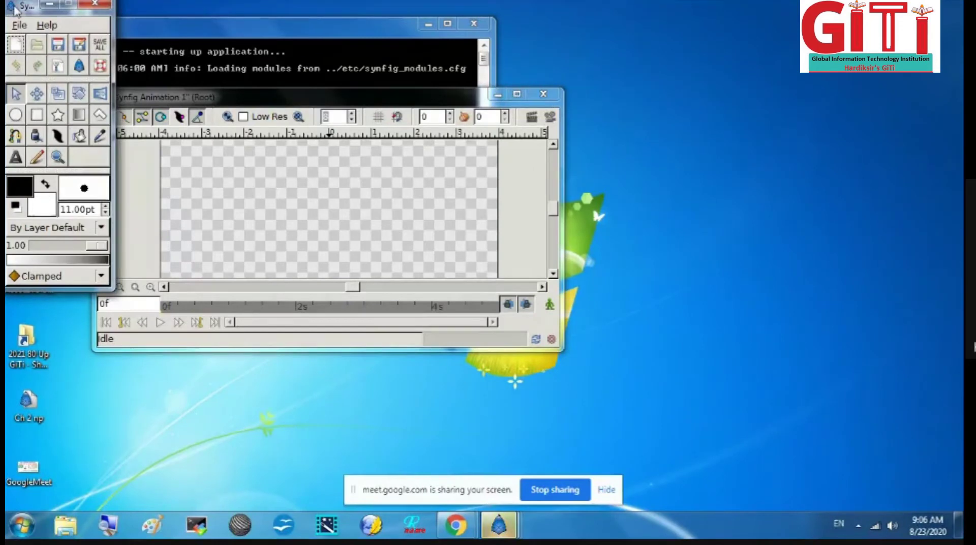
- Swap the outline and fill colours, hide the screen-sharing bar, and try to reset the windows to the original layout
{"action": "left_click", "coordinate": [10, 7]}
{"action": "left_click", "coordinate": [46, 184]}
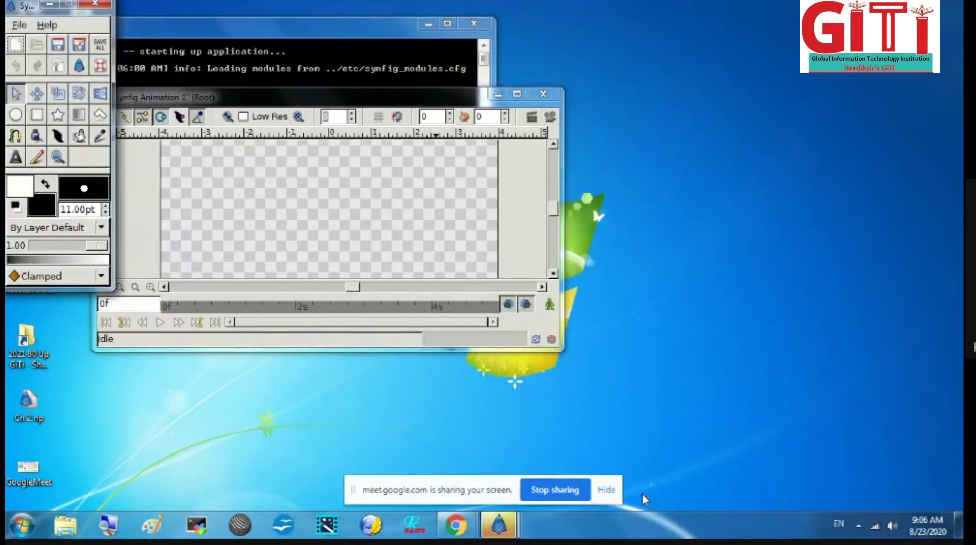
{"action": "left_click", "coordinate": [610, 490]}
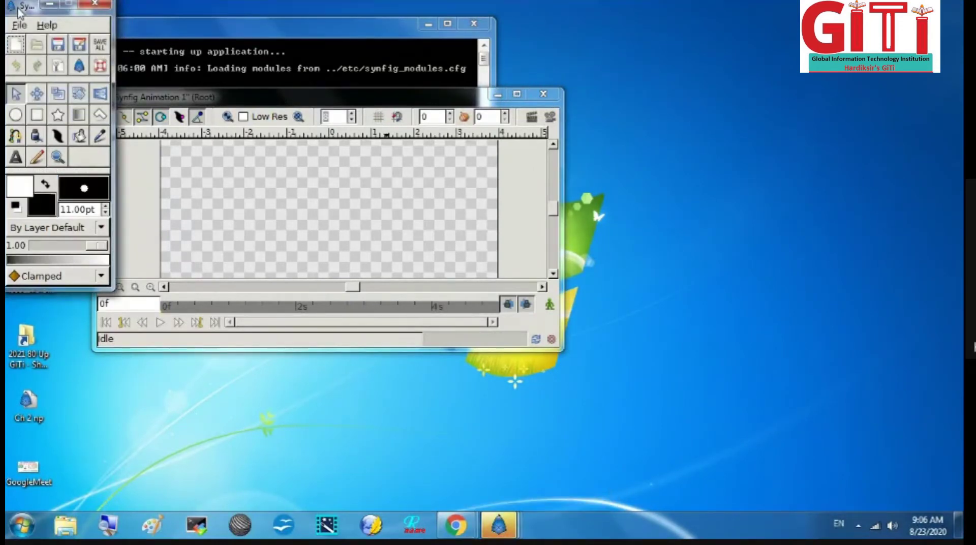
{"action": "left_click_drag", "start_coordinate": [9, 6], "coordinate": [181, 78]}
{"action": "left_click", "coordinate": [198, 100]}
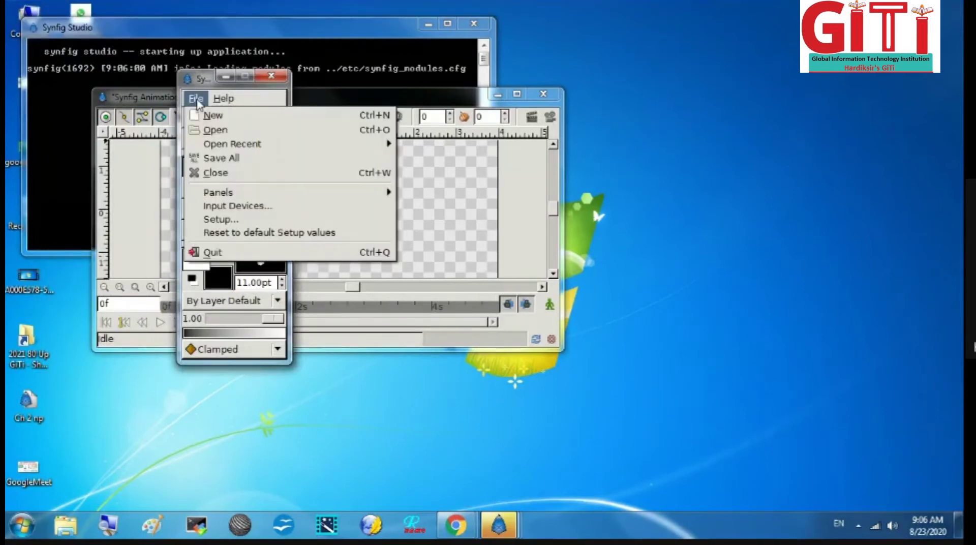
{"action": "mouse_move", "coordinate": [348, 197]}
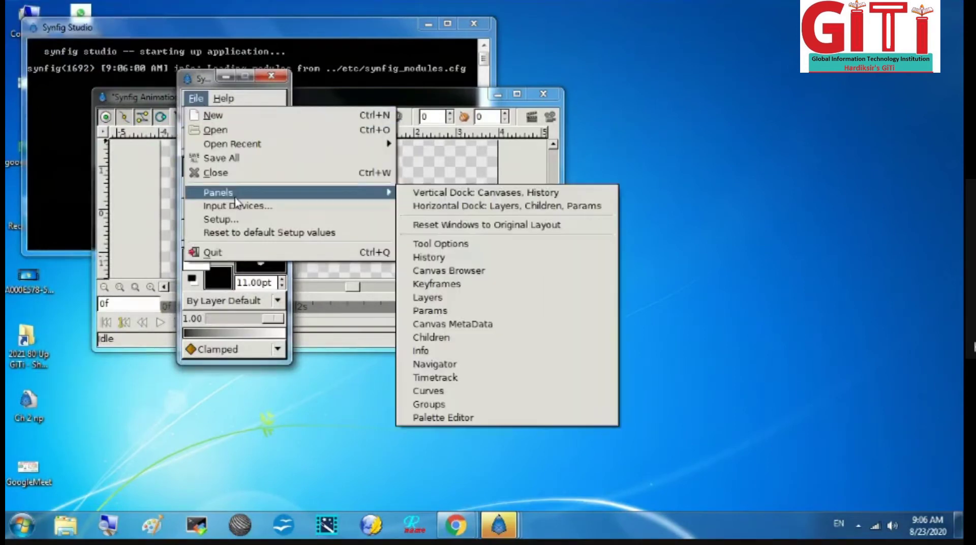
{"action": "left_click", "coordinate": [480, 231]}
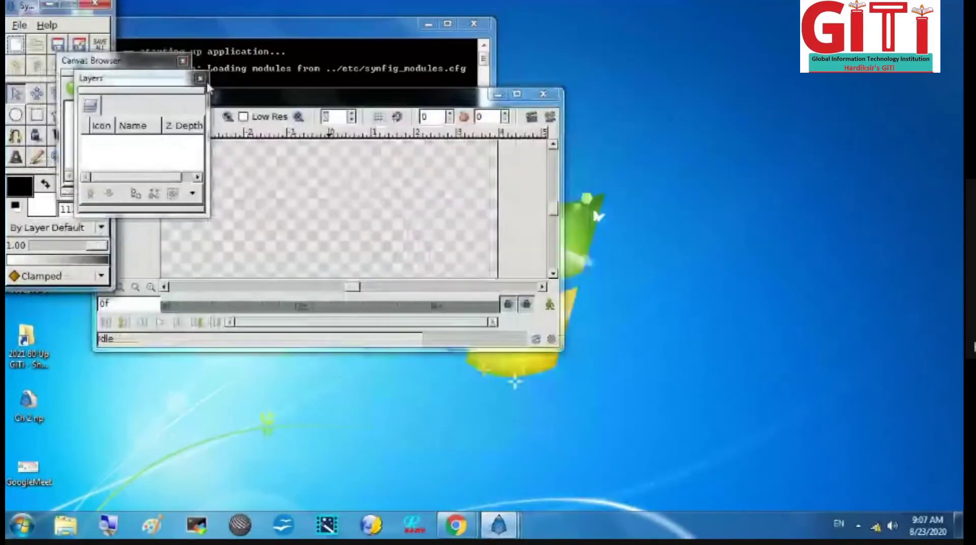
- Close the stray Canvas Browser panel, reset the windows to the original layout and maximize the animation's canvas window
{"action": "left_click", "coordinate": [182, 62]}
{"action": "left_click", "coordinate": [19, 25]}
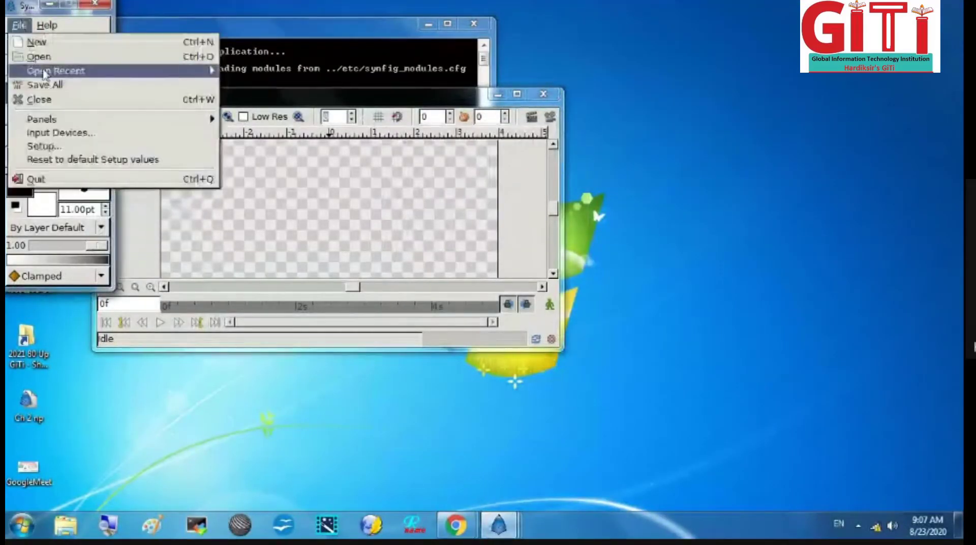
{"action": "mouse_move", "coordinate": [214, 119]}
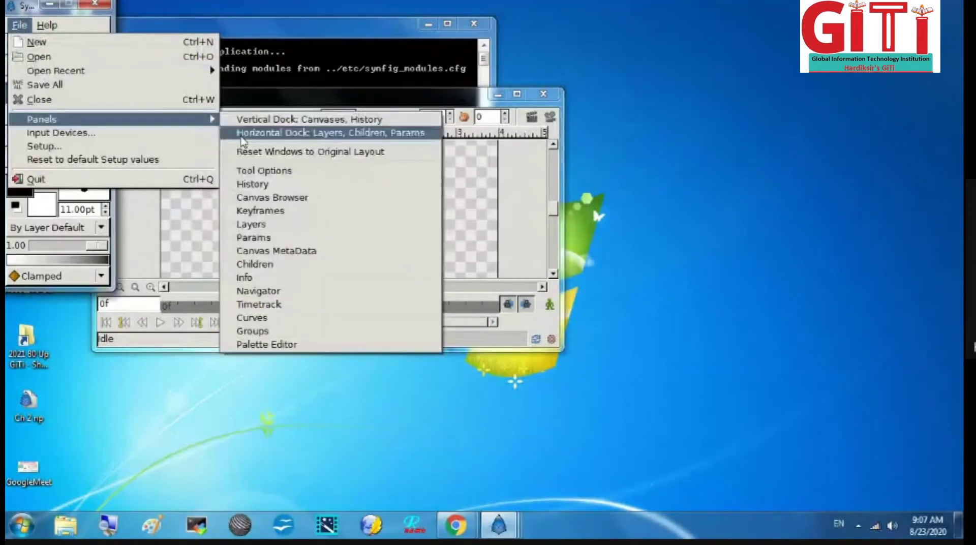
{"action": "left_click", "coordinate": [250, 152]}
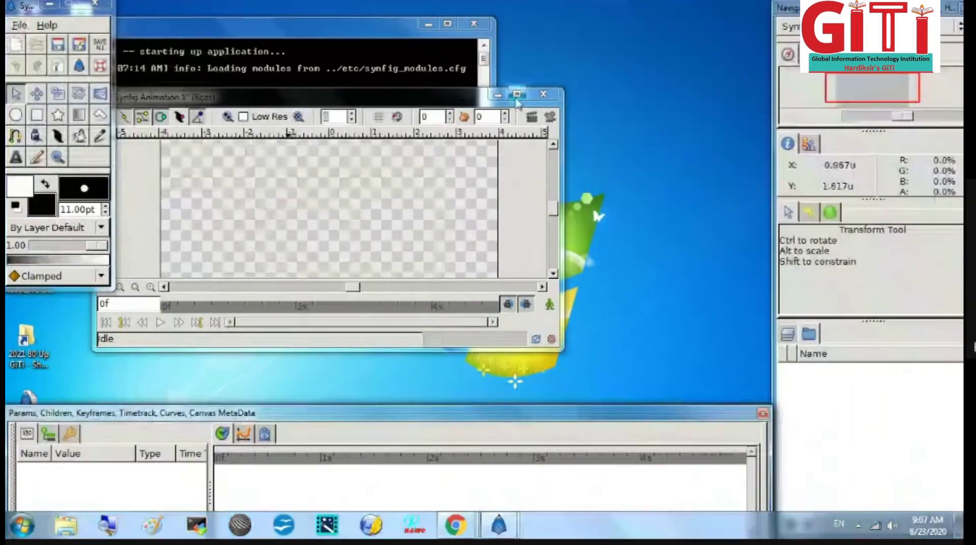
{"action": "left_click", "coordinate": [517, 95]}
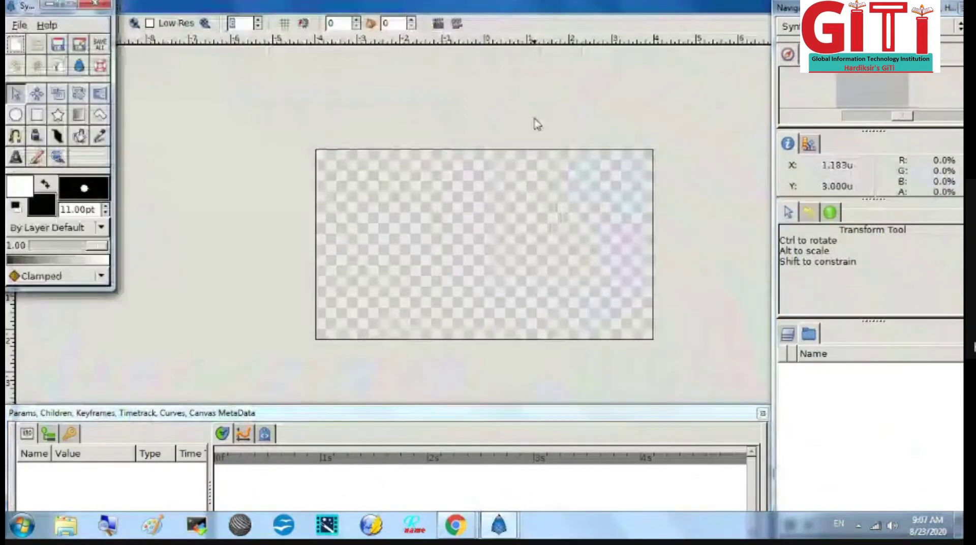
{"action": "left_click_drag", "start_coordinate": [906, 119], "coordinate": [915, 121]}
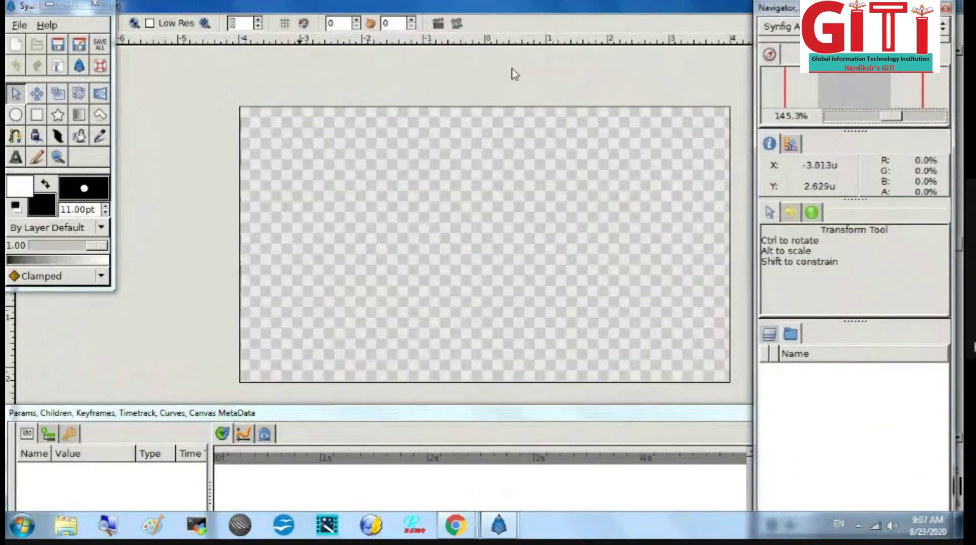
- Set the outline colour to pink by setting green to 45.6, with red and blue at 100
{"action": "left_click", "coordinate": [19, 188]}
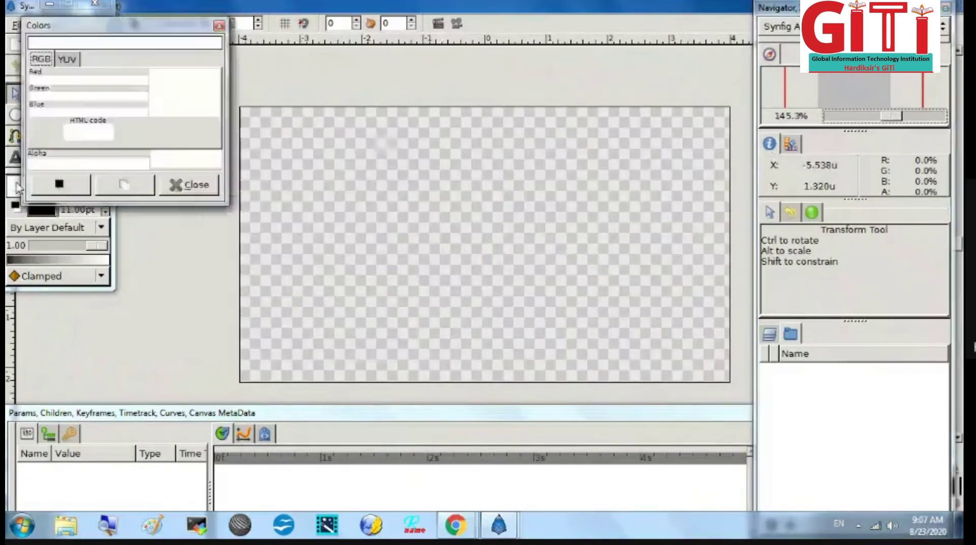
{"action": "left_click", "coordinate": [86, 98]}
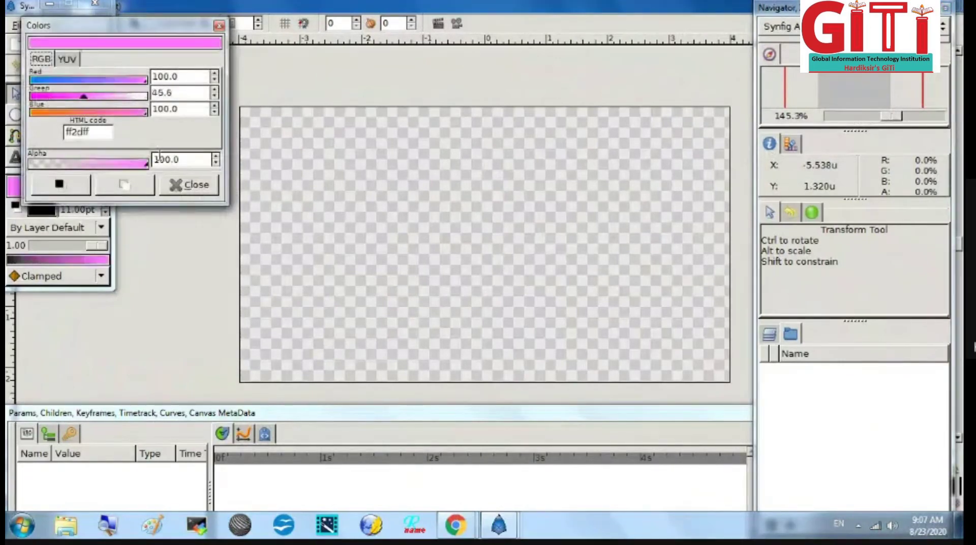
{"action": "left_click", "coordinate": [183, 185]}
- Try bright green as the fill colour, and replace it with a light blue from the palette
{"action": "left_click", "coordinate": [42, 206]}
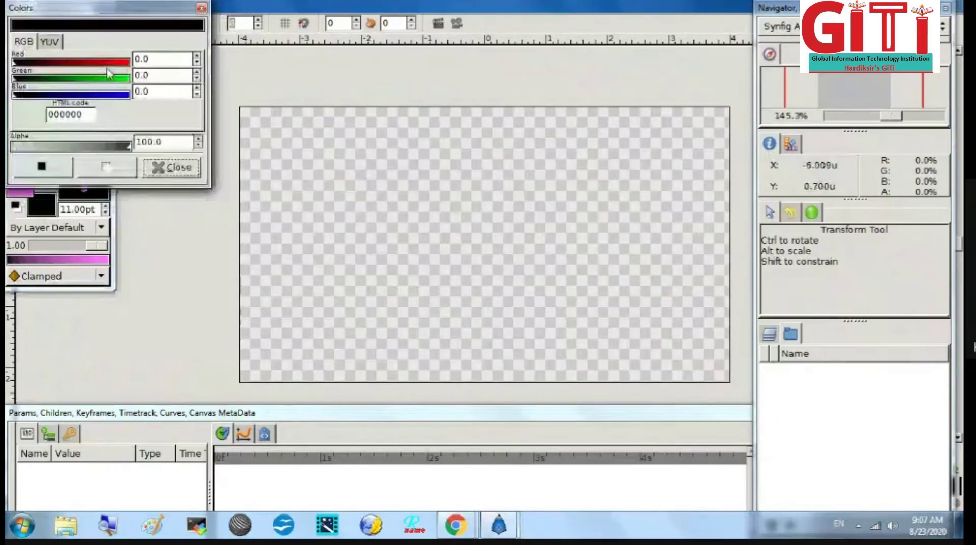
{"action": "left_click", "coordinate": [123, 78]}
{"action": "left_click", "coordinate": [172, 167]}
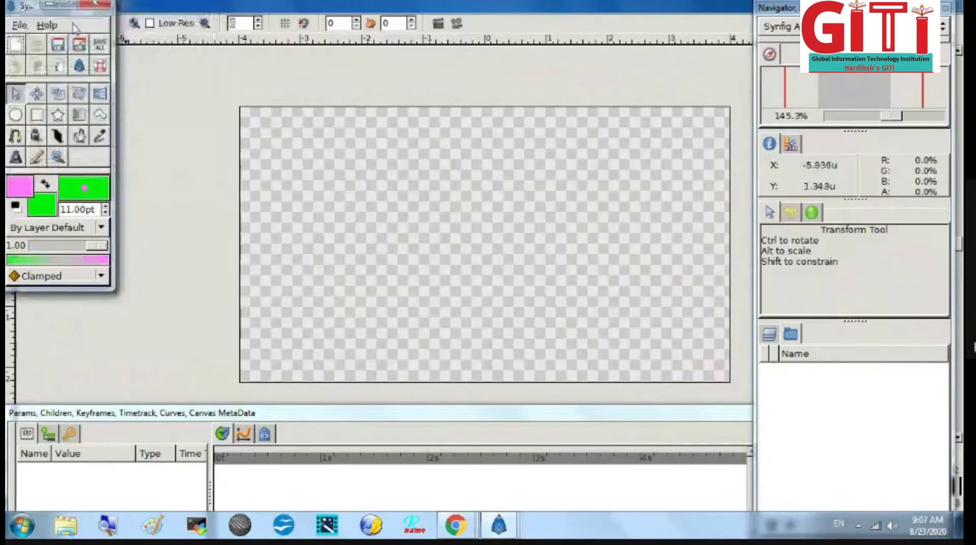
{"action": "left_click", "coordinate": [790, 144]}
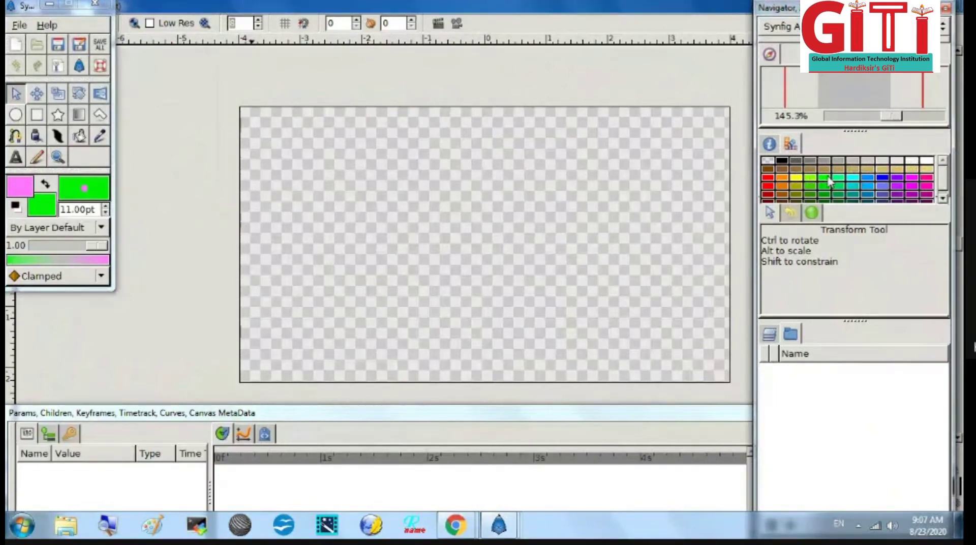
{"action": "left_click", "coordinate": [883, 193]}
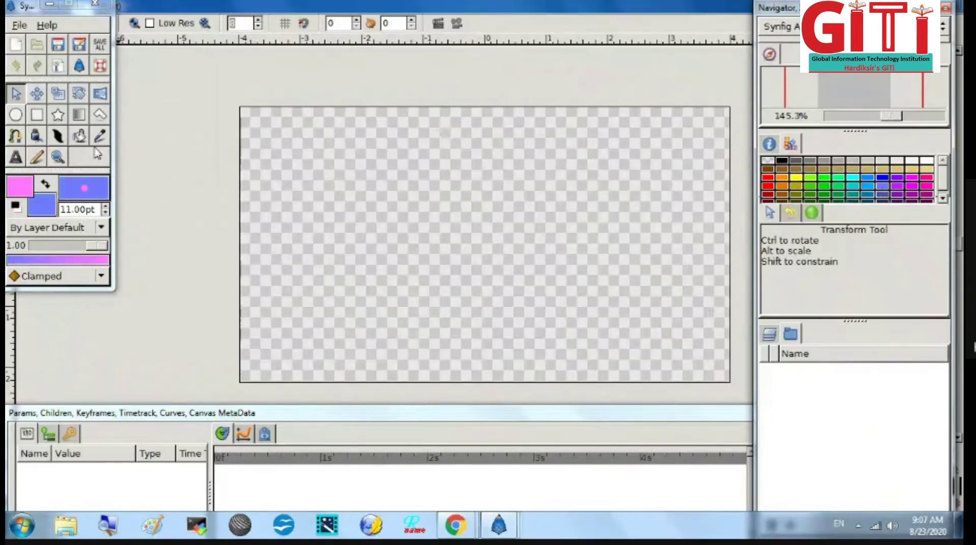
- Fill the canvas with a conical gradient in the current pink and blue, starting near the canvas centre
{"action": "left_click", "coordinate": [84, 122]}
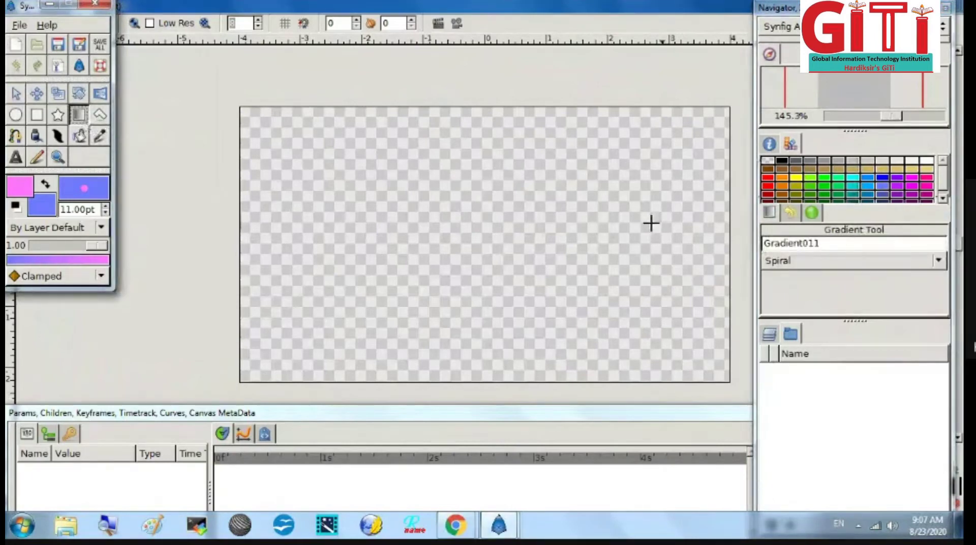
{"action": "left_click", "coordinate": [825, 263]}
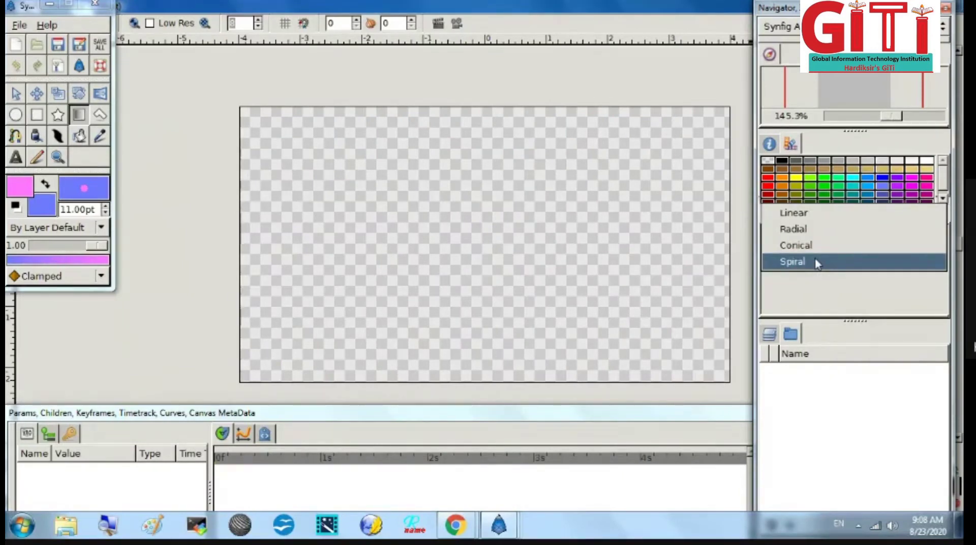
{"action": "left_click", "coordinate": [817, 287]}
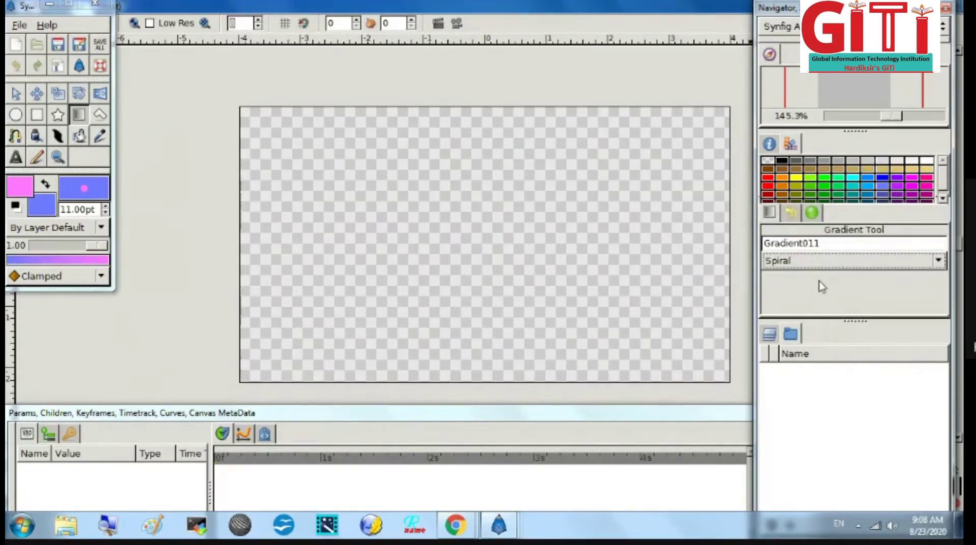
{"action": "left_click", "coordinate": [800, 265]}
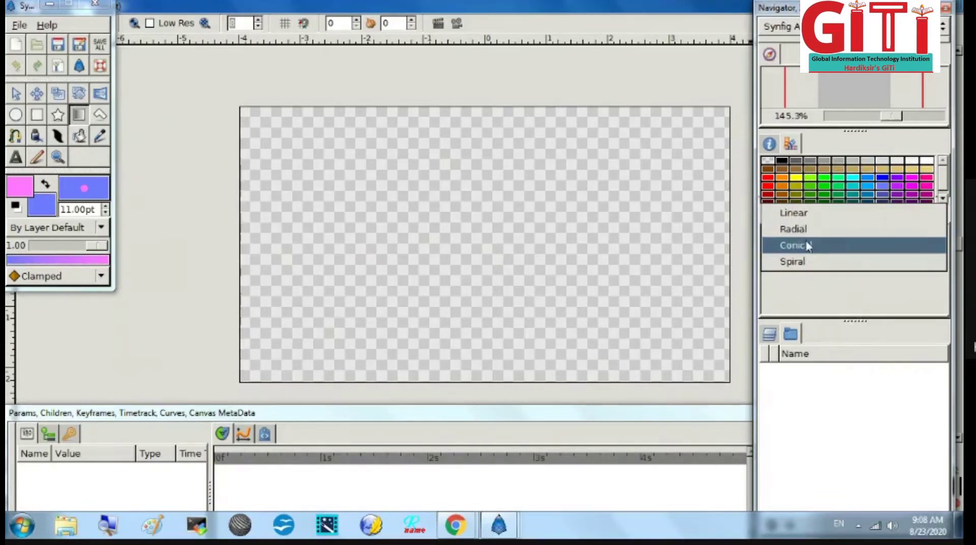
{"action": "left_click", "coordinate": [808, 246]}
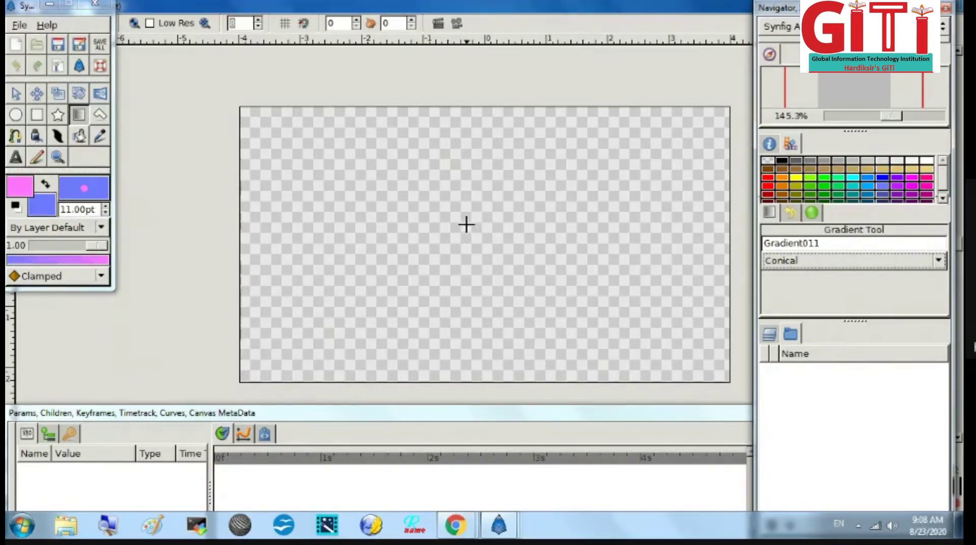
{"action": "left_click_drag", "start_coordinate": [466, 224], "coordinate": [505, 225]}
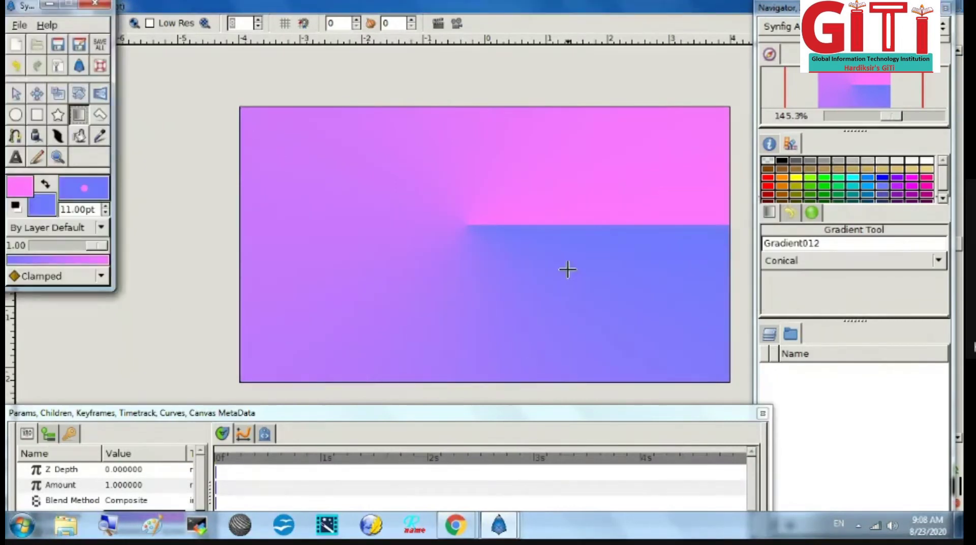
- Rotate the conical gradient so its handle points straight down, and shift its centre slightly to the right
{"action": "left_click", "coordinate": [20, 99]}
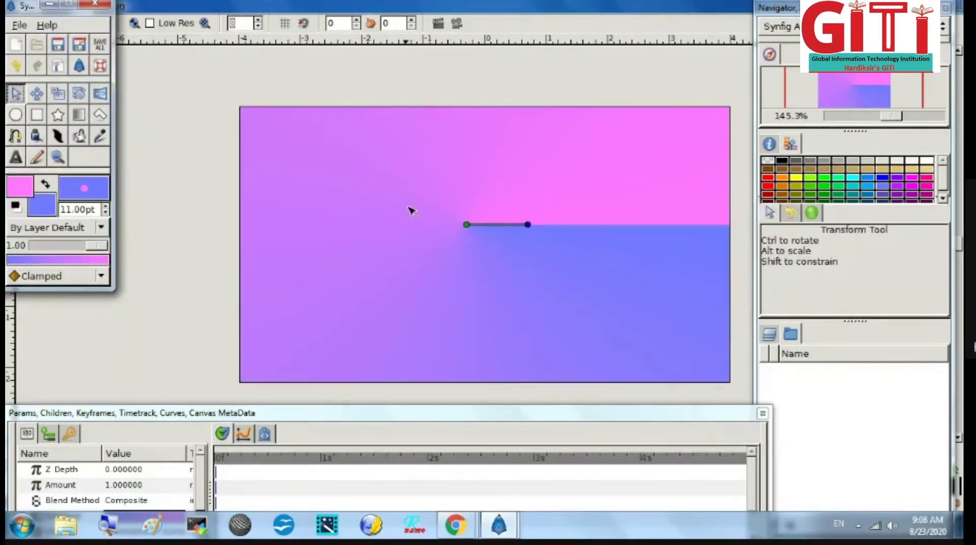
{"action": "left_click_drag", "start_coordinate": [527, 224], "coordinate": [465, 285]}
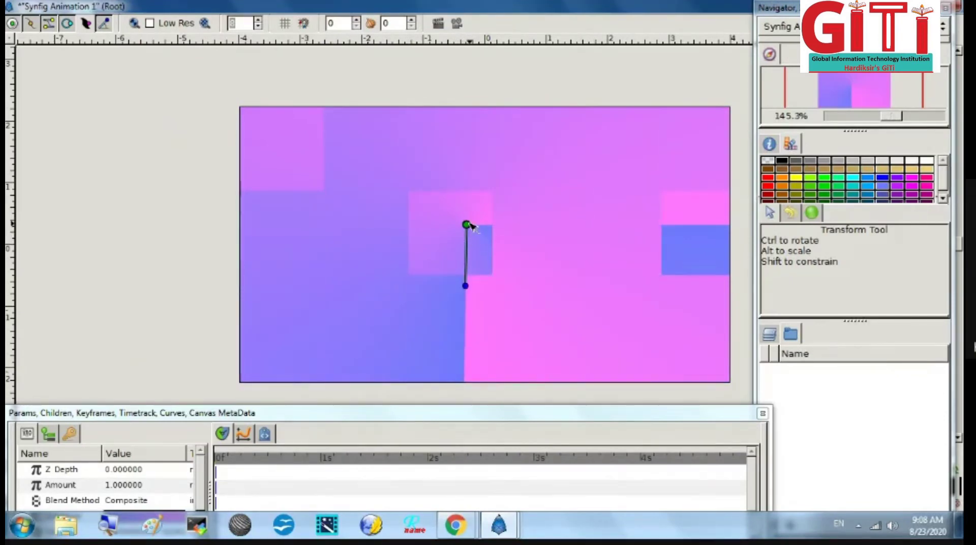
{"action": "left_click_drag", "start_coordinate": [466, 224], "coordinate": [477, 223]}
{"action": "left_click_drag", "start_coordinate": [475, 284], "coordinate": [478, 284]}
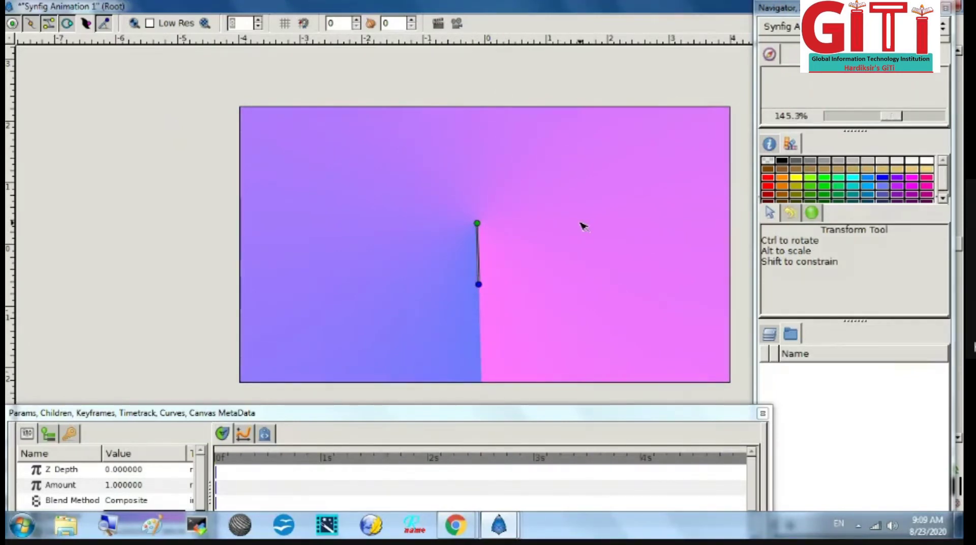
- Turn off outline creation for the Star tool and draw a small 5-pointed star in the upper left of the canvas
{"action": "key", "text": "alt+Tab"}
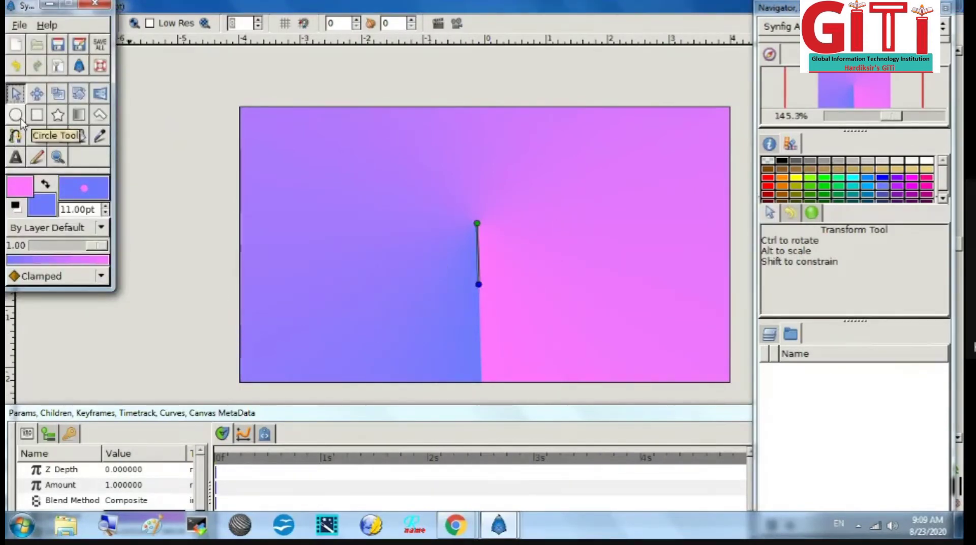
{"action": "left_click", "coordinate": [57, 119]}
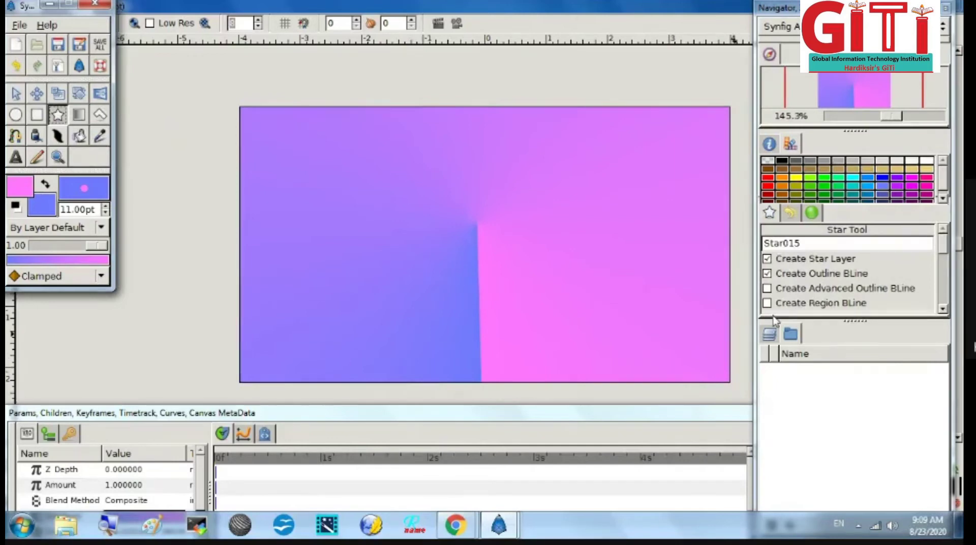
{"action": "left_click", "coordinate": [767, 273]}
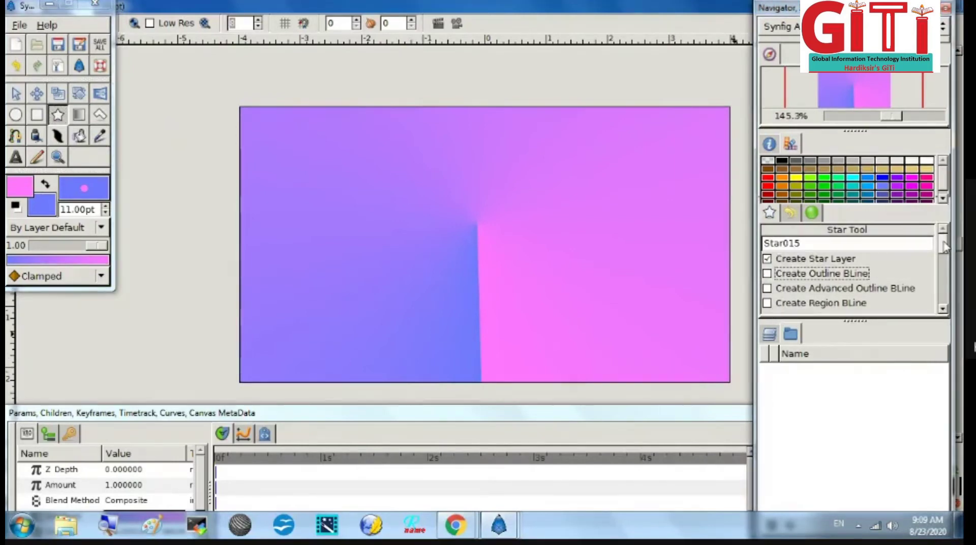
{"action": "scroll", "coordinate": [943, 249], "scroll_direction": "down", "scroll_amount": 1}
{"action": "scroll", "coordinate": [942, 249], "scroll_direction": "down", "scroll_amount": 3}
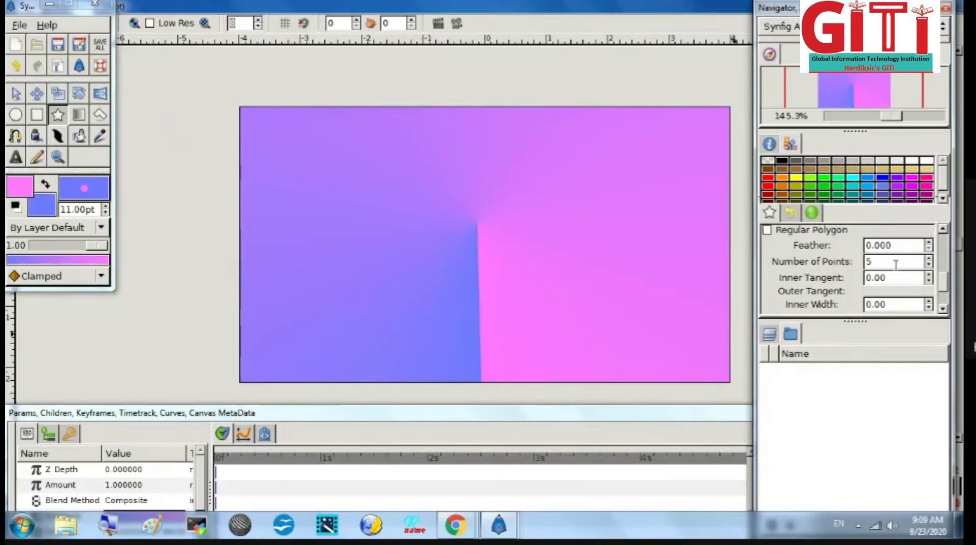
{"action": "left_click_drag", "start_coordinate": [338, 181], "coordinate": [364, 202]}
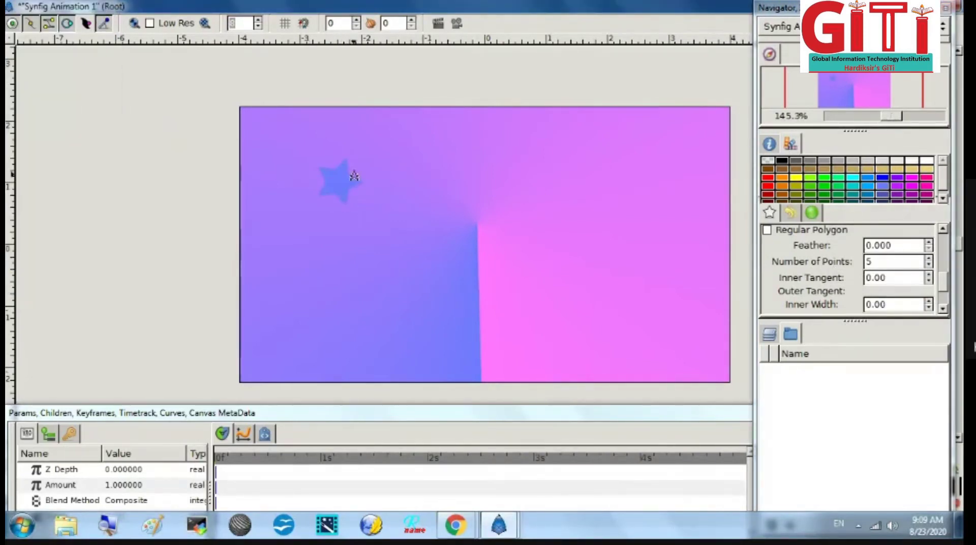
- Draw a larger 29-pointed star in the upper right half of the canvas
{"action": "left_click", "coordinate": [928, 258]}
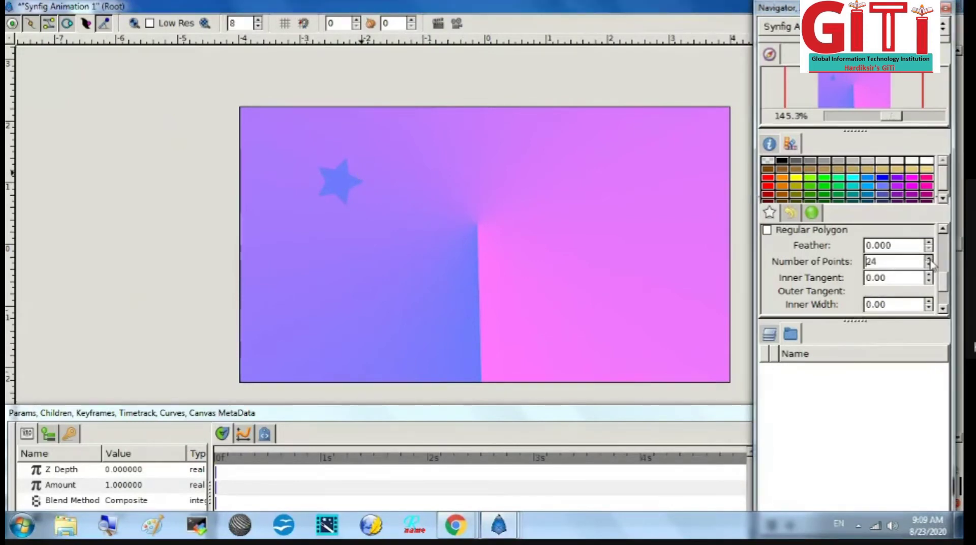
{"action": "left_click_drag", "start_coordinate": [544, 178], "coordinate": [600, 221]}
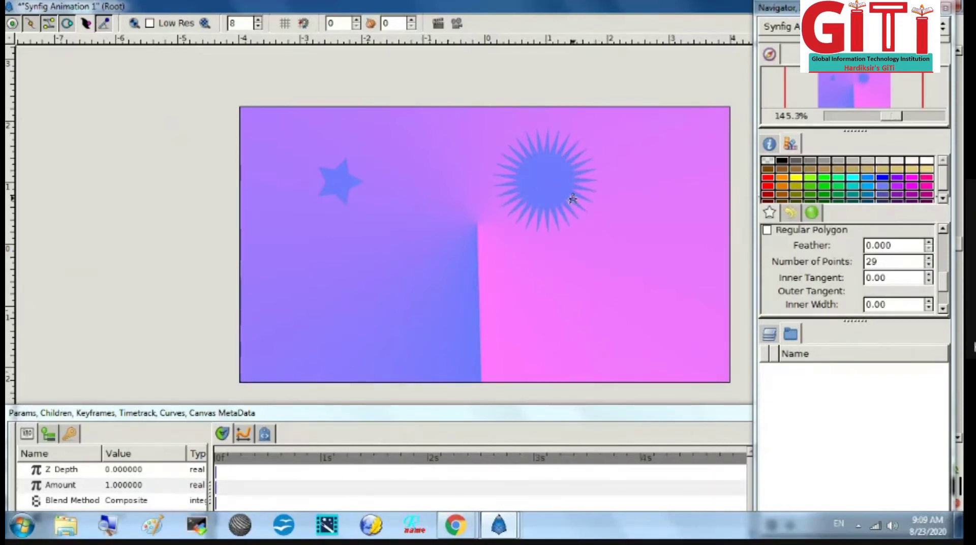
- Draw a 2-pointed star as a small diamond below and right of the 29-pointed star, and set the number of points to 5
{"action": "left_click", "coordinate": [928, 265]}
{"action": "left_click", "coordinate": [929, 265]}
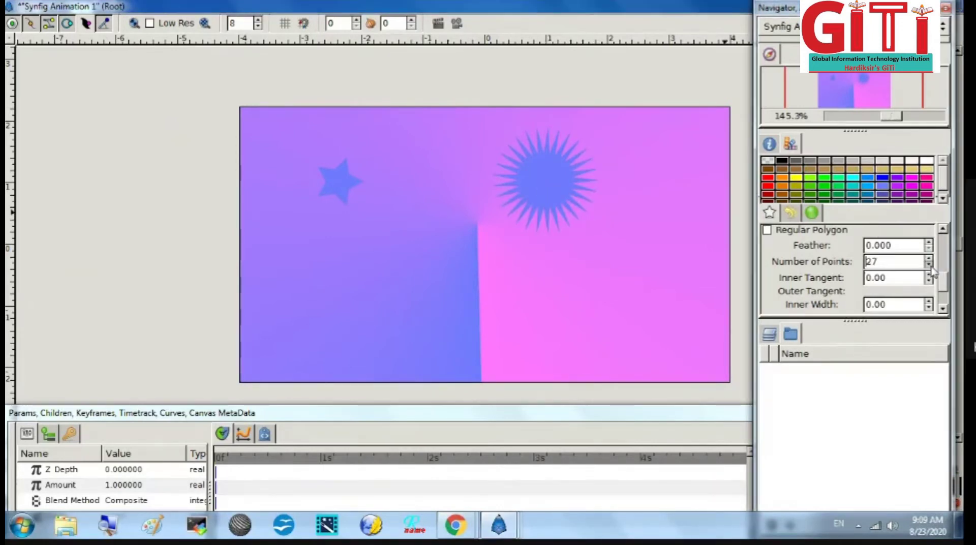
{"action": "left_click_drag", "start_coordinate": [617, 236], "coordinate": [644, 260]}
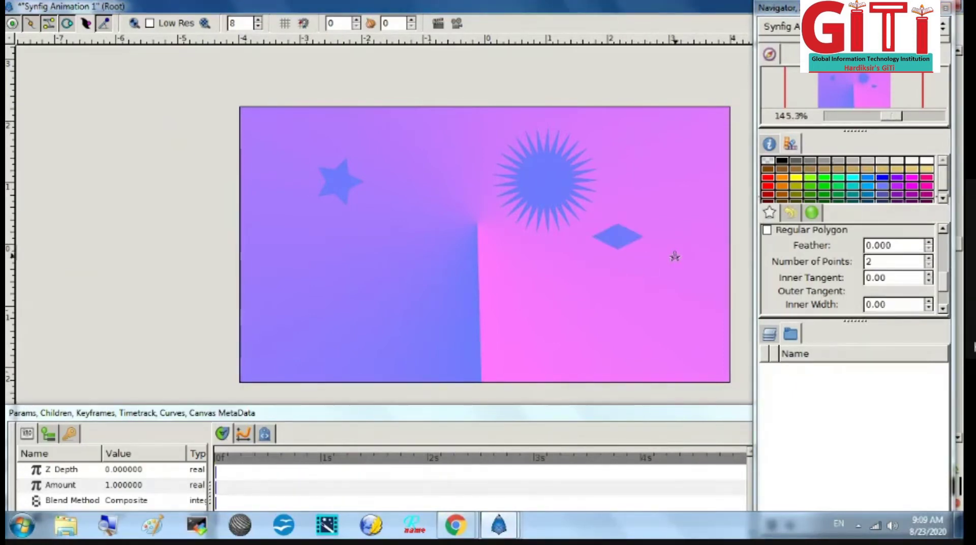
{"action": "left_click", "coordinate": [929, 260]}
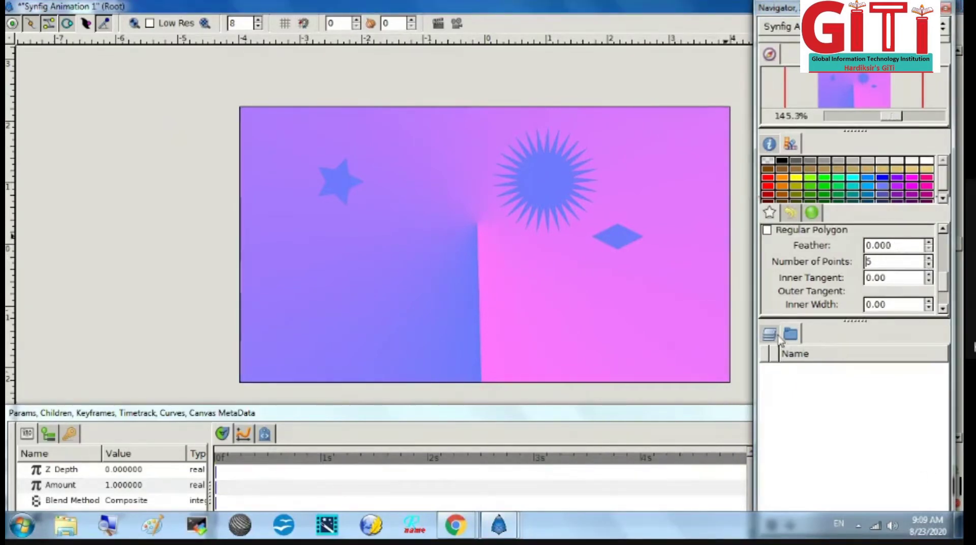
- Delete the diamond, the 29-pointed star and the small 5-pointed star layers, keeping only the gradient layer
{"action": "left_click", "coordinate": [788, 374]}
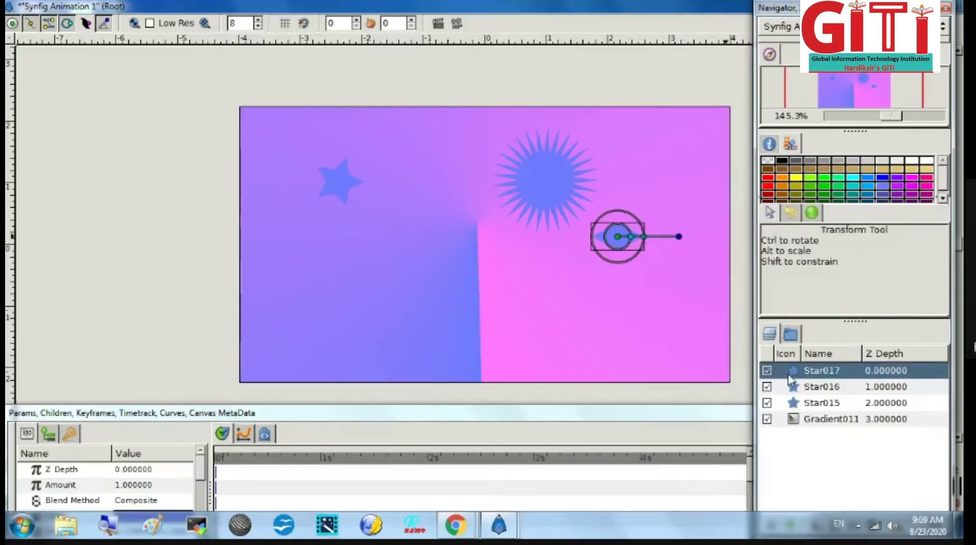
{"action": "right_click", "coordinate": [789, 374]}
{"action": "left_click", "coordinate": [676, 285]}
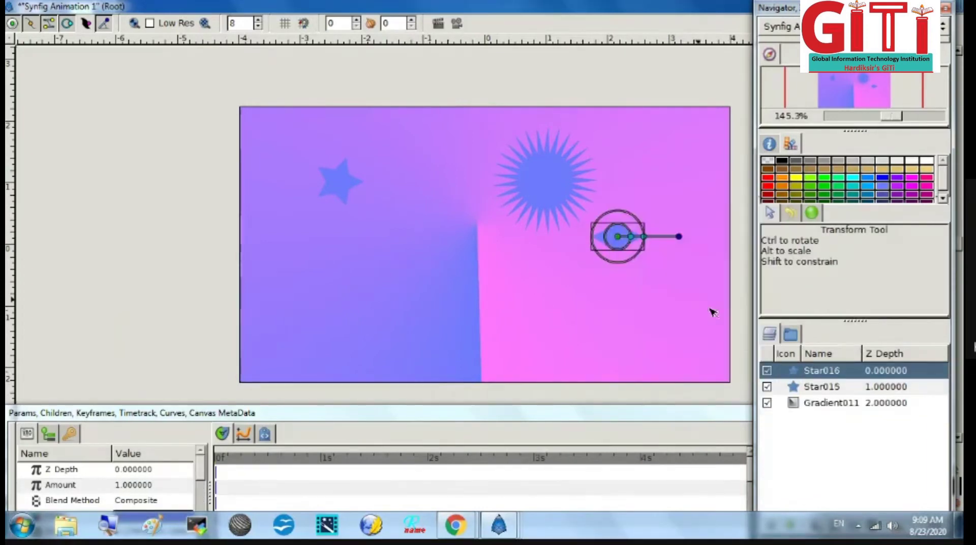
{"action": "right_click", "coordinate": [783, 374]}
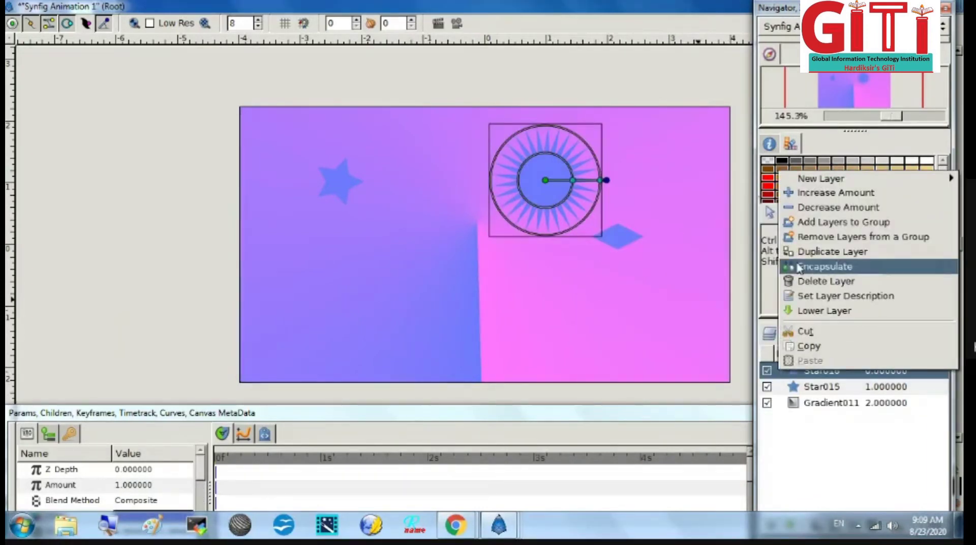
{"action": "left_click", "coordinate": [808, 283]}
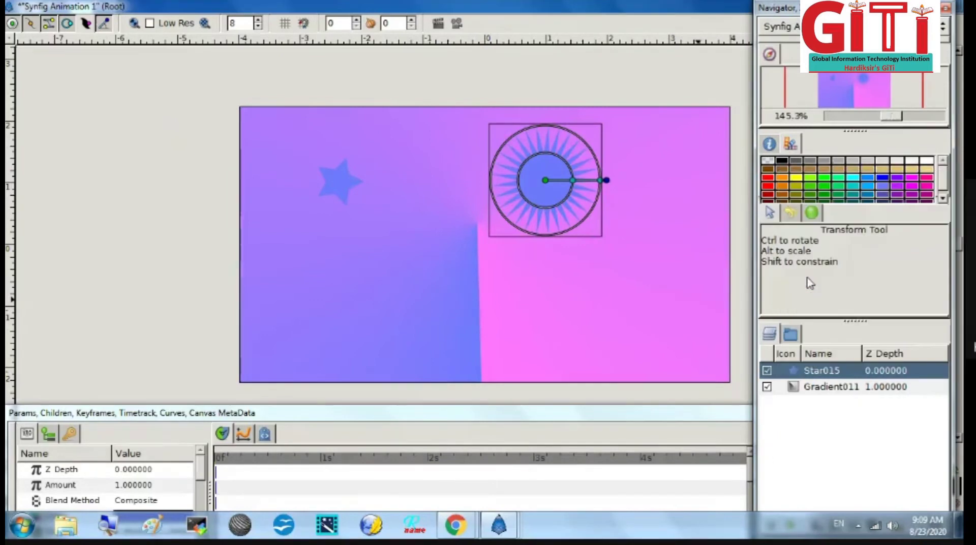
{"action": "right_click", "coordinate": [783, 371]}
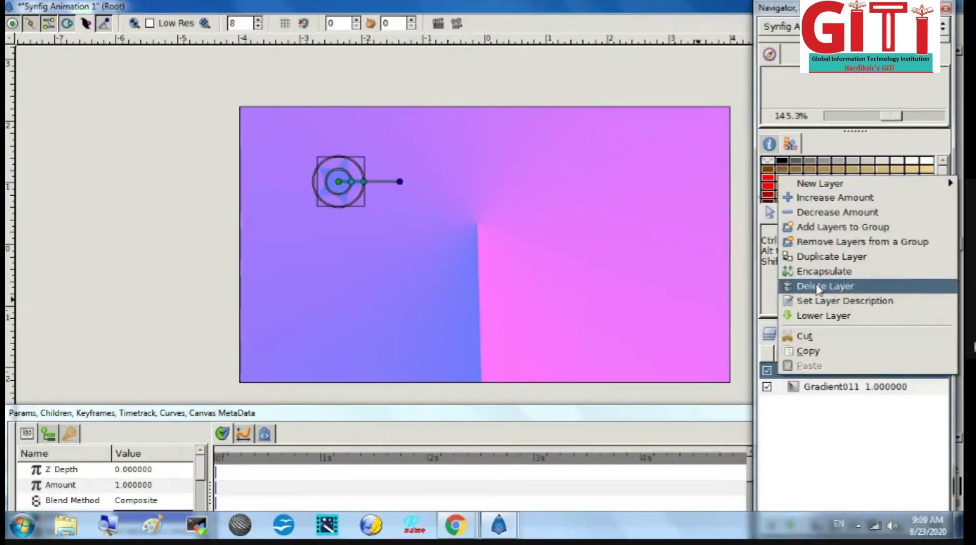
{"action": "left_click", "coordinate": [808, 286]}
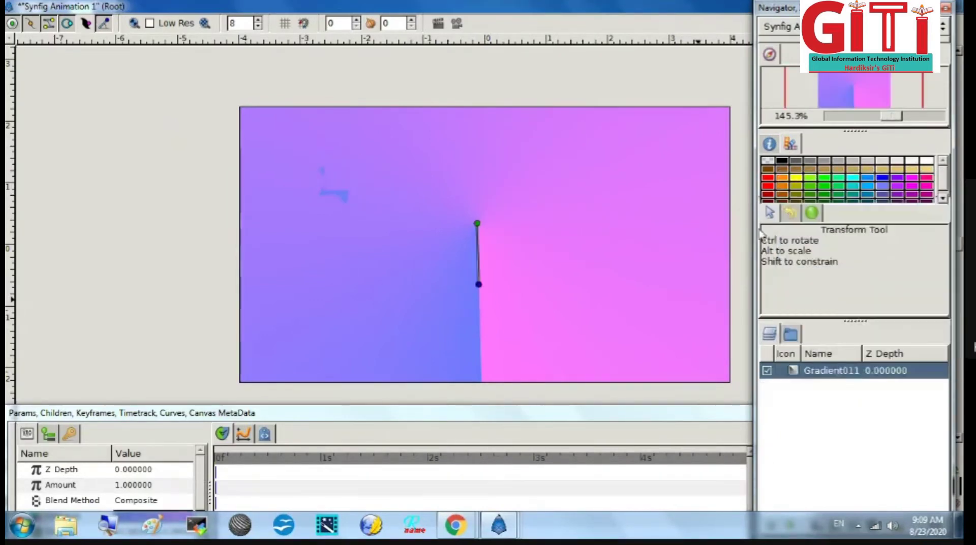
{"action": "left_click", "coordinate": [705, 253]}
- Set the fill colour to brown and draw a large 5-pointed star just right of the gradient's centre
{"action": "key", "text": "alt+Tab"}
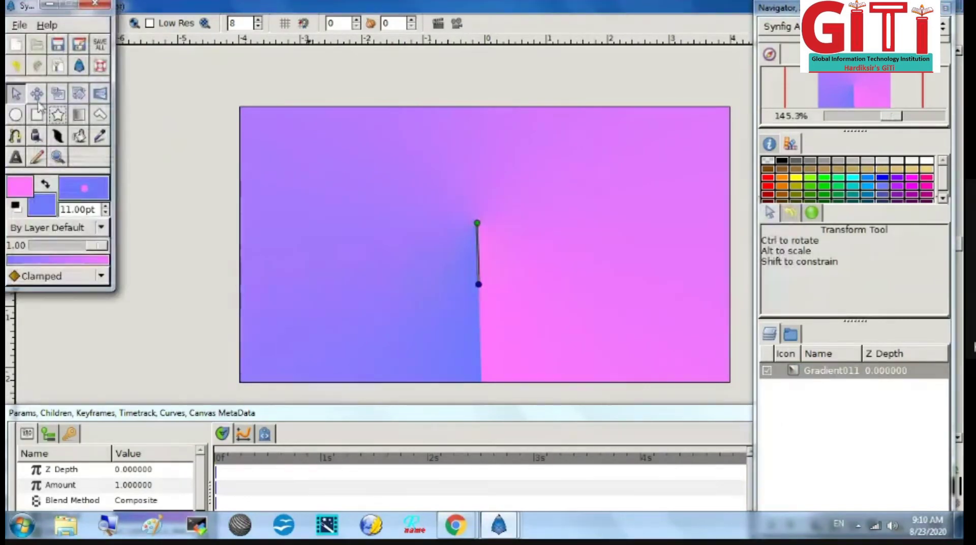
{"action": "left_click", "coordinate": [57, 114]}
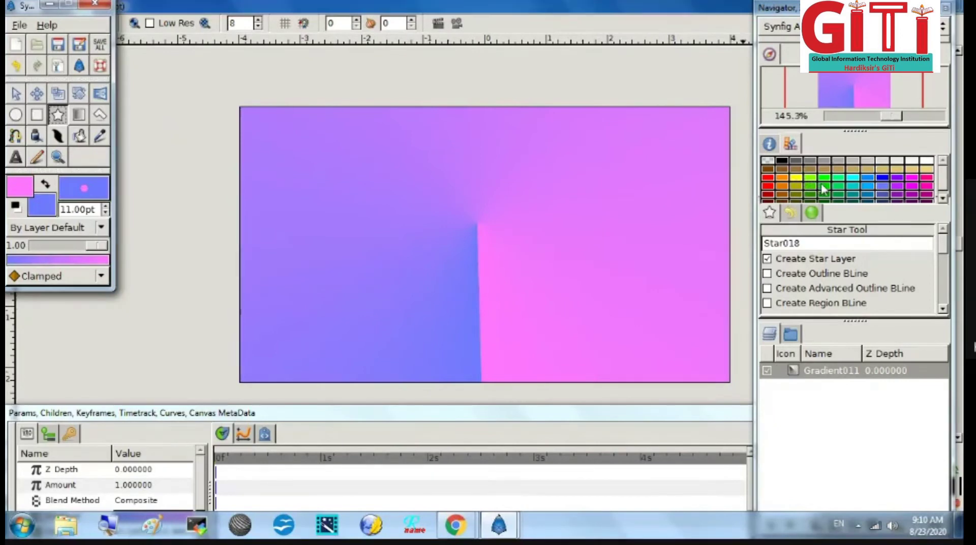
{"action": "left_click", "coordinate": [780, 171]}
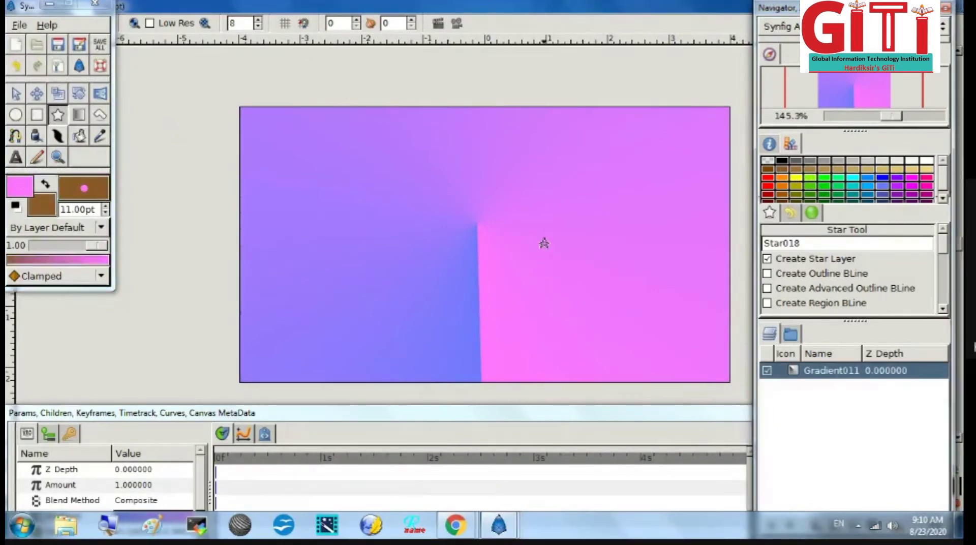
{"action": "left_click_drag", "start_coordinate": [542, 239], "coordinate": [629, 386]}
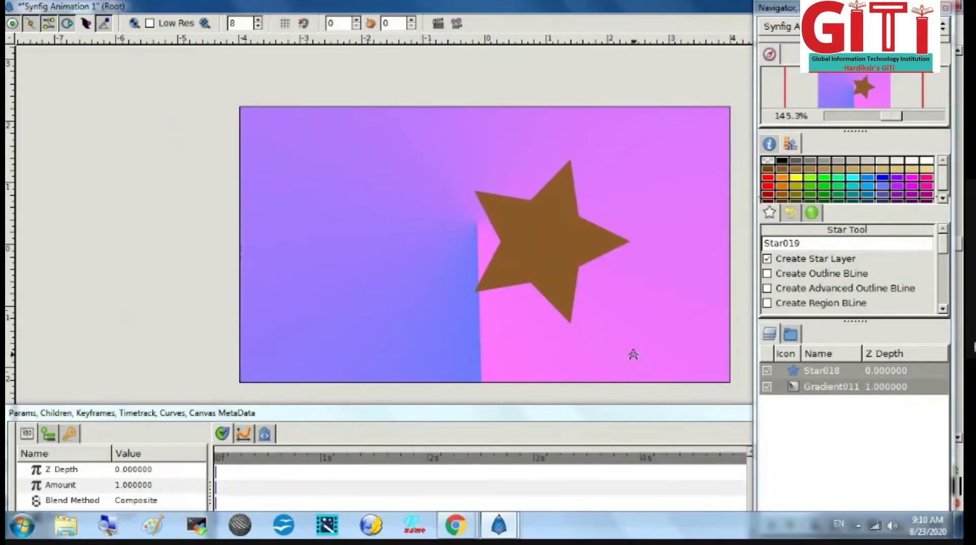
- Rotate the brown star slightly counterclockwise and shrink its inner radius to about 0.32 units
{"action": "left_click", "coordinate": [16, 93]}
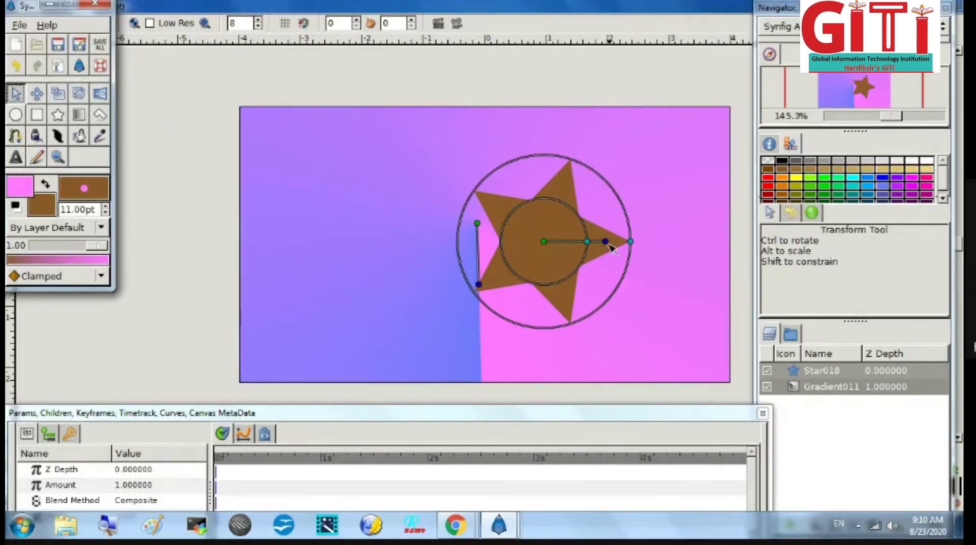
{"action": "left_click_drag", "start_coordinate": [611, 246], "coordinate": [610, 213]}
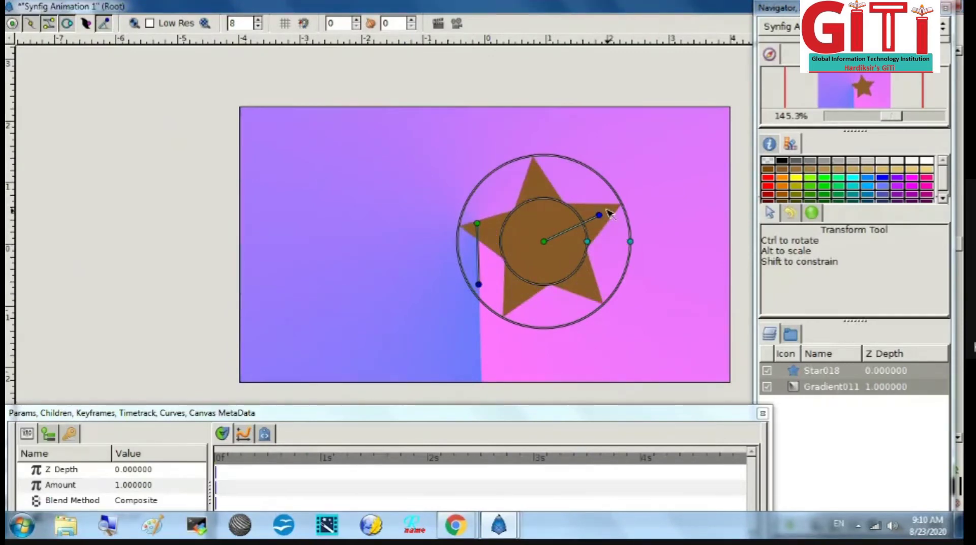
{"action": "left_click_drag", "start_coordinate": [610, 213], "coordinate": [563, 241]}
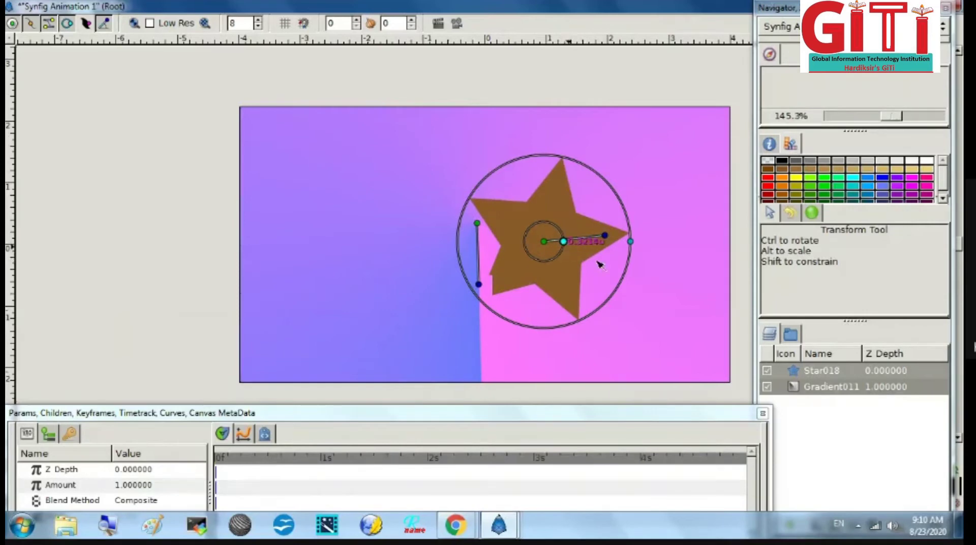
{"action": "left_click", "coordinate": [654, 286]}
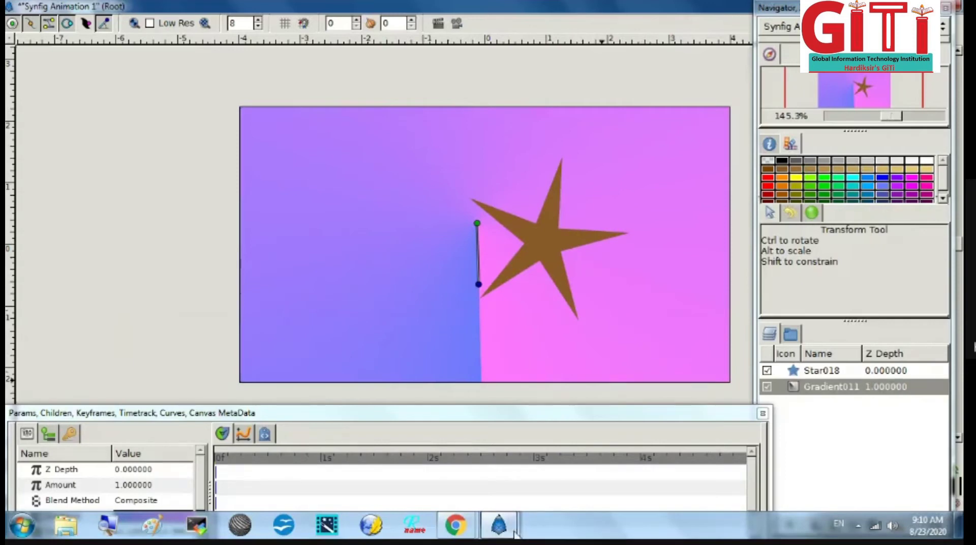
- Move the thin brown star down and to the right, and rotate it until one arm points straight up
{"action": "mouse_move", "coordinate": [511, 532]}
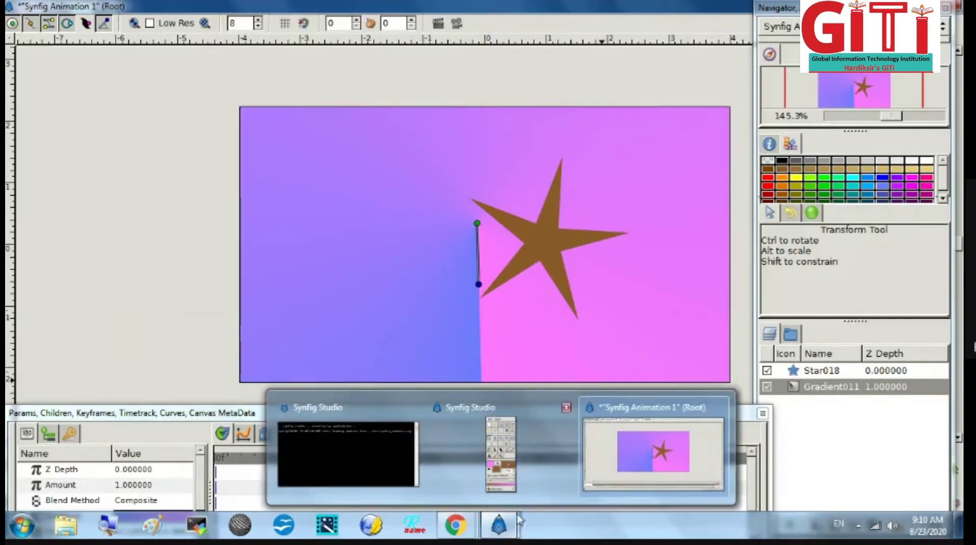
{"action": "left_click", "coordinate": [546, 266]}
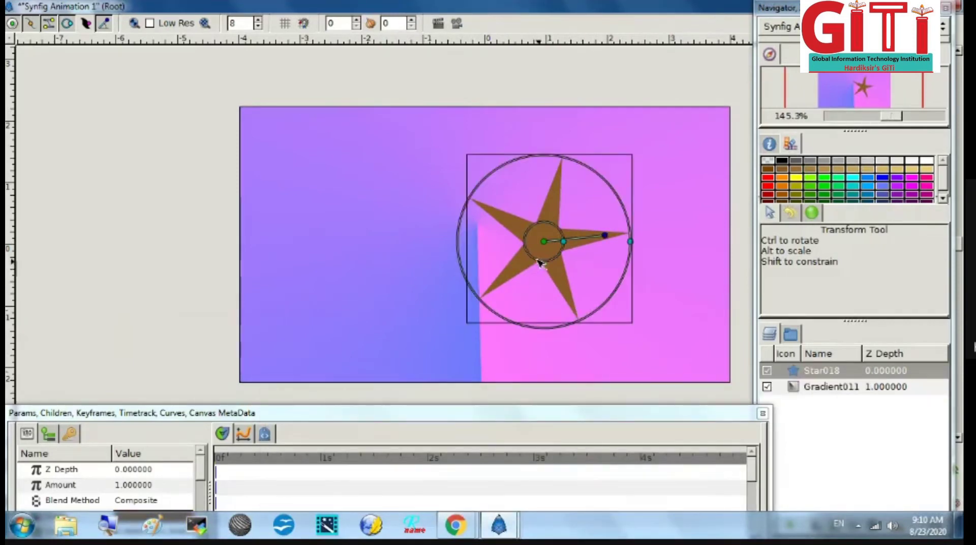
{"action": "left_click_drag", "start_coordinate": [545, 242], "coordinate": [571, 298]}
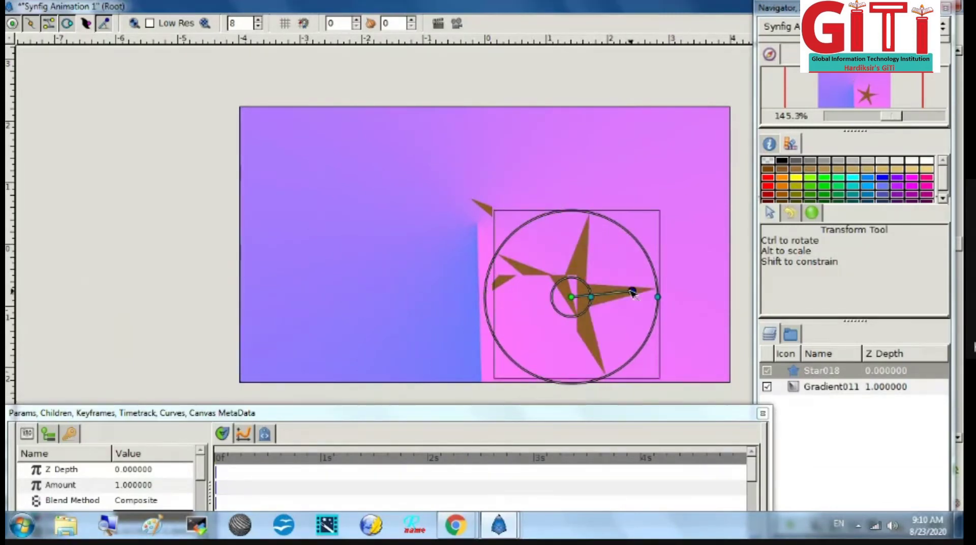
{"action": "left_click_drag", "start_coordinate": [633, 293], "coordinate": [629, 280]}
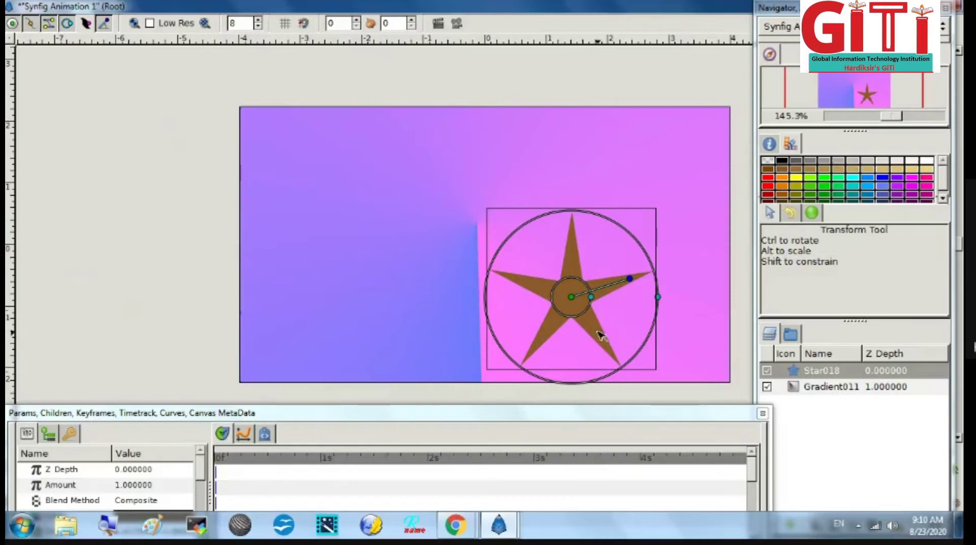
{"action": "left_click", "coordinate": [641, 192]}
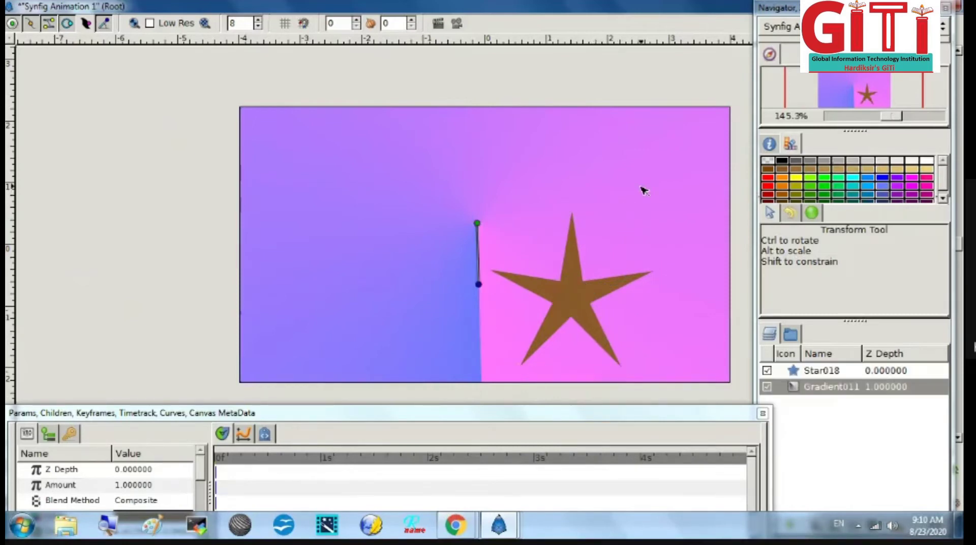
- Delete the thin brown star's layer from the canvas
{"action": "left_click", "coordinate": [593, 319]}
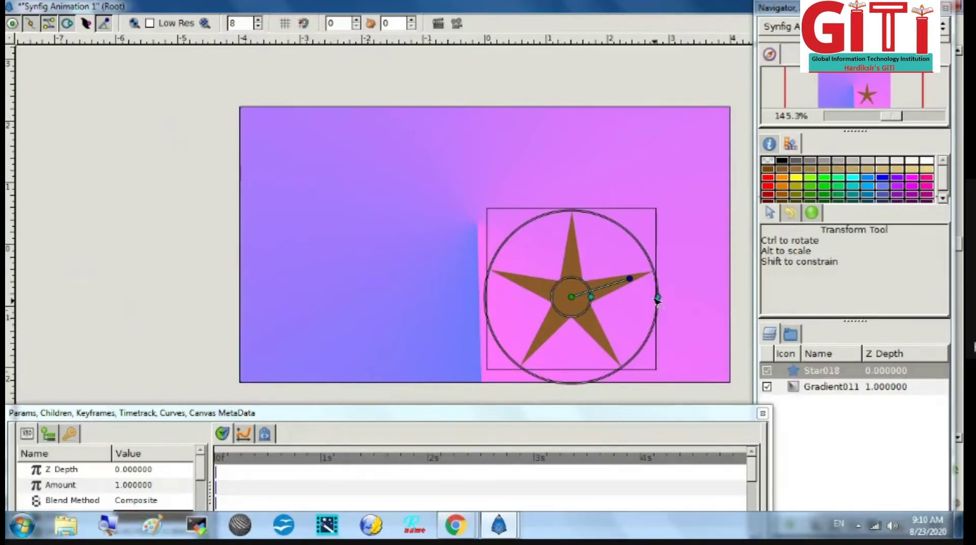
{"action": "mouse_move", "coordinate": [658, 298]}
{"action": "right_click", "coordinate": [781, 376]}
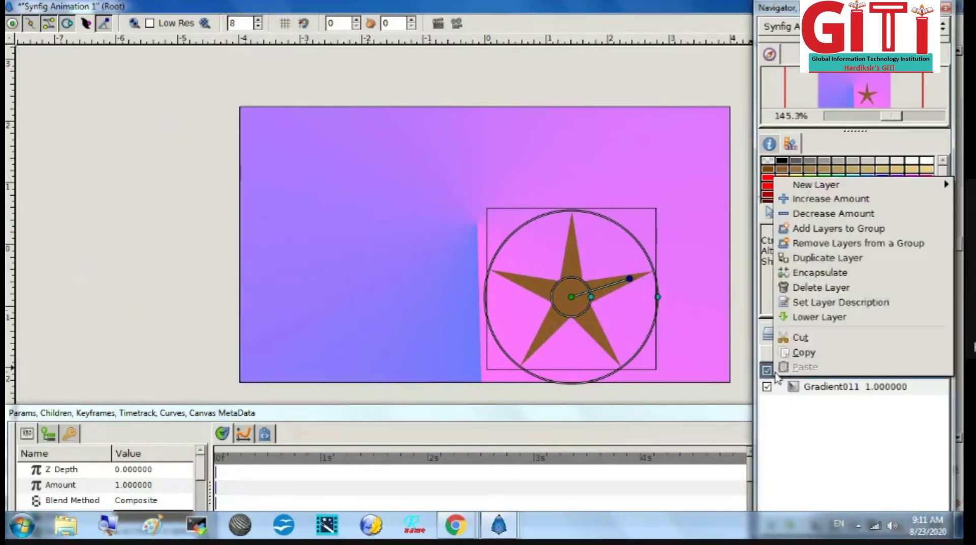
{"action": "left_click", "coordinate": [819, 288]}
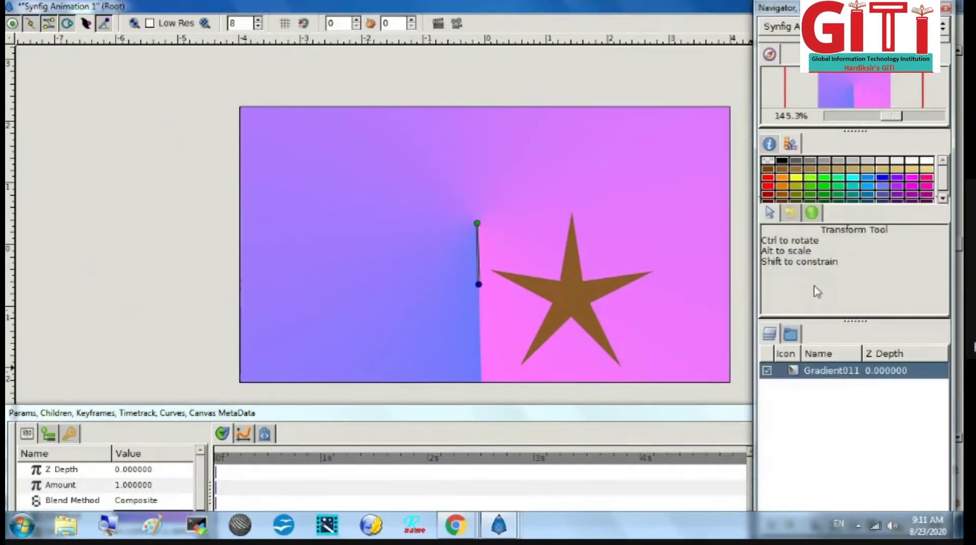
- Enable outline and advanced outline creation for the Star tool, and draw a 5-pointed star in the right half of the canvas
{"action": "key", "text": "alt+Tab"}
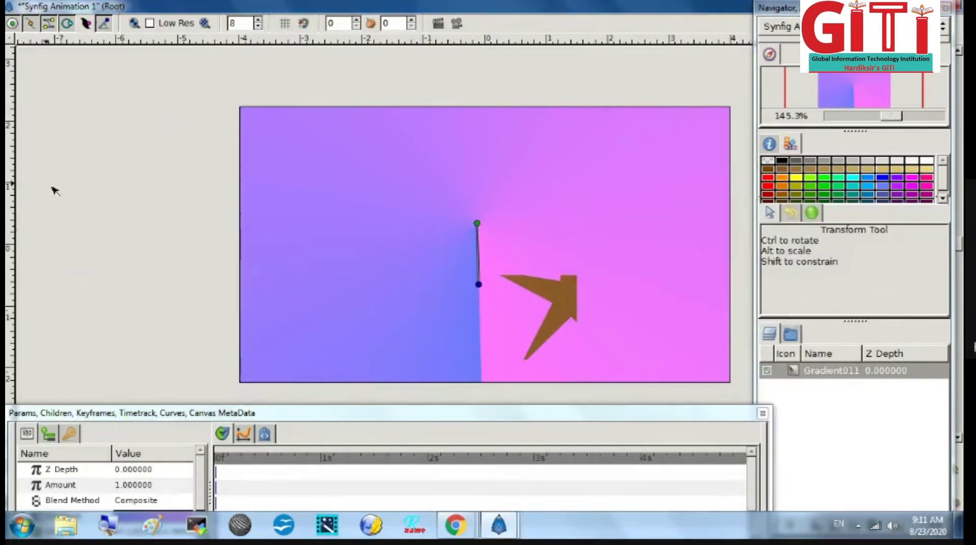
{"action": "key", "text": "alt+Tab"}
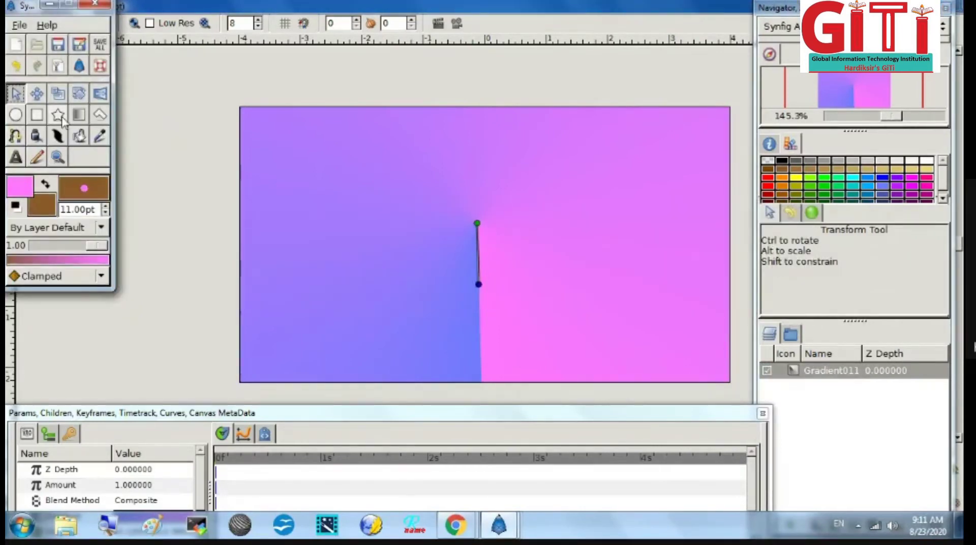
{"action": "left_click", "coordinate": [58, 115]}
{"action": "left_click", "coordinate": [784, 274]}
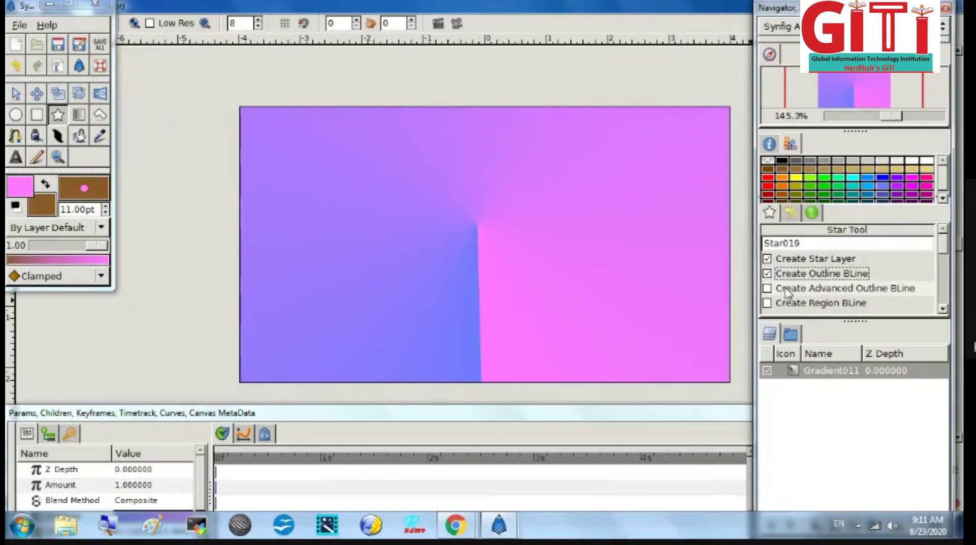
{"action": "left_click", "coordinate": [787, 289]}
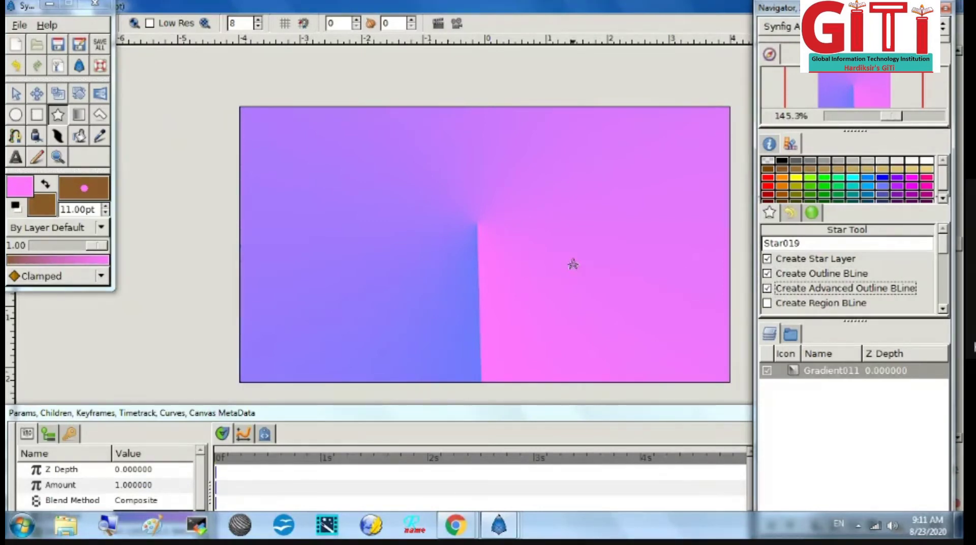
{"action": "left_click_drag", "start_coordinate": [593, 263], "coordinate": [667, 327]}
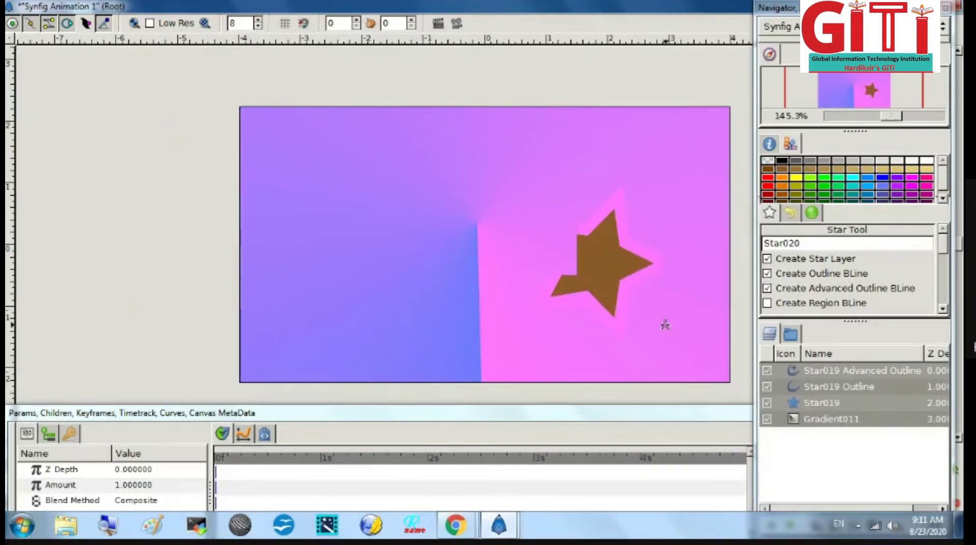
- Move the outlined star and its linked outlines slightly down by its centre handle
{"action": "key", "text": "alt+Tab"}
{"action": "left_click", "coordinate": [16, 93]}
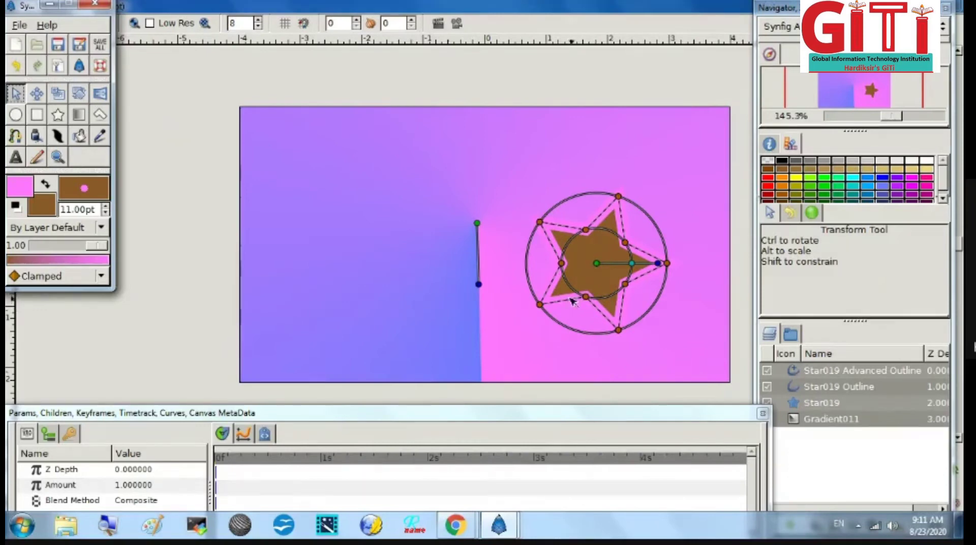
{"action": "left_click", "coordinate": [600, 264]}
{"action": "left_click_drag", "start_coordinate": [601, 268], "coordinate": [604, 292]}
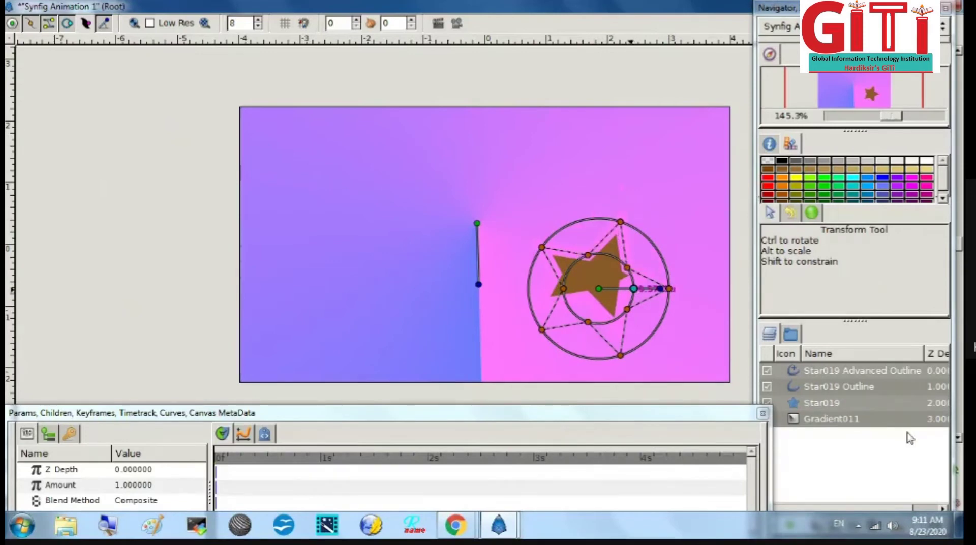
- Delete the star's plain outline layer, keeping the advanced outline and the star layer
{"action": "left_click", "coordinate": [792, 385]}
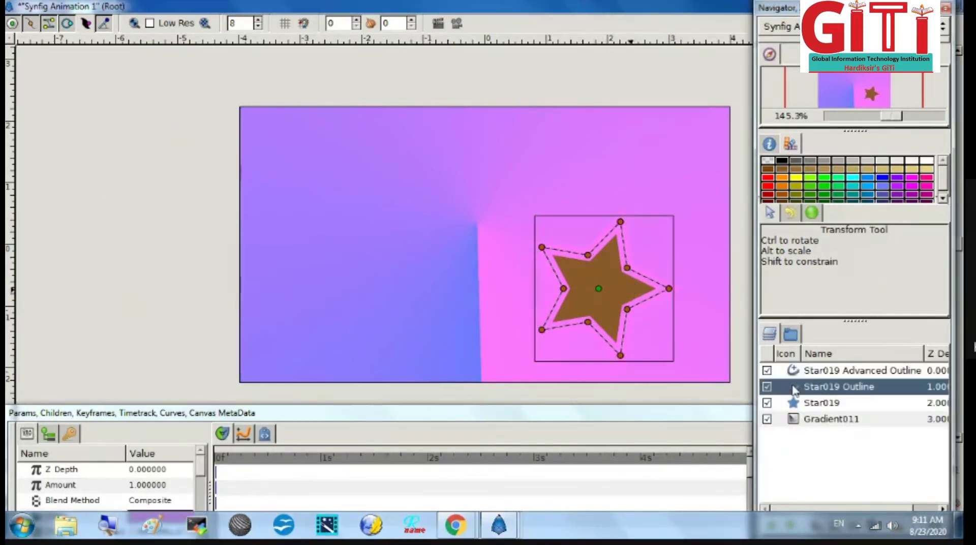
{"action": "right_click", "coordinate": [786, 388]}
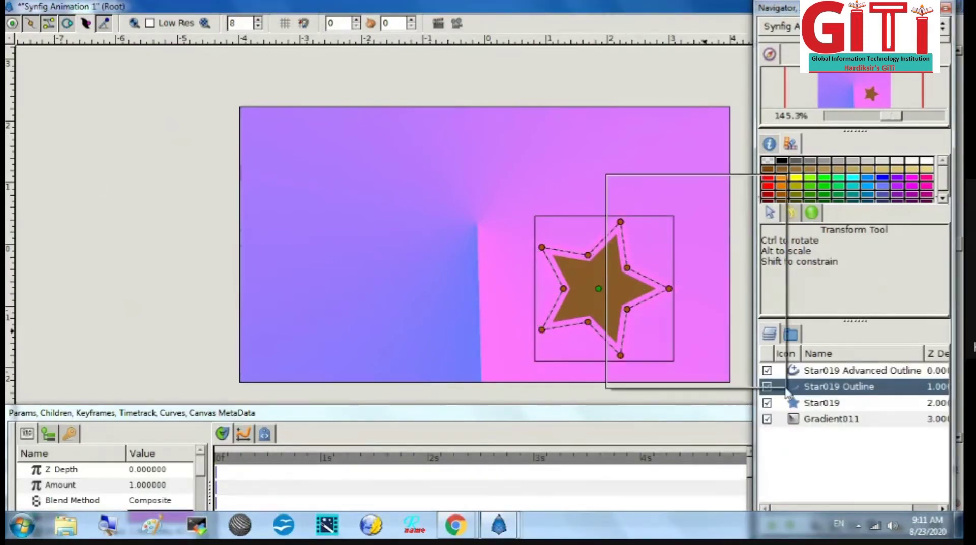
{"action": "left_click", "coordinate": [687, 289]}
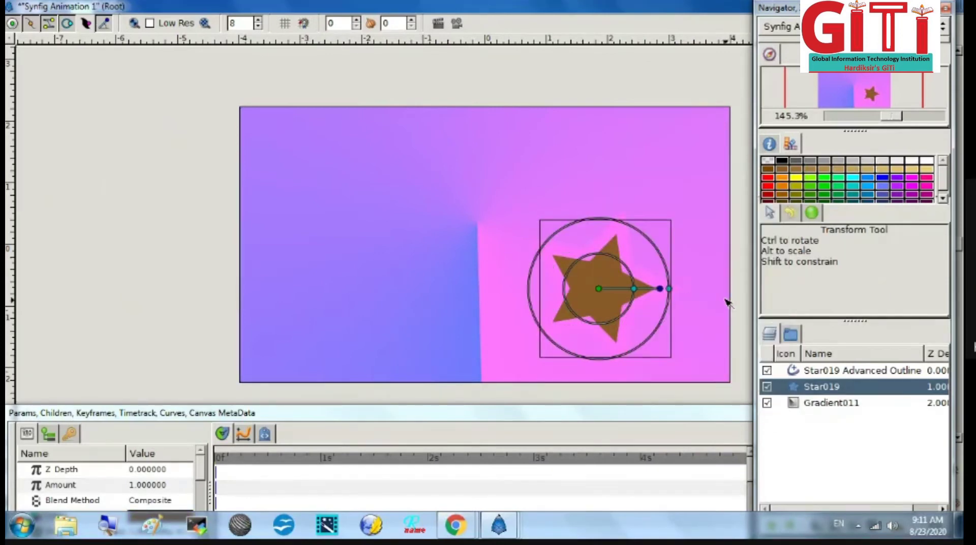
- Select the star's advanced outline and move it with the star to the lower left of the gradient's centre
{"action": "left_click", "coordinate": [589, 259]}
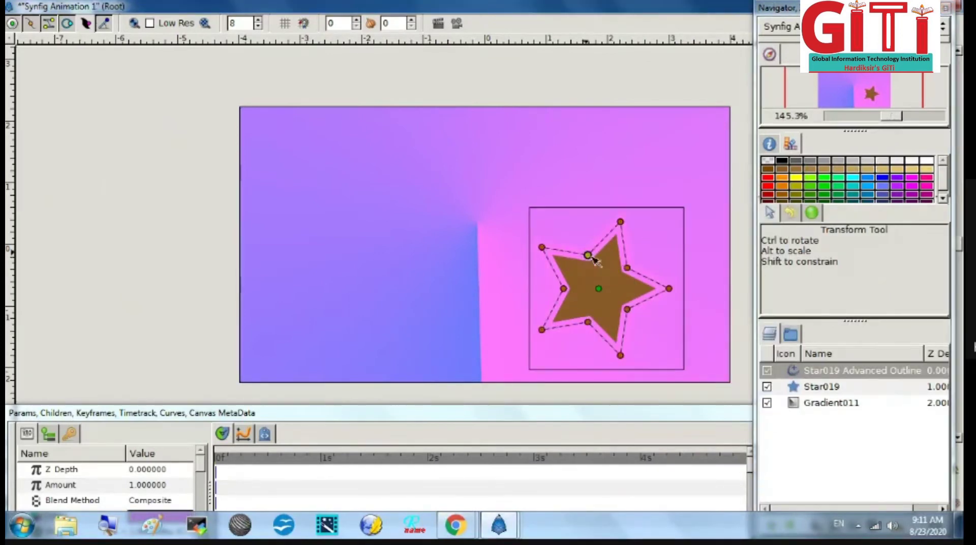
{"action": "left_click_drag", "start_coordinate": [603, 289], "coordinate": [429, 314]}
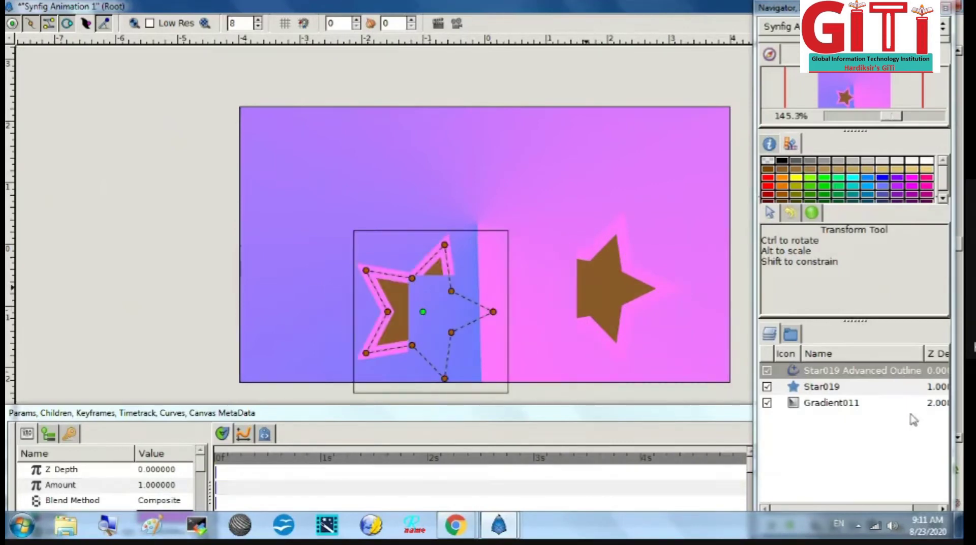
- Try deleting the star's advanced outline layer, and undo the deletion
{"action": "right_click", "coordinate": [793, 372]}
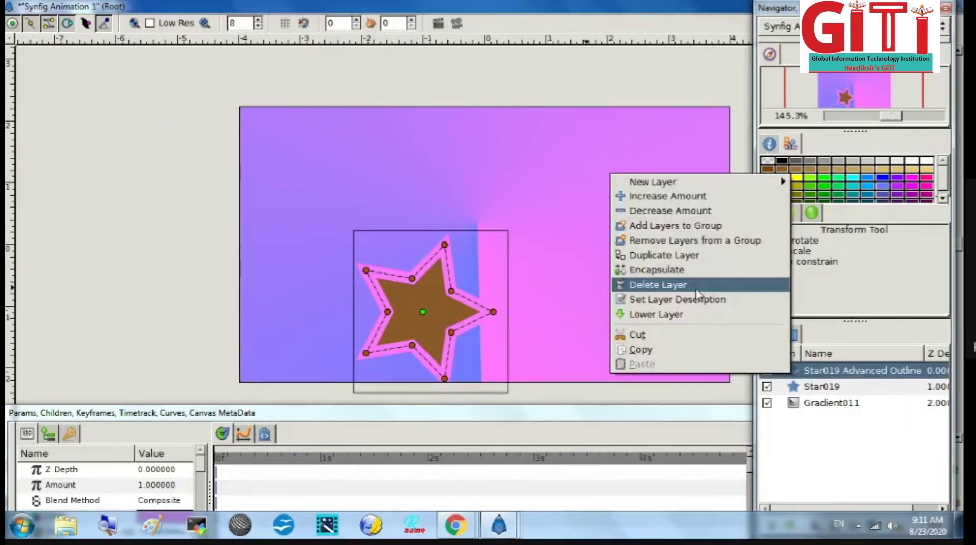
{"action": "left_click", "coordinate": [696, 294]}
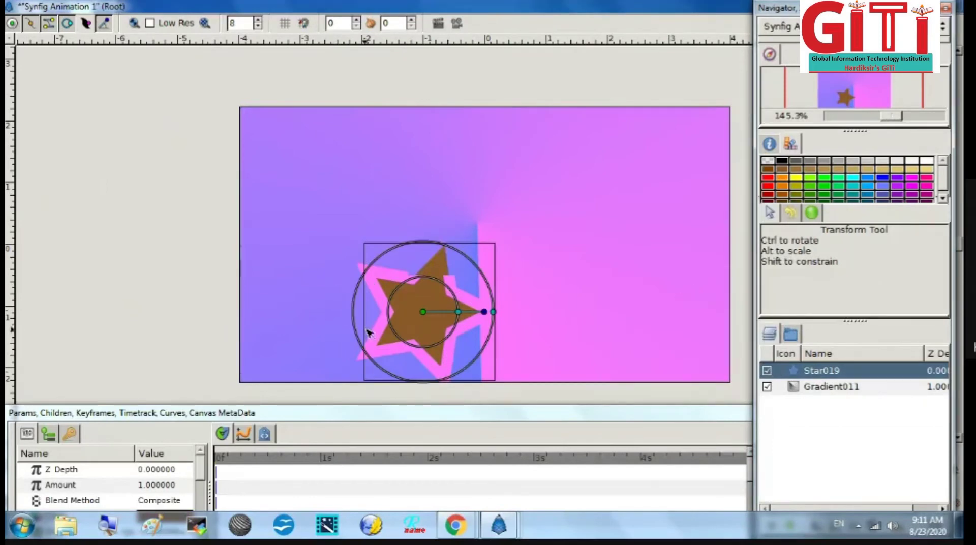
{"action": "left_click", "coordinate": [409, 328]}
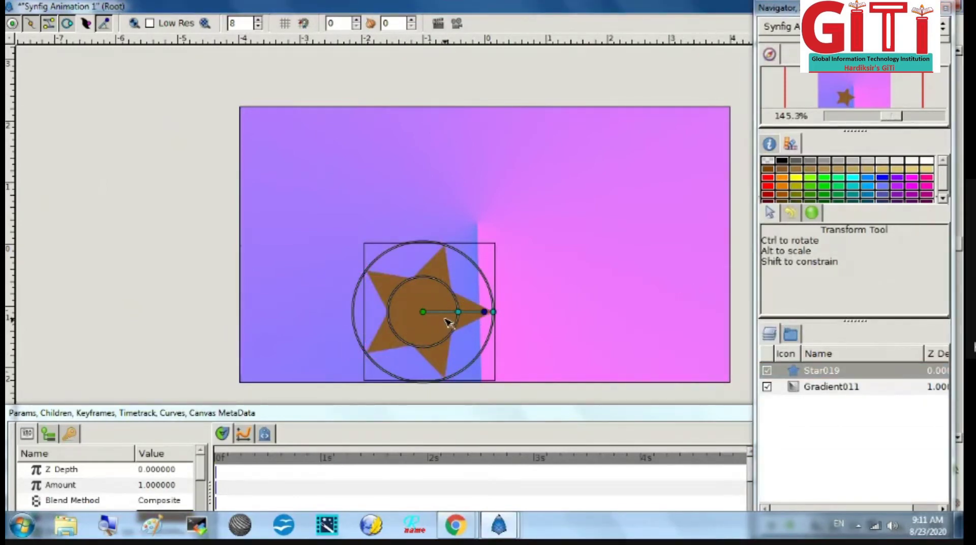
{"action": "key", "text": "ctrl+z"}
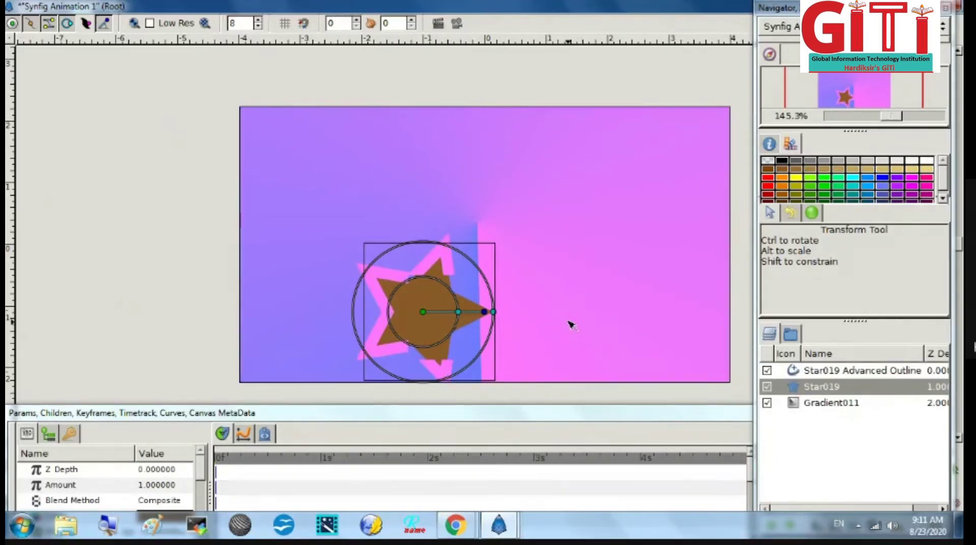
- Delete the brown star layer and its advanced outline layer, keeping only the gradient layer
{"action": "right_click", "coordinate": [423, 330]}
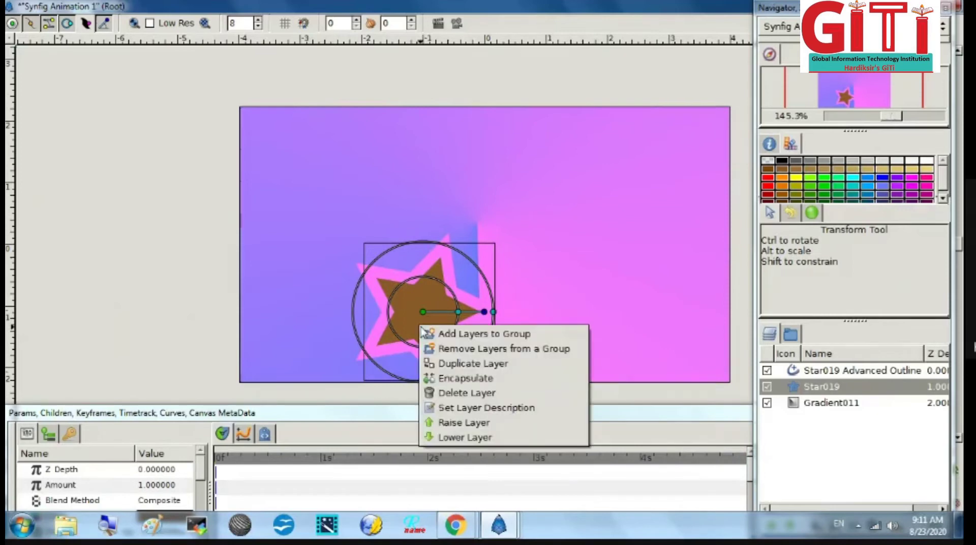
{"action": "left_click", "coordinate": [463, 393]}
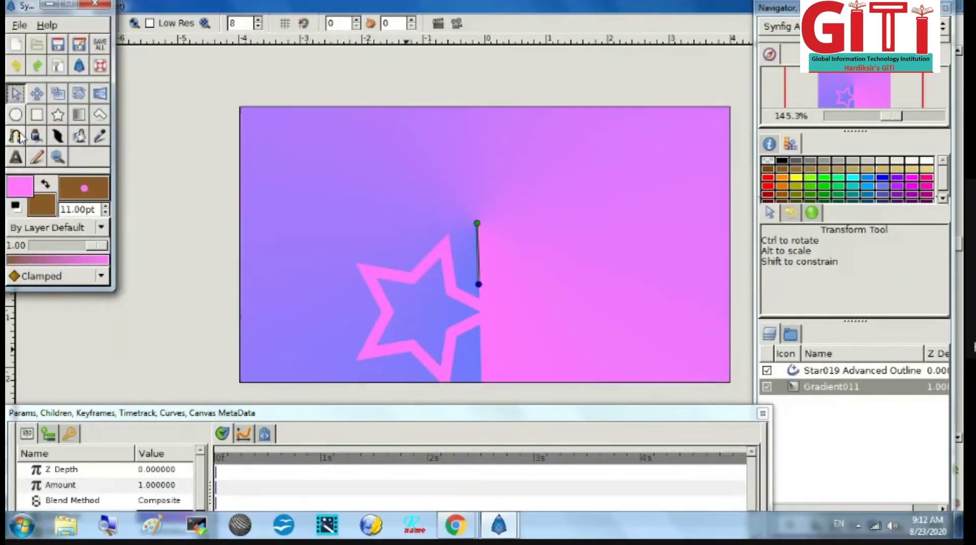
{"action": "left_click", "coordinate": [378, 291]}
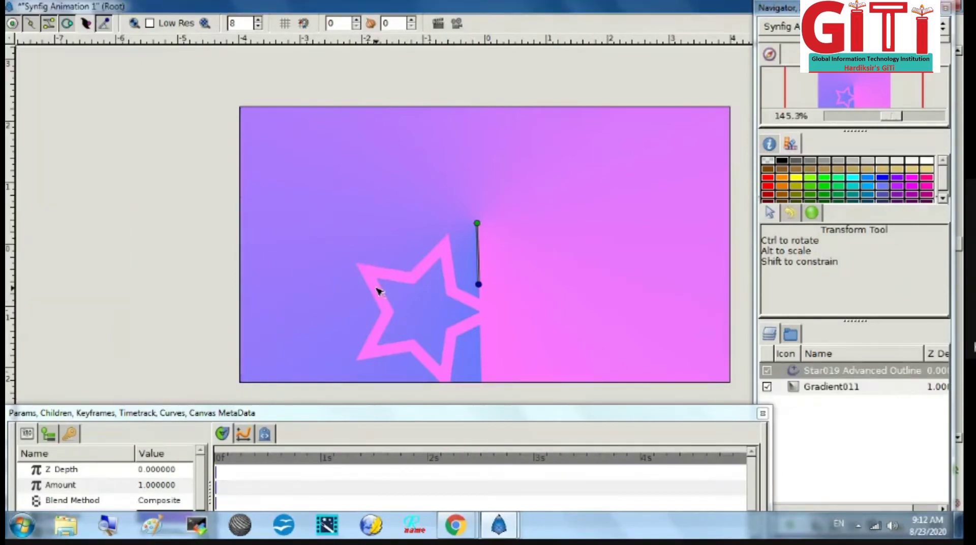
{"action": "right_click", "coordinate": [376, 288]}
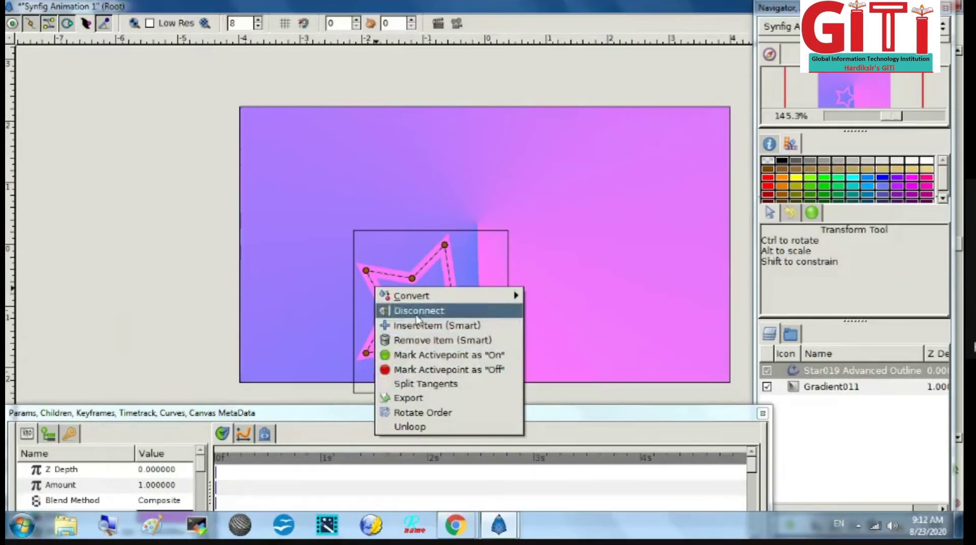
{"action": "left_click", "coordinate": [790, 375]}
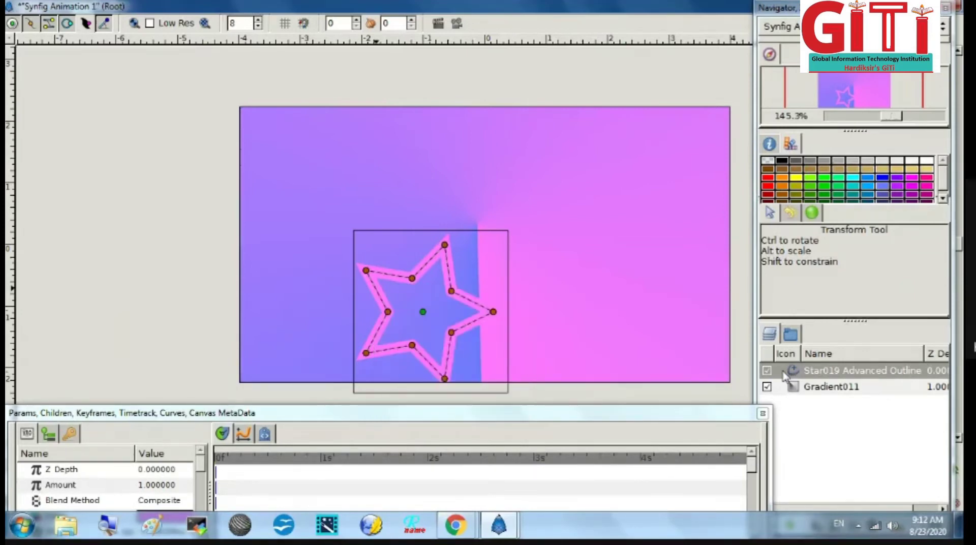
{"action": "right_click", "coordinate": [785, 376]}
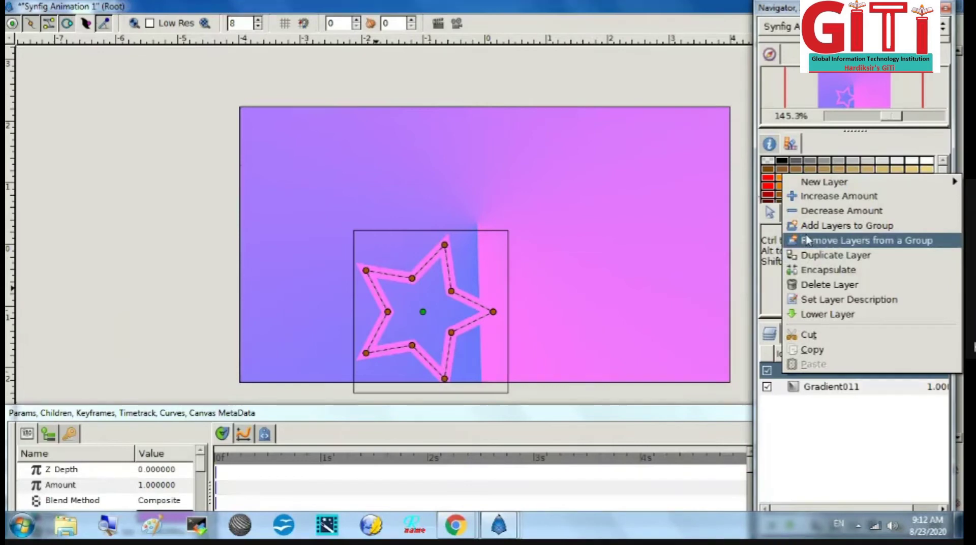
{"action": "left_click", "coordinate": [808, 284]}
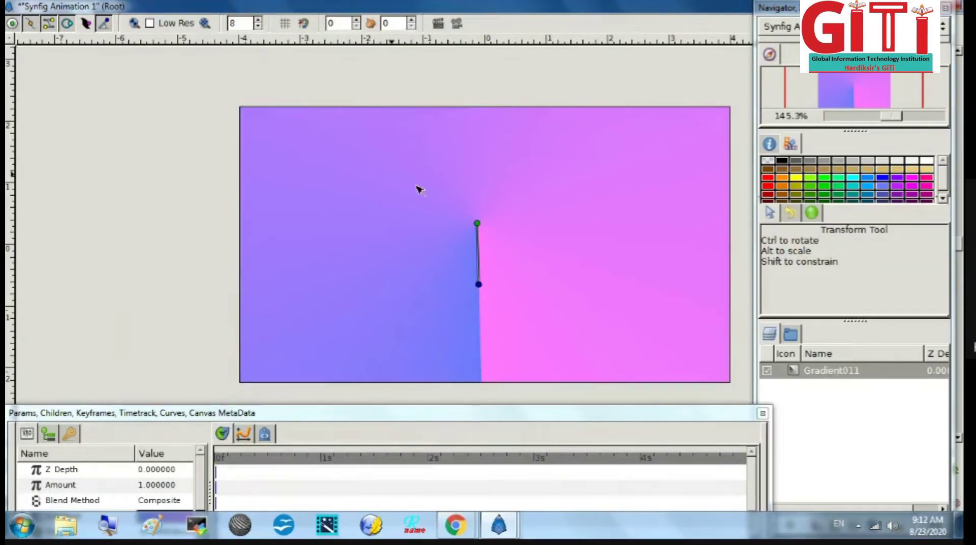
- Save the animation to the Desktop as 2_2.sifz
{"action": "key", "text": "ctrl+s"}
{"action": "key", "text": "BackSpace"}
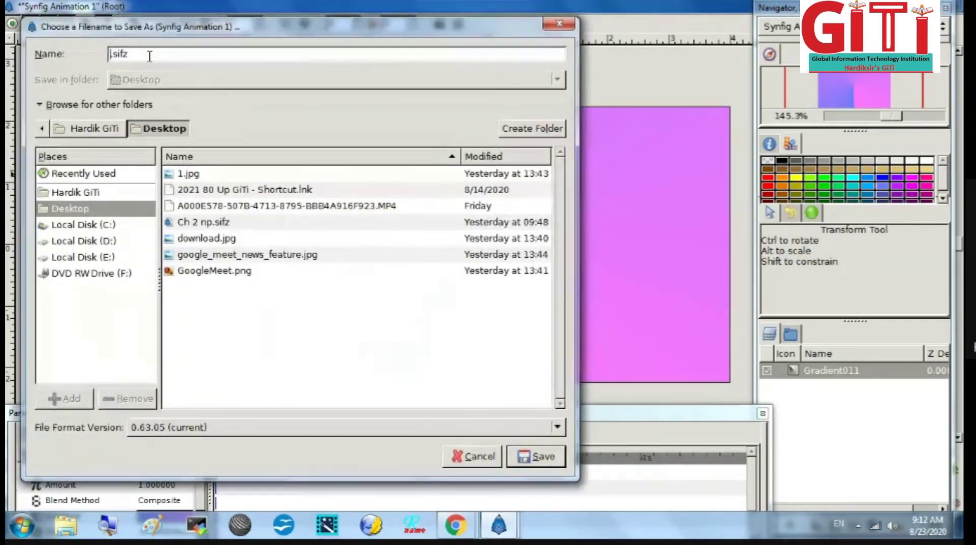
{"action": "type", "text": "2_2"}
{"action": "left_click", "coordinate": [534, 455]}
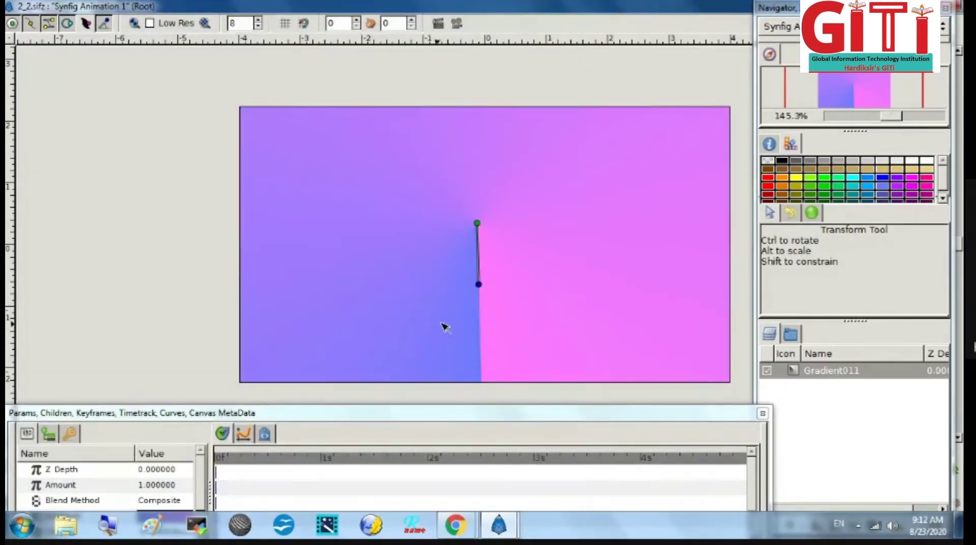
- Rotate the conical gradient so its axis points right, and move its centre slightly up
{"action": "left_click_drag", "start_coordinate": [478, 284], "coordinate": [481, 207]}
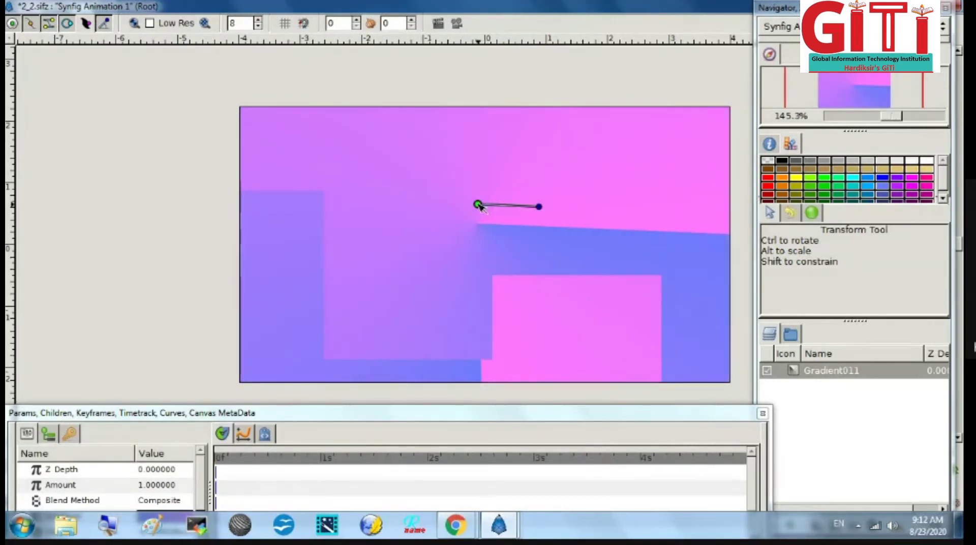
- Draw a closed 12-point polygon in the lower middle of the canvas, with a peaked top, two outstretched arms and two pointed legs
{"action": "key", "text": "alt+Tab"}
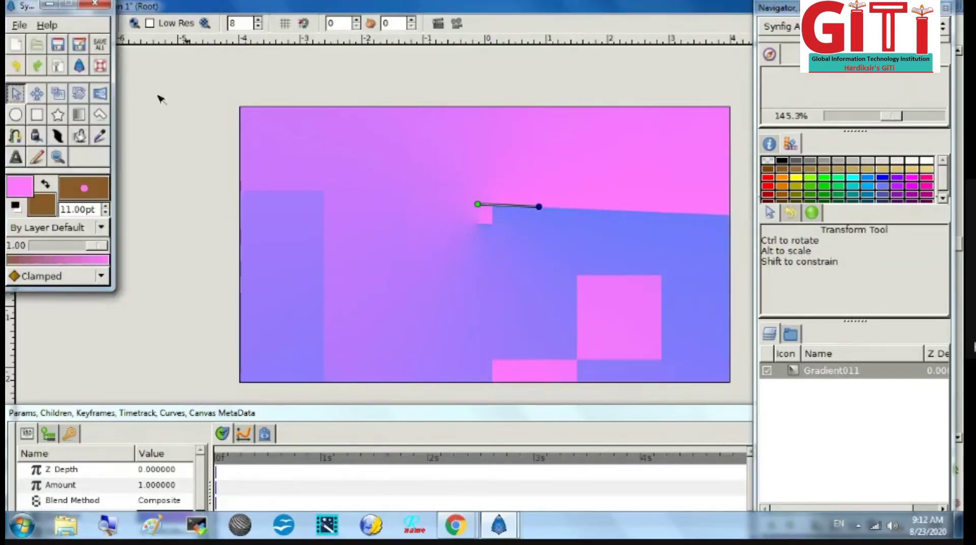
{"action": "left_click", "coordinate": [99, 114]}
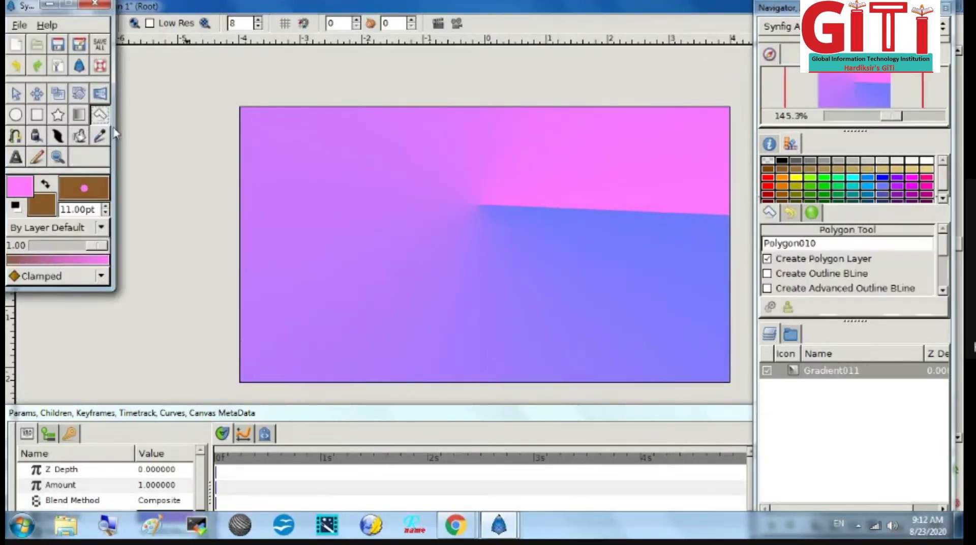
{"action": "left_click", "coordinate": [461, 380]}
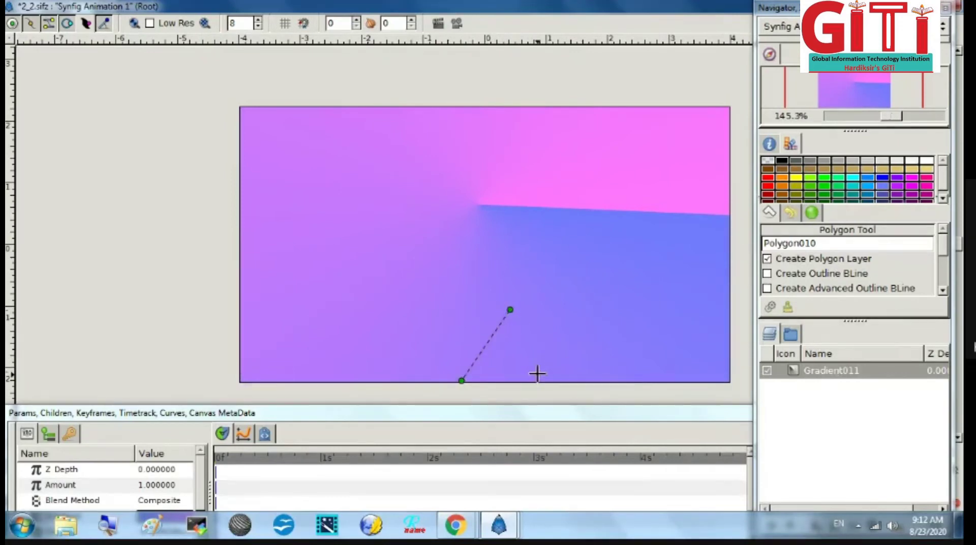
{"action": "left_click", "coordinate": [538, 381]}
{"action": "left_click", "coordinate": [640, 299]}
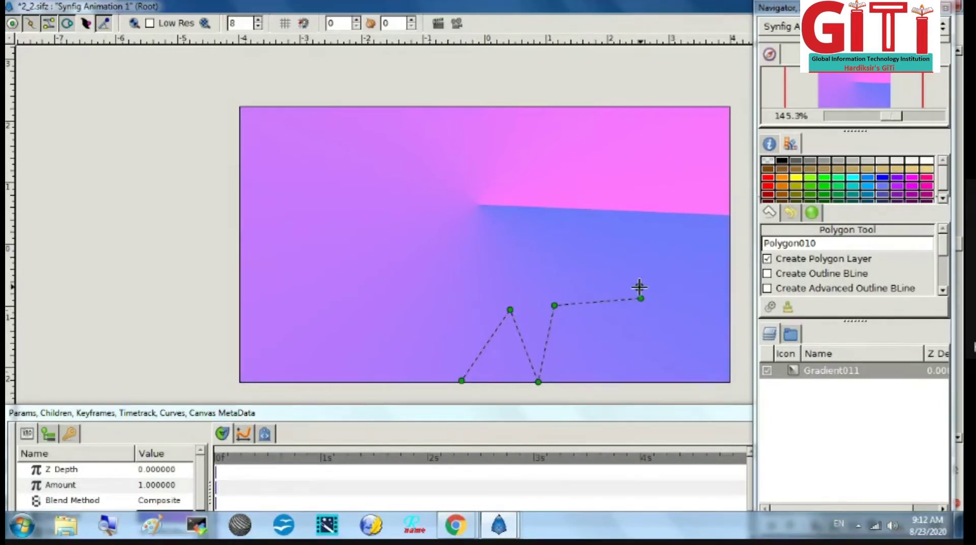
{"action": "left_click", "coordinate": [639, 287]}
{"action": "left_click", "coordinate": [486, 293]}
{"action": "left_click", "coordinate": [400, 295]}
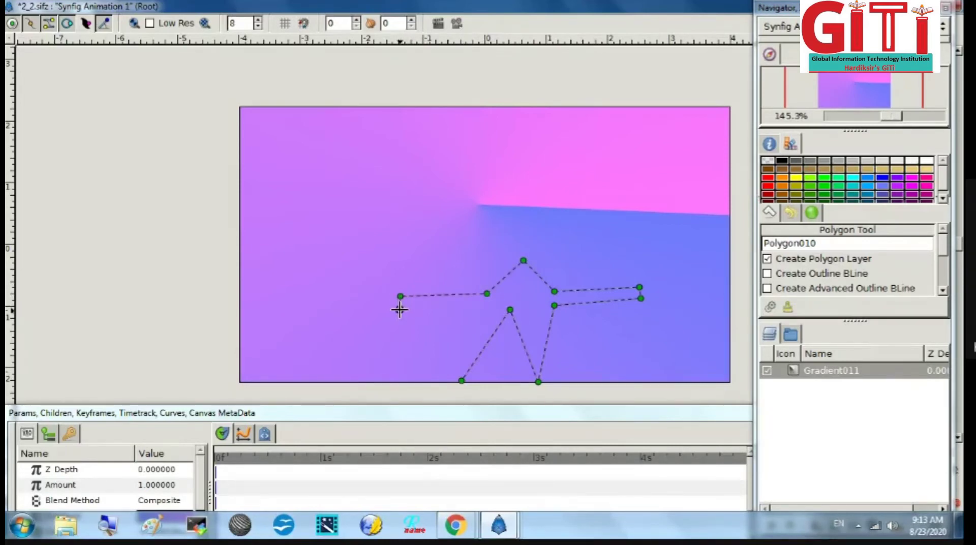
{"action": "left_click", "coordinate": [399, 310]}
{"action": "left_click", "coordinate": [457, 312]}
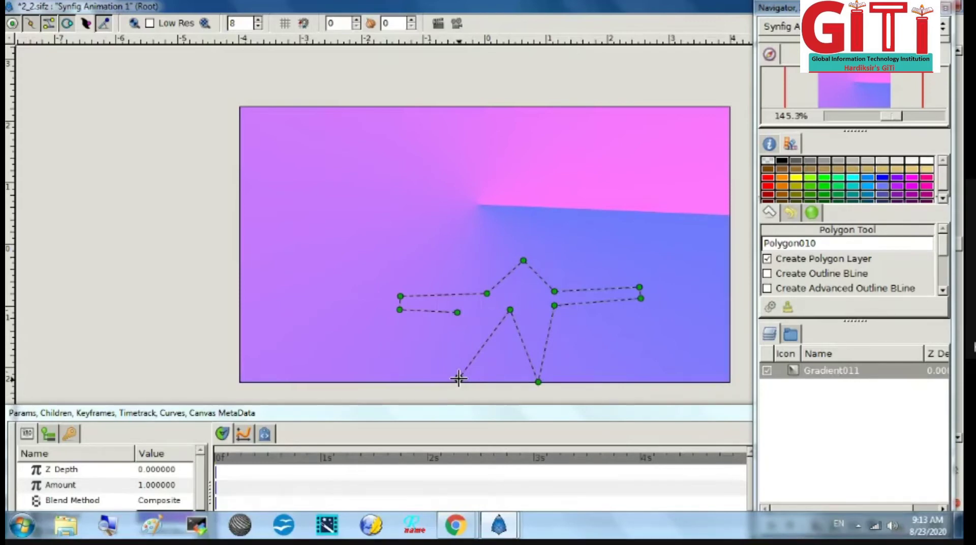
{"action": "left_click", "coordinate": [458, 379]}
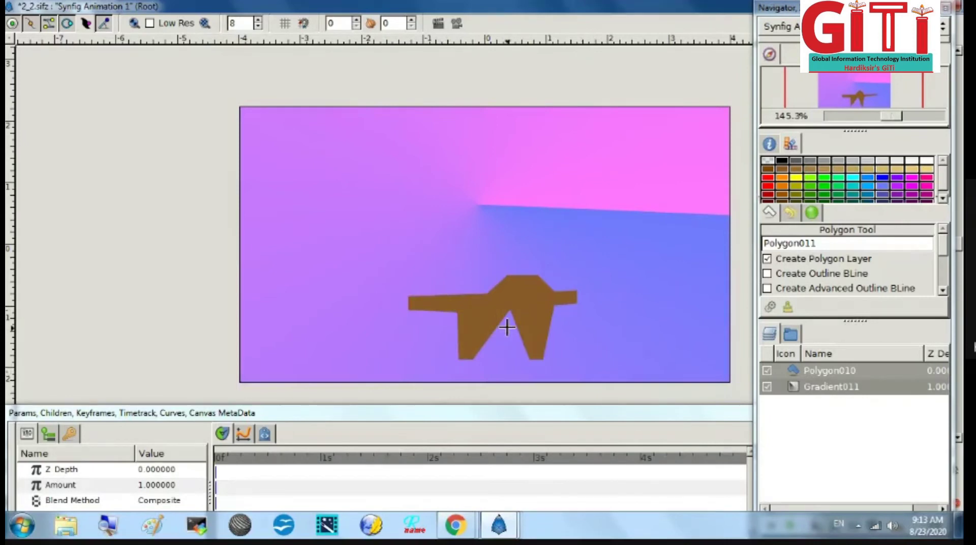
- Reshape the polygon's body: move the left shoulder point outward, the peak up and left, and the point between the legs slightly down
{"action": "key", "text": "alt+Tab"}
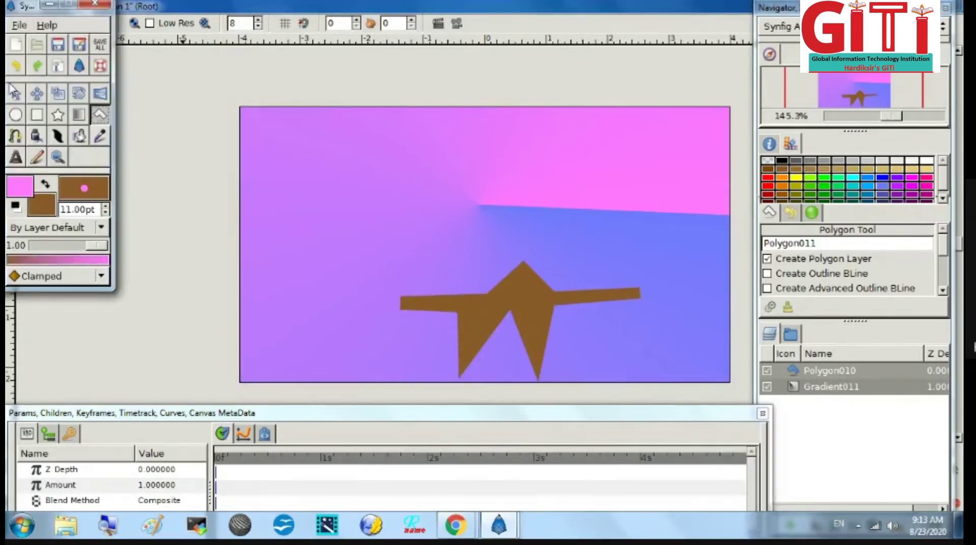
{"action": "left_click", "coordinate": [14, 92]}
{"action": "left_click", "coordinate": [518, 301]}
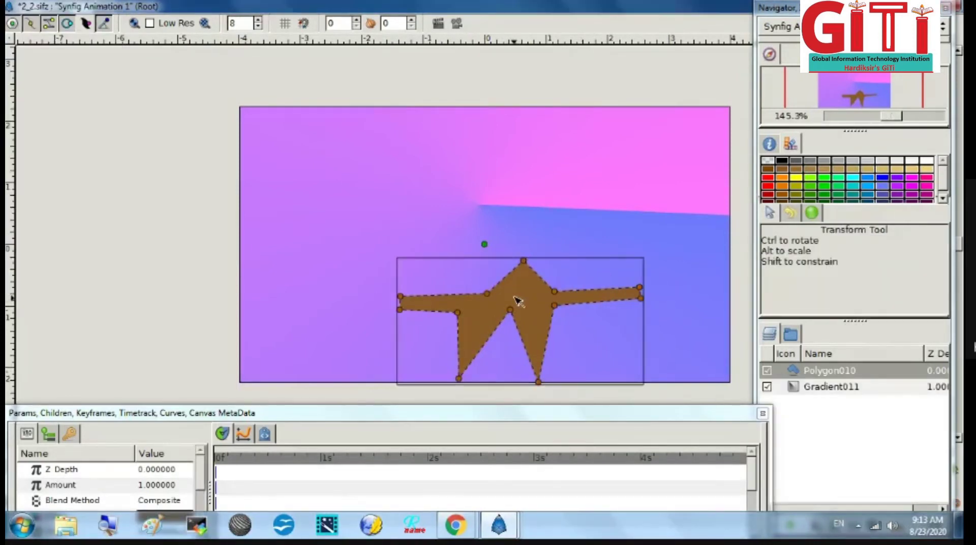
{"action": "left_click_drag", "start_coordinate": [487, 293], "coordinate": [454, 294]}
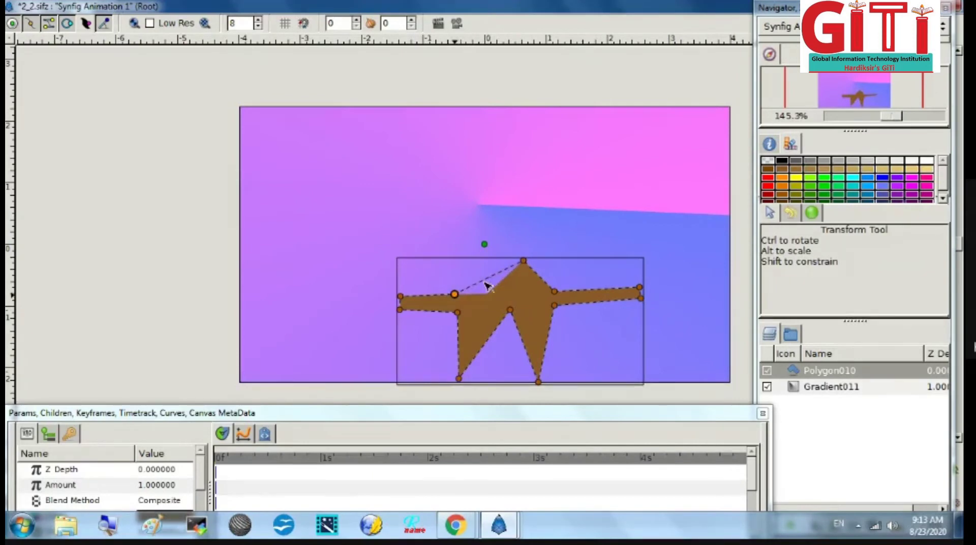
{"action": "left_click_drag", "start_coordinate": [523, 261], "coordinate": [503, 247]}
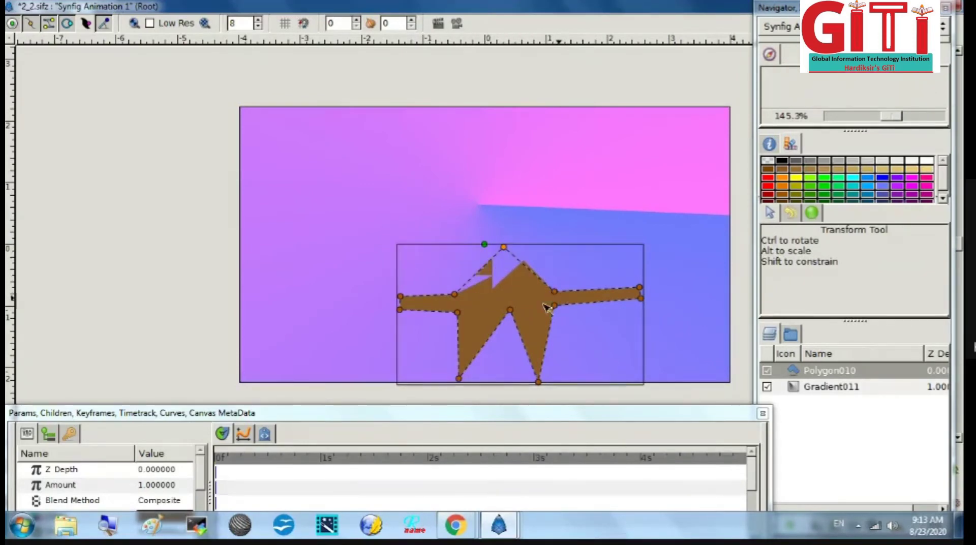
{"action": "left_click_drag", "start_coordinate": [509, 309], "coordinate": [505, 316]}
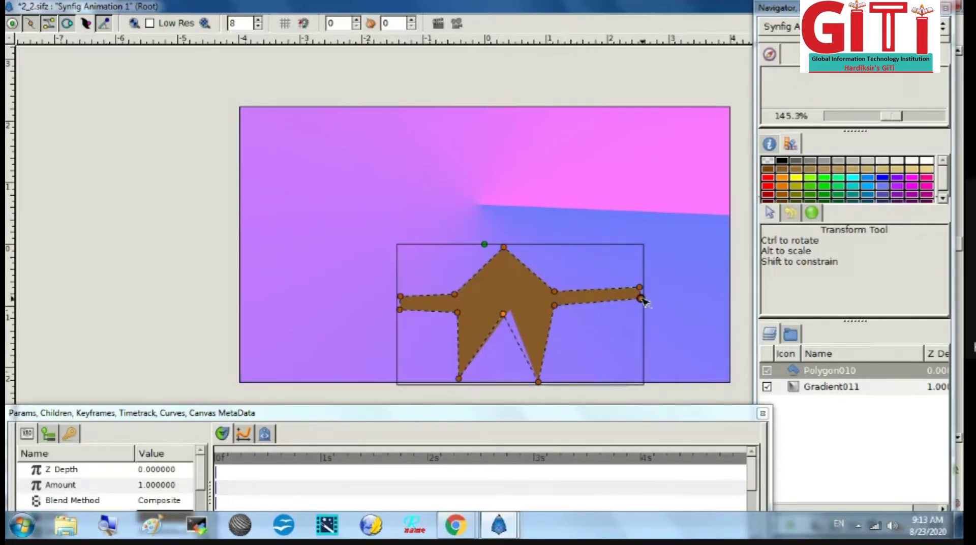
- Taper both polygon arms to points by pulling their lower corners inward, extending the left tip outward and drawing the right tip slightly inward
{"action": "left_click_drag", "start_coordinate": [641, 299], "coordinate": [617, 299]}
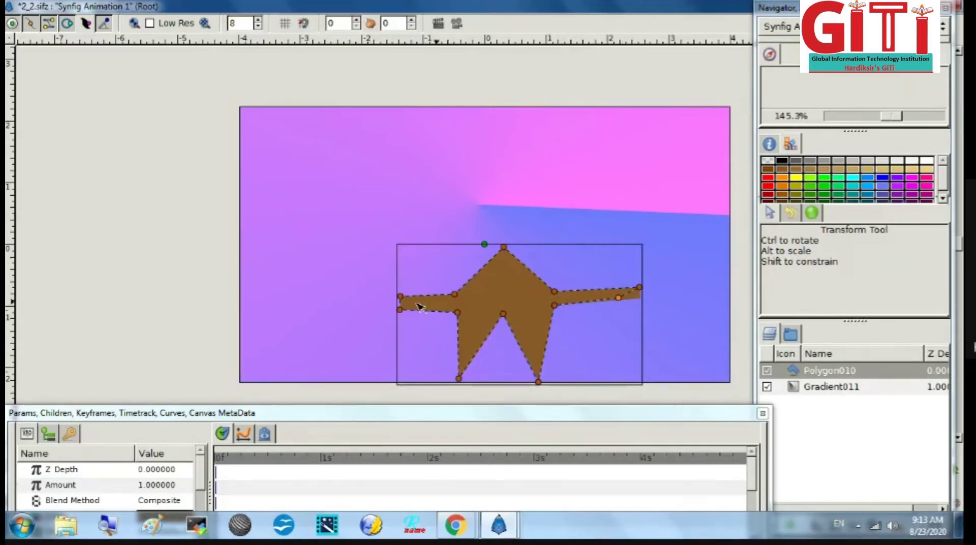
{"action": "left_click_drag", "start_coordinate": [402, 311], "coordinate": [419, 314]}
{"action": "left_click", "coordinate": [679, 330]}
{"action": "left_click", "coordinate": [435, 311]}
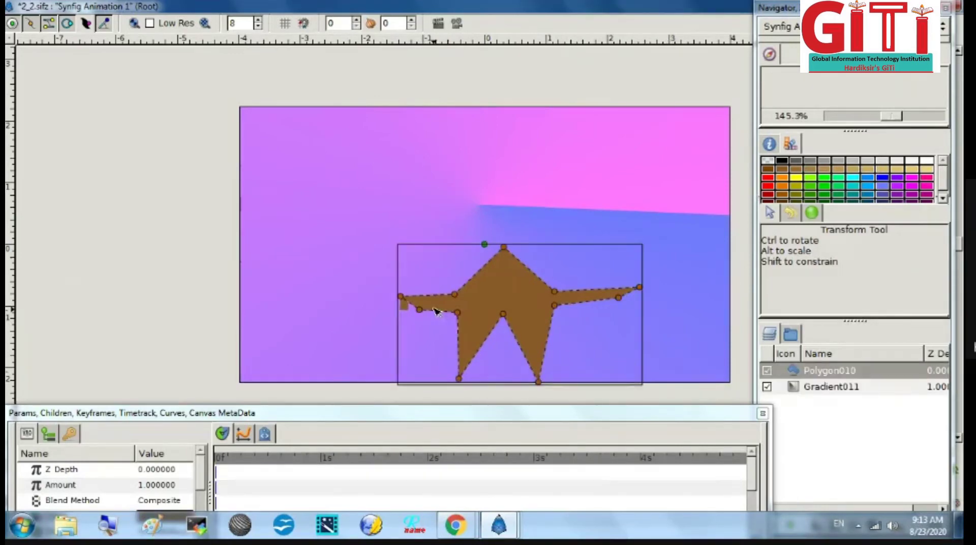
{"action": "left_click_drag", "start_coordinate": [419, 309], "coordinate": [382, 295]}
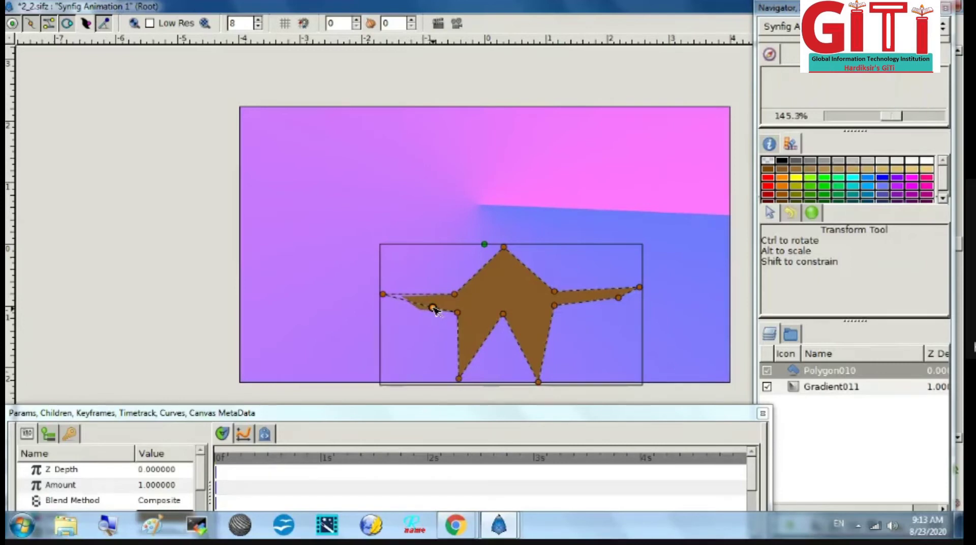
{"action": "left_click_drag", "start_coordinate": [426, 310], "coordinate": [430, 308]}
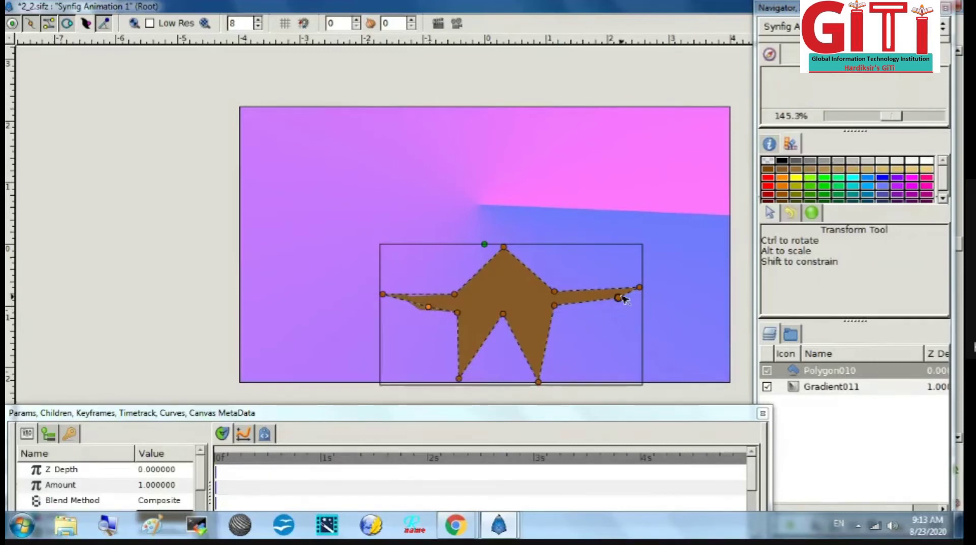
{"action": "mouse_move", "coordinate": [619, 299]}
{"action": "left_mouse_down"}
{"action": "mouse_move", "coordinate": [599, 301]}
{"action": "mouse_move", "coordinate": [628, 289]}
{"action": "left_mouse_up"}
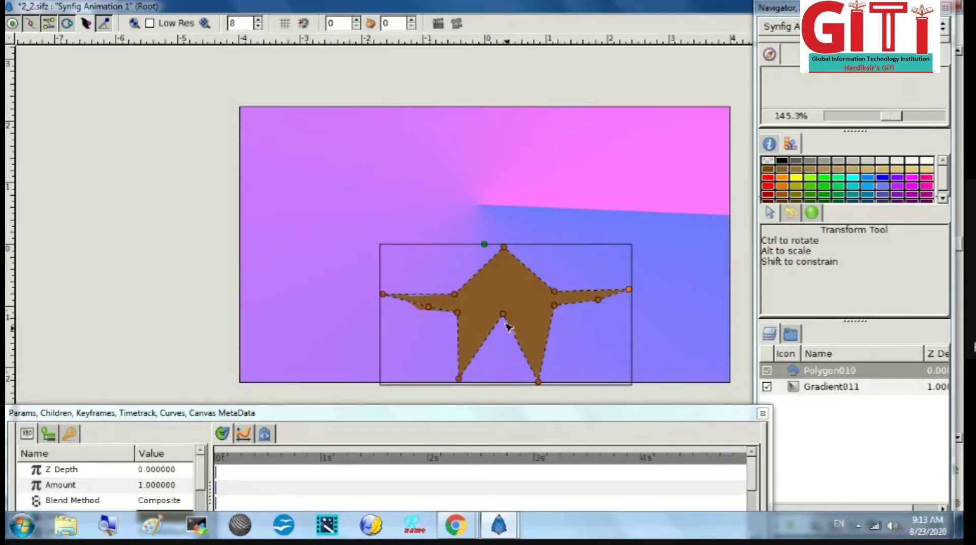
- Raise the polygon's peak and the point between its legs, move both leg tips inward, and deselect the polygon
{"action": "left_click_drag", "start_coordinate": [503, 314], "coordinate": [503, 299]}
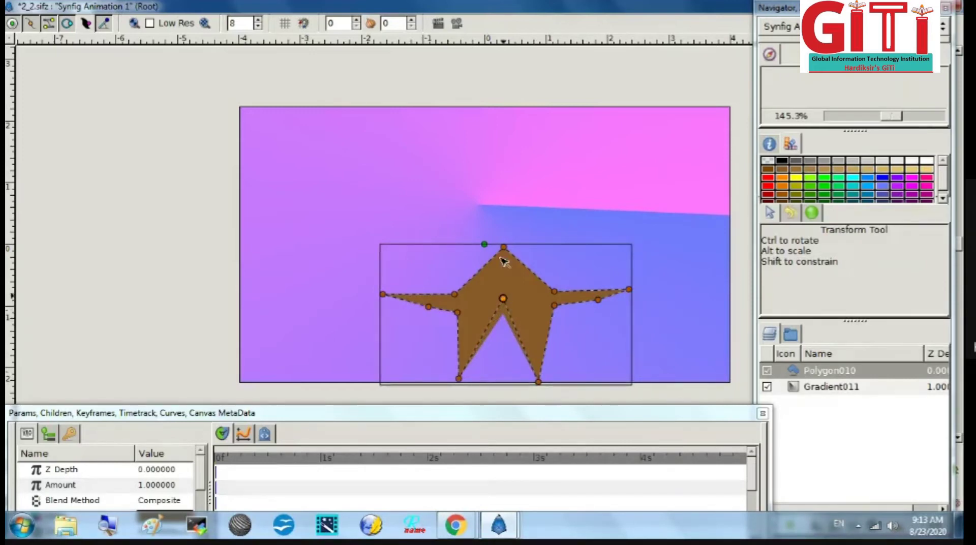
{"action": "left_click_drag", "start_coordinate": [503, 248], "coordinate": [503, 239]}
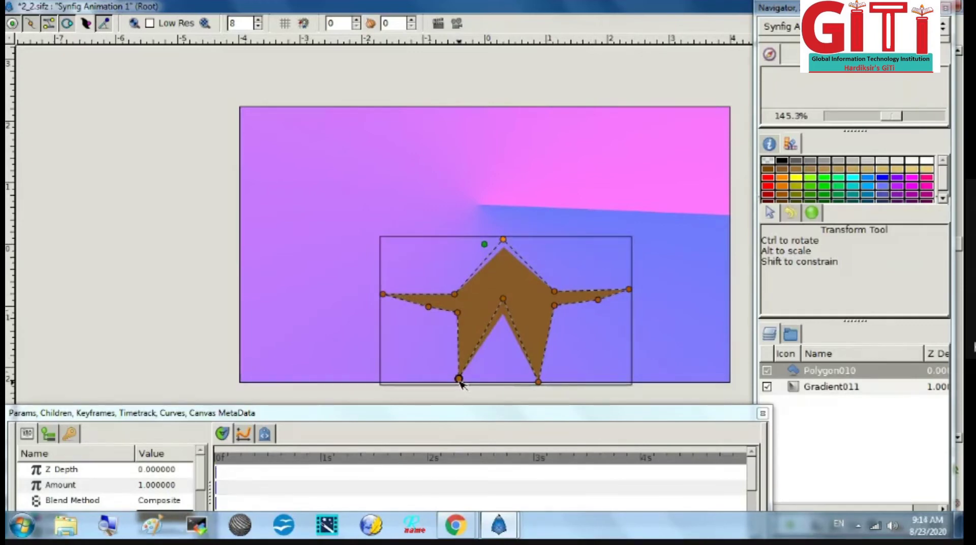
{"action": "left_click_drag", "start_coordinate": [458, 378], "coordinate": [473, 380]}
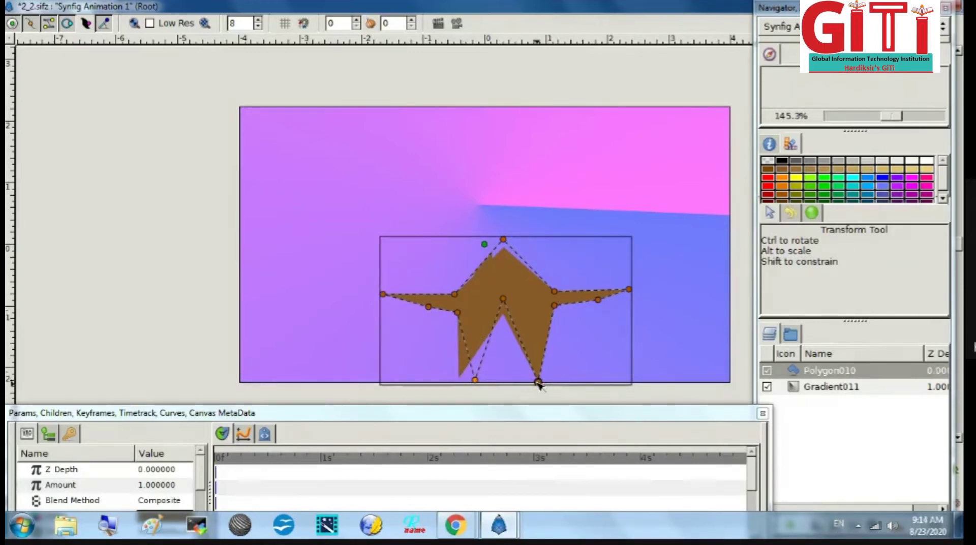
{"action": "left_click_drag", "start_coordinate": [538, 382], "coordinate": [527, 382]}
{"action": "left_click", "coordinate": [615, 349]}
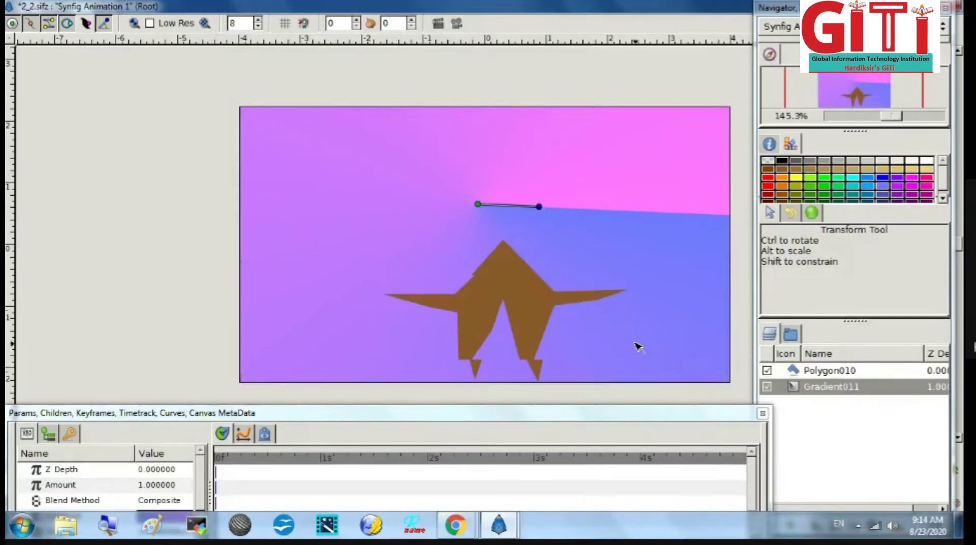
{"action": "left_click", "coordinate": [540, 327]}
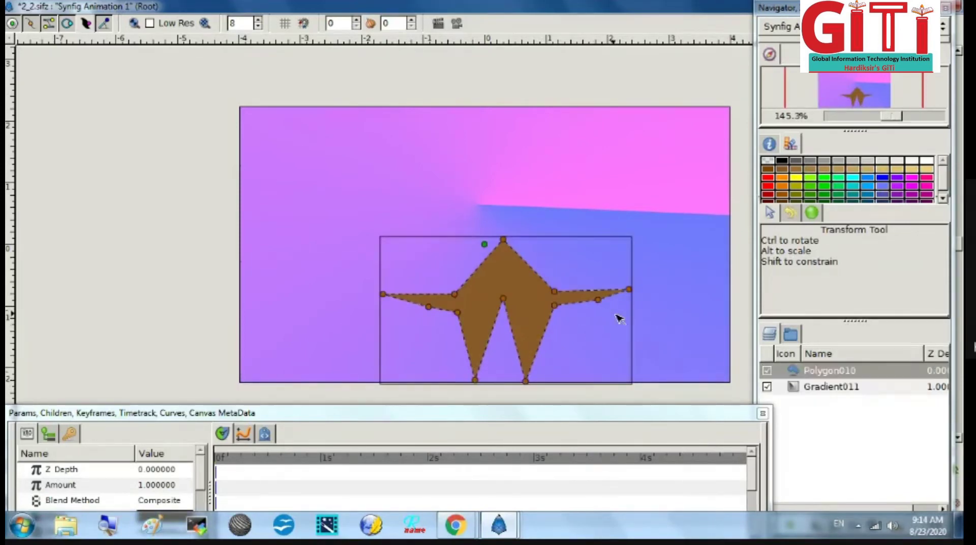
{"action": "left_click", "coordinate": [679, 335]}
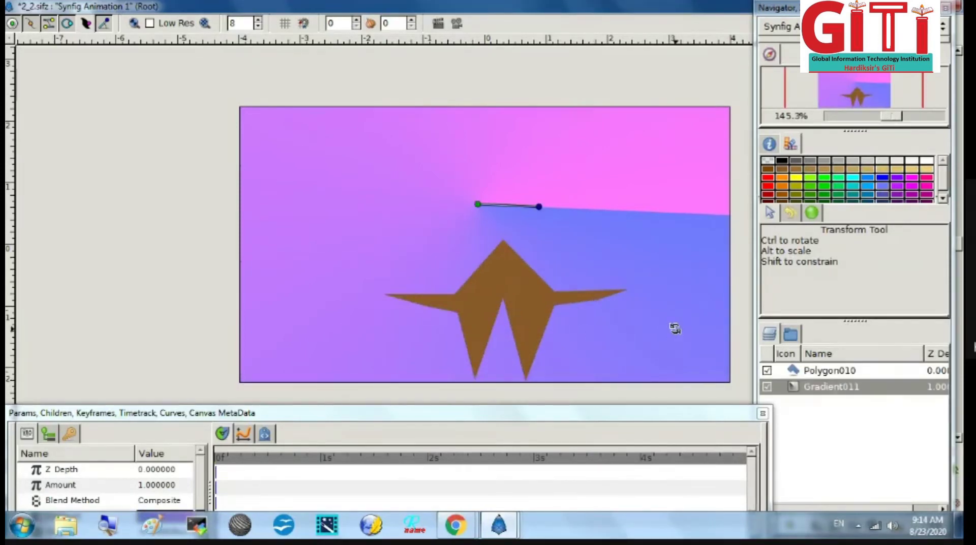
- Draw a tan circle with a feather of 0.000, centred on the polygon's peak, as the figure's head
{"action": "key", "text": "ctrl+s"}
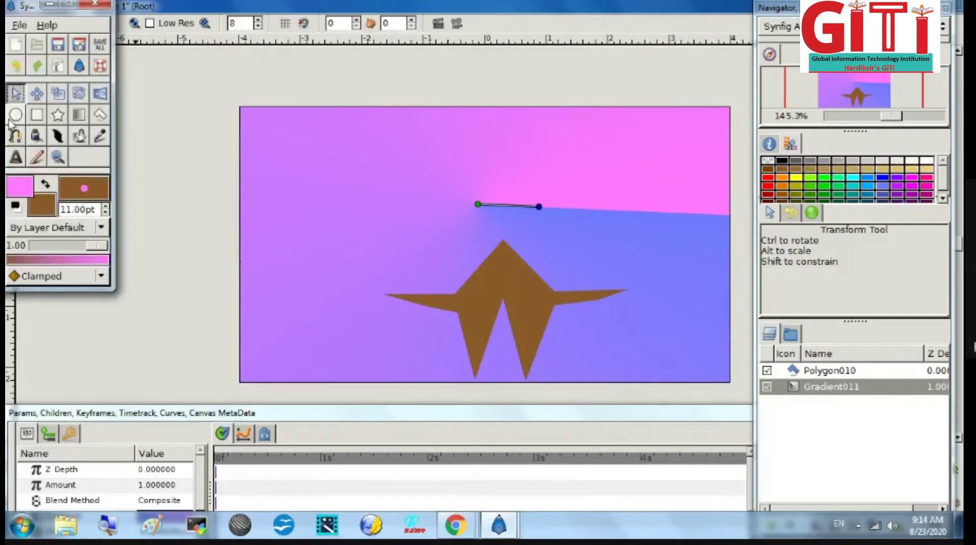
{"action": "left_click", "coordinate": [20, 117]}
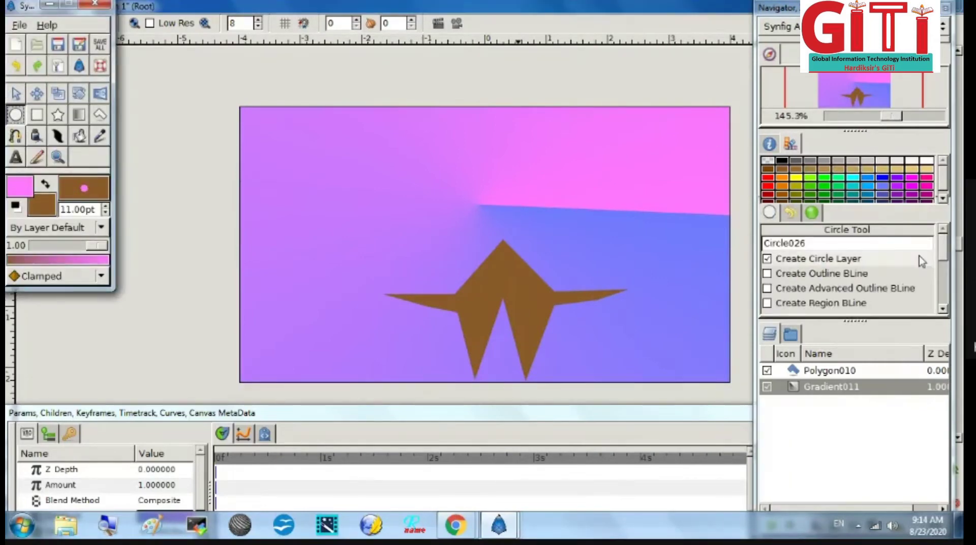
{"action": "left_click_drag", "start_coordinate": [941, 254], "coordinate": [944, 295]}
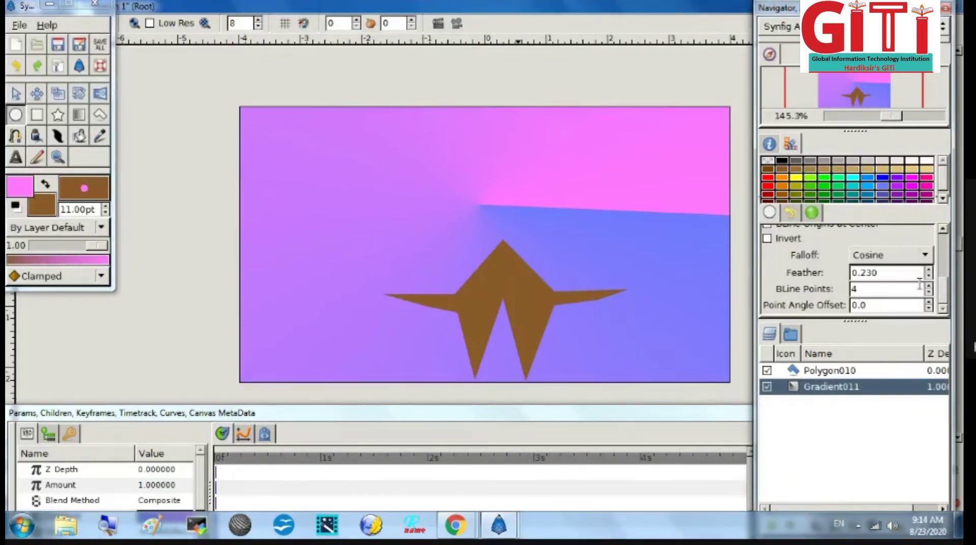
{"action": "left_click", "coordinate": [928, 275]}
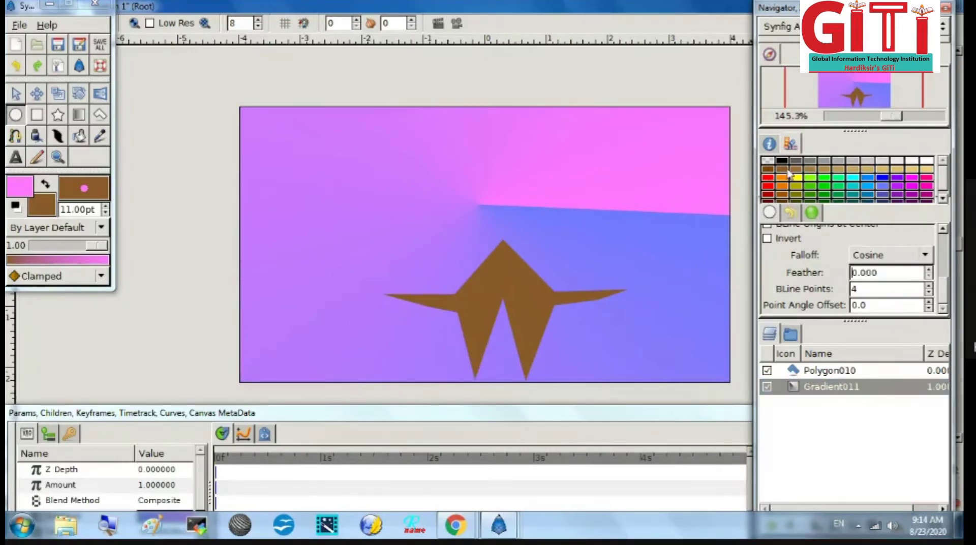
{"action": "left_click", "coordinate": [879, 170]}
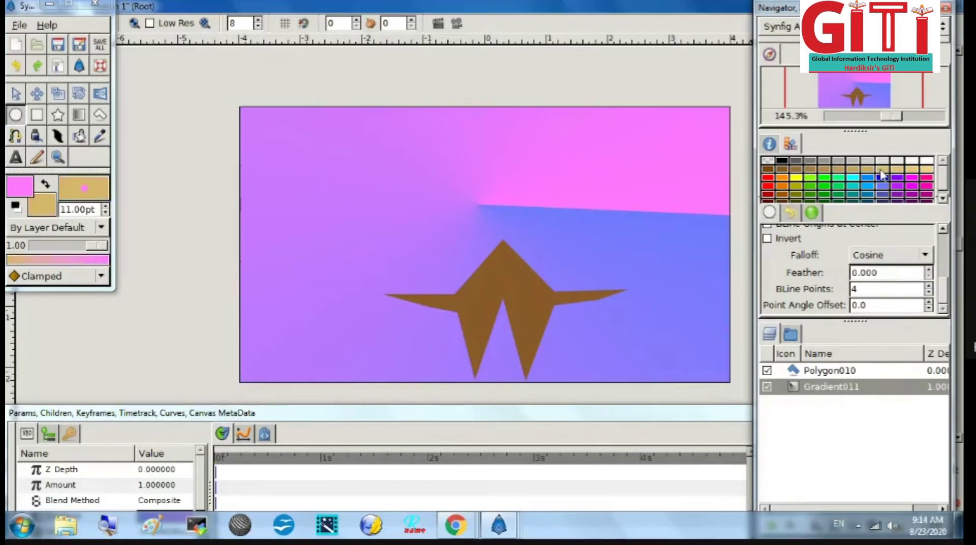
{"action": "left_click", "coordinate": [504, 241]}
{"action": "left_click_drag", "start_coordinate": [503, 241], "coordinate": [544, 254]}
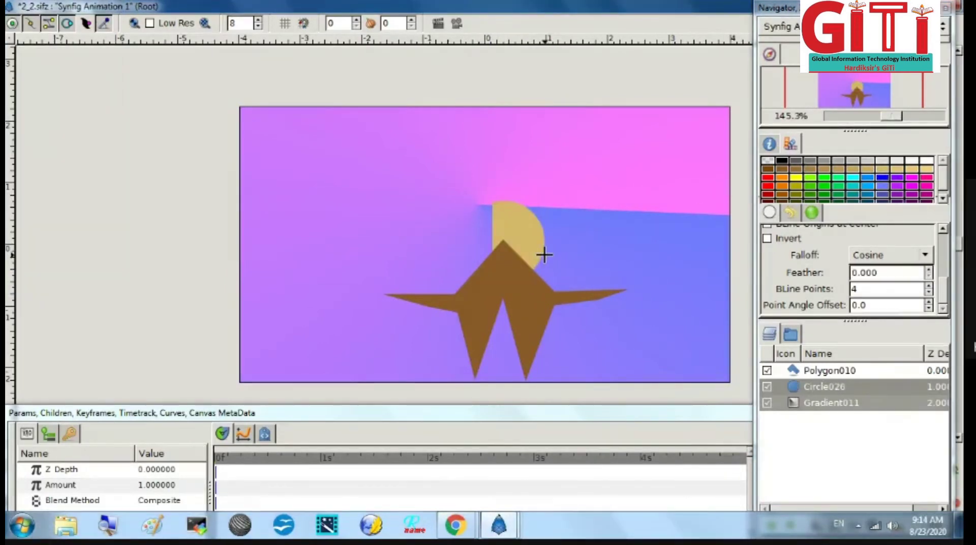
- Move the circle layer above the polygon layer so the head lies in front of the body
{"action": "key", "text": "alt+Tab"}
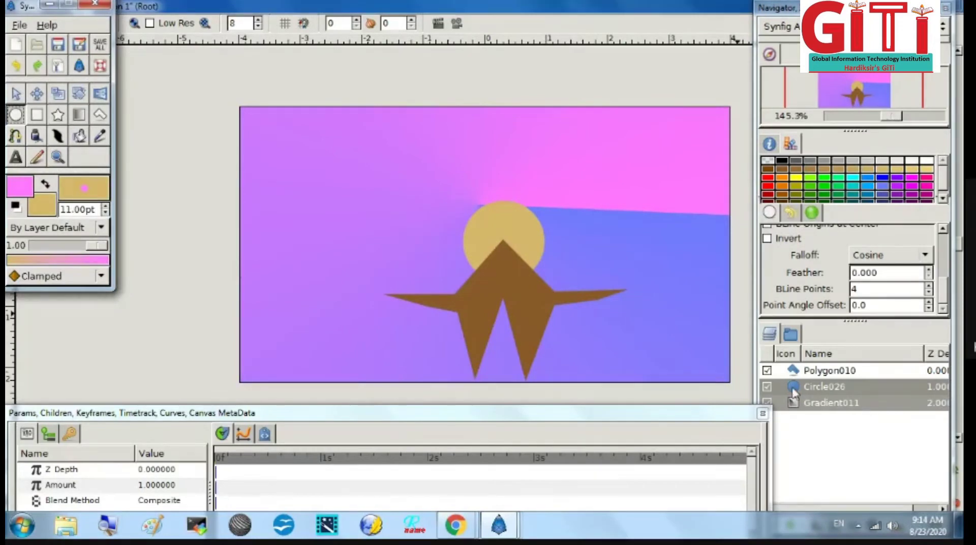
{"action": "left_click", "coordinate": [791, 393]}
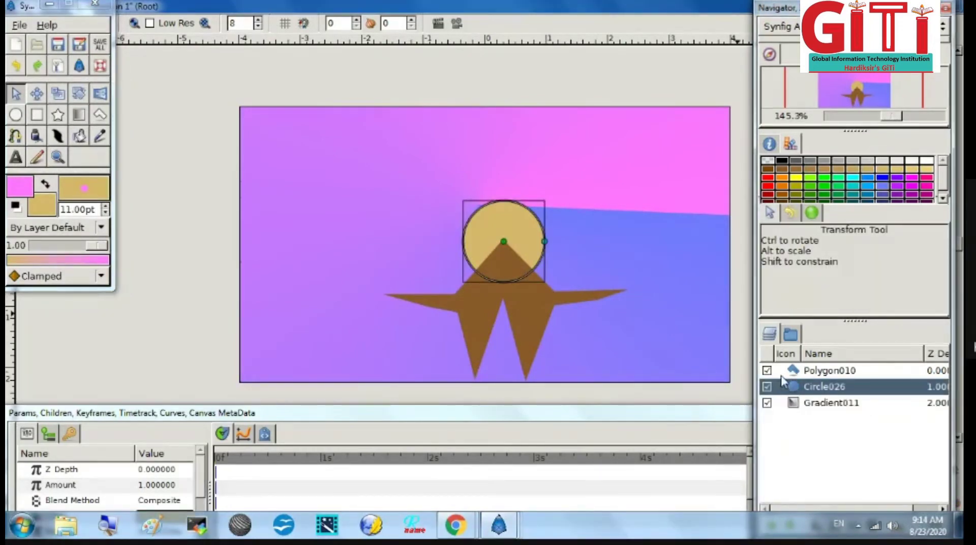
{"action": "left_click_drag", "start_coordinate": [782, 390], "coordinate": [785, 367]}
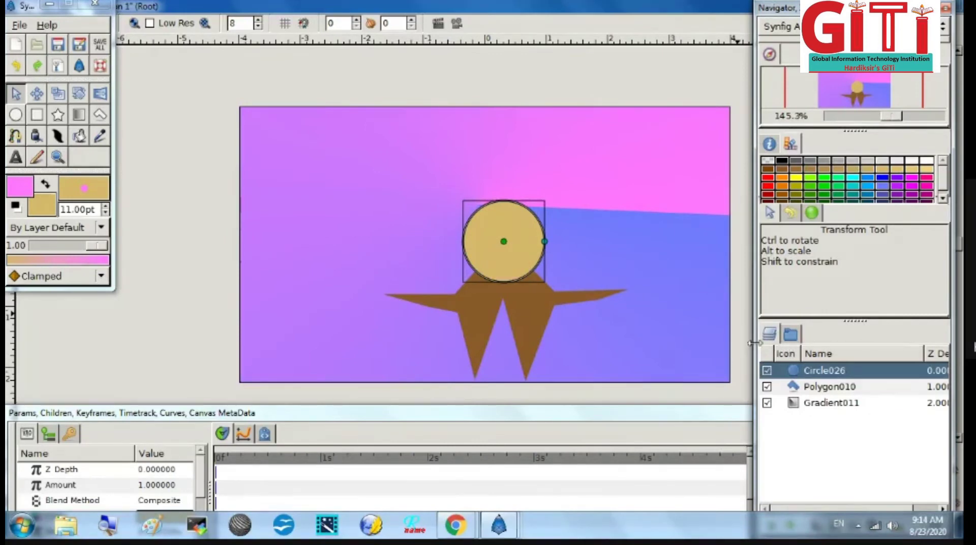
{"action": "left_click", "coordinate": [645, 353]}
- Lower the point between the polygon's legs, move both leg tips slightly inward, and deselect the polygon
{"action": "left_click", "coordinate": [518, 327]}
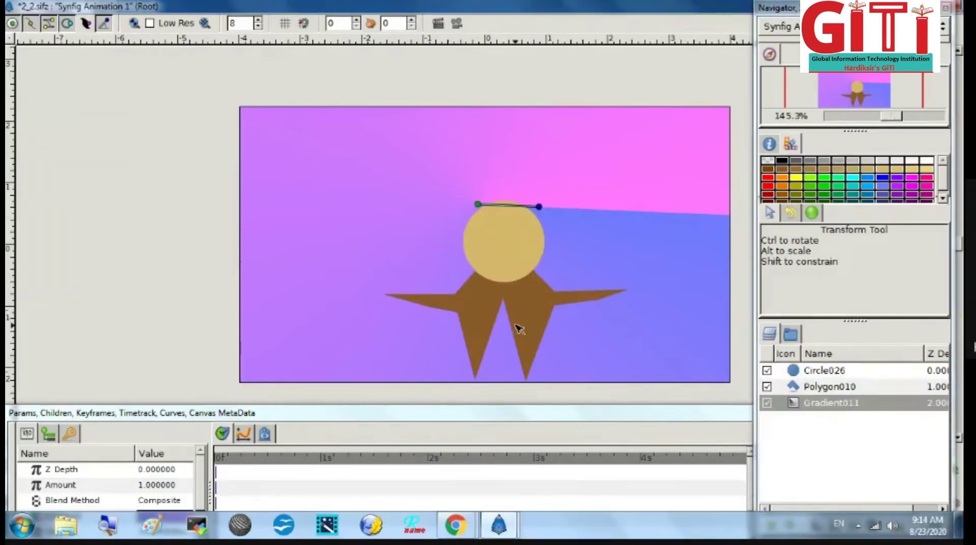
{"action": "left_click_drag", "start_coordinate": [503, 299], "coordinate": [502, 324]}
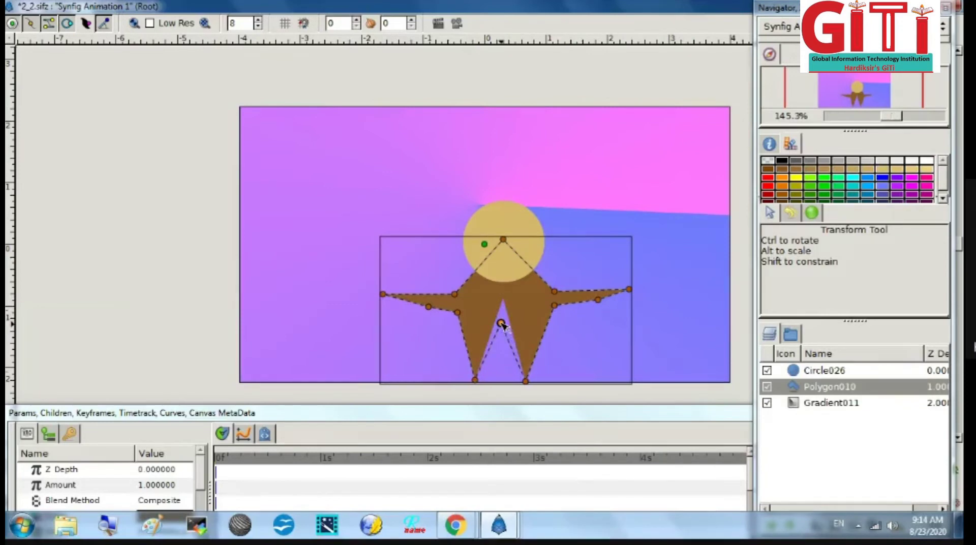
{"action": "left_click_drag", "start_coordinate": [474, 381], "coordinate": [519, 381]}
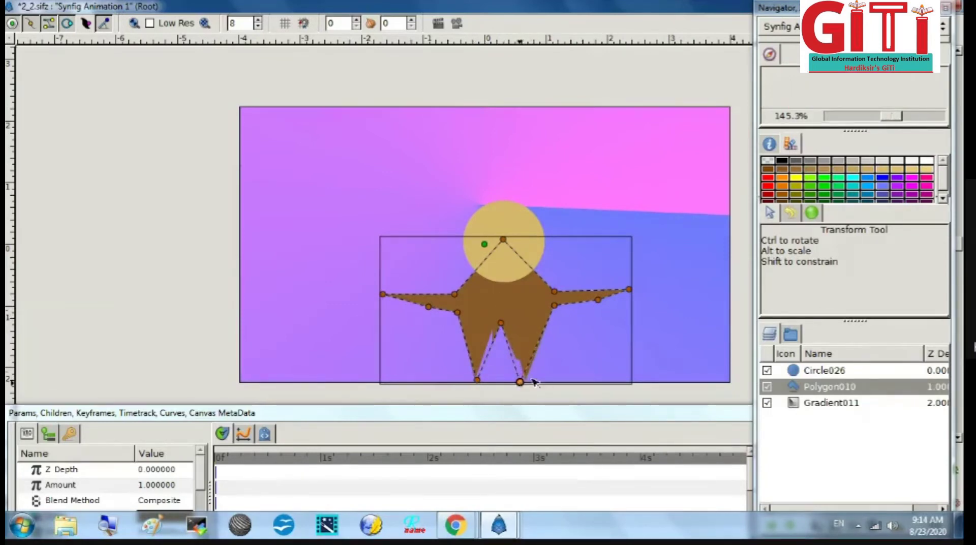
{"action": "left_click", "coordinate": [660, 363]}
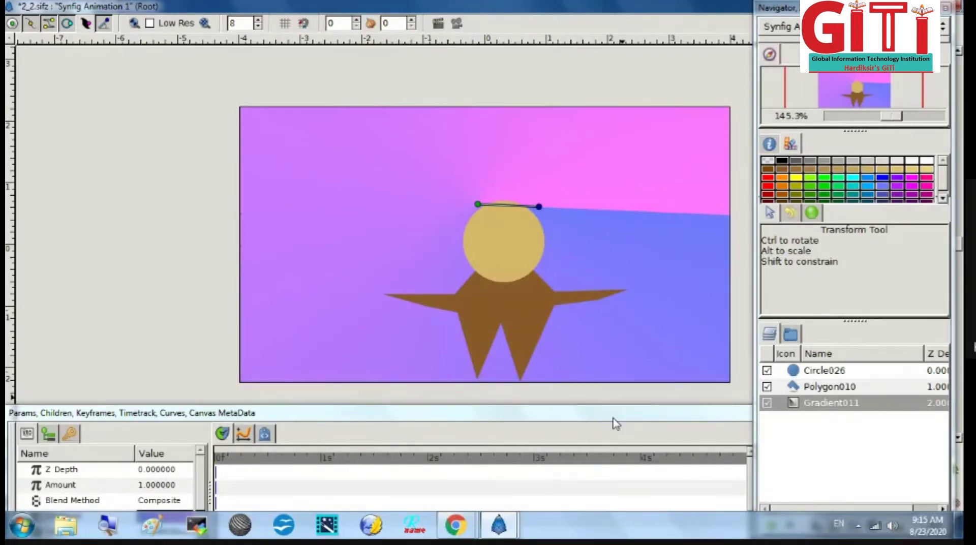
- Draw a small blue star with outline and advanced outline, about 0.16 units in radius, in the upper left of the head circle
{"action": "key", "text": "alt+Tab"}
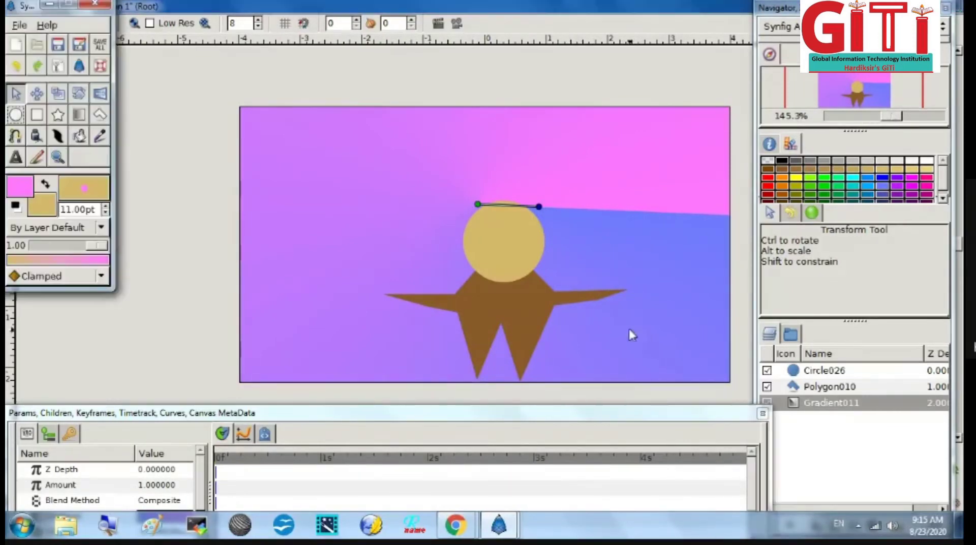
{"action": "left_click", "coordinate": [58, 115]}
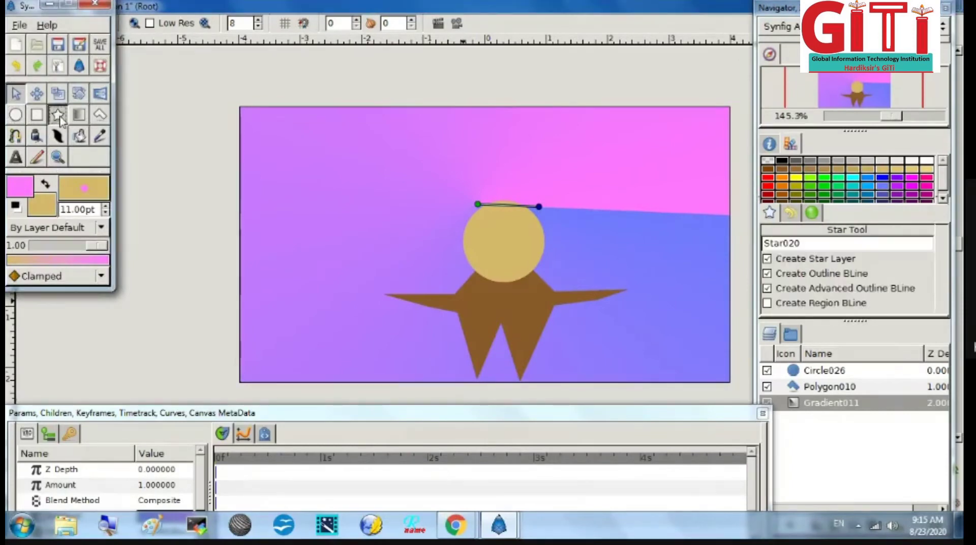
{"action": "left_click", "coordinate": [886, 180]}
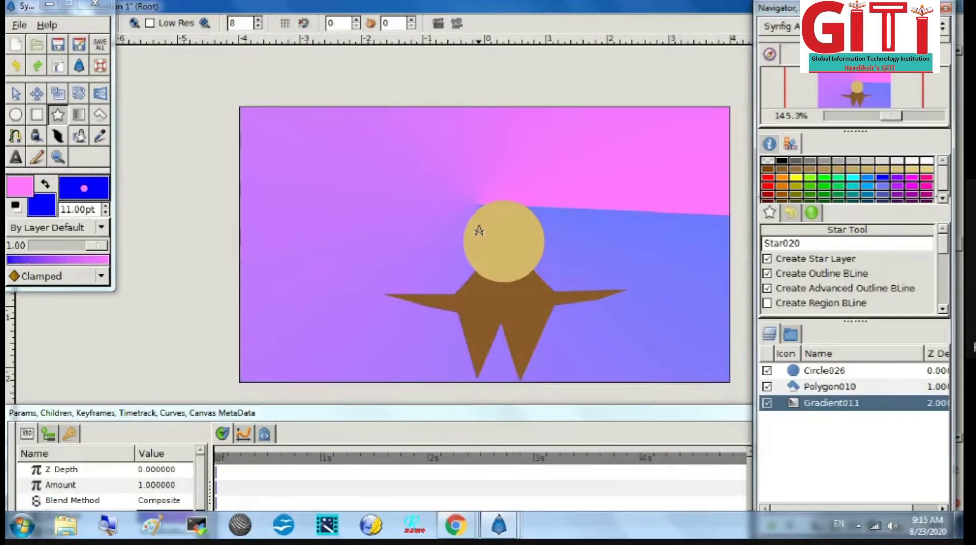
{"action": "left_click_drag", "start_coordinate": [482, 231], "coordinate": [482, 228]}
- Delete the star's advanced outline and outline layers, keeping only the star layer
{"action": "key", "text": "alt+Tab"}
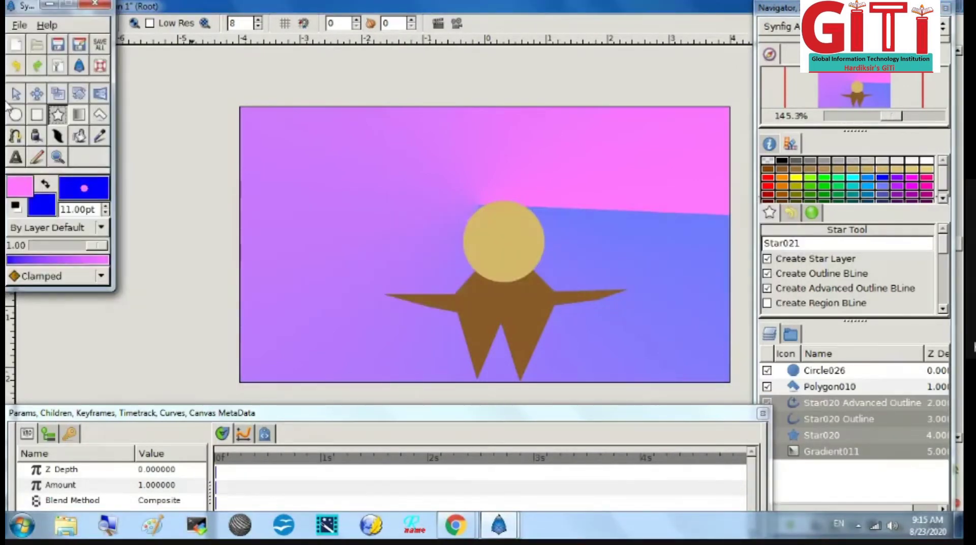
{"action": "left_click", "coordinate": [13, 98]}
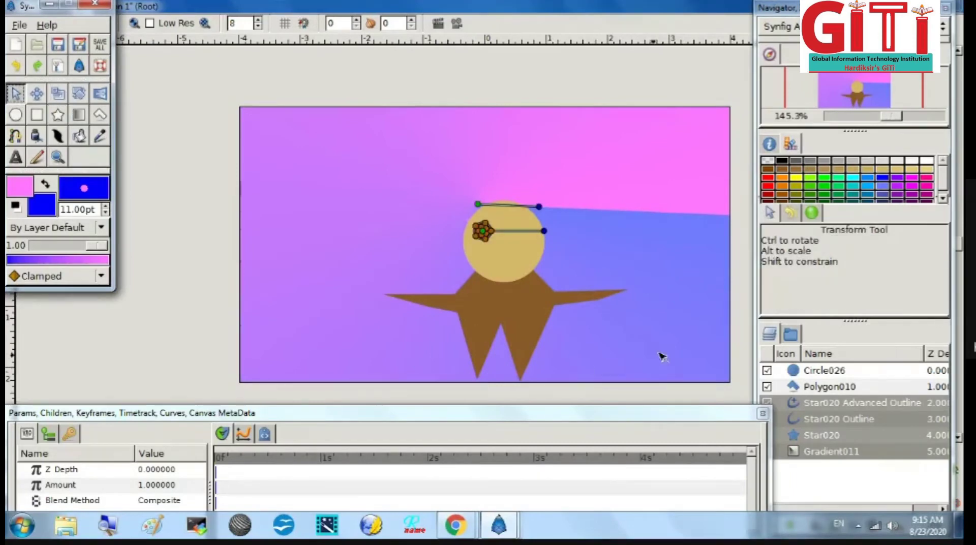
{"action": "left_click", "coordinate": [781, 401]}
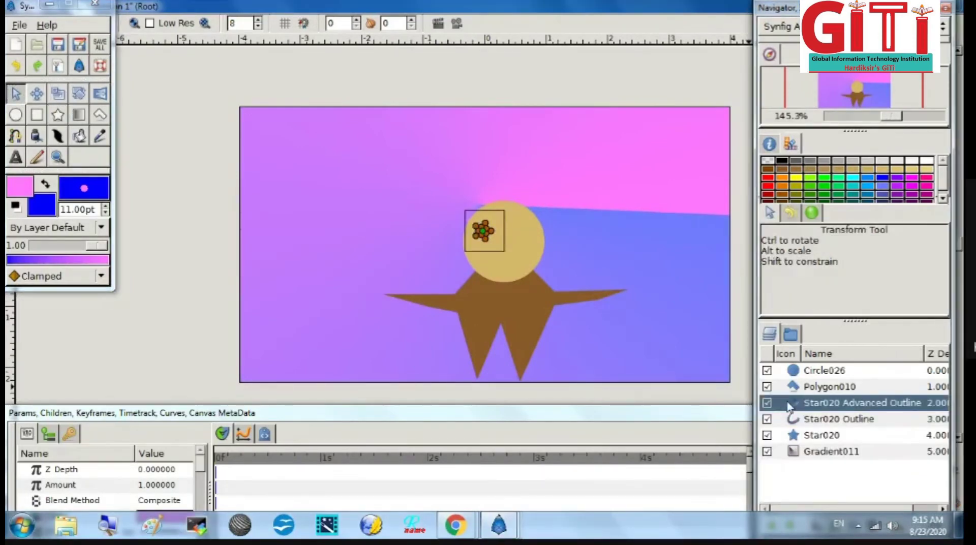
{"action": "right_click", "coordinate": [785, 402]}
{"action": "left_click", "coordinate": [666, 301]}
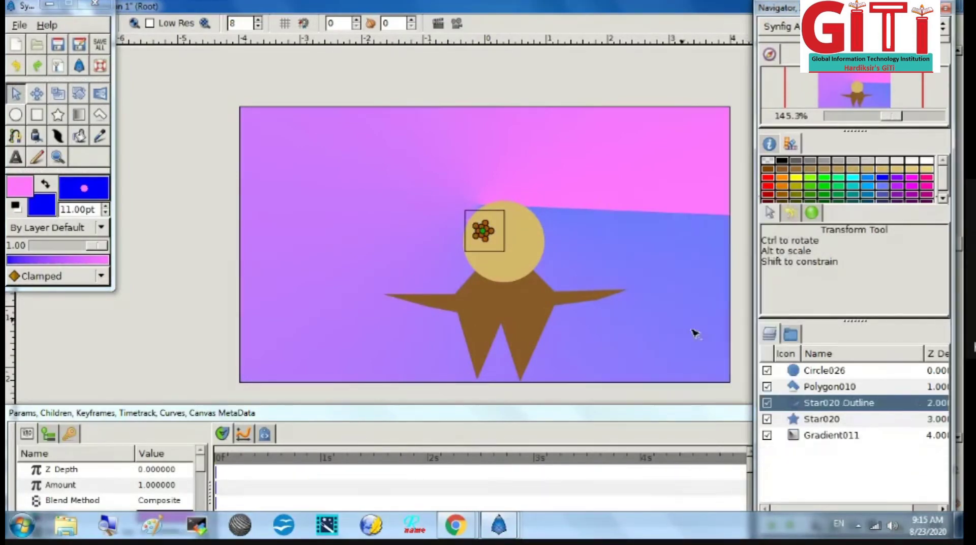
{"action": "right_click", "coordinate": [786, 404]}
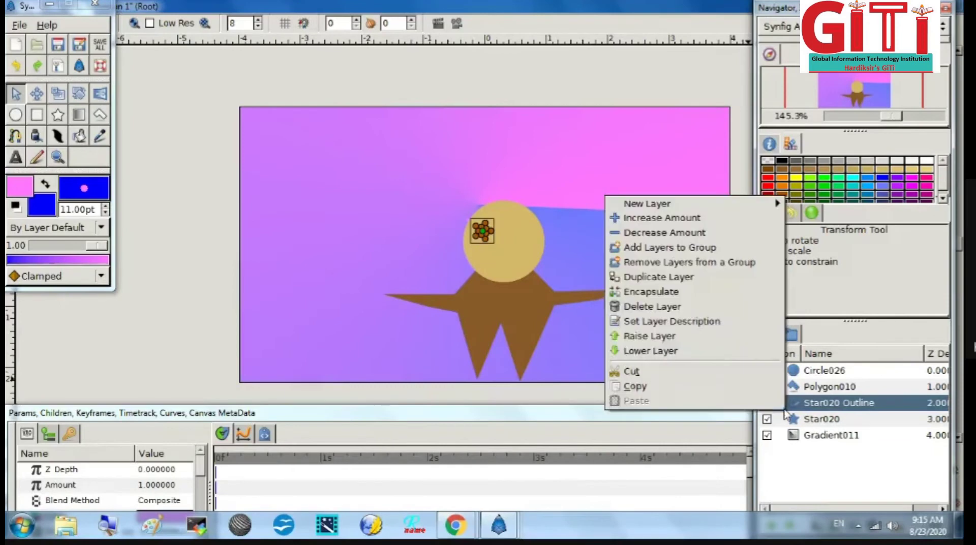
{"action": "left_click", "coordinate": [665, 304]}
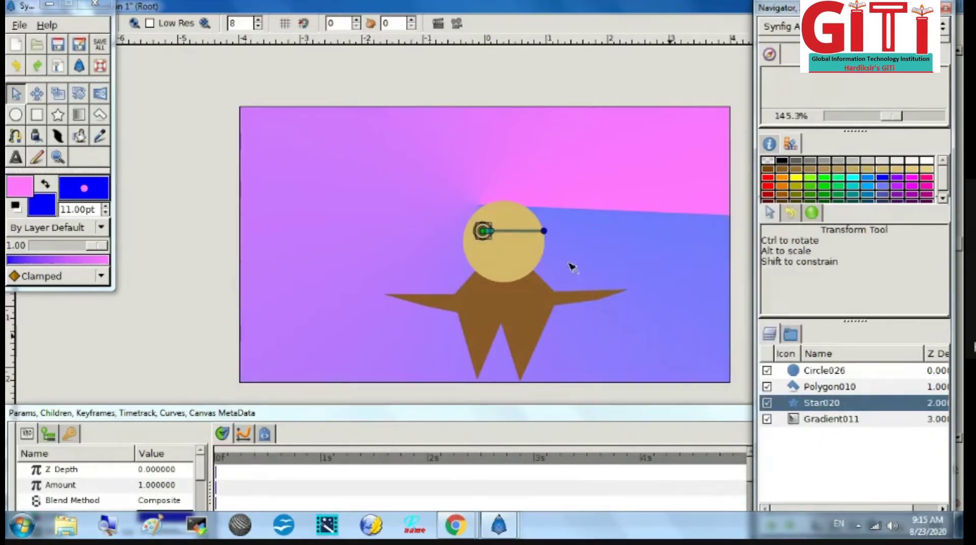
- Move the star layer above the circle layer and nudge the star slightly right and down on the head
{"action": "left_click", "coordinate": [495, 233]}
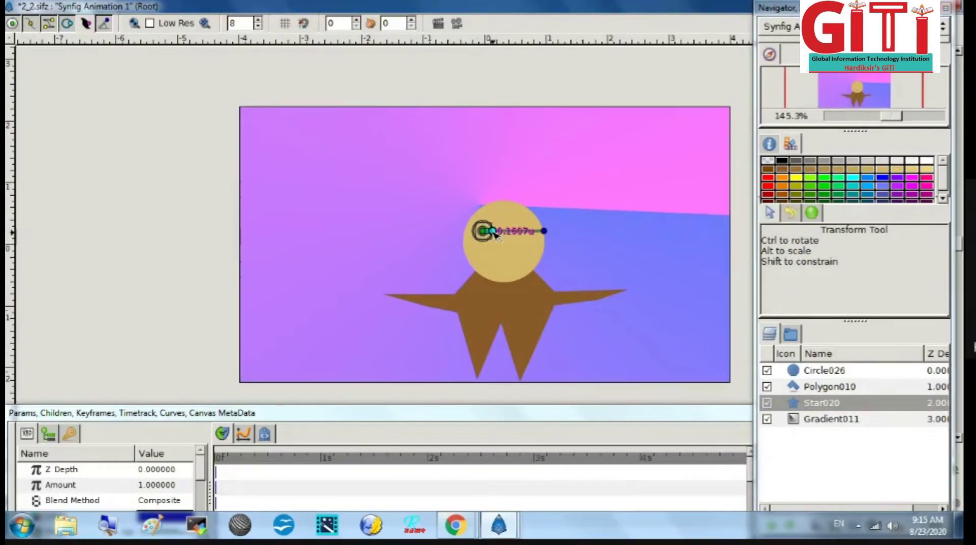
{"action": "left_click", "coordinate": [638, 279]}
{"action": "left_click", "coordinate": [489, 241]}
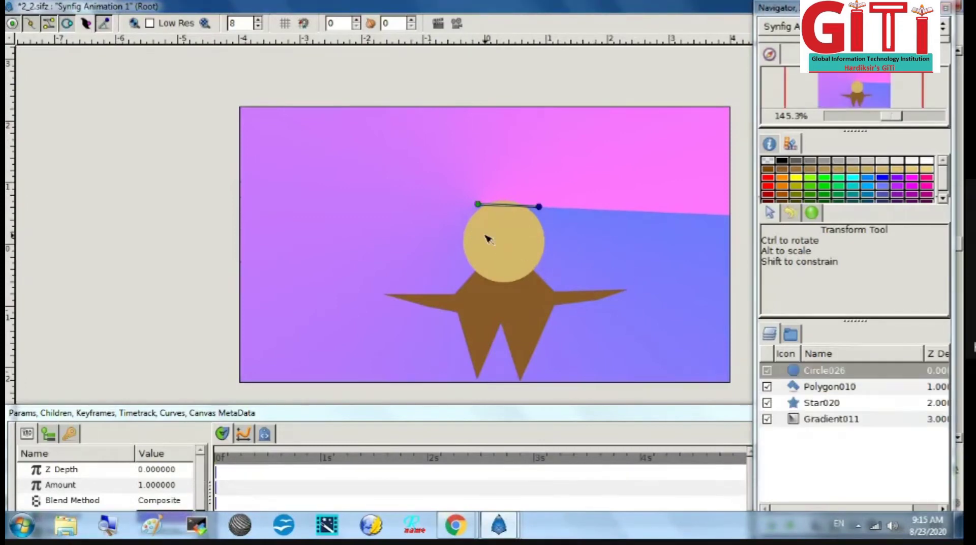
{"action": "left_click", "coordinate": [786, 409]}
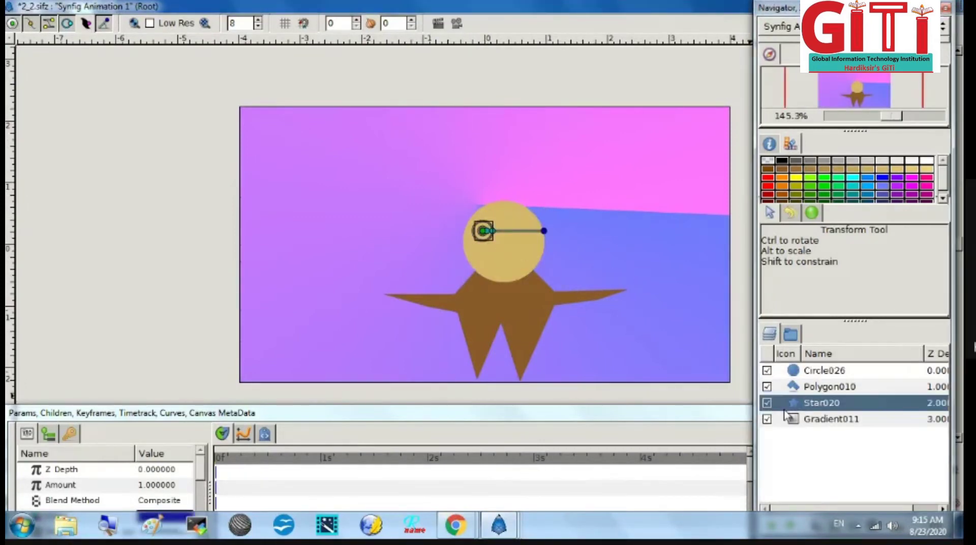
{"action": "left_click_drag", "start_coordinate": [787, 408], "coordinate": [784, 373]}
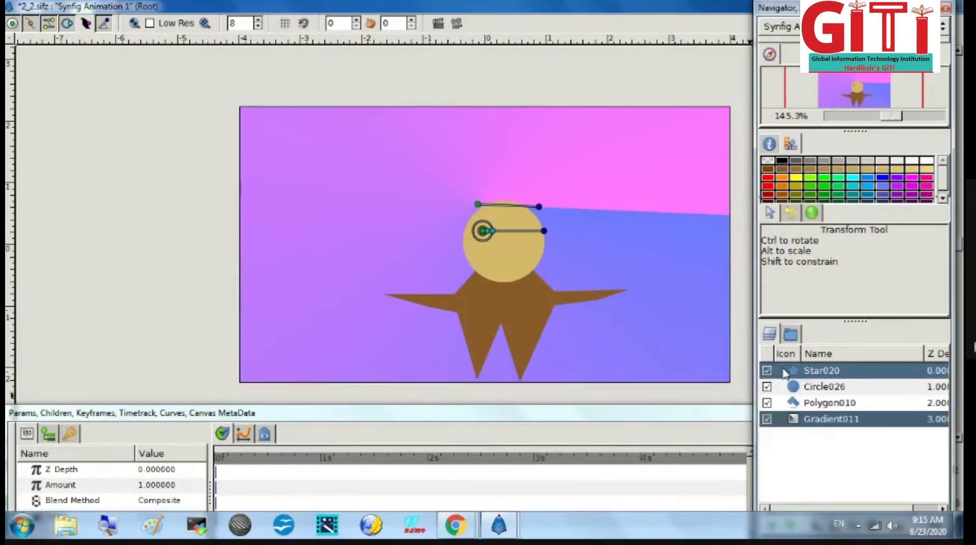
{"action": "left_click", "coordinate": [660, 300]}
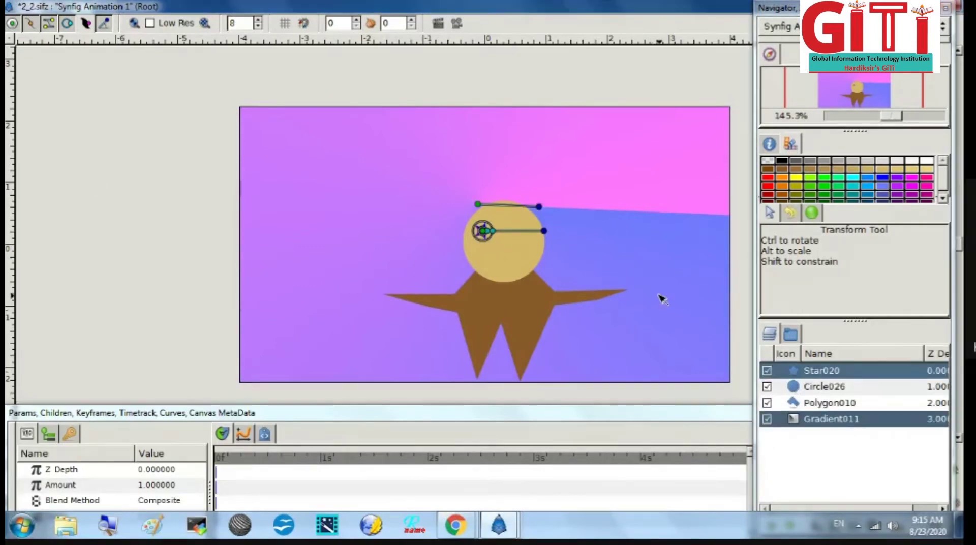
{"action": "left_click", "coordinate": [485, 235]}
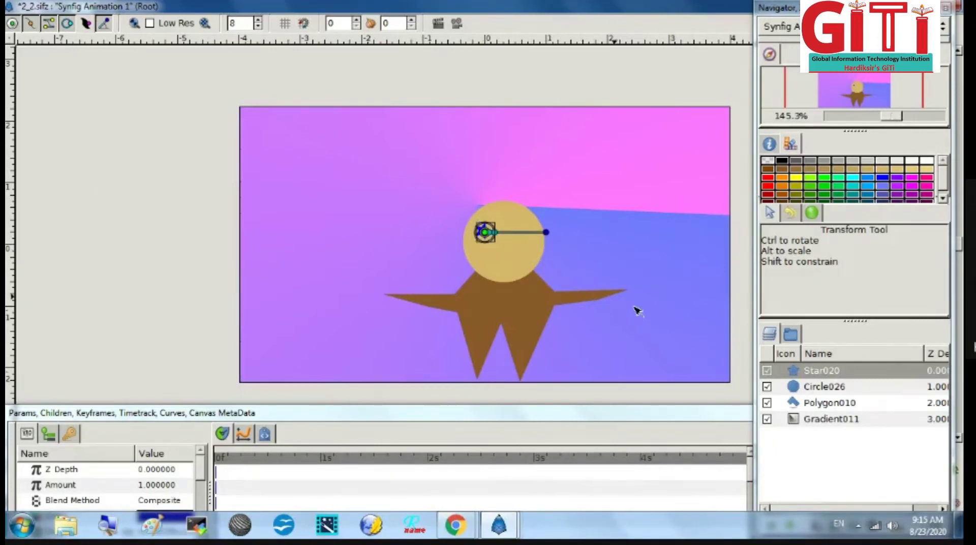
- Duplicate the star layer, move the copy to the right side of the head as a second eye, and deselect it
{"action": "right_click", "coordinate": [787, 376]}
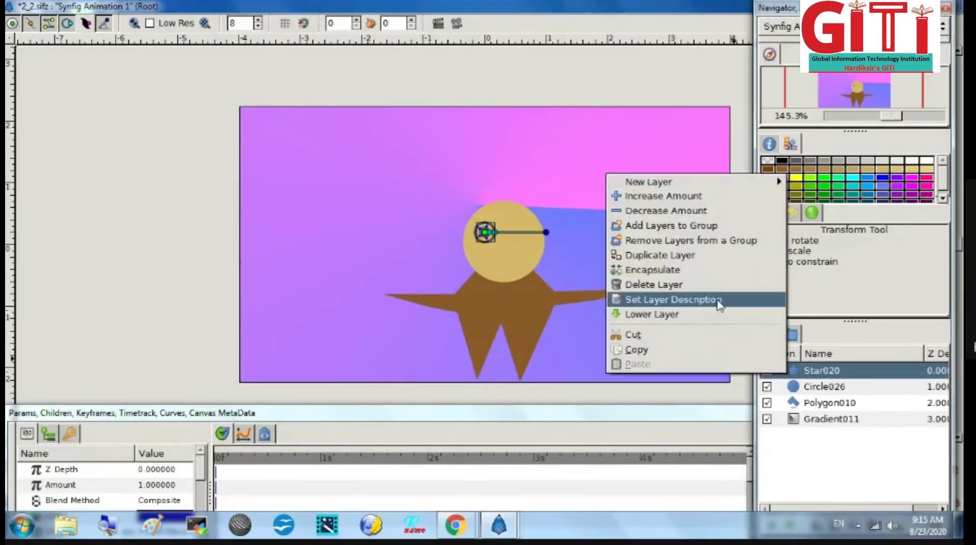
{"action": "left_click", "coordinate": [653, 255]}
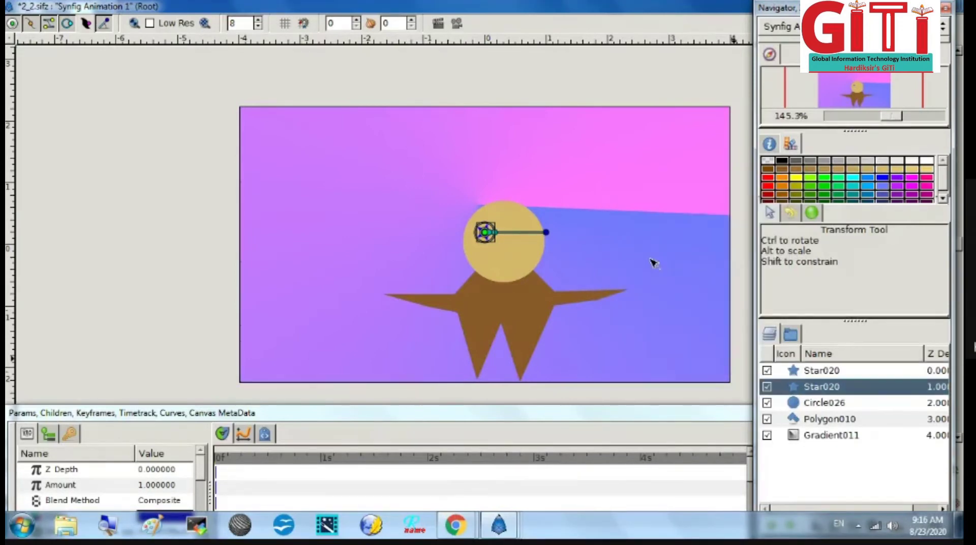
{"action": "left_click", "coordinate": [816, 370]}
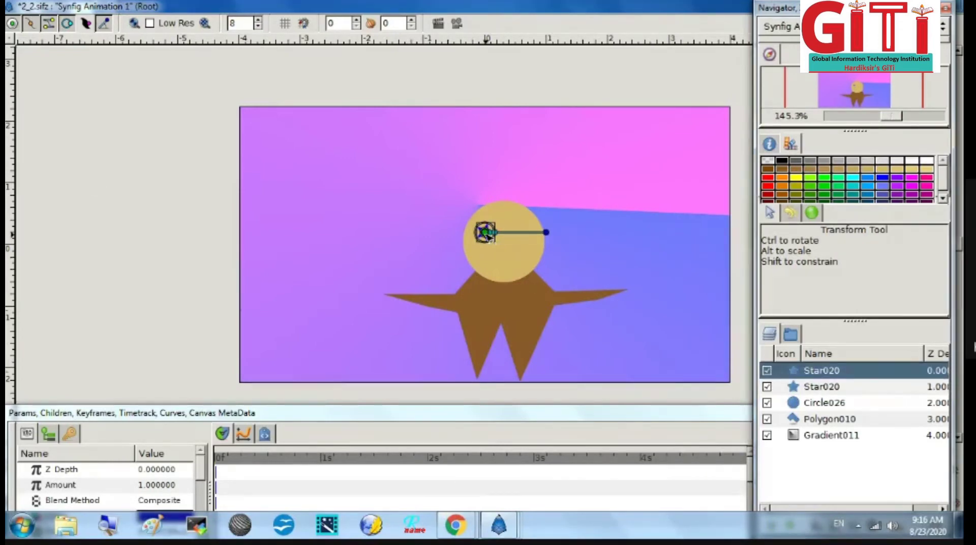
{"action": "left_click_drag", "start_coordinate": [487, 234], "coordinate": [521, 233]}
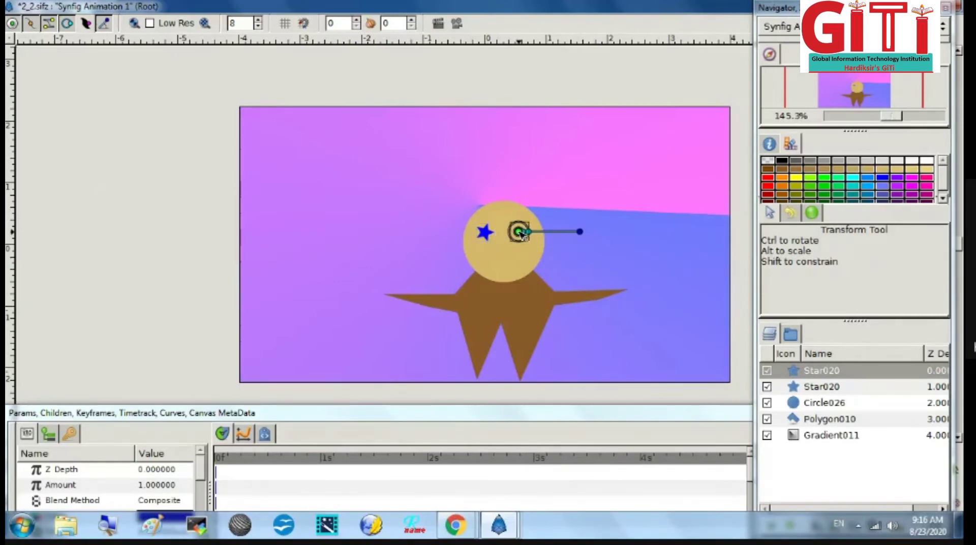
{"action": "left_click", "coordinate": [669, 273]}
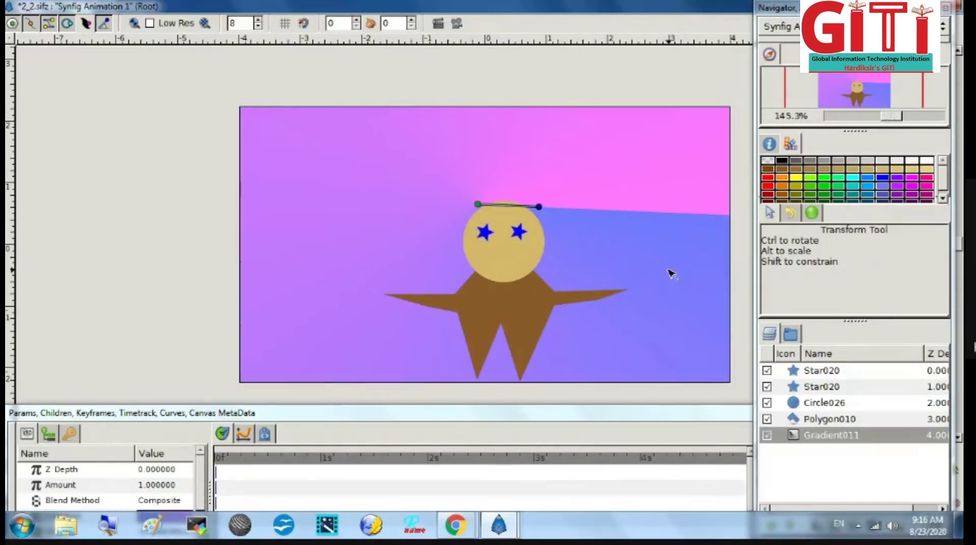
- Draw a small yellow triangle about 0.3 units wide with the Polygon tool as a nose, centred below the star eyes
{"action": "key", "text": "alt+Tab"}
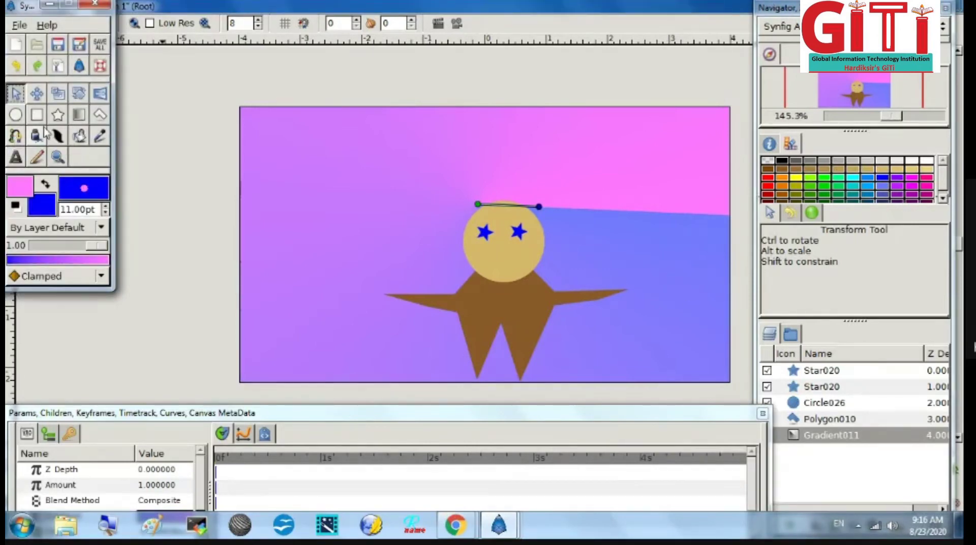
{"action": "left_click", "coordinate": [100, 118]}
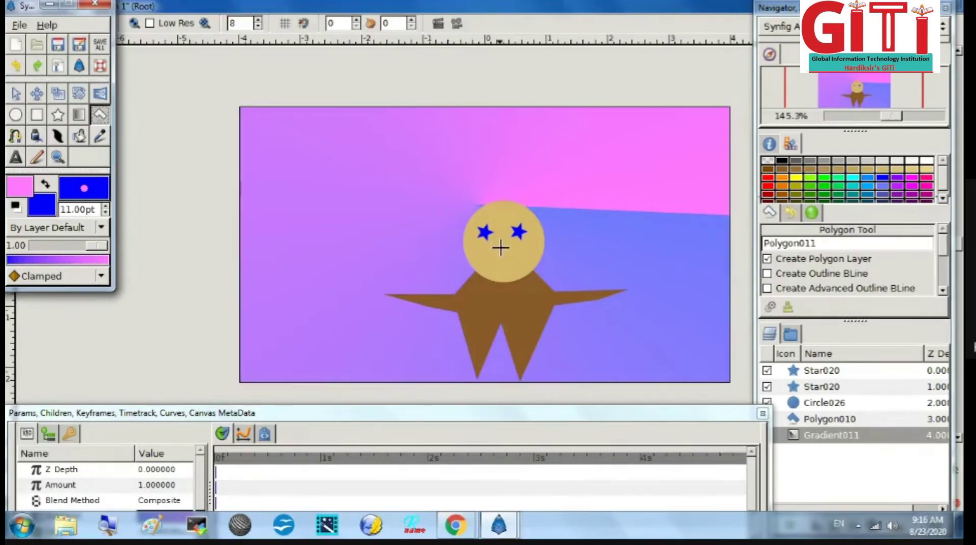
{"action": "left_click", "coordinate": [795, 177]}
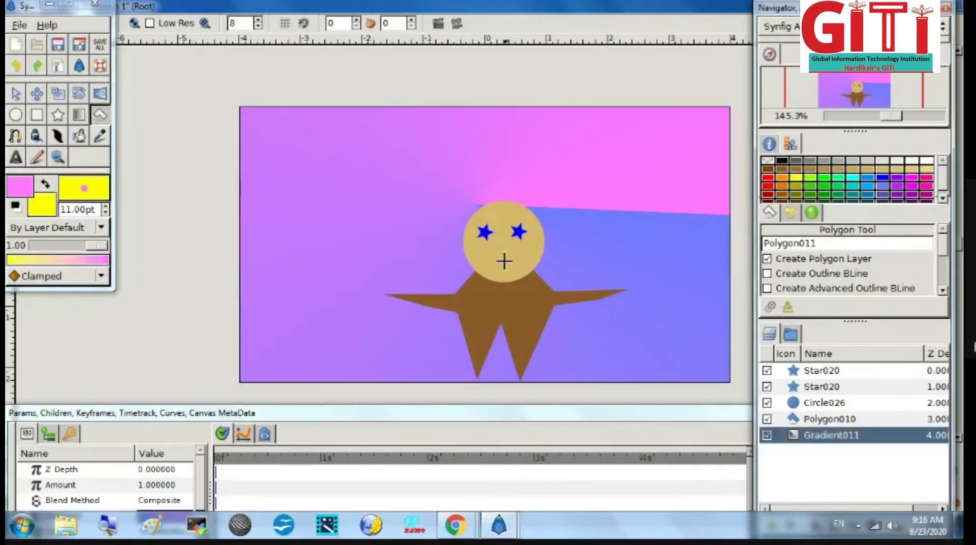
{"action": "left_click", "coordinate": [500, 242]}
{"action": "left_click", "coordinate": [500, 242]}
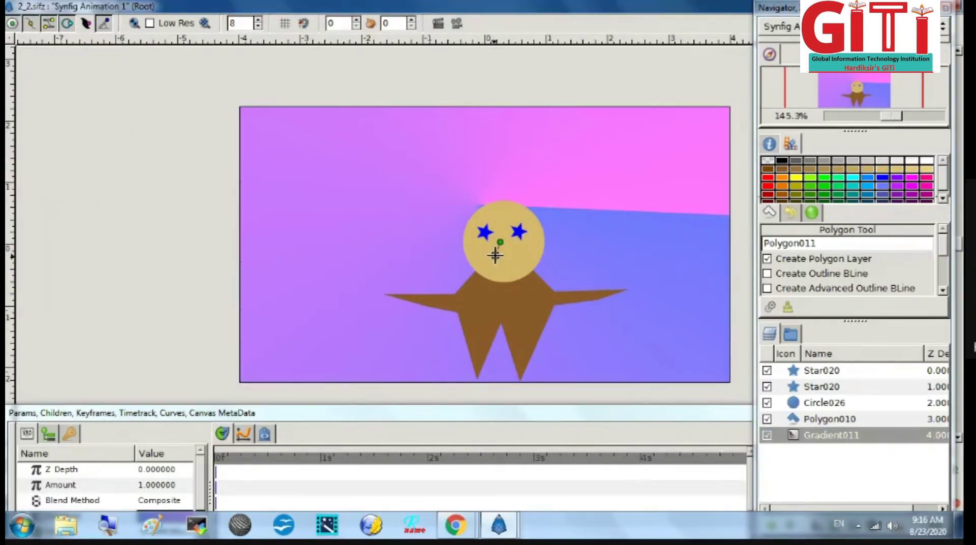
{"action": "left_click", "coordinate": [495, 255]}
{"action": "left_click", "coordinate": [513, 254]}
{"action": "left_click", "coordinate": [500, 243]}
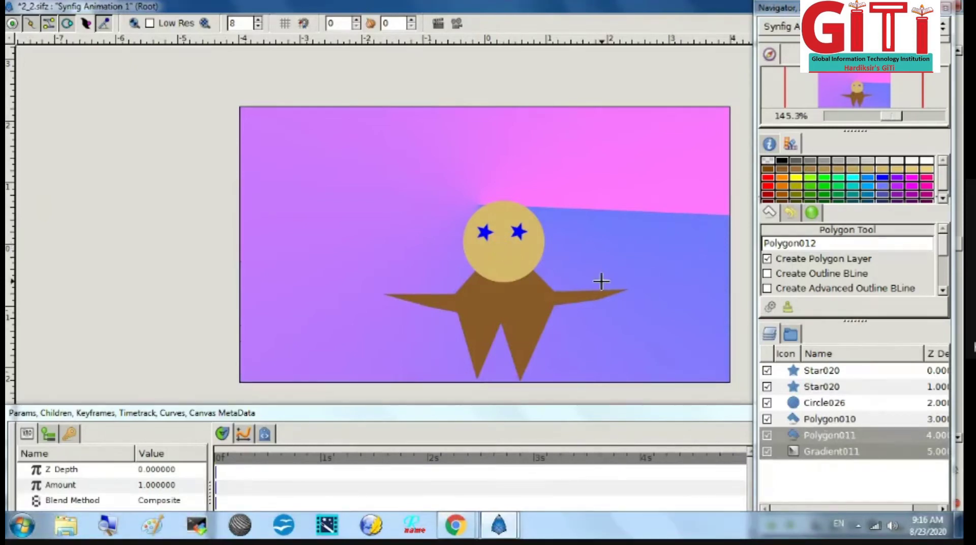
- Move the new nose polygon layer to the top of the layer stack, above the stars and the head circle
{"action": "key", "text": "alt+Tab"}
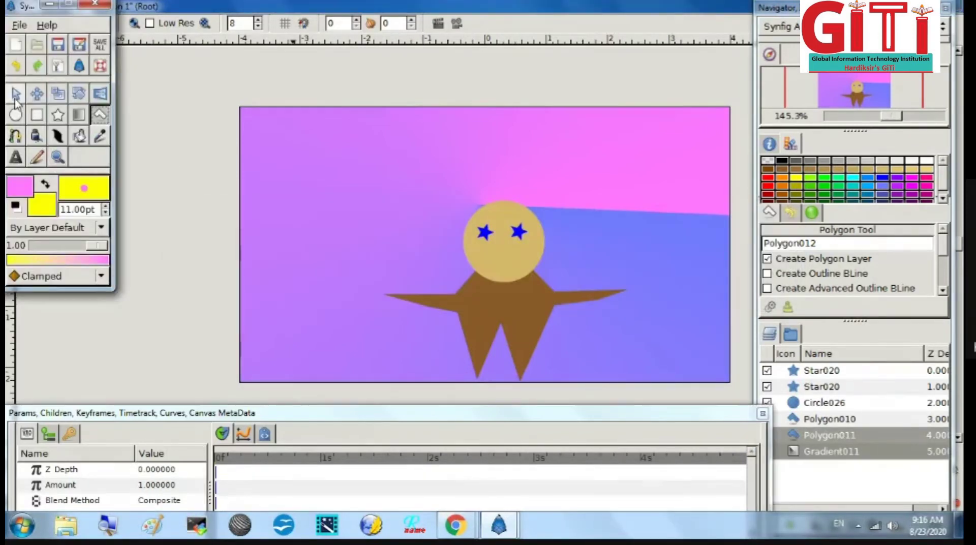
{"action": "left_click", "coordinate": [15, 102]}
{"action": "left_click", "coordinate": [506, 253]}
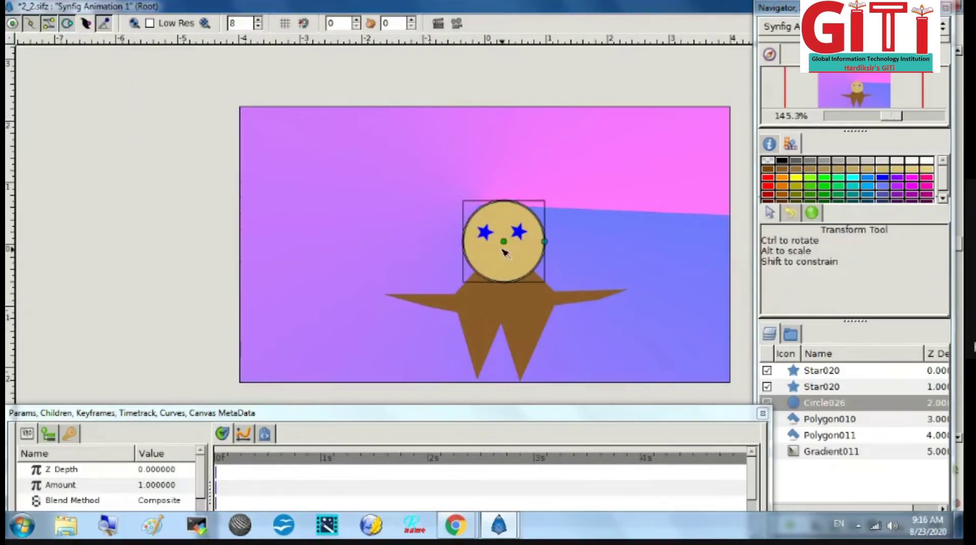
{"action": "left_click", "coordinate": [809, 420]}
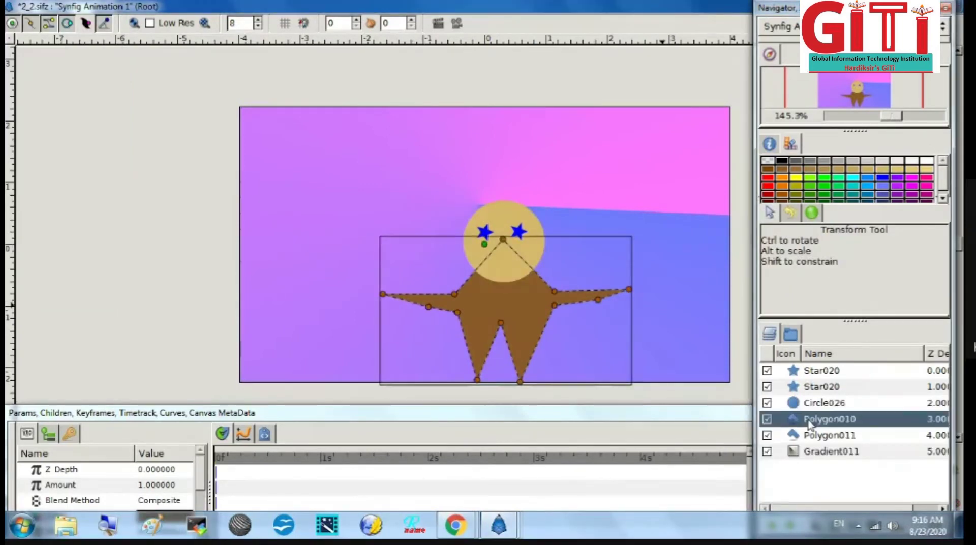
{"action": "left_click", "coordinate": [811, 434]}
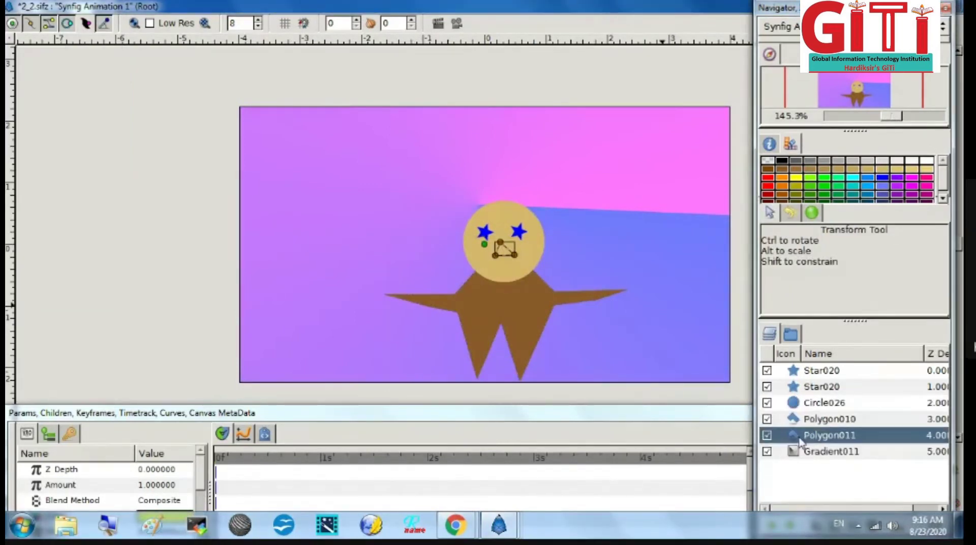
{"action": "left_click_drag", "start_coordinate": [799, 440], "coordinate": [795, 371]}
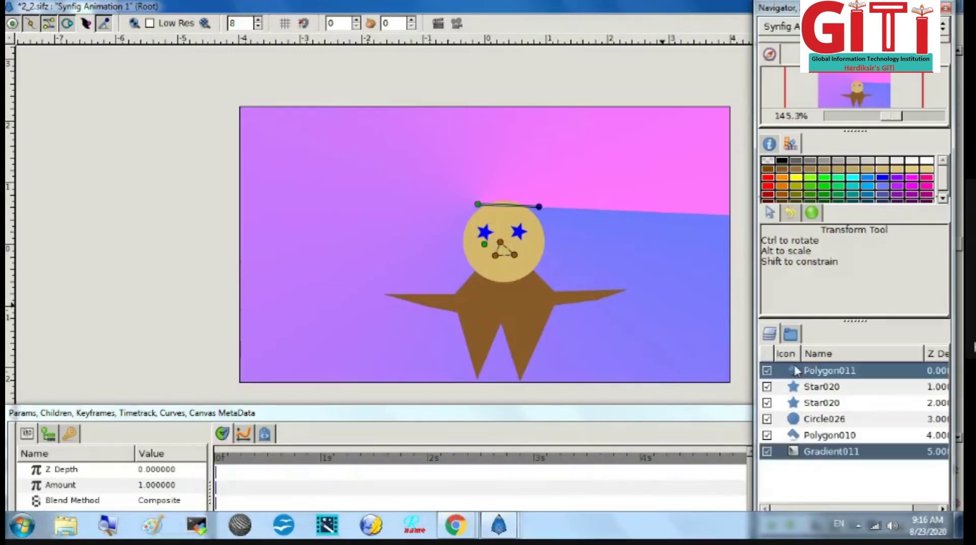
- Reshape the nose by raising its top vertex and evening out its lower corners, and deselect it
{"action": "left_click", "coordinate": [504, 242]}
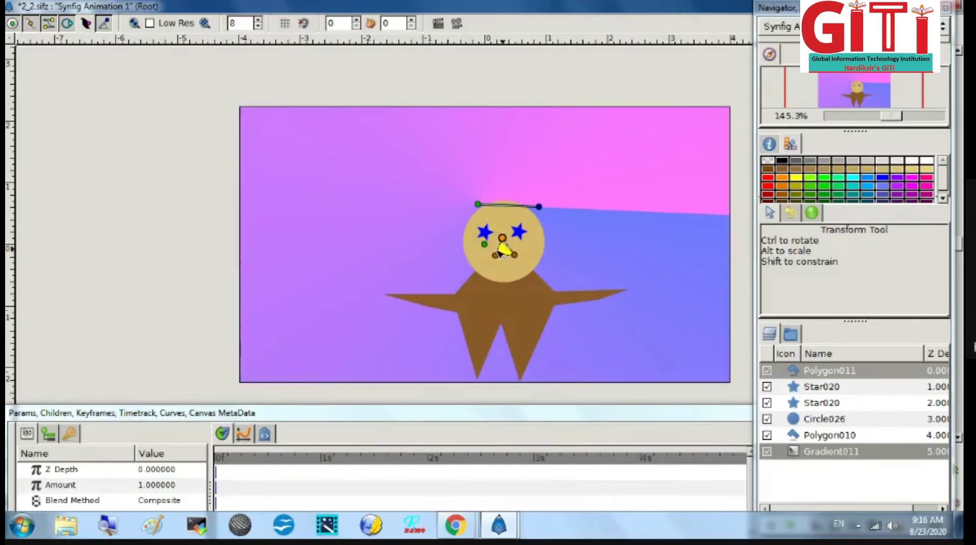
{"action": "left_click_drag", "start_coordinate": [495, 254], "coordinate": [508, 256]}
{"action": "left_click", "coordinate": [511, 277]}
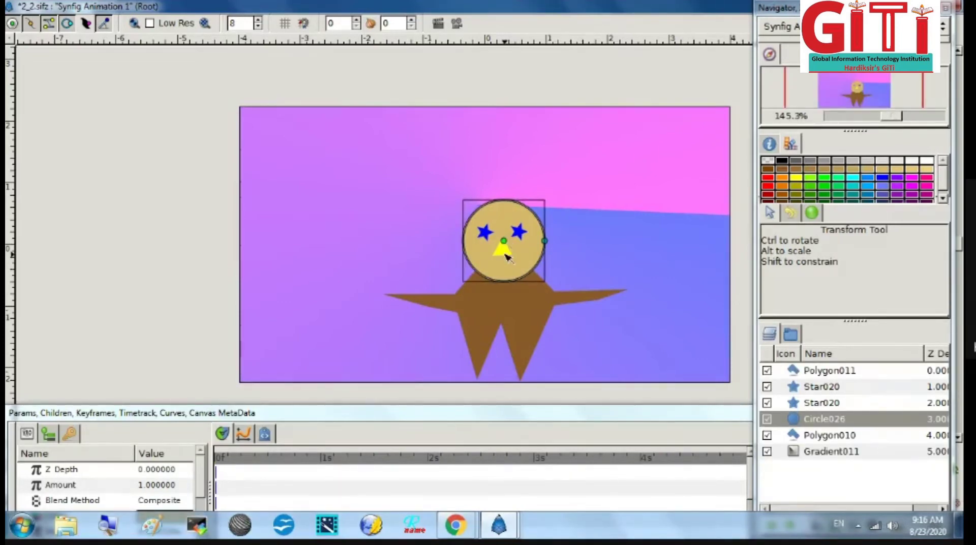
{"action": "left_click", "coordinate": [505, 255]}
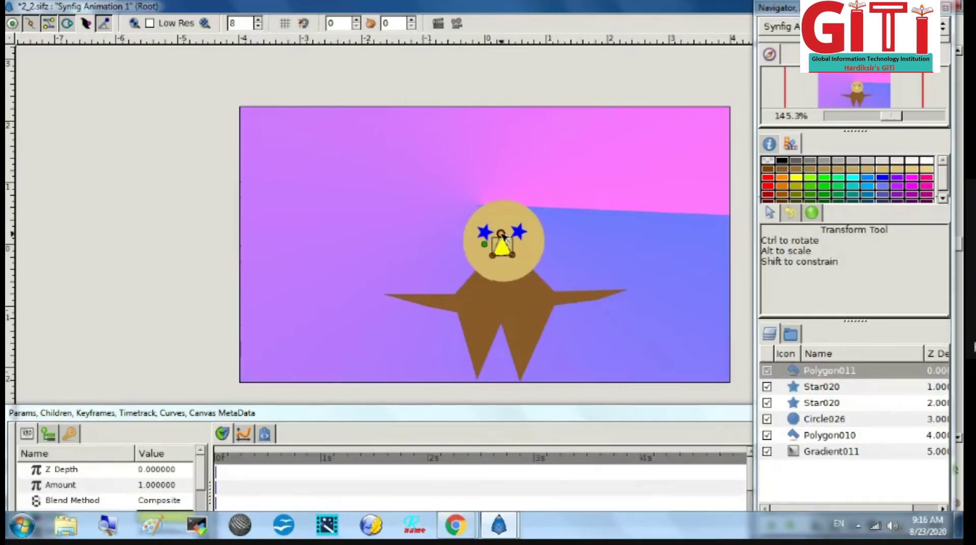
{"action": "left_click_drag", "start_coordinate": [502, 235], "coordinate": [504, 236]}
{"action": "left_click", "coordinate": [620, 261]}
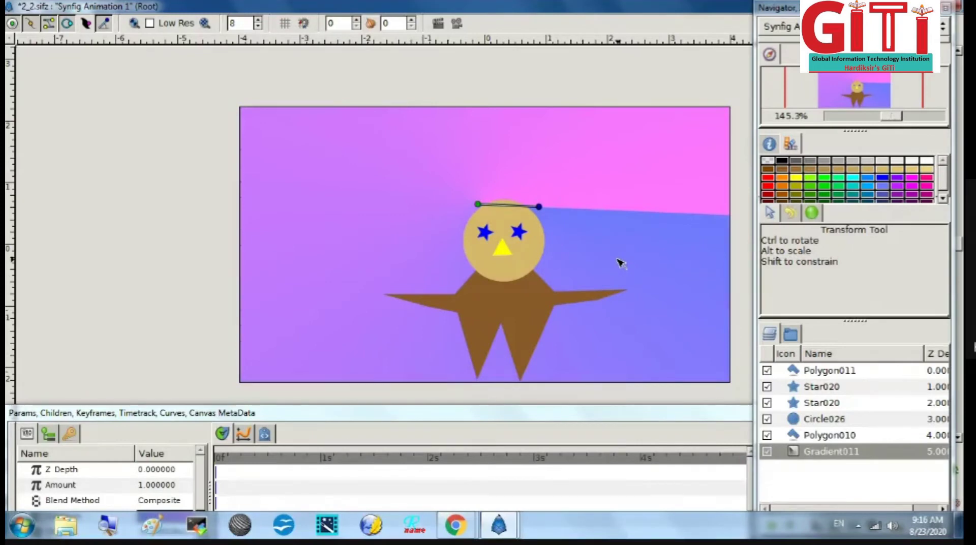
- Draw a pink four-vertex mouth region about 0.7 units wide with the BLine tool below the nose, and loop it closed
{"action": "key", "text": "alt+Tab"}
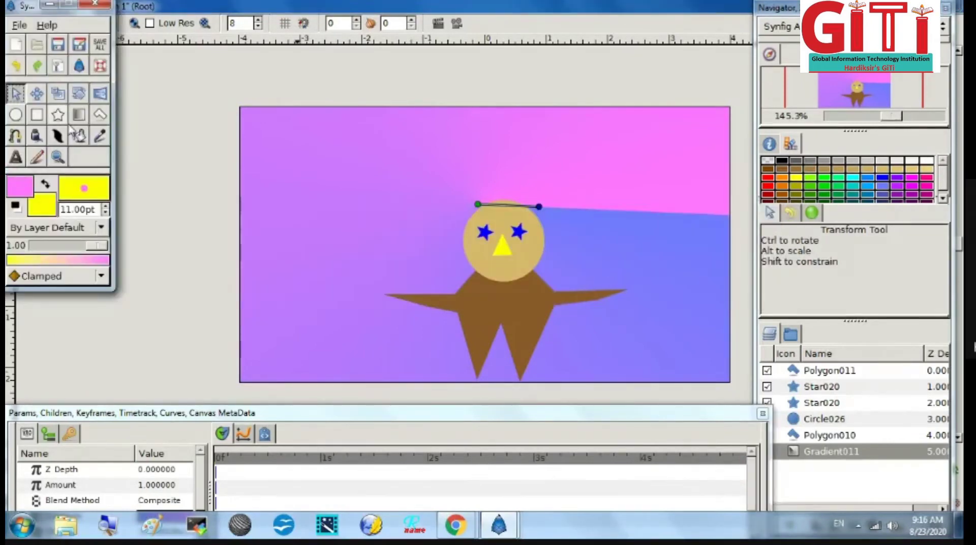
{"action": "left_click", "coordinate": [17, 138]}
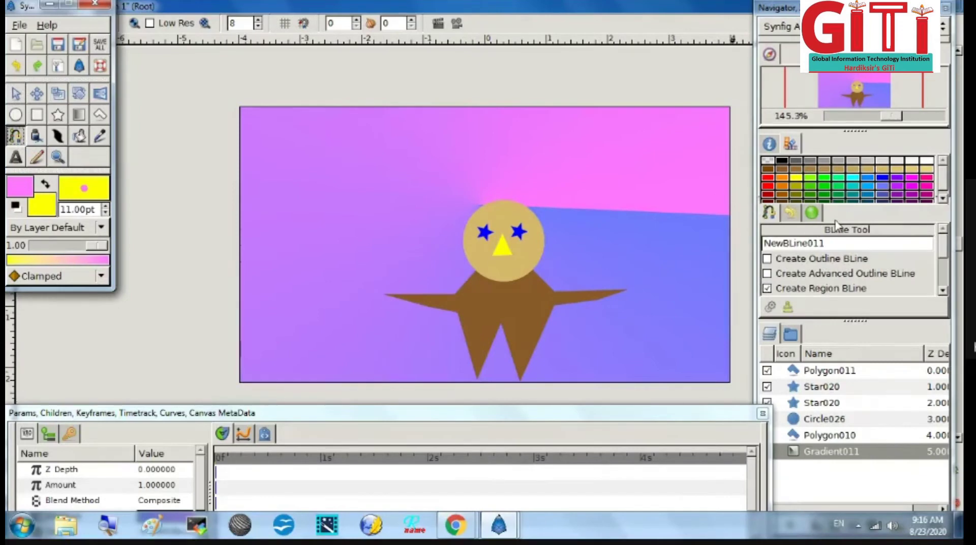
{"action": "left_click", "coordinate": [927, 179]}
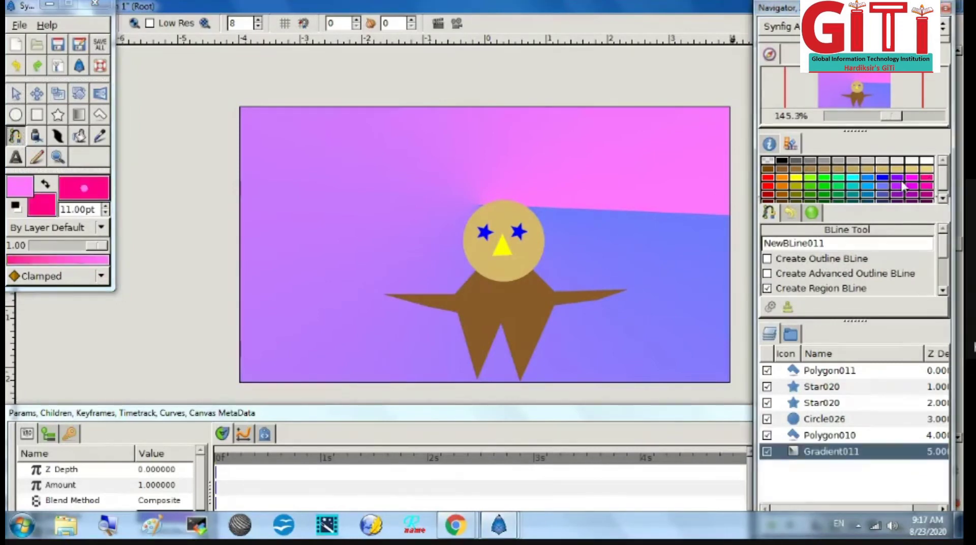
{"action": "left_click", "coordinate": [483, 260]}
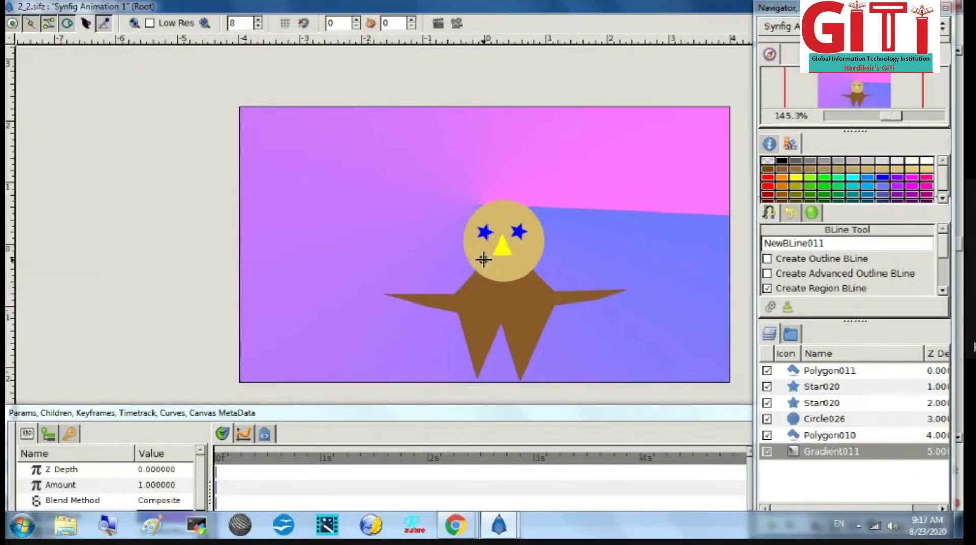
{"action": "left_click", "coordinate": [501, 263]}
{"action": "left_click_drag", "start_coordinate": [526, 258], "coordinate": [499, 271]}
{"action": "left_click", "coordinate": [500, 271]}
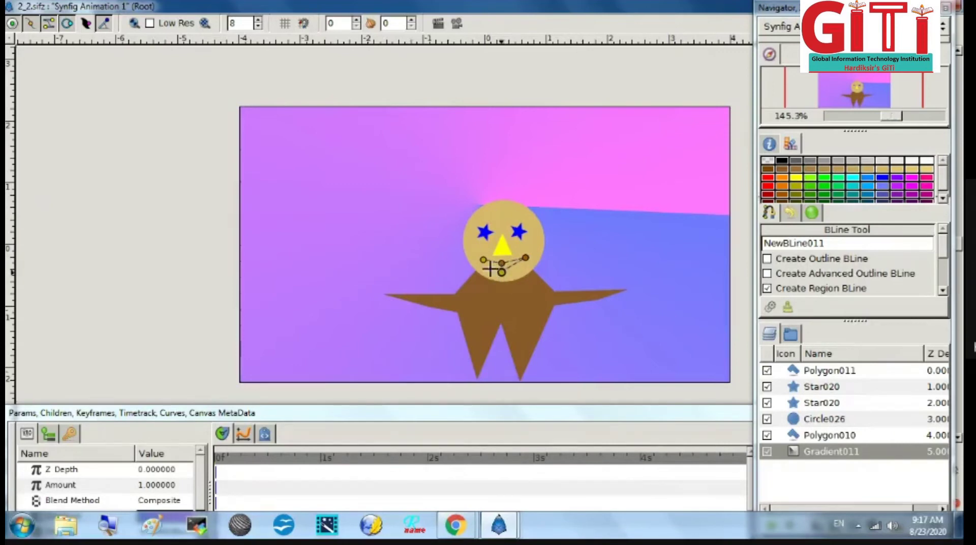
{"action": "right_click", "coordinate": [483, 259]}
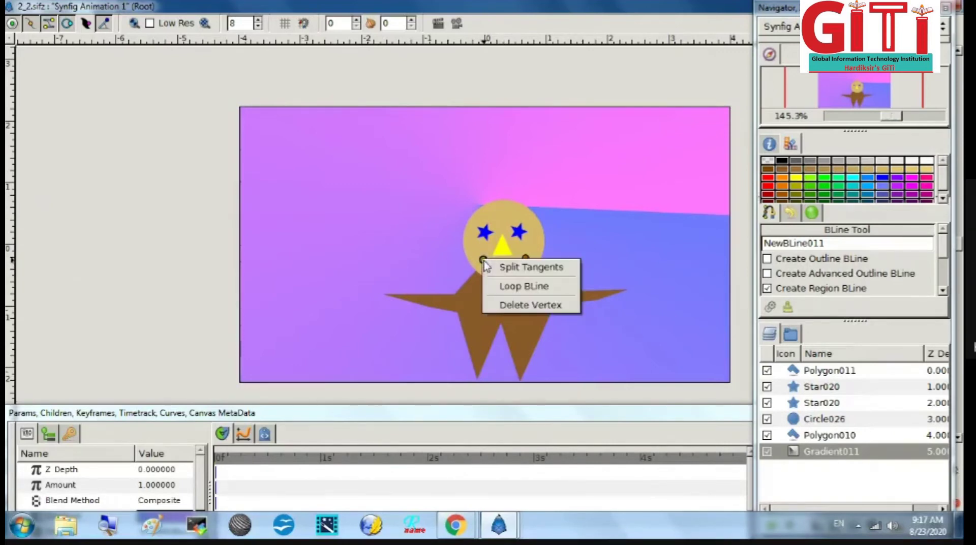
{"action": "left_click", "coordinate": [507, 283]}
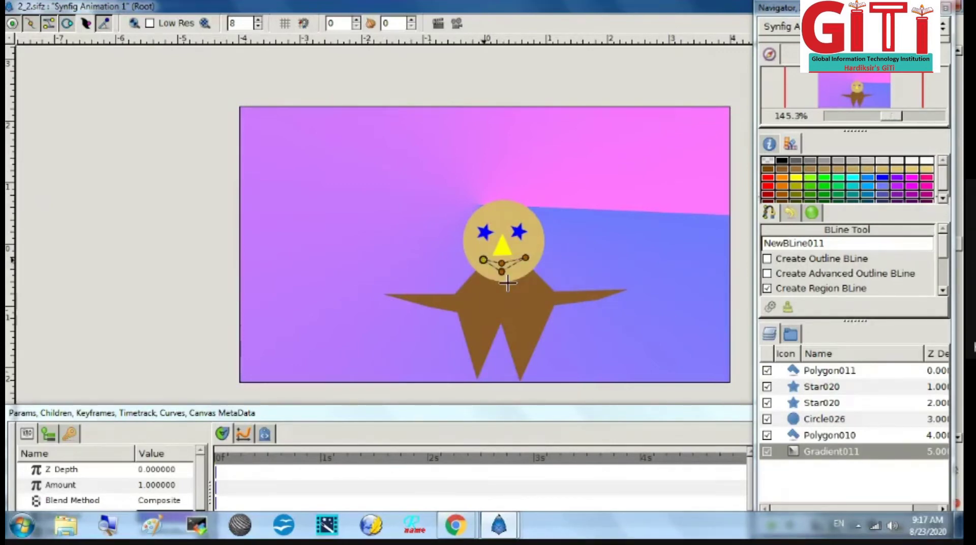
- Create the mouth region and move its layer to the top of the layer stack, above the nose
{"action": "key", "text": "alt+Tab"}
{"action": "left_click", "coordinate": [16, 95]}
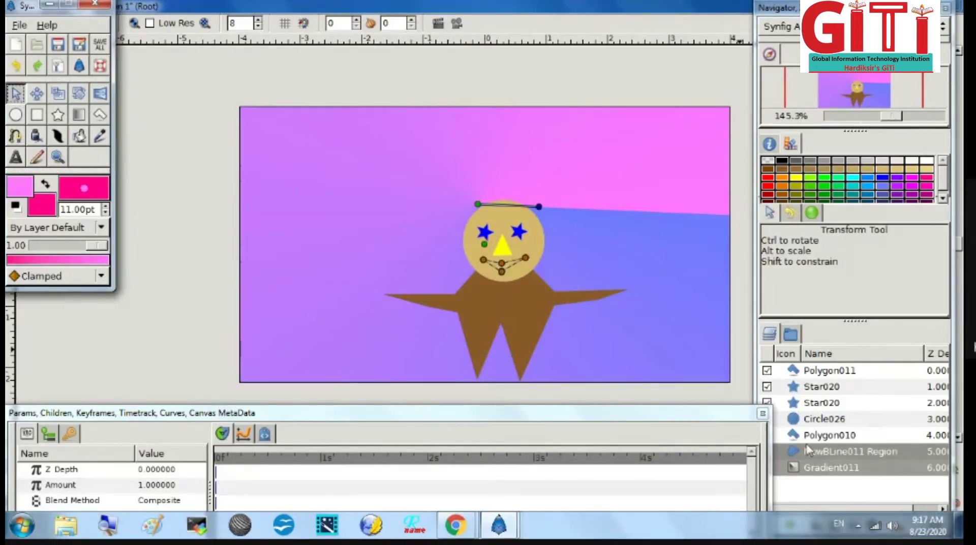
{"action": "left_click_drag", "start_coordinate": [807, 452], "coordinate": [806, 378]}
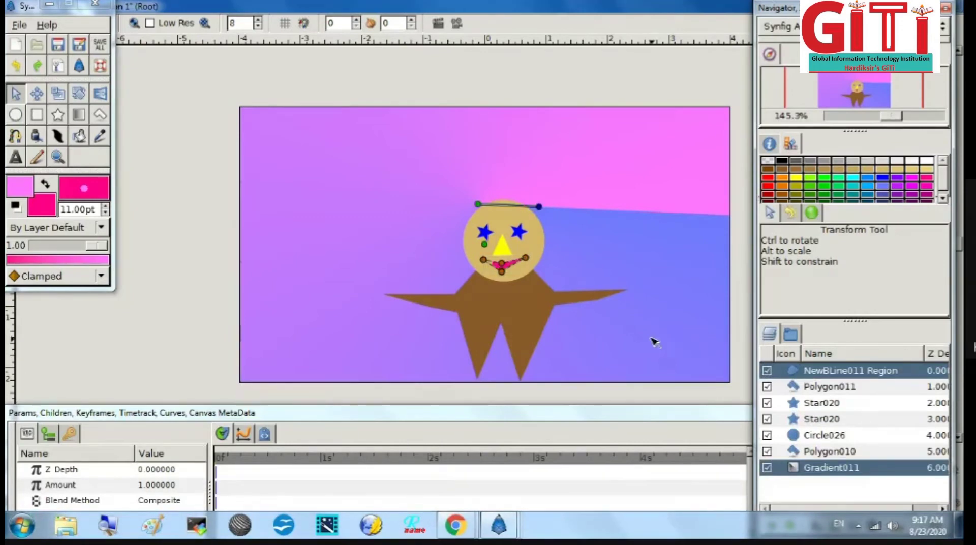
- Extend the tangents of the mouth's two middle vertices sideways to curve it into a smile, and deselect it
{"action": "left_click", "coordinate": [502, 273]}
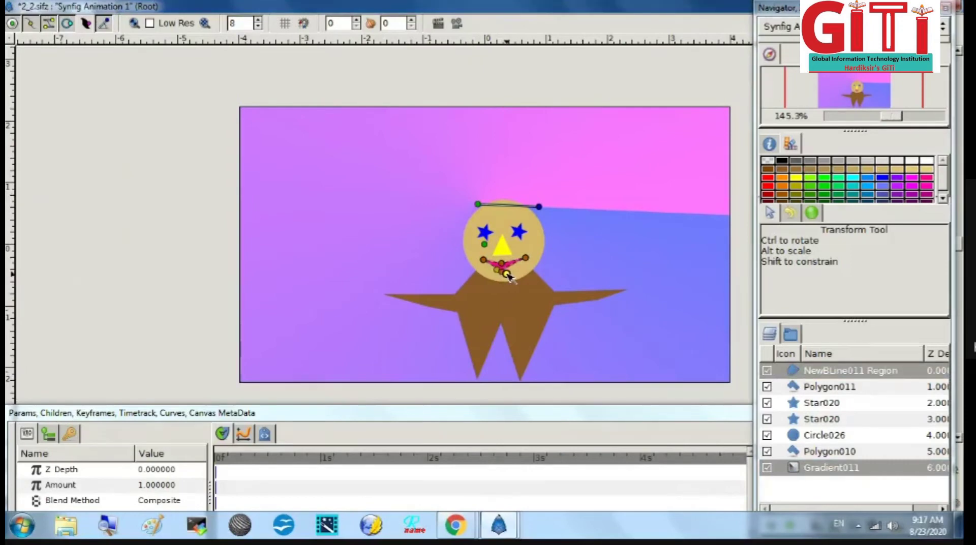
{"action": "left_click_drag", "start_coordinate": [501, 274], "coordinate": [509, 265]}
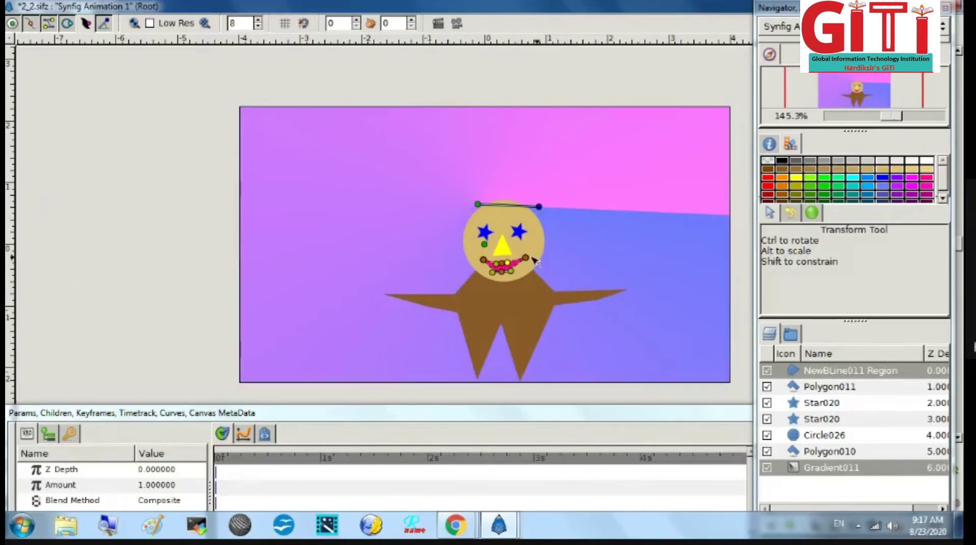
{"action": "left_click", "coordinate": [549, 263]}
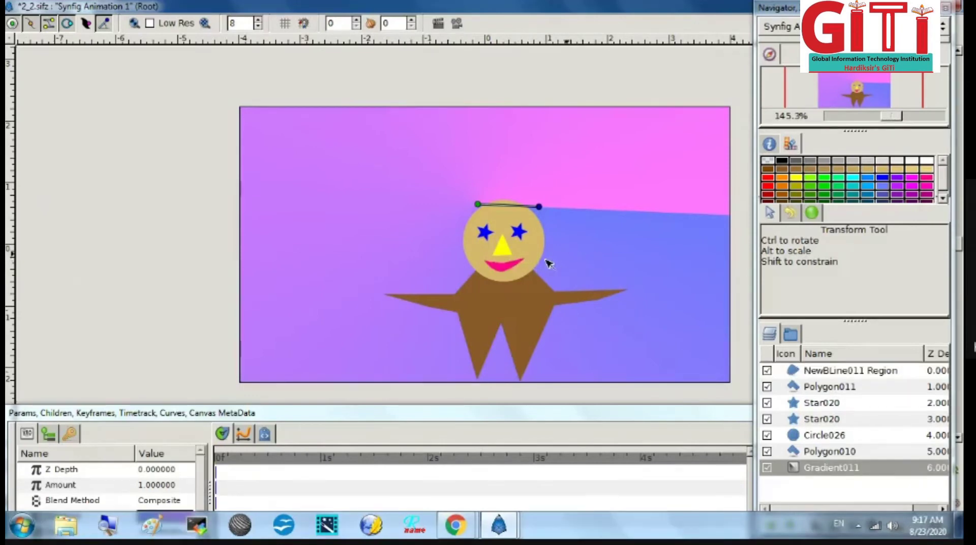
{"action": "left_click", "coordinate": [509, 266]}
{"action": "left_click", "coordinate": [656, 265]}
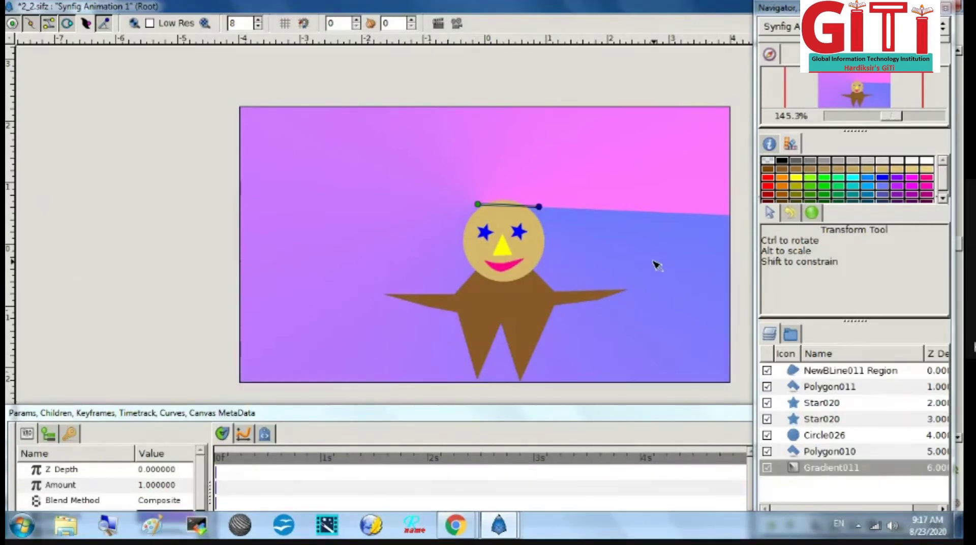
- Save the animation file
{"action": "key", "text": "ctrl+s"}
{"action": "key", "text": "alt+Tab"}
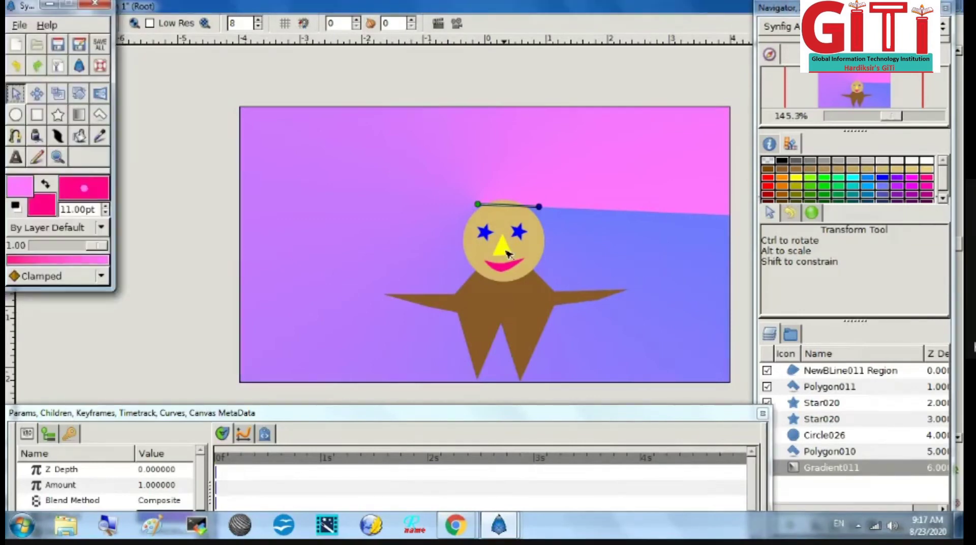
{"action": "left_click", "coordinate": [414, 155]}
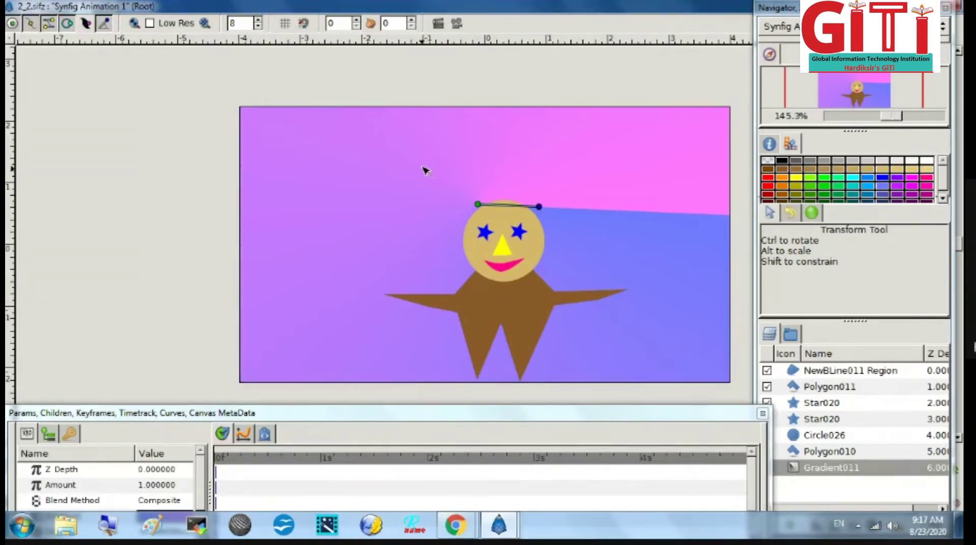
- Restore the default black and white colours and sketch crosshatched hair strokes about 1.3 units wide over the top of the head
{"action": "key", "text": "alt+Tab"}
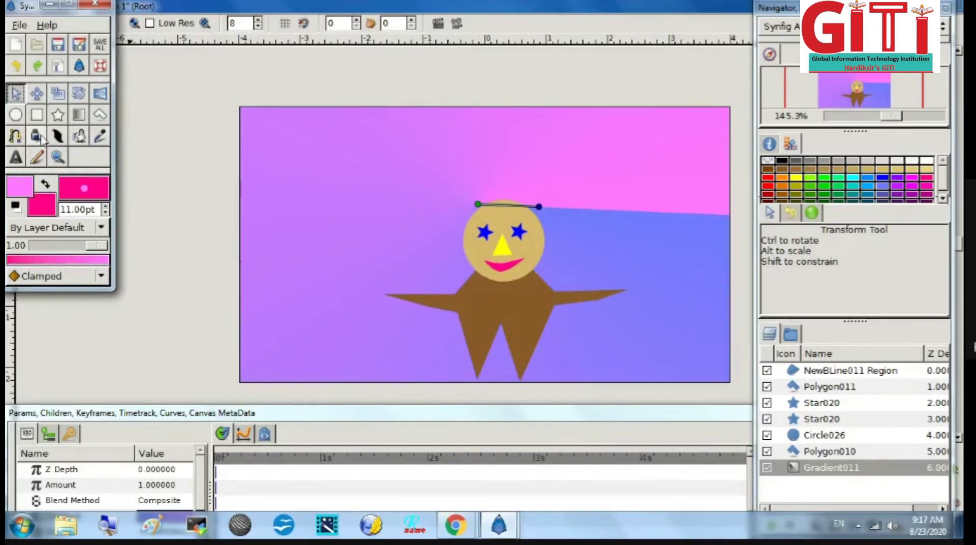
{"action": "left_click", "coordinate": [36, 157]}
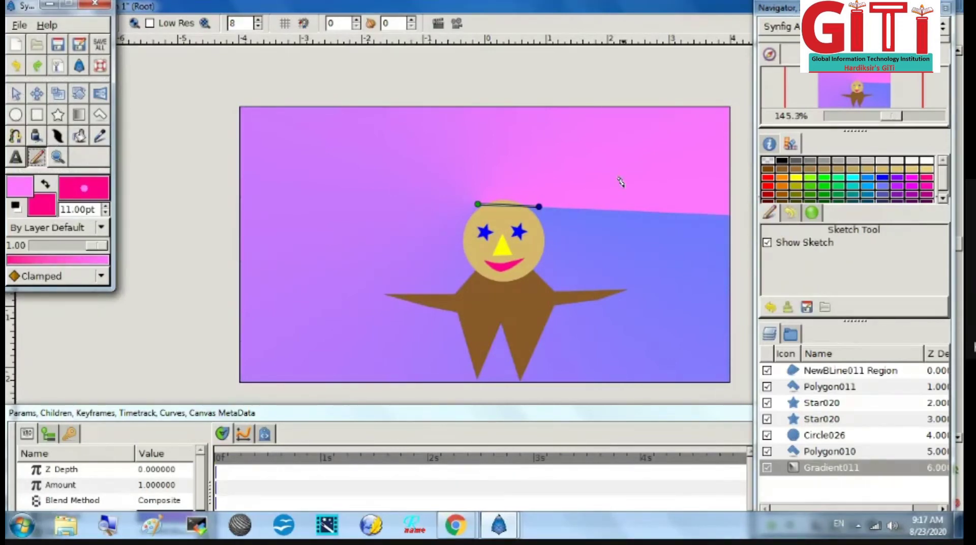
{"action": "left_click", "coordinate": [16, 206]}
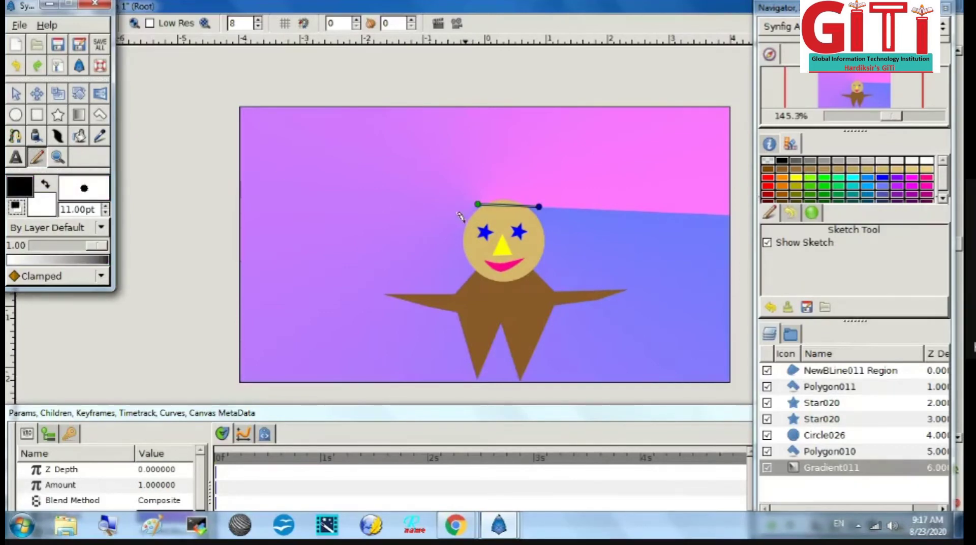
{"action": "mouse_move", "coordinate": [468, 219]}
{"action": "left_mouse_down"}
{"action": "mouse_move", "coordinate": [476, 181]}
{"action": "mouse_move", "coordinate": [476, 204]}
{"action": "mouse_move", "coordinate": [492, 186]}
{"action": "mouse_move", "coordinate": [529, 178]}
{"action": "mouse_move", "coordinate": [528, 205]}
{"action": "mouse_move", "coordinate": [543, 179]}
{"action": "left_mouse_up"}
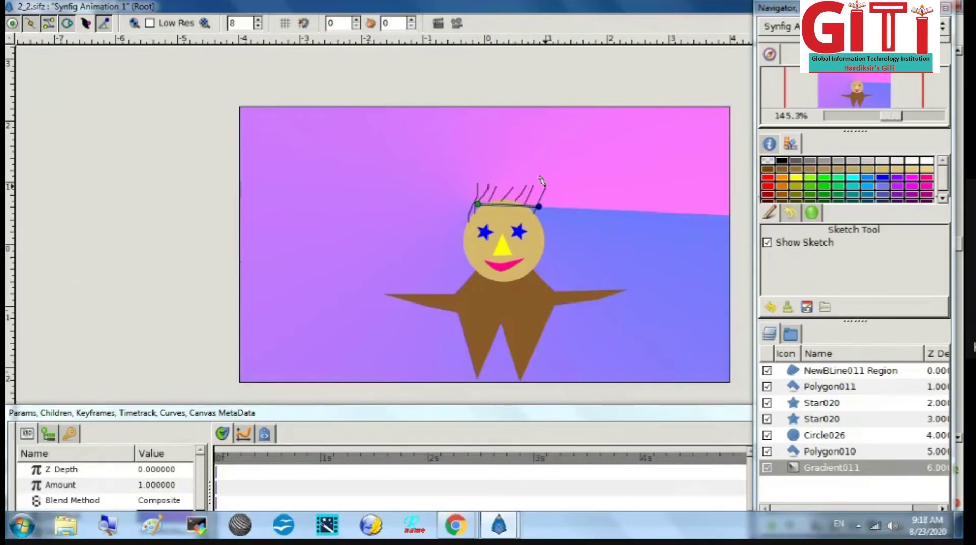
{"action": "left_click_drag", "start_coordinate": [534, 215], "coordinate": [540, 181]}
{"action": "mouse_move", "coordinate": [542, 227]}
{"action": "left_mouse_down"}
{"action": "mouse_move", "coordinate": [540, 187]}
{"action": "mouse_move", "coordinate": [511, 196]}
{"action": "mouse_move", "coordinate": [491, 171]}
{"action": "mouse_move", "coordinate": [526, 200]}
{"action": "mouse_move", "coordinate": [523, 182]}
{"action": "mouse_move", "coordinate": [534, 213]}
{"action": "mouse_move", "coordinate": [529, 176]}
{"action": "left_mouse_up"}
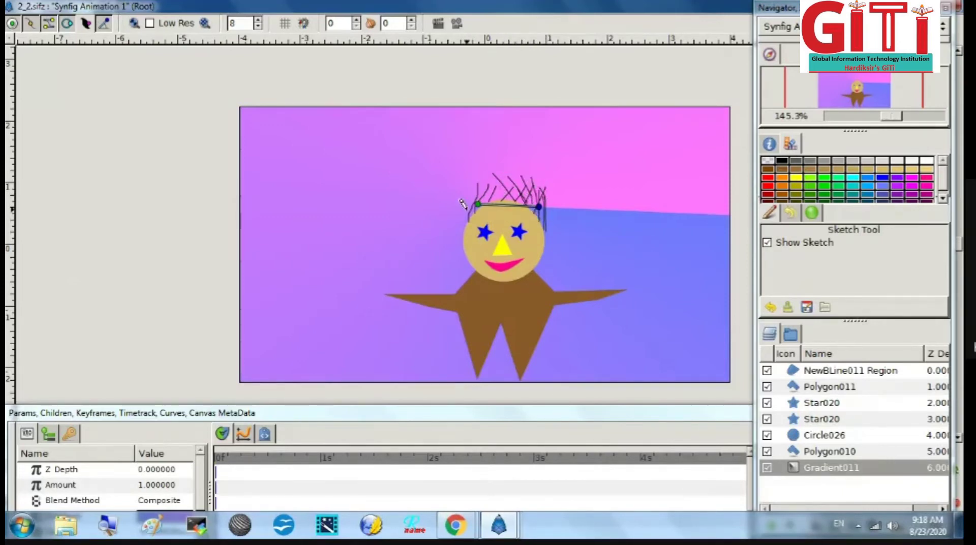
{"action": "mouse_move", "coordinate": [467, 221]}
{"action": "left_mouse_down"}
{"action": "mouse_move", "coordinate": [498, 172]}
{"action": "mouse_move", "coordinate": [522, 168]}
{"action": "mouse_move", "coordinate": [478, 191]}
{"action": "left_mouse_up"}
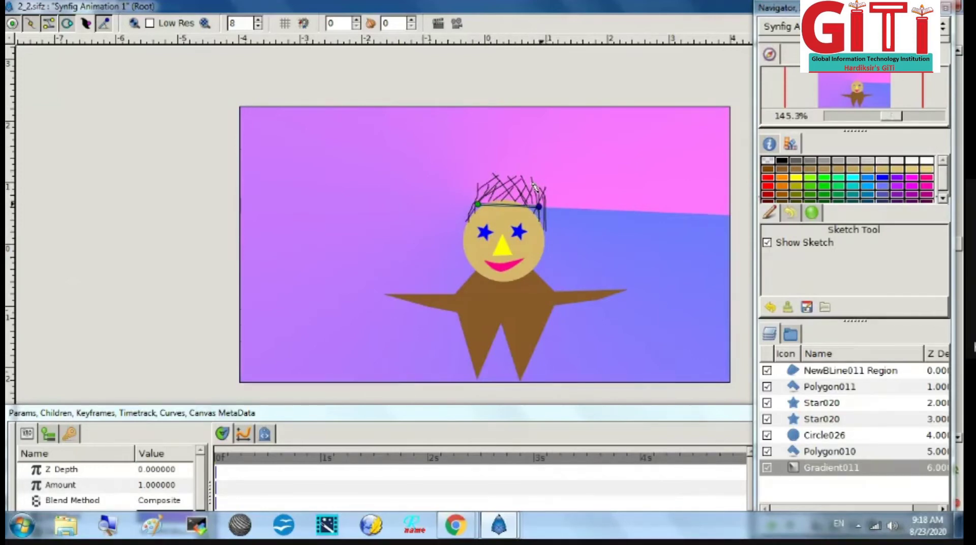
- Thicken the sketched hair on top of the head with more crosshatched strokes, and switch to the Transform tool
{"action": "mouse_move", "coordinate": [510, 165]}
{"action": "left_mouse_down"}
{"action": "mouse_move", "coordinate": [489, 163]}
{"action": "mouse_move", "coordinate": [495, 185]}
{"action": "mouse_move", "coordinate": [487, 170]}
{"action": "mouse_move", "coordinate": [470, 186]}
{"action": "mouse_move", "coordinate": [484, 164]}
{"action": "mouse_move", "coordinate": [488, 191]}
{"action": "mouse_move", "coordinate": [505, 166]}
{"action": "mouse_move", "coordinate": [539, 211]}
{"action": "mouse_move", "coordinate": [508, 179]}
{"action": "mouse_move", "coordinate": [532, 201]}
{"action": "mouse_move", "coordinate": [510, 163]}
{"action": "mouse_move", "coordinate": [521, 194]}
{"action": "mouse_move", "coordinate": [475, 178]}
{"action": "mouse_move", "coordinate": [504, 159]}
{"action": "mouse_move", "coordinate": [477, 194]}
{"action": "mouse_move", "coordinate": [488, 172]}
{"action": "mouse_move", "coordinate": [518, 196]}
{"action": "left_mouse_up"}
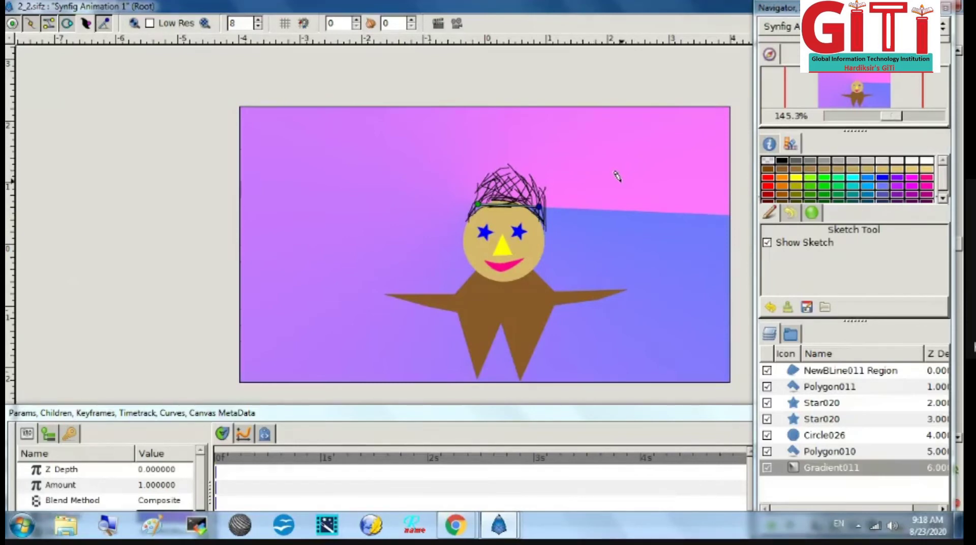
{"action": "key", "text": "alt+Tab"}
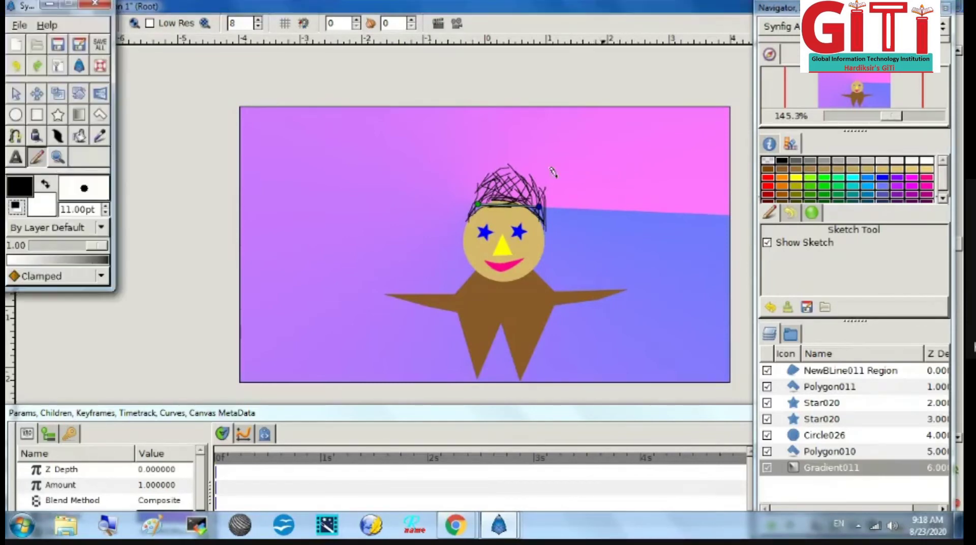
{"action": "left_click", "coordinate": [18, 93]}
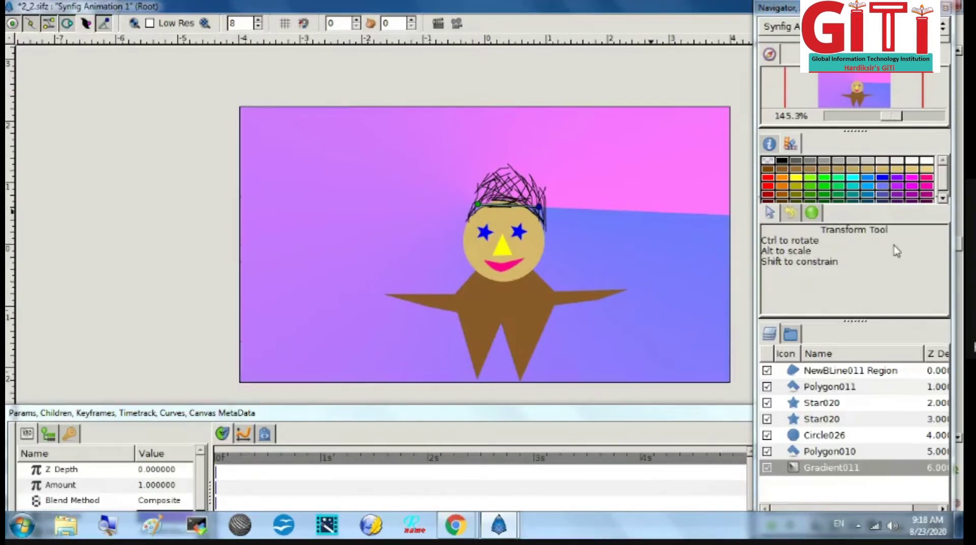
- Undo the latest mouth shape edits from the action history and redo them
{"action": "left_click", "coordinate": [791, 214]}
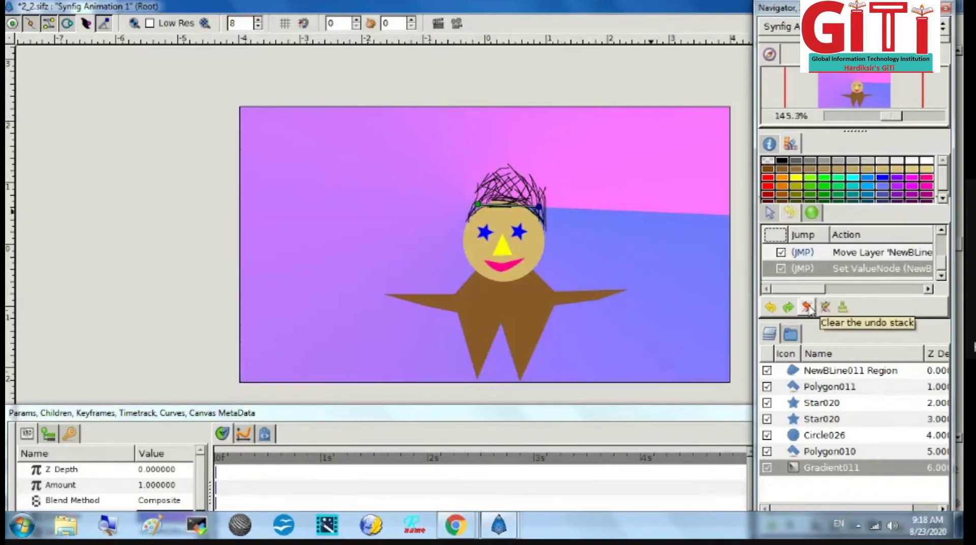
{"action": "left_click", "coordinate": [771, 308]}
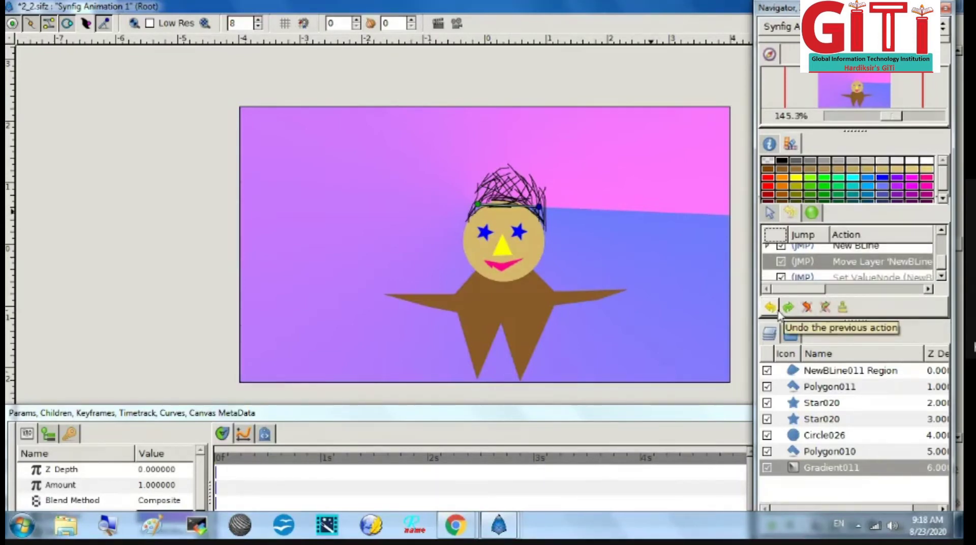
{"action": "left_click", "coordinate": [789, 308]}
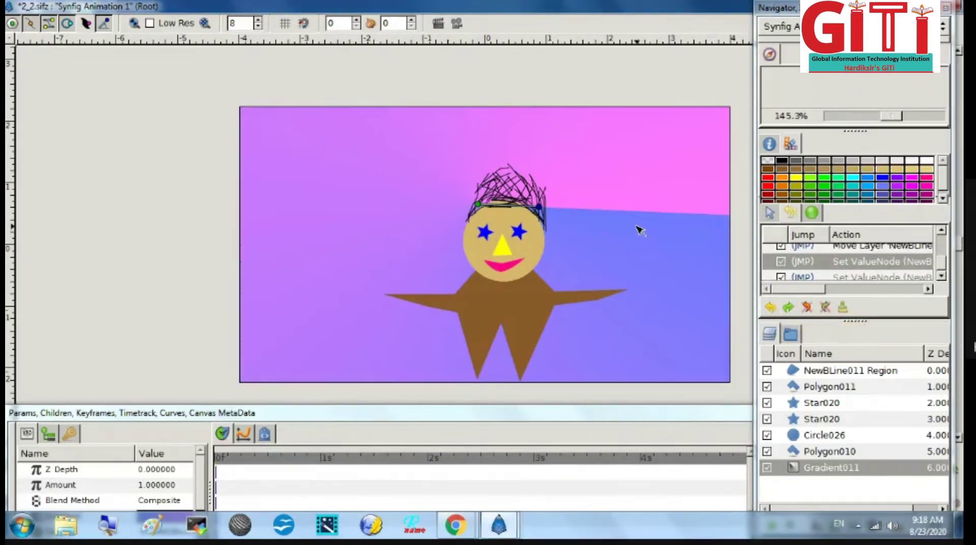
- Draw a white circle with an added 11 pt black outline BLine, about 1 unit wide overall, in the canvas's upper-right area
{"action": "key", "text": "alt+Tab"}
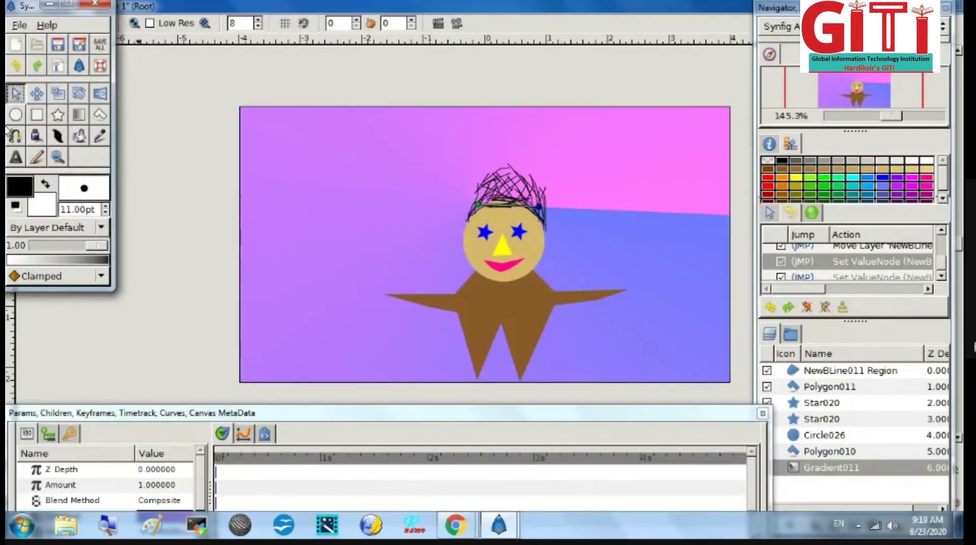
{"action": "left_click", "coordinate": [15, 115]}
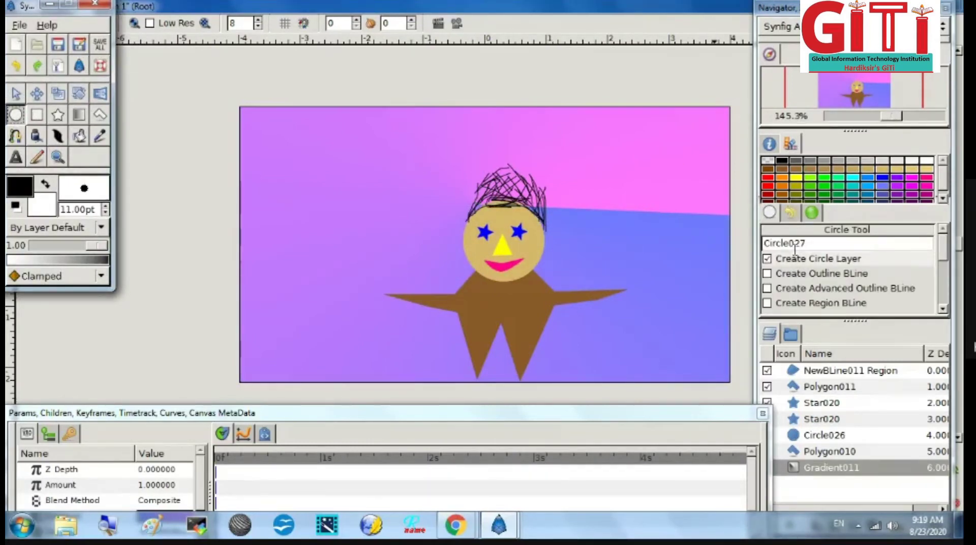
{"action": "left_click", "coordinate": [767, 274]}
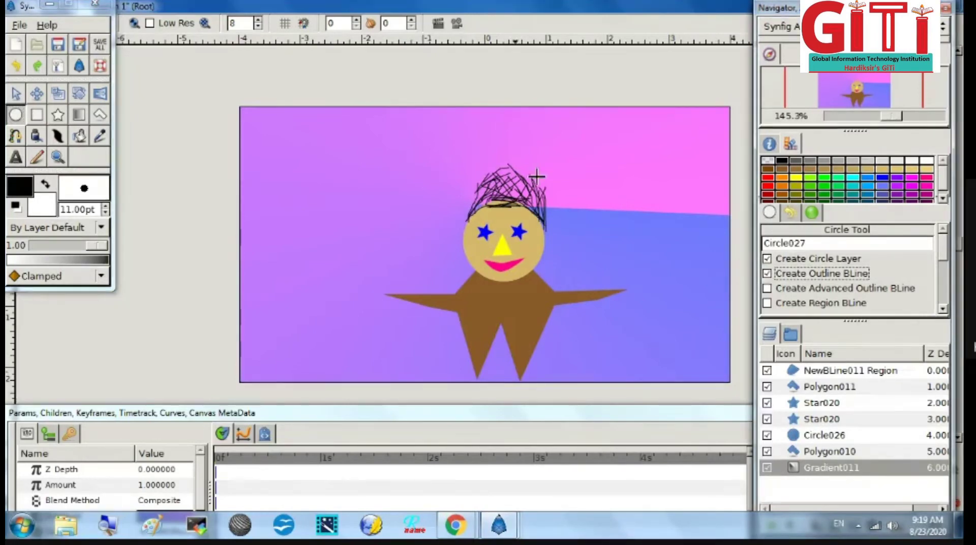
{"action": "left_click_drag", "start_coordinate": [651, 193], "coordinate": [676, 212]}
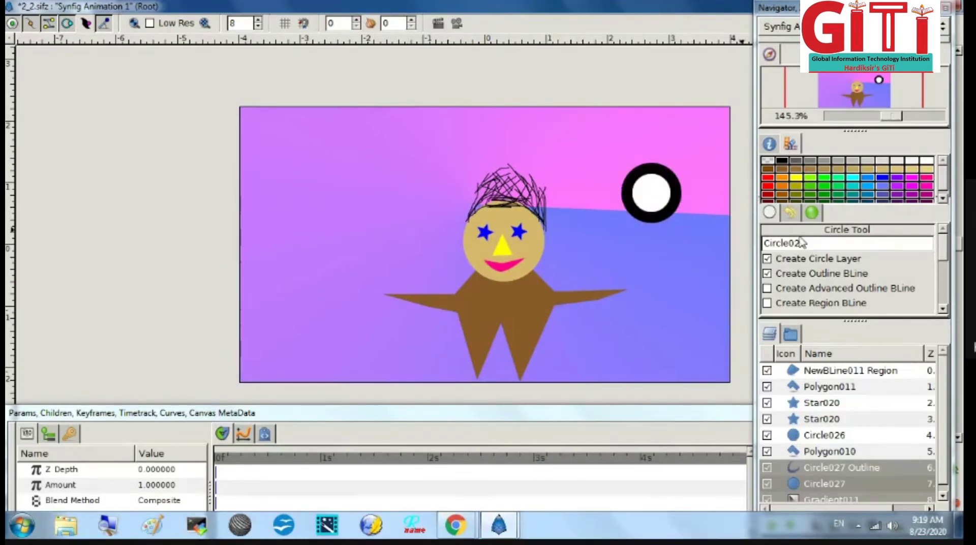
{"action": "left_click", "coordinate": [796, 212]}
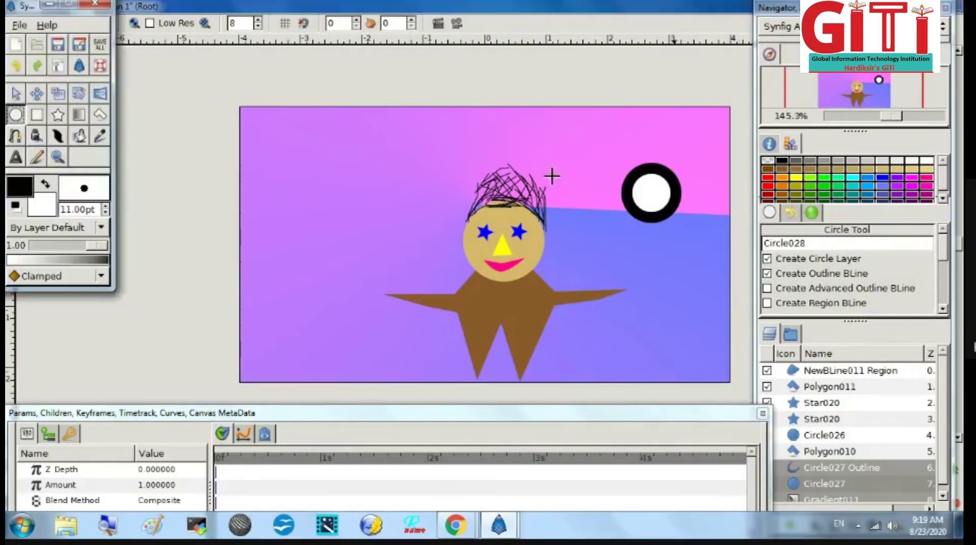
- Draw a second circle with a 9 pt outline, about 1.5 units wide, in the canvas's upper-left area and delete its white fill layer
{"action": "left_click", "coordinate": [105, 214]}
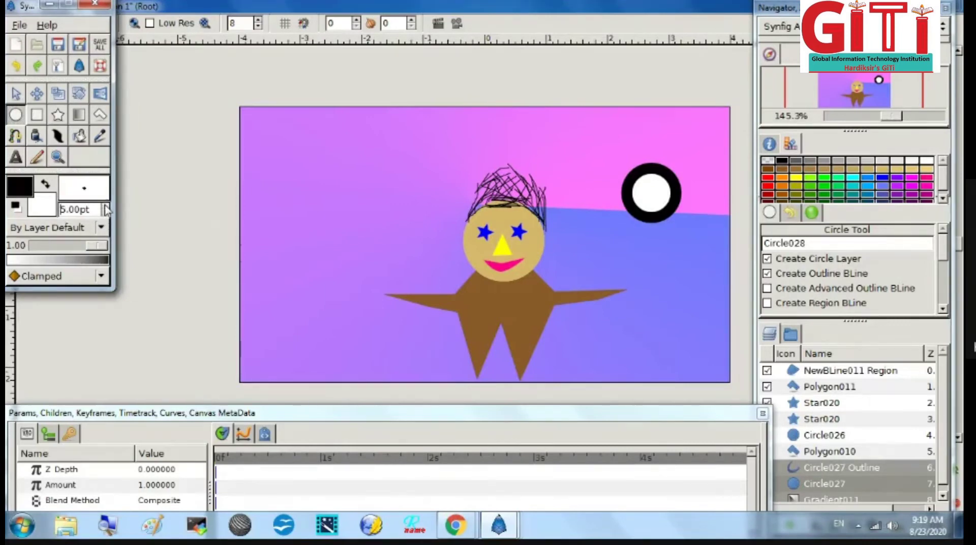
{"action": "left_click_drag", "start_coordinate": [298, 162], "coordinate": [340, 179]}
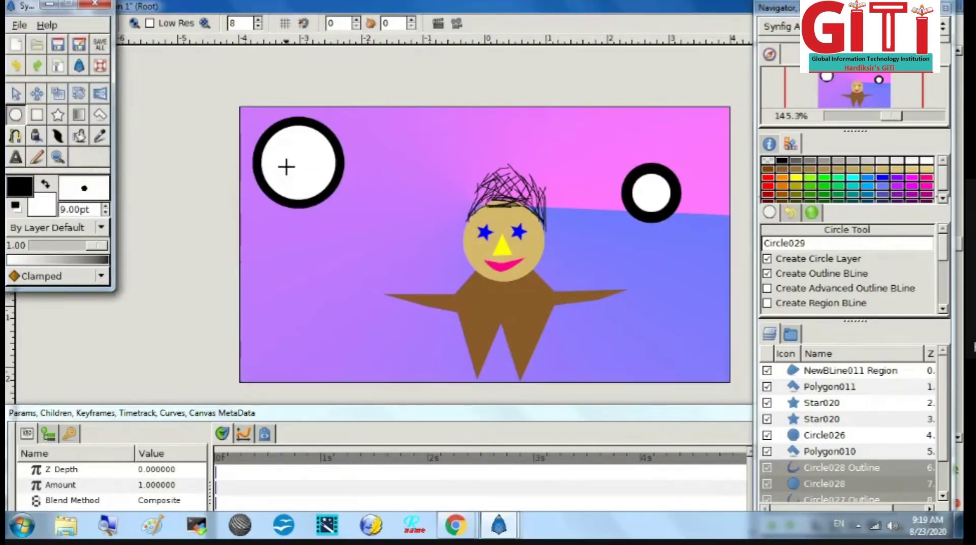
{"action": "left_click", "coordinate": [788, 473]}
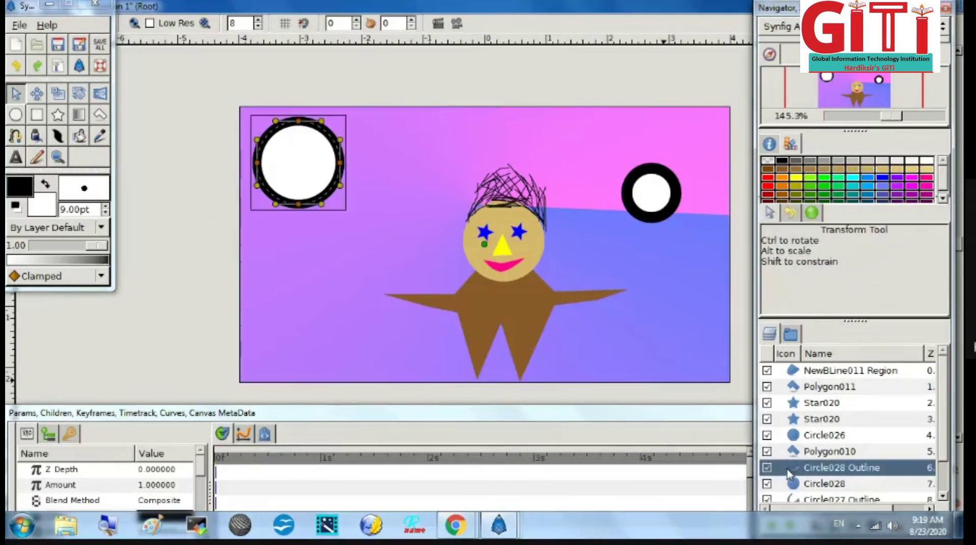
{"action": "right_click", "coordinate": [788, 473]}
{"action": "left_click", "coordinate": [788, 489]}
{"action": "left_click", "coordinate": [787, 485]}
{"action": "right_click", "coordinate": [787, 484]}
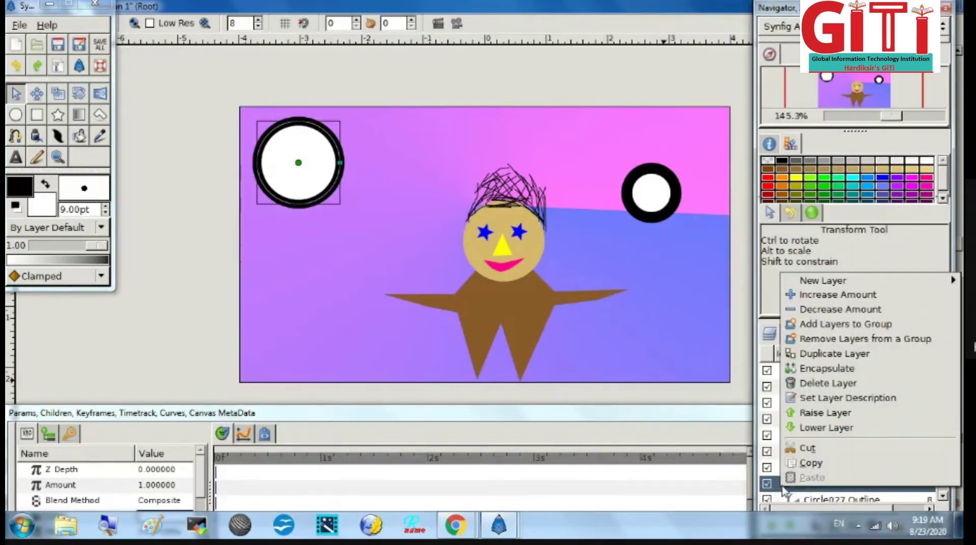
{"action": "left_click", "coordinate": [827, 383]}
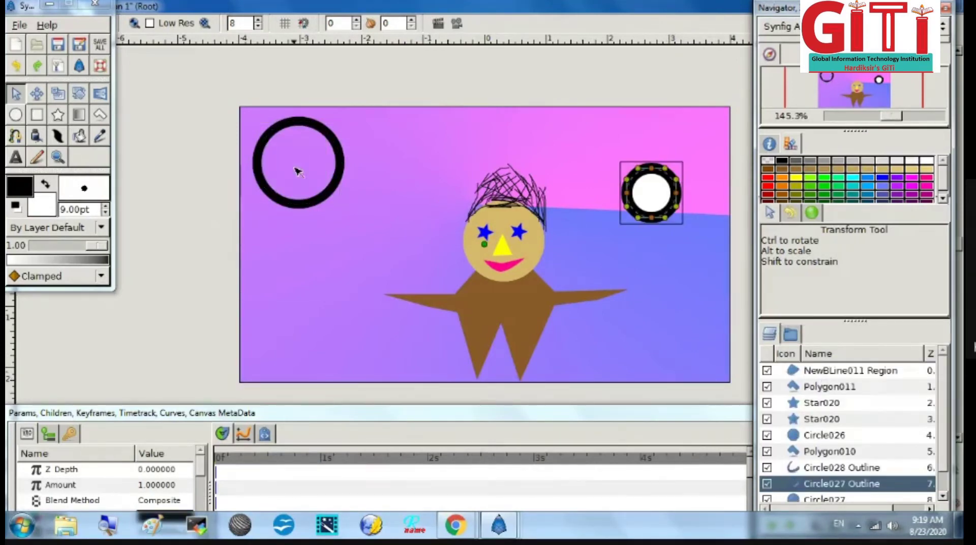
- Select the large black ring and move it by its origin handle so it encircles the head
{"action": "left_click_drag", "start_coordinate": [301, 126], "coordinate": [467, 178]}
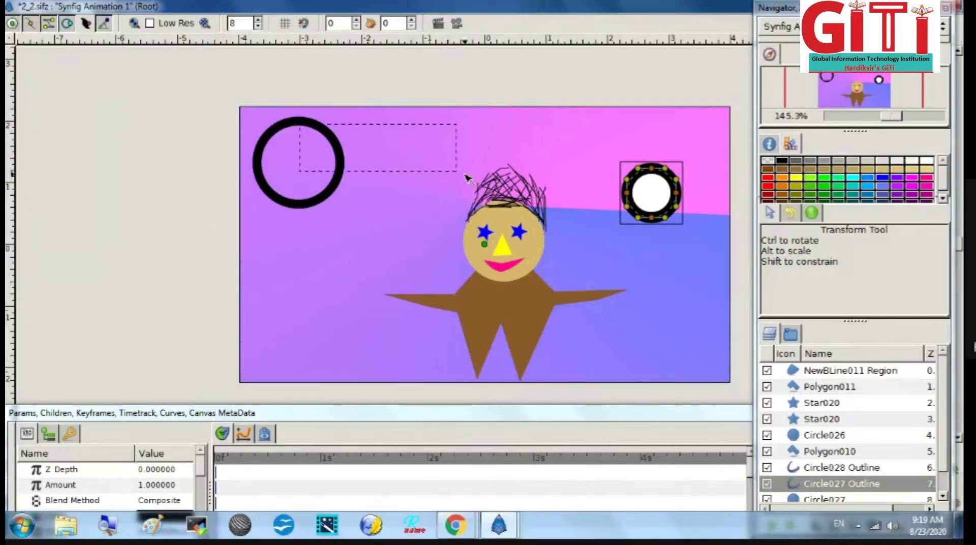
{"action": "left_click_drag", "start_coordinate": [289, 168], "coordinate": [291, 197]}
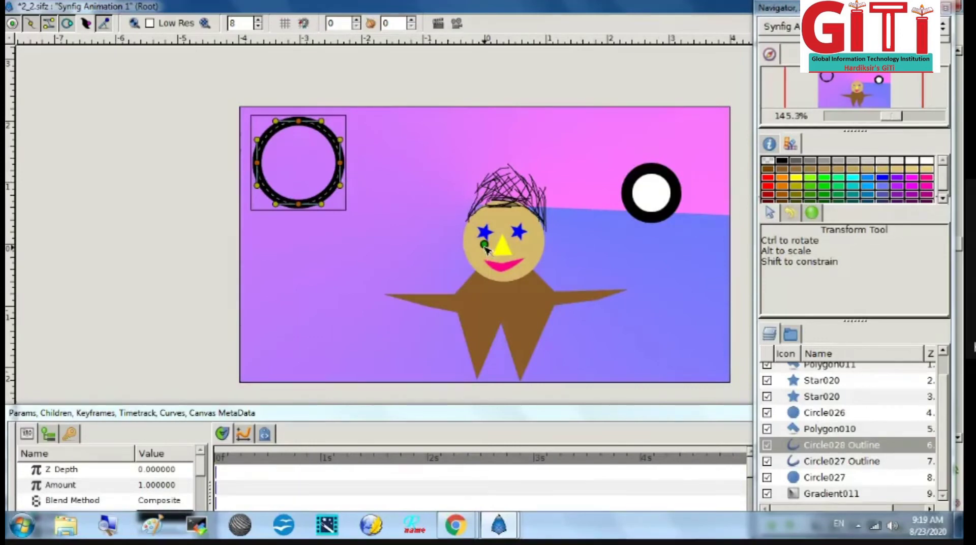
{"action": "left_click_drag", "start_coordinate": [485, 247], "coordinate": [689, 320]}
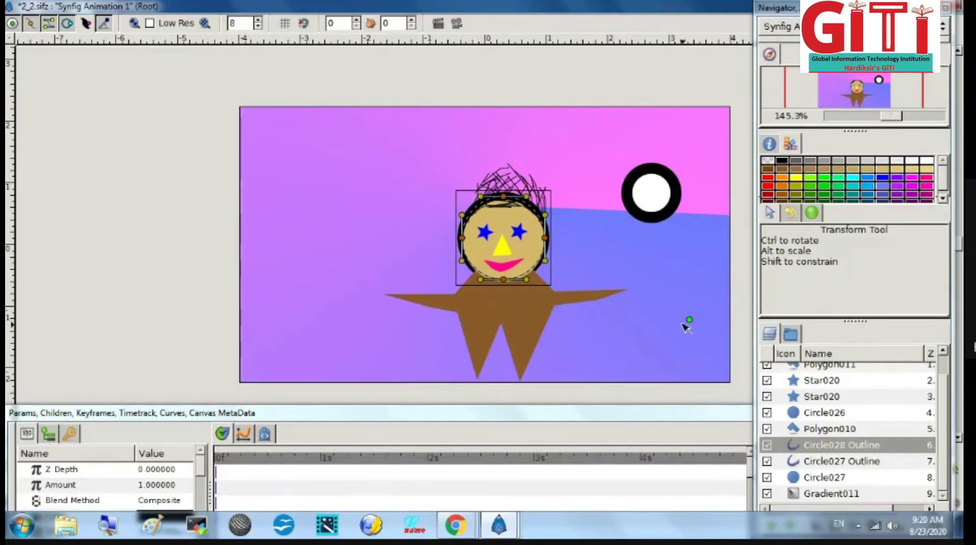
{"action": "left_click_drag", "start_coordinate": [690, 321], "coordinate": [689, 316]}
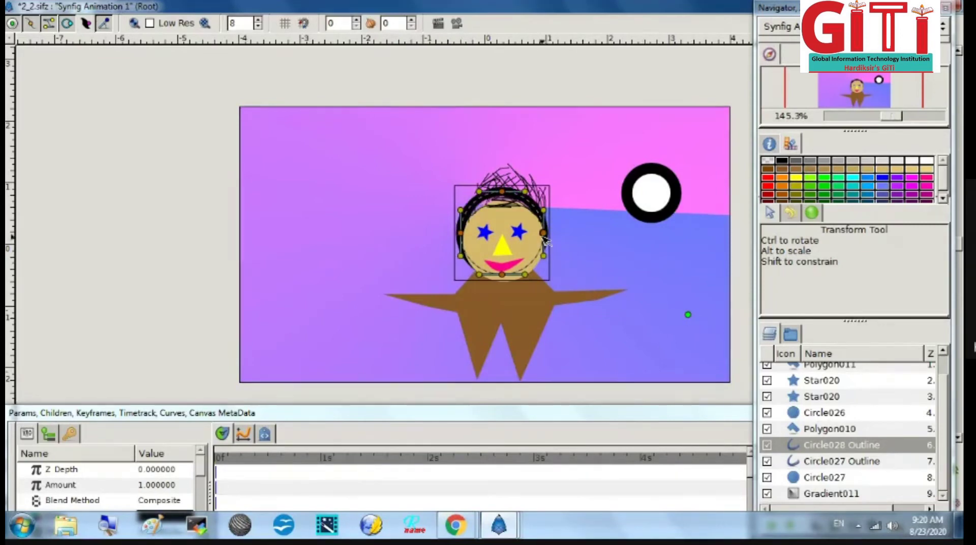
- Reshape the ring into a headband by adjusting its top and side vertices and raising its bottom vertex to the forehead, and save the file
{"action": "left_click_drag", "start_coordinate": [506, 198], "coordinate": [510, 203]}
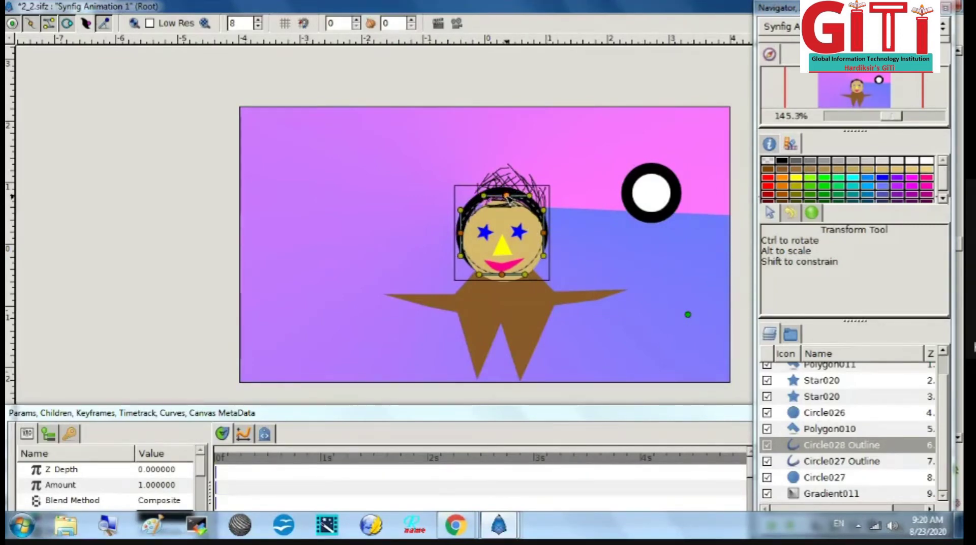
{"action": "left_click_drag", "start_coordinate": [455, 235], "coordinate": [464, 225]}
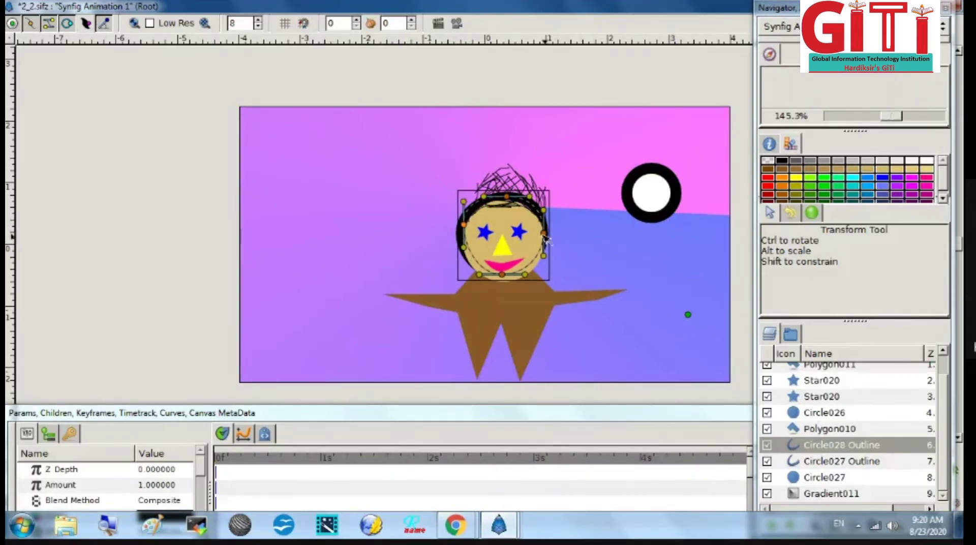
{"action": "left_click_drag", "start_coordinate": [547, 234], "coordinate": [549, 234]}
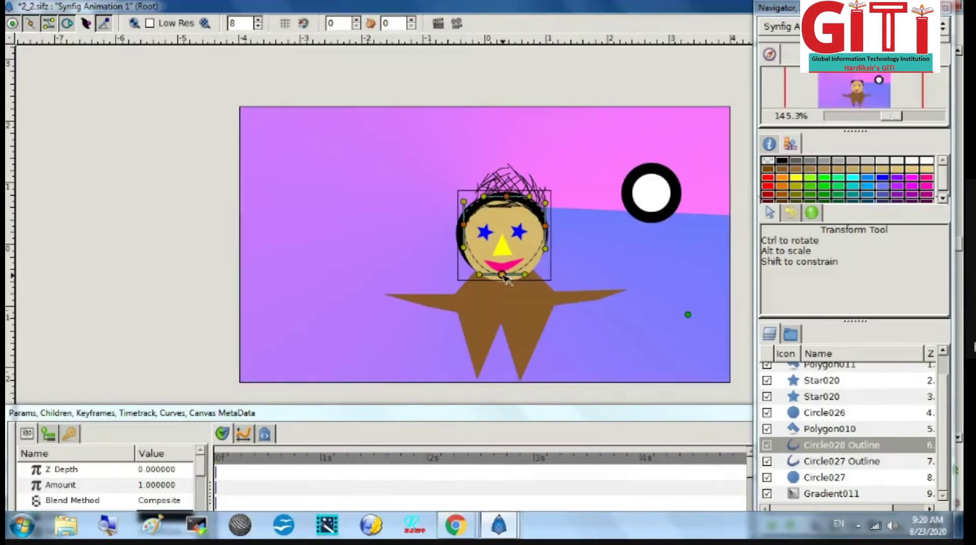
{"action": "left_click_drag", "start_coordinate": [502, 275], "coordinate": [508, 206]}
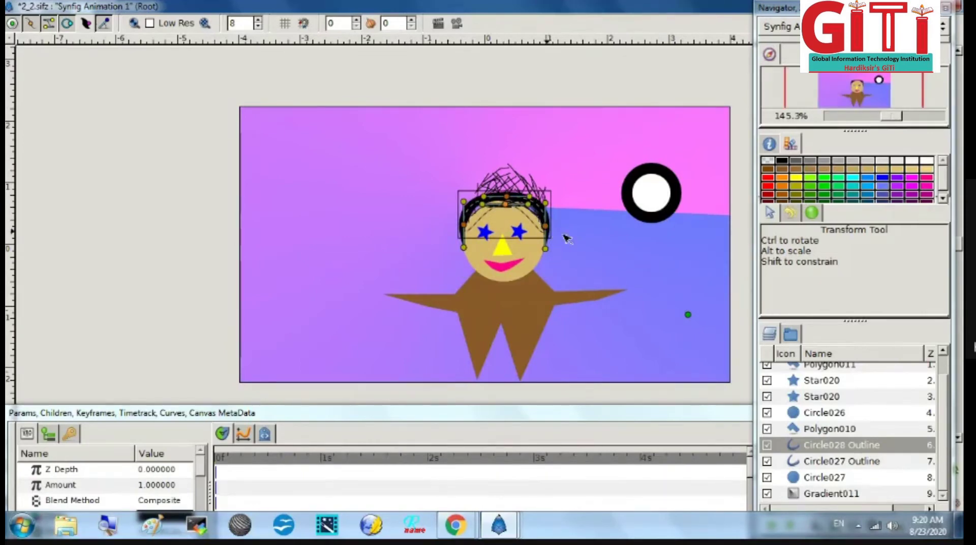
{"action": "left_click", "coordinate": [605, 249]}
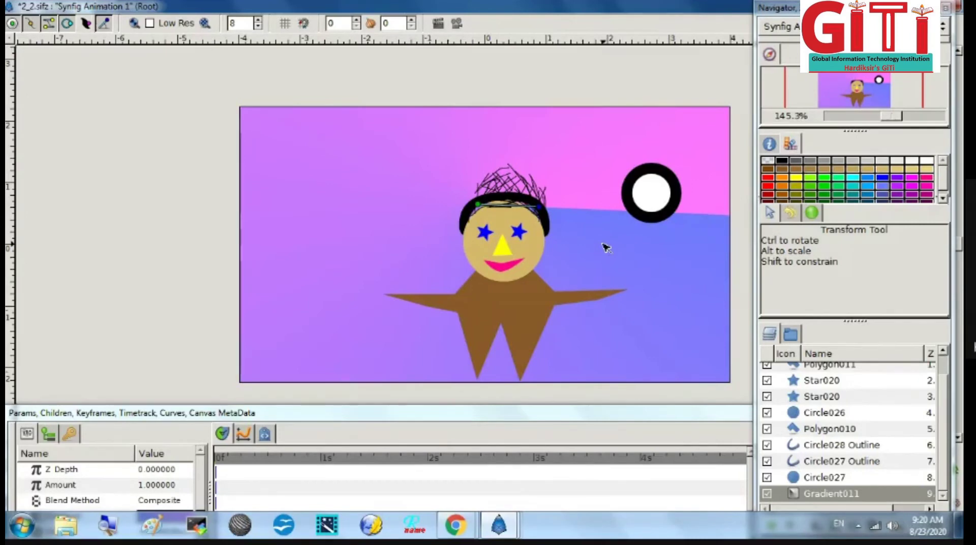
{"action": "key", "text": "ctrl+s"}
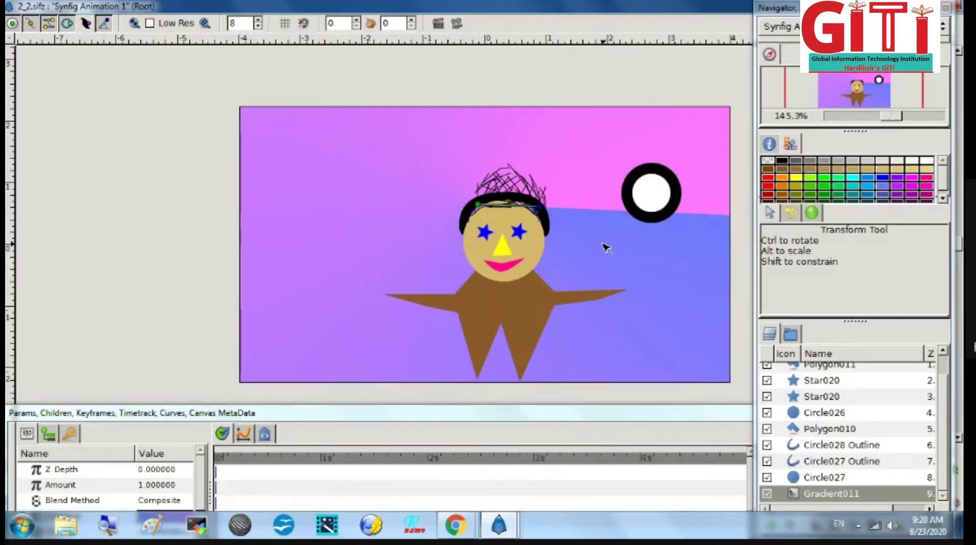
- Delete the white fill circle inside the black ring in the canvas's upper-right area, and save the file
{"action": "left_click", "coordinate": [654, 204]}
{"action": "right_click", "coordinate": [654, 205]}
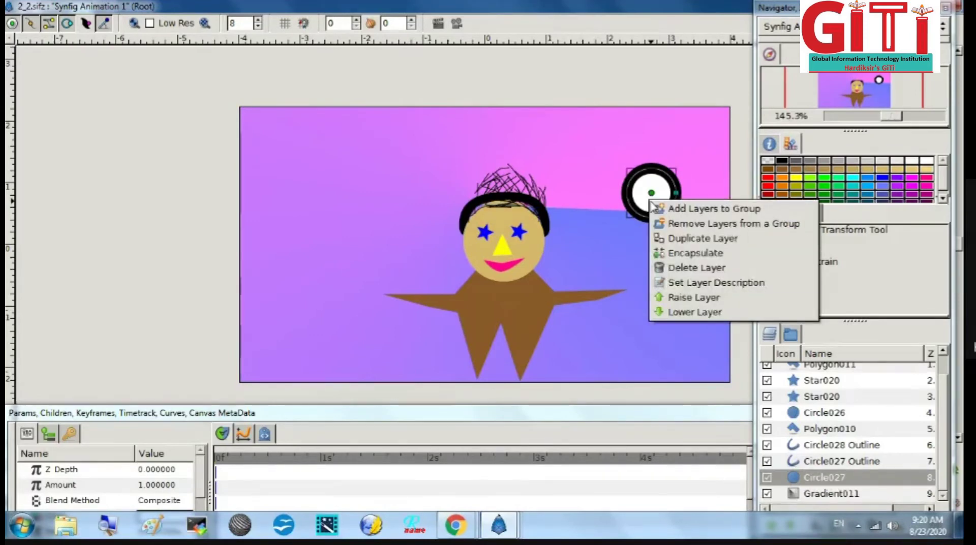
{"action": "left_click", "coordinate": [686, 266]}
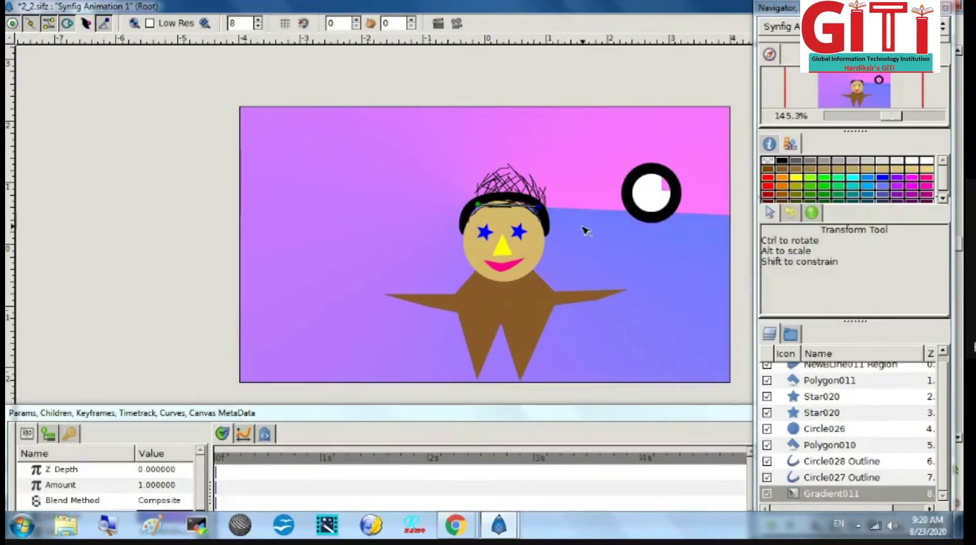
{"action": "key", "text": "ctrl+s"}
- Swap the outline and fill colours and draw a black circle with a 9 pt white outline, about 0.75 units wide, at the left arm's tip
{"action": "key", "text": "alt+Tab"}
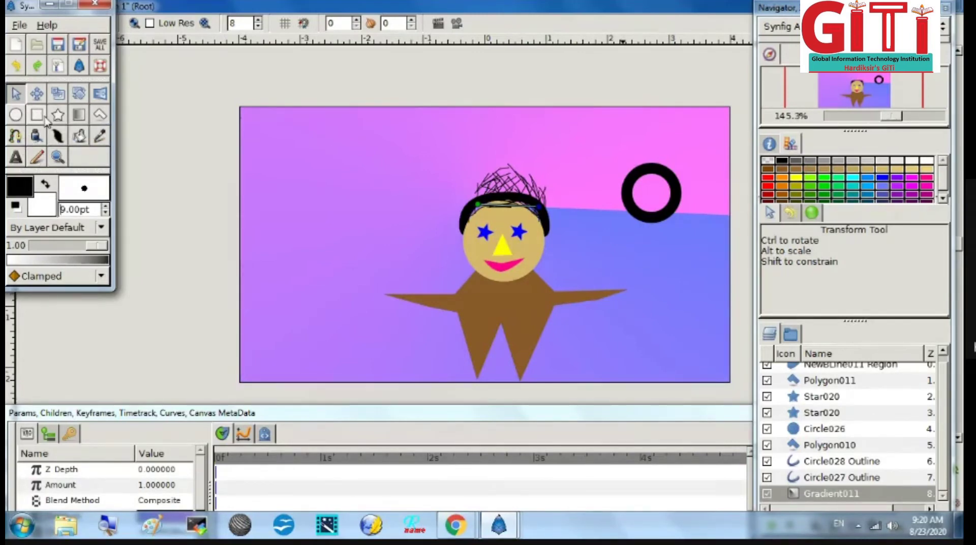
{"action": "left_click", "coordinate": [16, 115]}
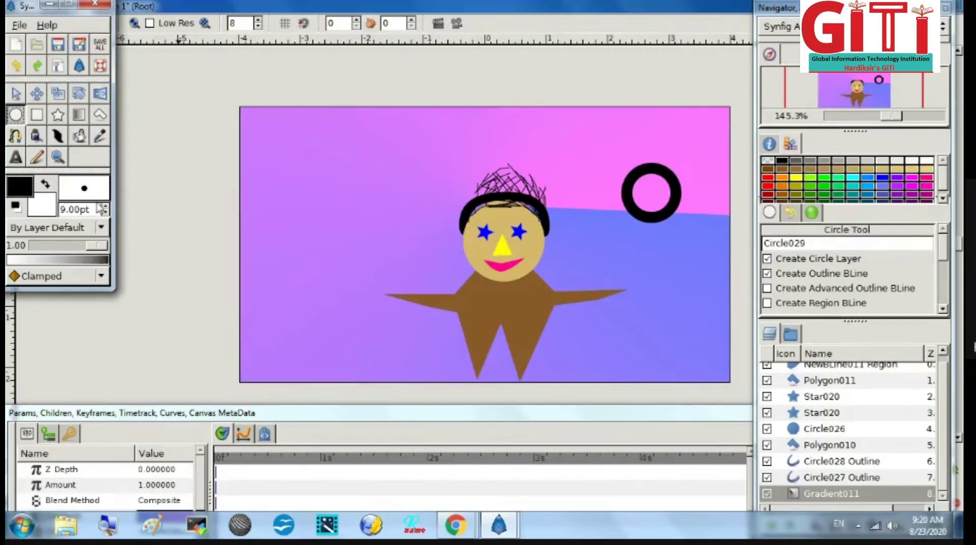
{"action": "left_click", "coordinate": [46, 185]}
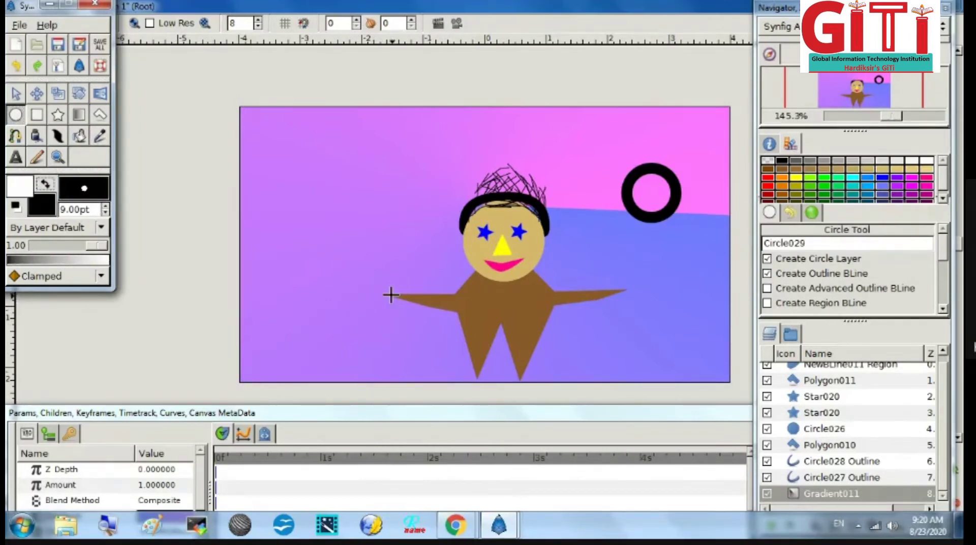
{"action": "left_click_drag", "start_coordinate": [386, 294], "coordinate": [405, 303]}
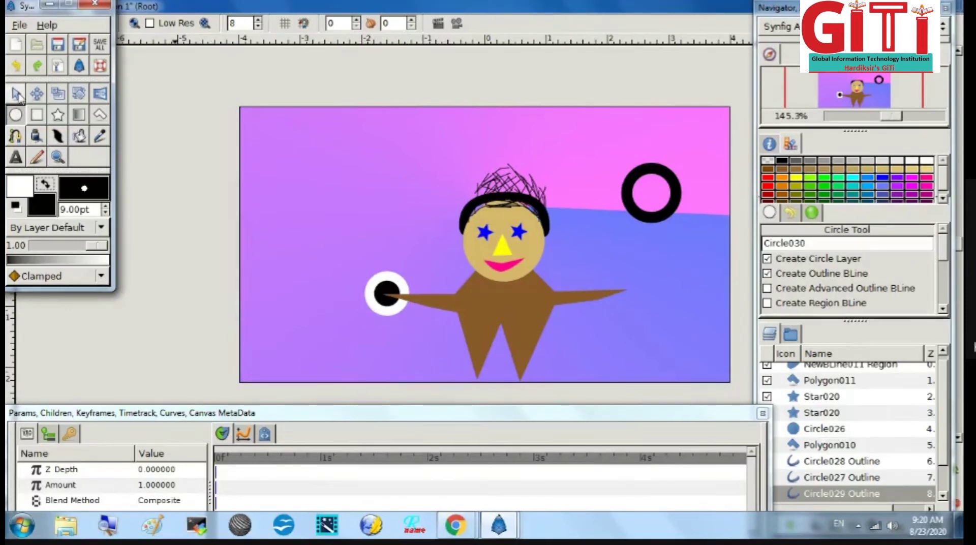
- Delete the white outline layer of the black circle at the left arm's tip
{"action": "left_click", "coordinate": [16, 94]}
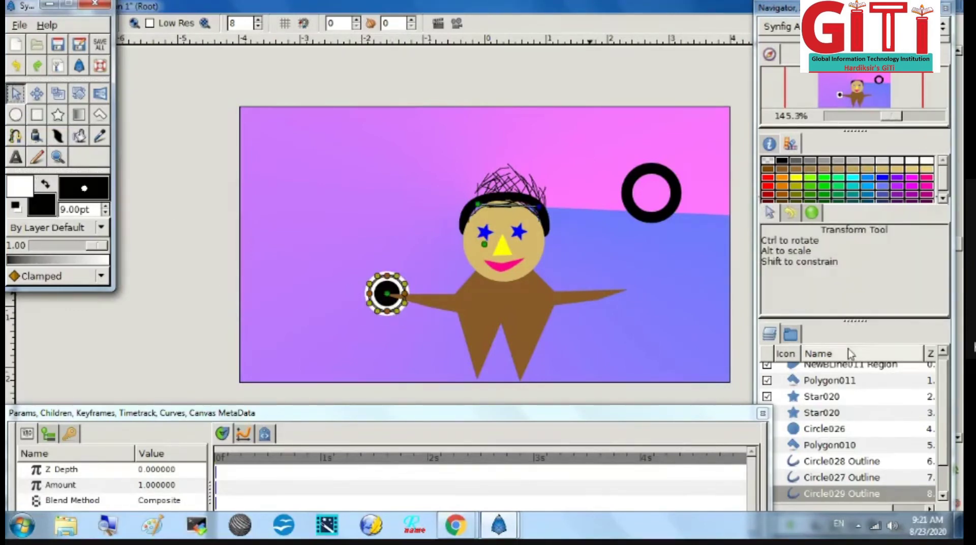
{"action": "left_click_drag", "start_coordinate": [859, 319], "coordinate": [854, 273]}
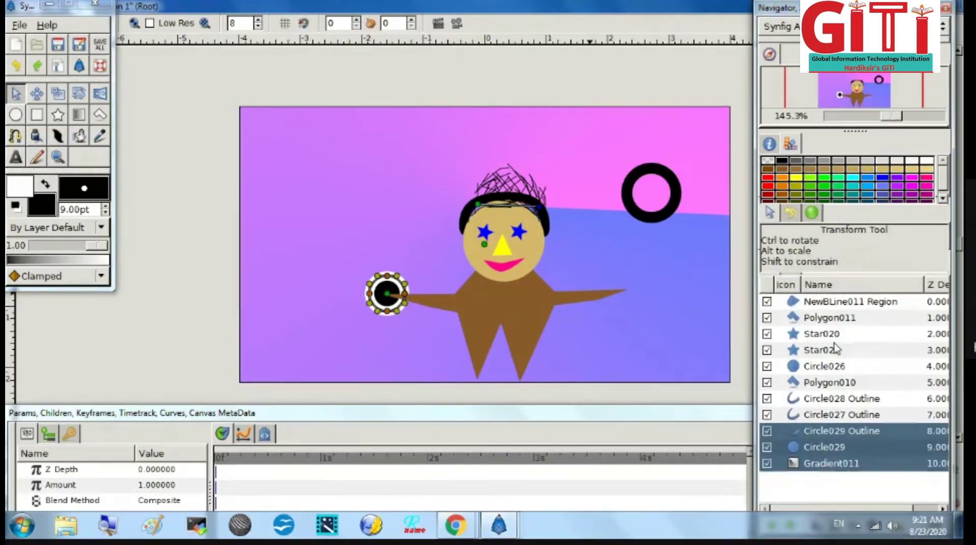
{"action": "left_click", "coordinate": [792, 427]}
{"action": "right_click", "coordinate": [790, 427]}
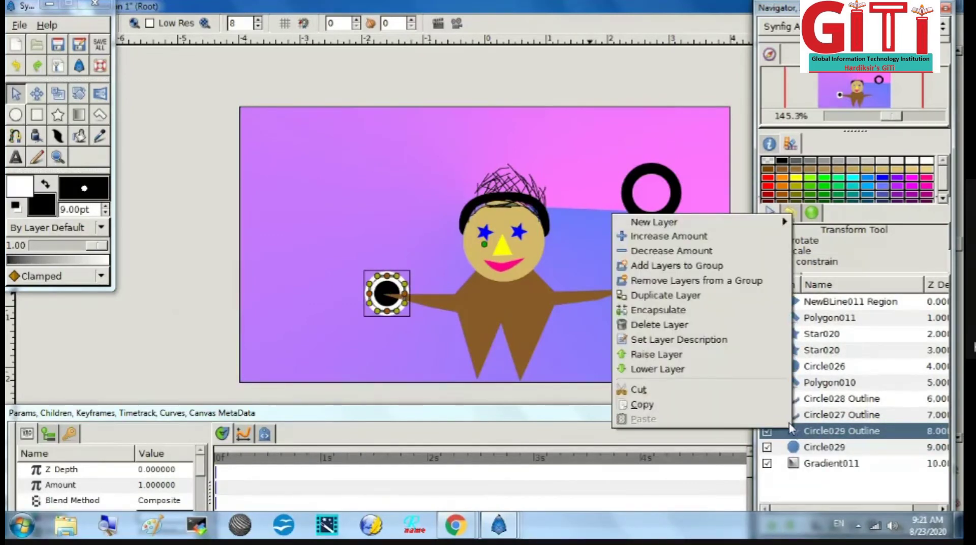
{"action": "left_click", "coordinate": [659, 324]}
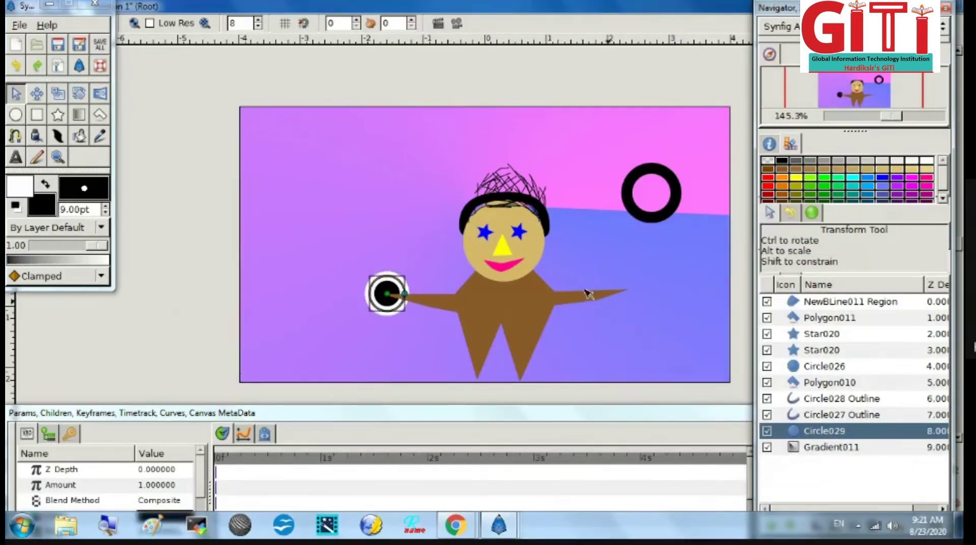
{"action": "left_click", "coordinate": [661, 217]}
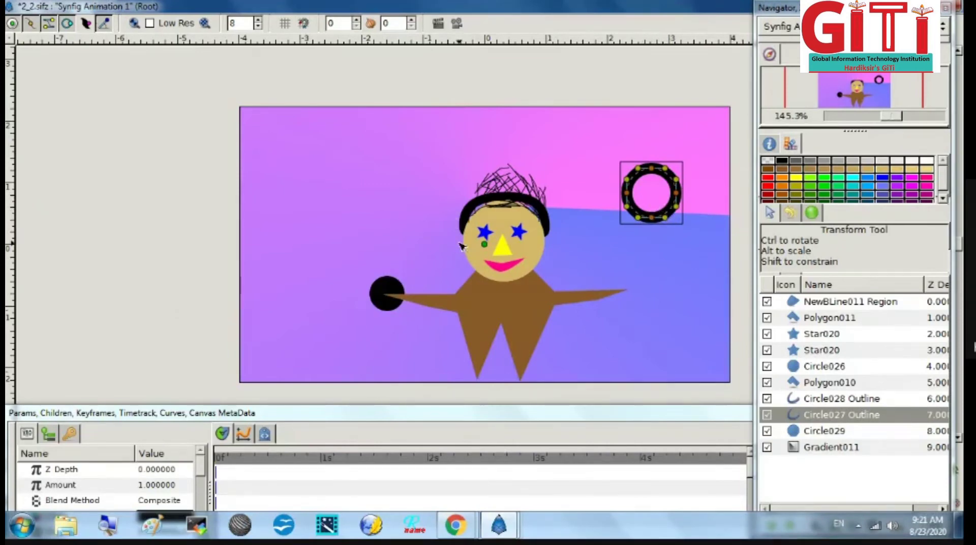
{"action": "left_click_drag", "start_coordinate": [671, 203], "coordinate": [701, 283]}
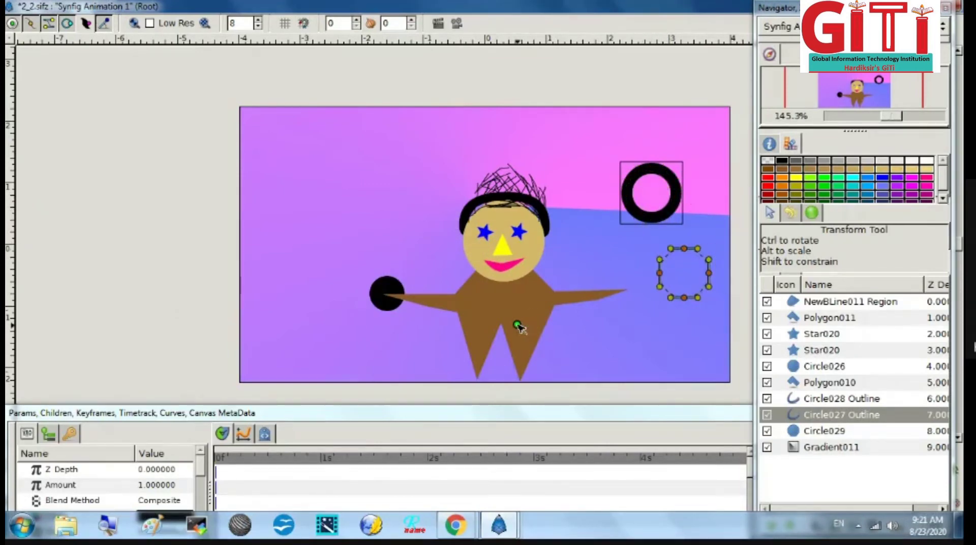
{"action": "right_click", "coordinate": [697, 278]}
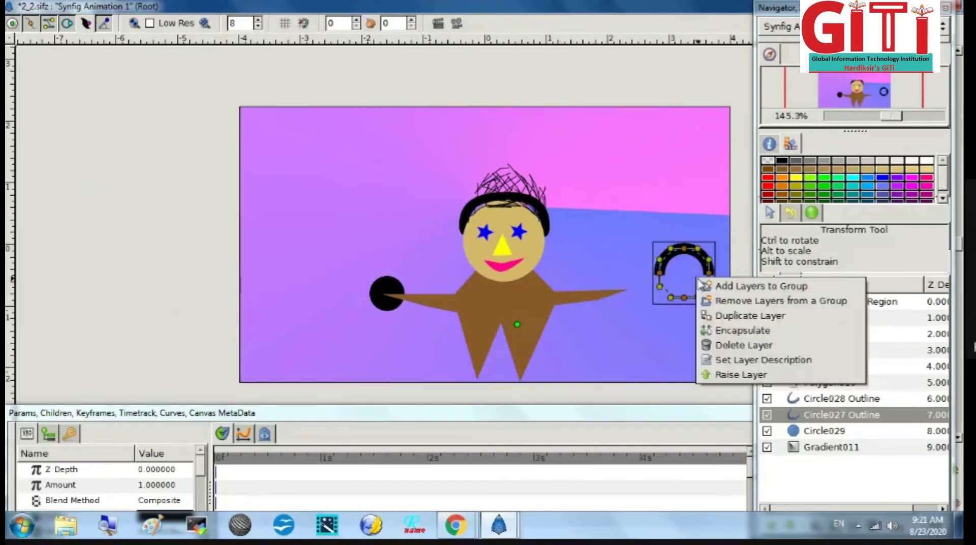
{"action": "left_click", "coordinate": [757, 346]}
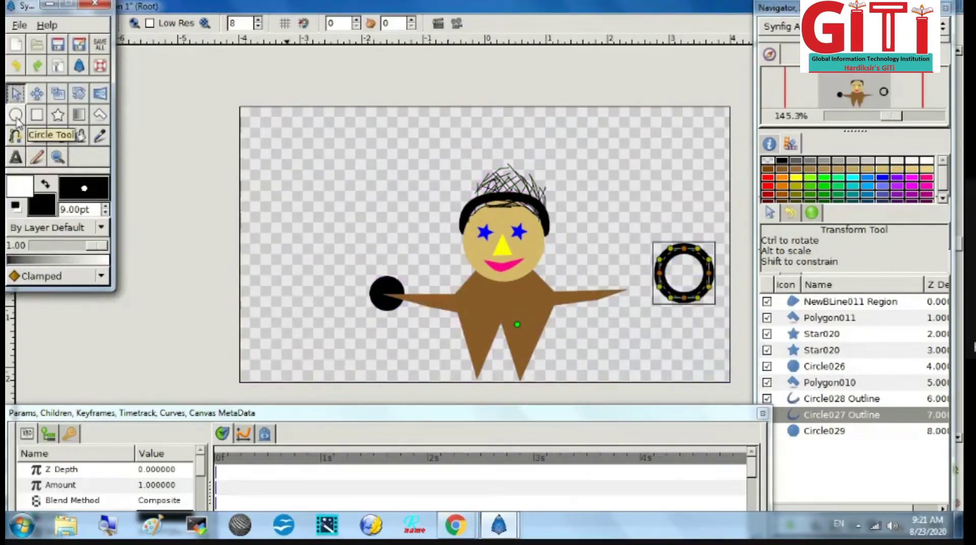
{"action": "key", "text": "ctrl+z"}
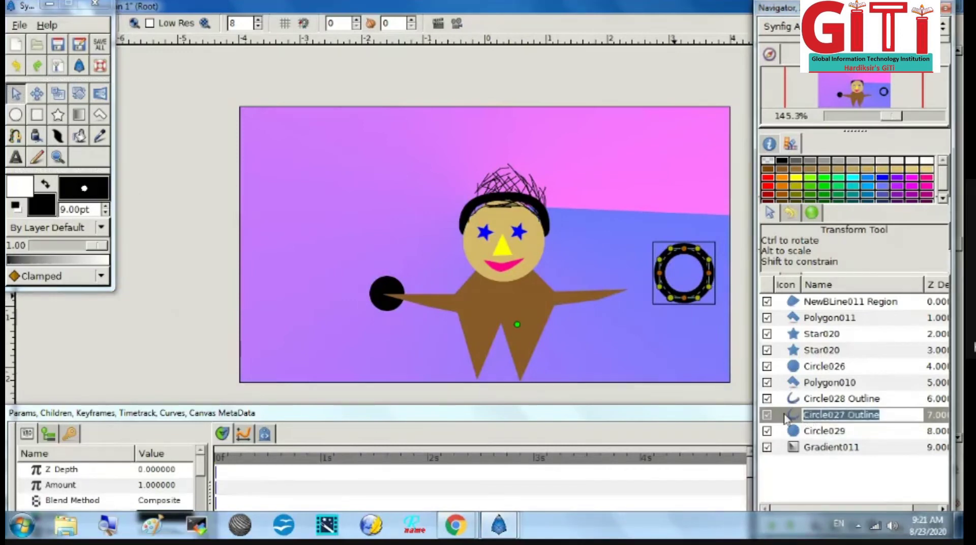
- Delete the outline layer of the black ring standing beside the figure
{"action": "left_click", "coordinate": [811, 419]}
{"action": "right_click", "coordinate": [811, 419]}
{"action": "left_click", "coordinate": [659, 312]}
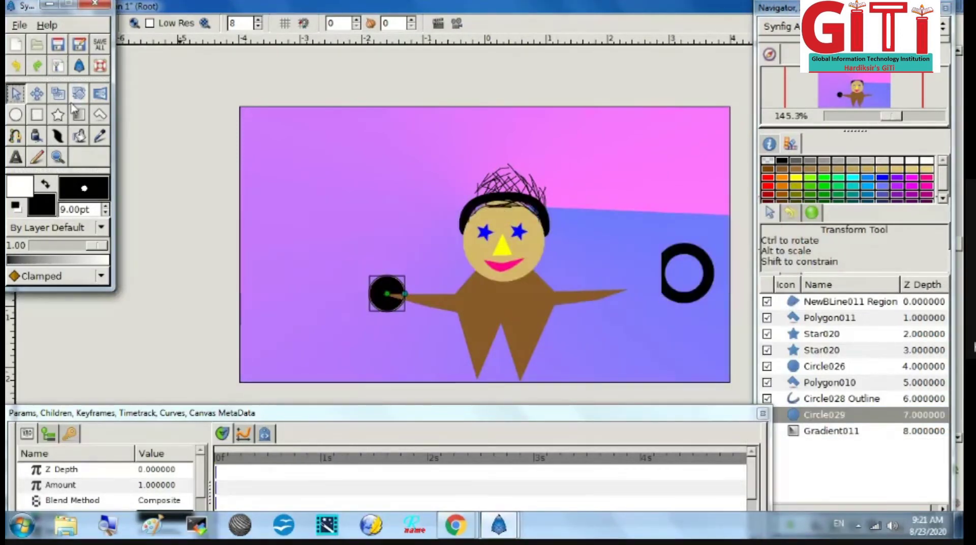
- Swap the outline and fill colours and draw a white circle with a 9 pt black outline, about 0.75 units wide, above the right arm's tip
{"action": "left_click", "coordinate": [46, 183]}
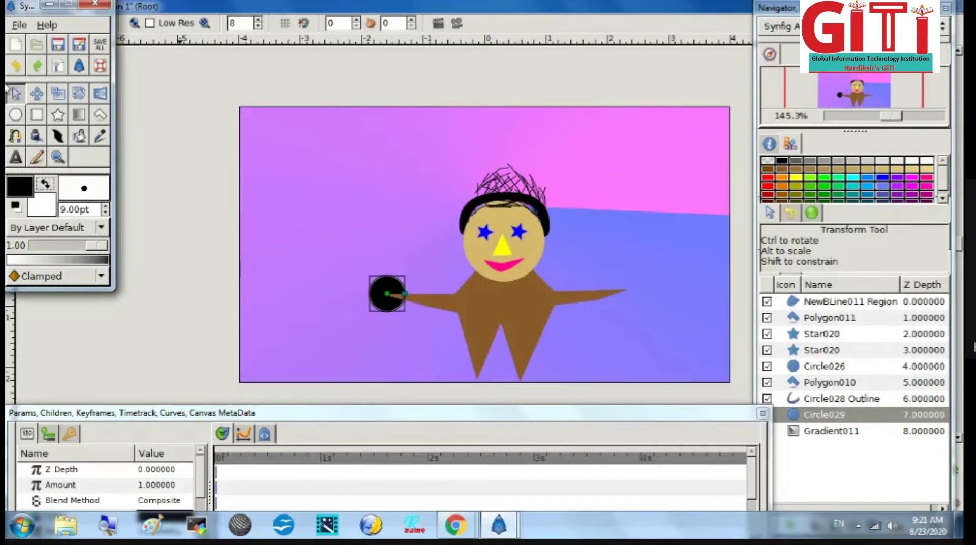
{"action": "left_click", "coordinate": [15, 115]}
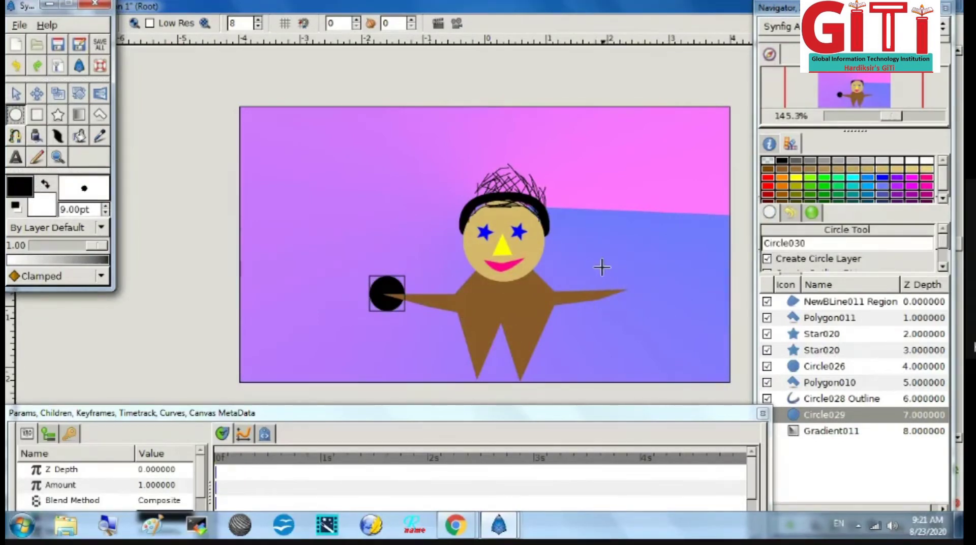
{"action": "left_click_drag", "start_coordinate": [598, 265], "coordinate": [624, 285]}
{"action": "left_click", "coordinate": [15, 96]}
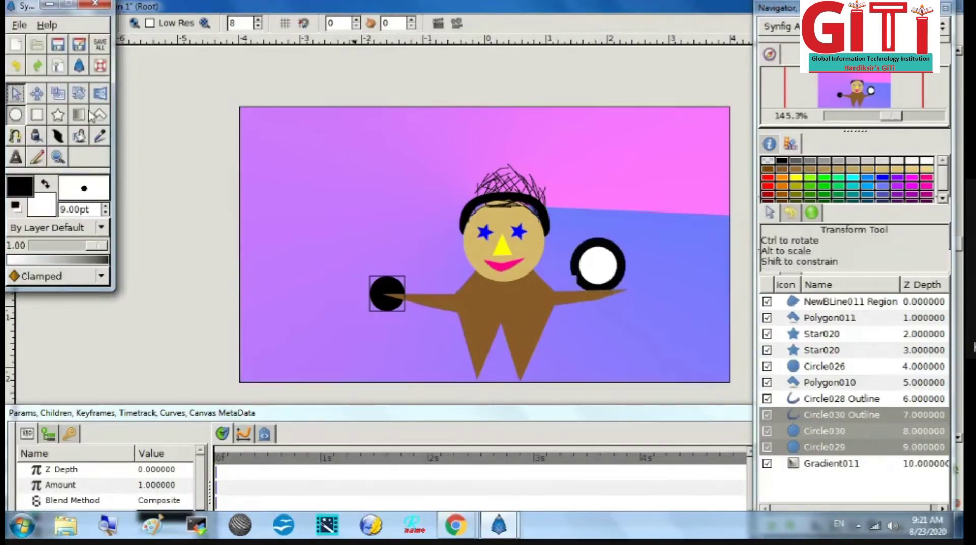
- Delete the black outline layer of the white circle above the right arm
{"action": "left_click", "coordinate": [791, 415]}
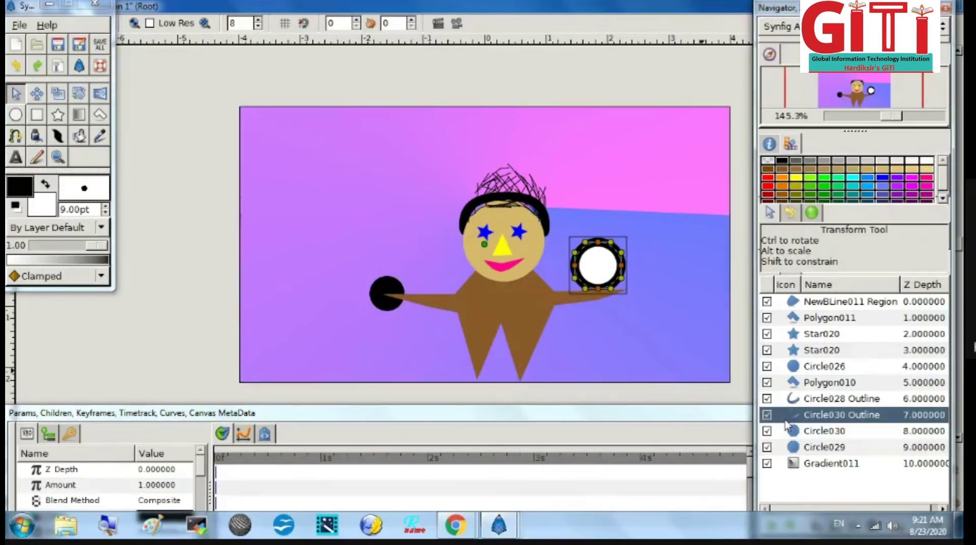
{"action": "right_click", "coordinate": [791, 416]}
{"action": "left_click", "coordinate": [673, 317]}
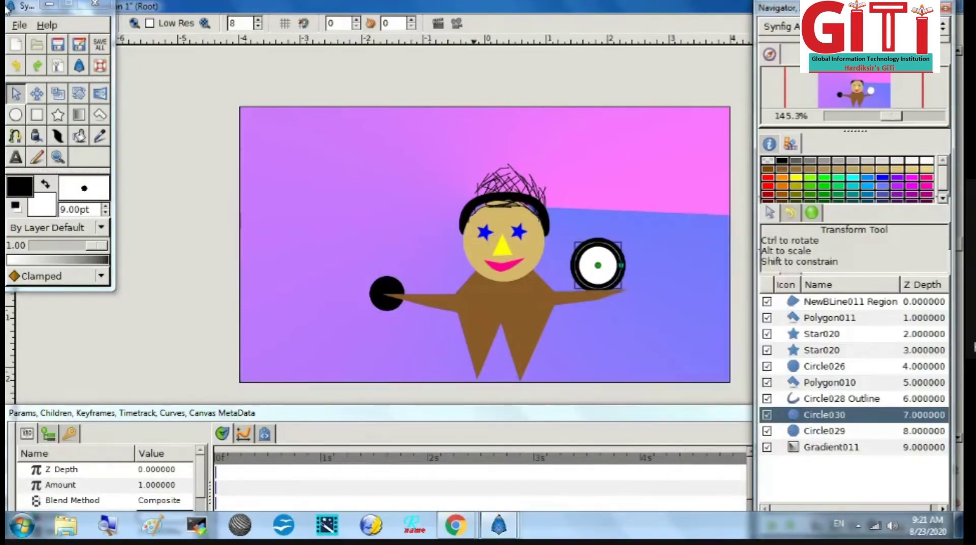
- Turn off the Create Outline BLine option of the Circle tool
{"action": "left_click", "coordinate": [16, 115]}
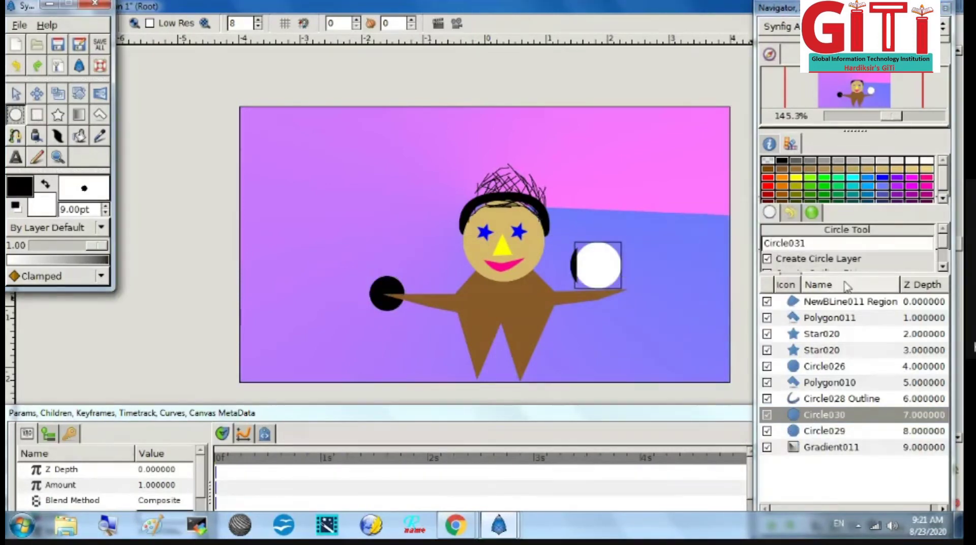
{"action": "scroll", "coordinate": [947, 248], "scroll_direction": "down", "scroll_amount": 5}
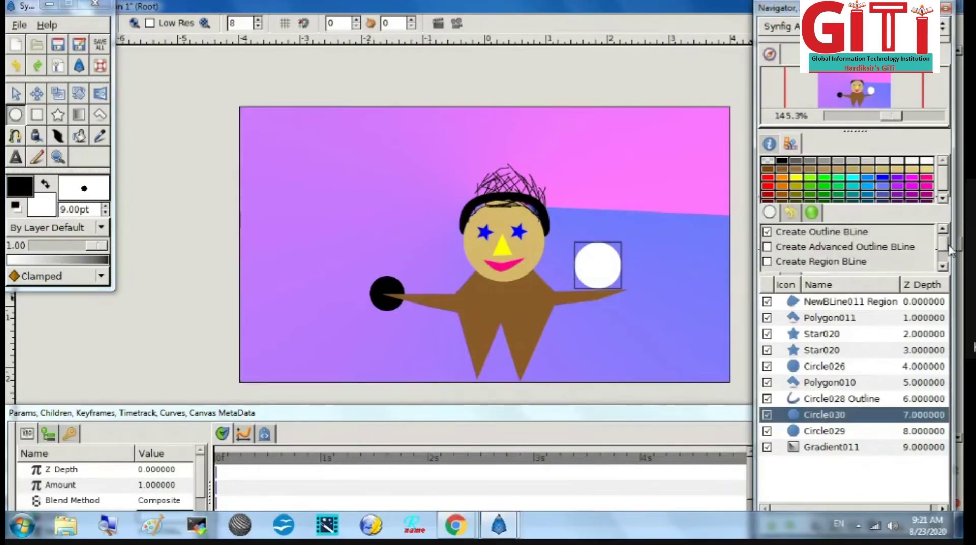
{"action": "left_click", "coordinate": [942, 231]}
{"action": "left_click", "coordinate": [943, 231]}
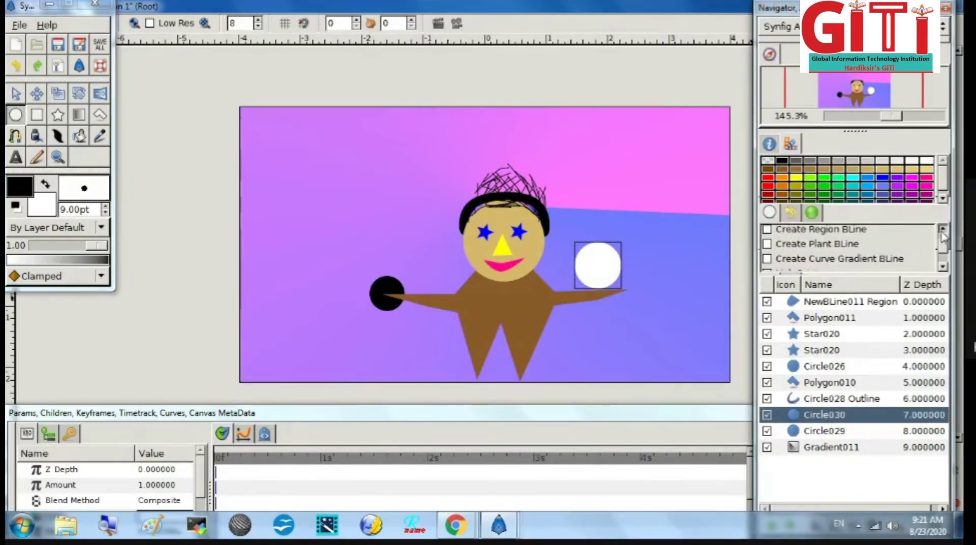
{"action": "left_click", "coordinate": [943, 231]}
{"action": "left_click", "coordinate": [943, 231]}
{"action": "left_click", "coordinate": [942, 231]}
{"action": "left_click", "coordinate": [943, 230]}
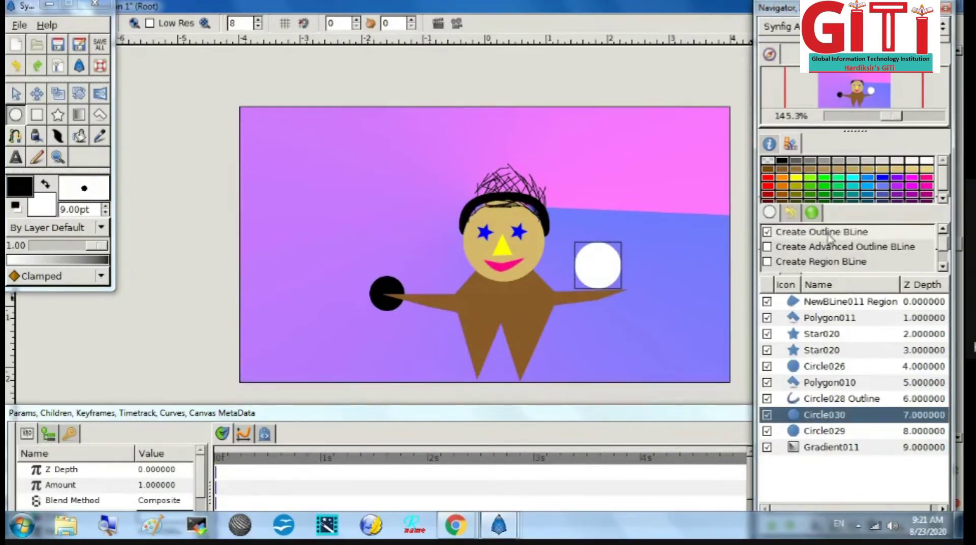
{"action": "left_click", "coordinate": [777, 235]}
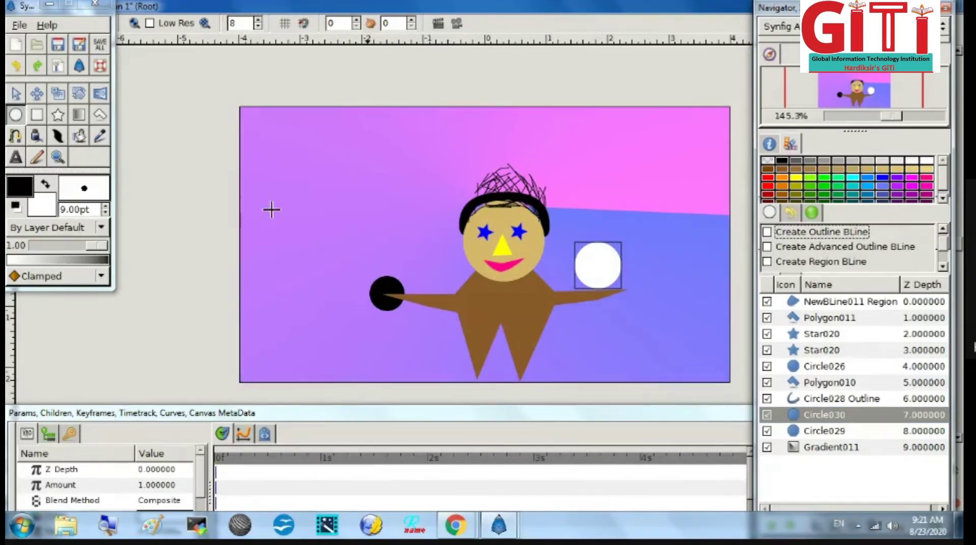
- Move the black circle up so it rests on top of the left arm near its tip
{"action": "left_click", "coordinate": [15, 94]}
{"action": "left_click", "coordinate": [388, 293]}
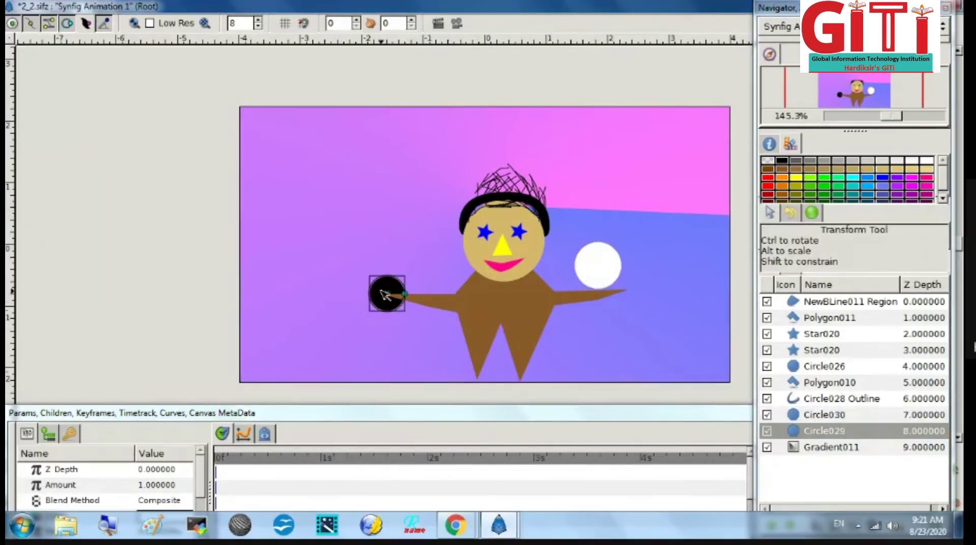
{"action": "left_click_drag", "start_coordinate": [393, 295], "coordinate": [395, 277]}
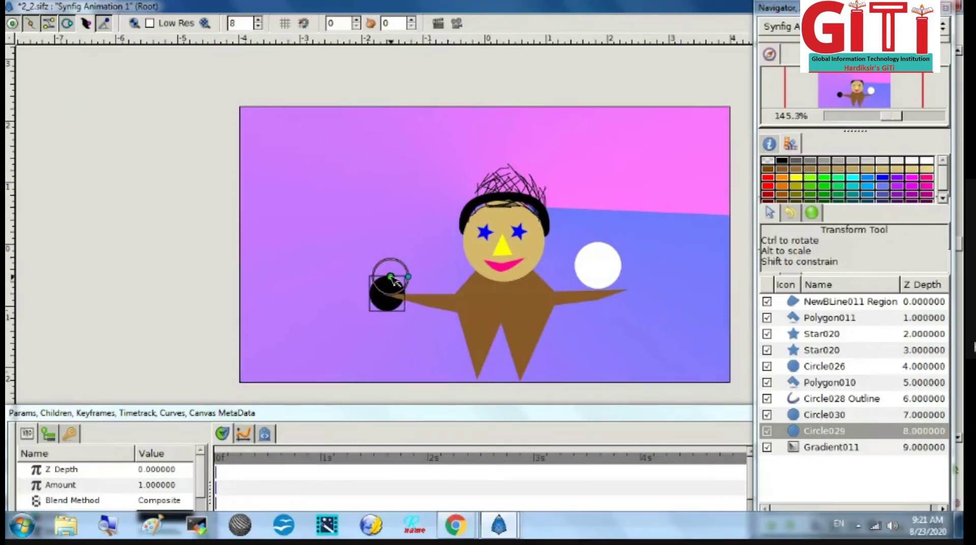
- Reshape the brown body polygon by extending the left arm's tip outward and adjusting the lower-edge vertices of both arms
{"action": "left_click", "coordinate": [405, 302]}
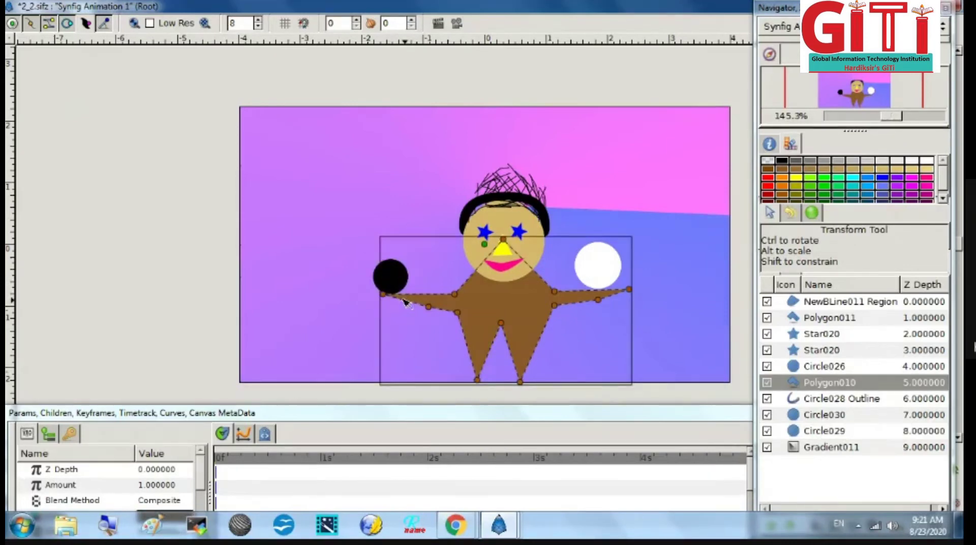
{"action": "left_click_drag", "start_coordinate": [386, 296], "coordinate": [366, 294]}
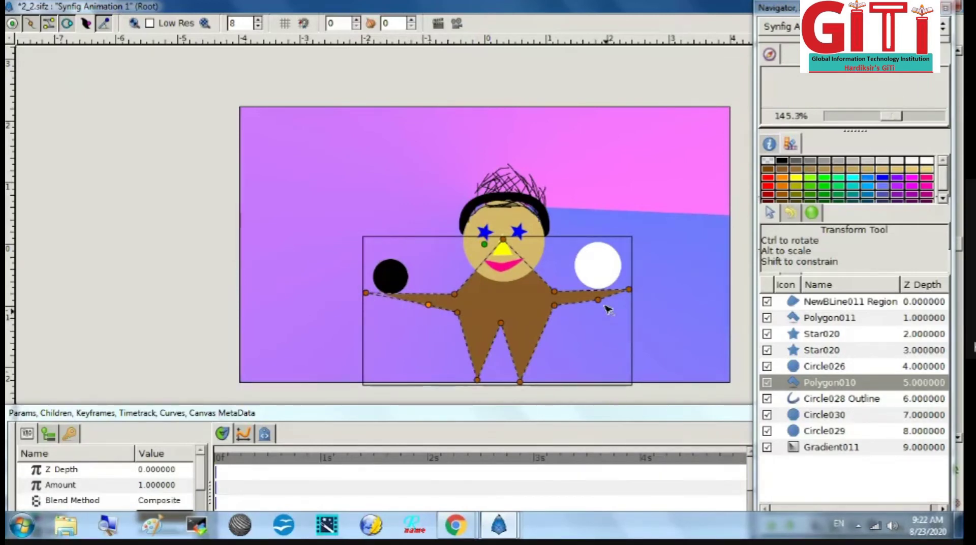
{"action": "left_click", "coordinate": [588, 302]}
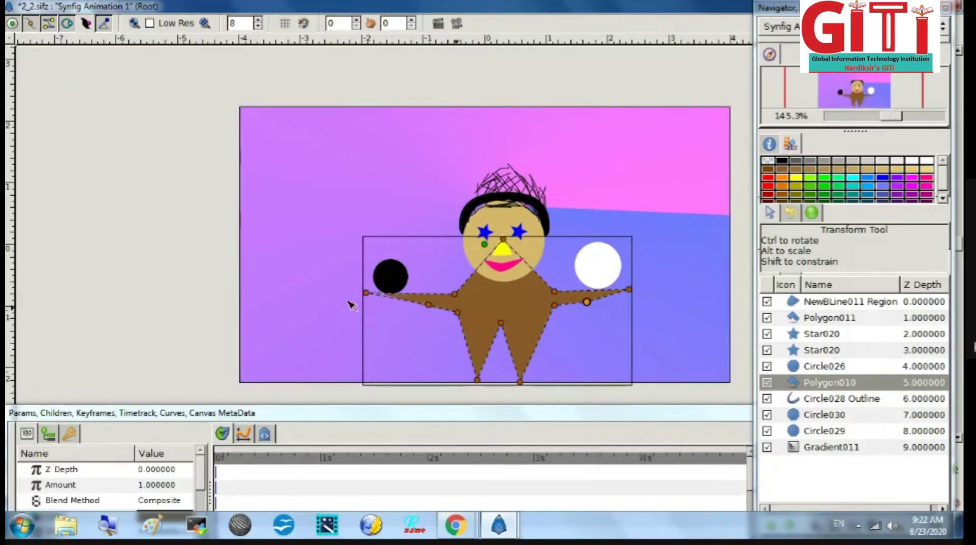
{"action": "left_click_drag", "start_coordinate": [428, 304], "coordinate": [422, 304]}
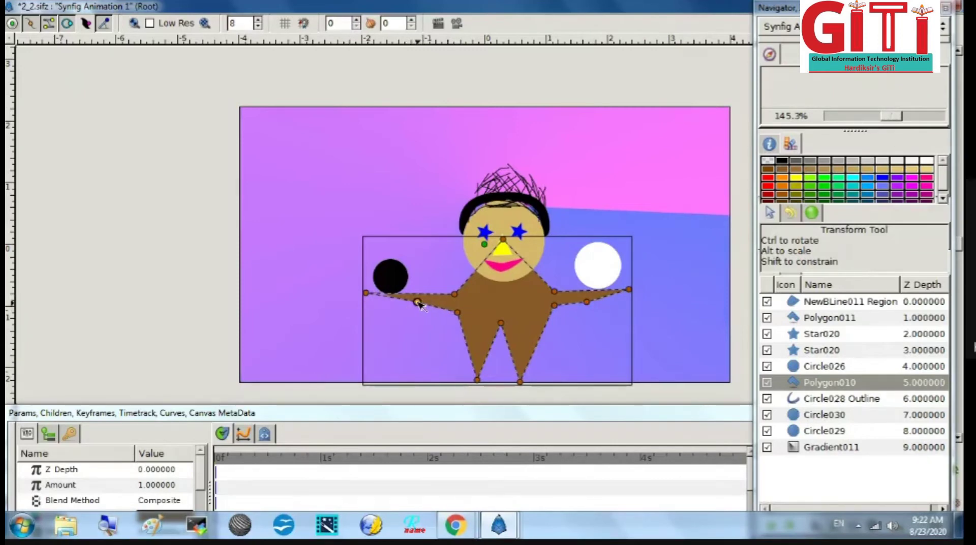
- Shrink the white circle to about 0.65 units wide, move it to rest on the right arm near its tip, and save the file
{"action": "left_click", "coordinate": [601, 266]}
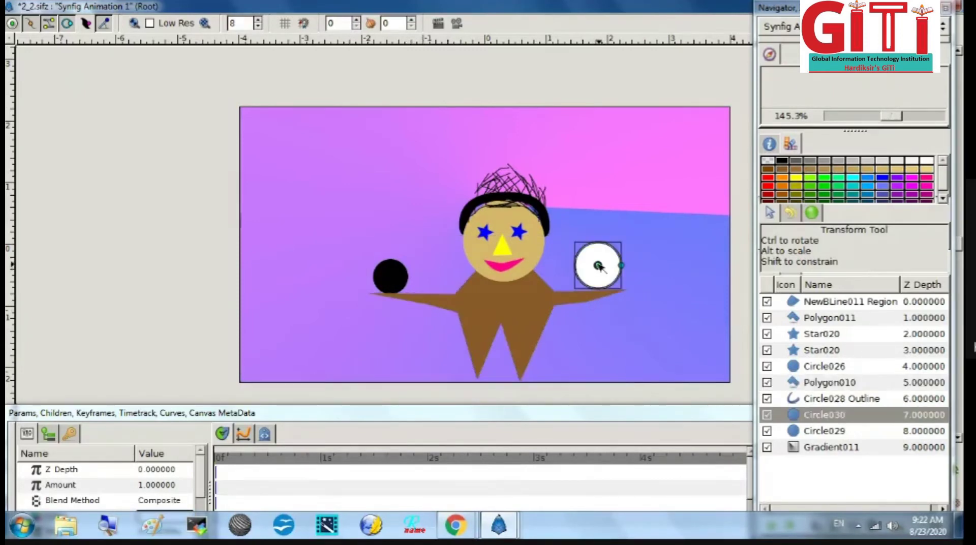
{"action": "mouse_move", "coordinate": [602, 267]}
{"action": "left_mouse_down"}
{"action": "mouse_move", "coordinate": [625, 267]}
{"action": "mouse_move", "coordinate": [606, 271]}
{"action": "left_mouse_up"}
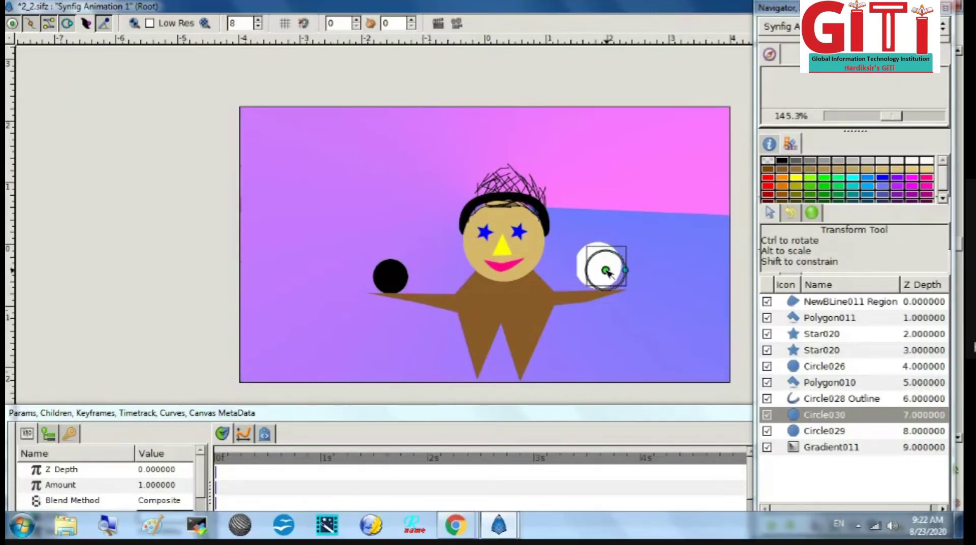
{"action": "left_click", "coordinate": [674, 216]}
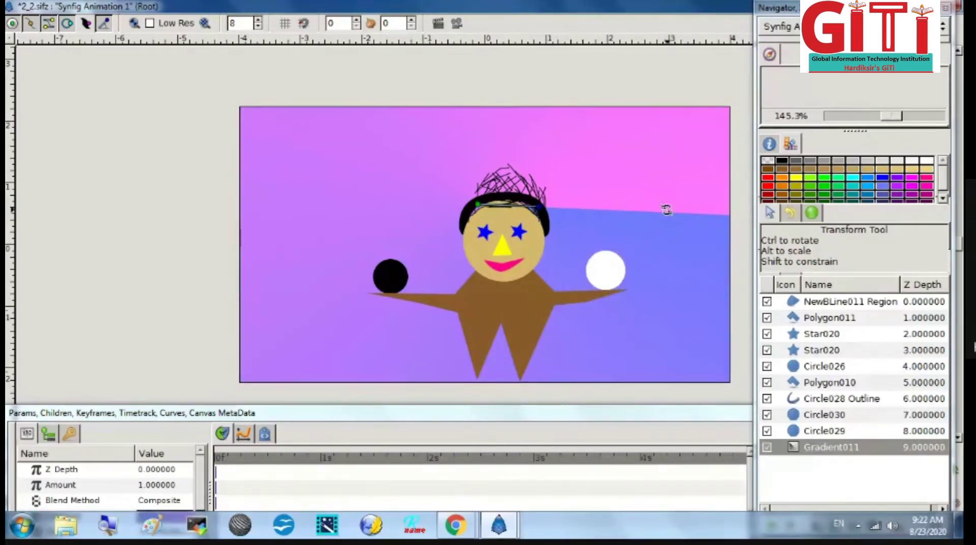
{"action": "key", "text": "ctrl+s"}
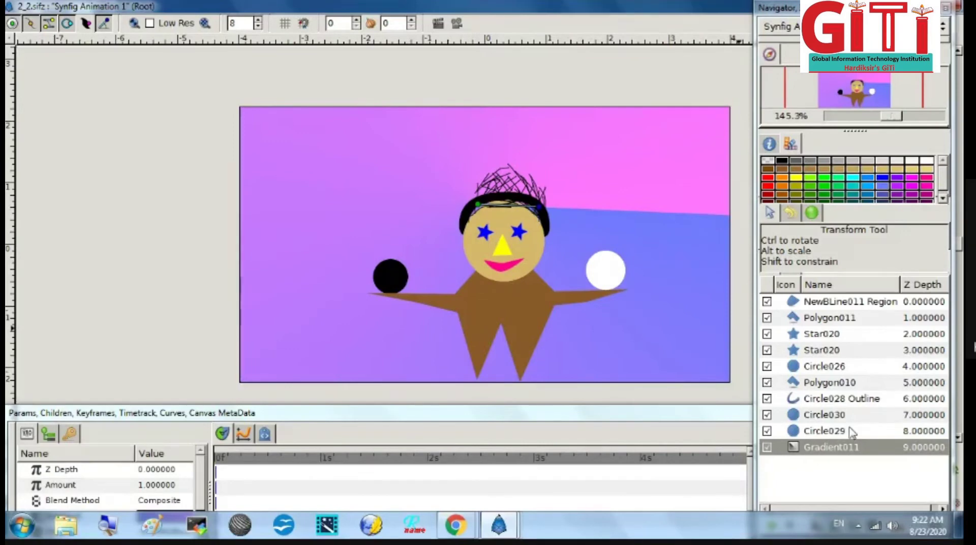
- Move the conical gradient's centre to the figure's chest, turn its direction handle straight up toward the nose, and save the file
{"action": "left_click", "coordinate": [823, 446]}
{"action": "left_click", "coordinate": [786, 451]}
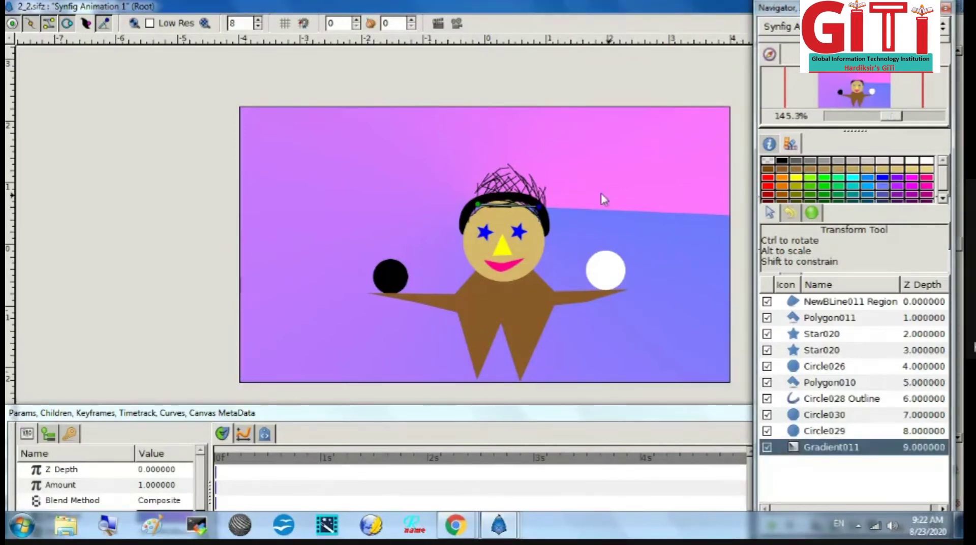
{"action": "left_click_drag", "start_coordinate": [476, 208], "coordinate": [505, 297]}
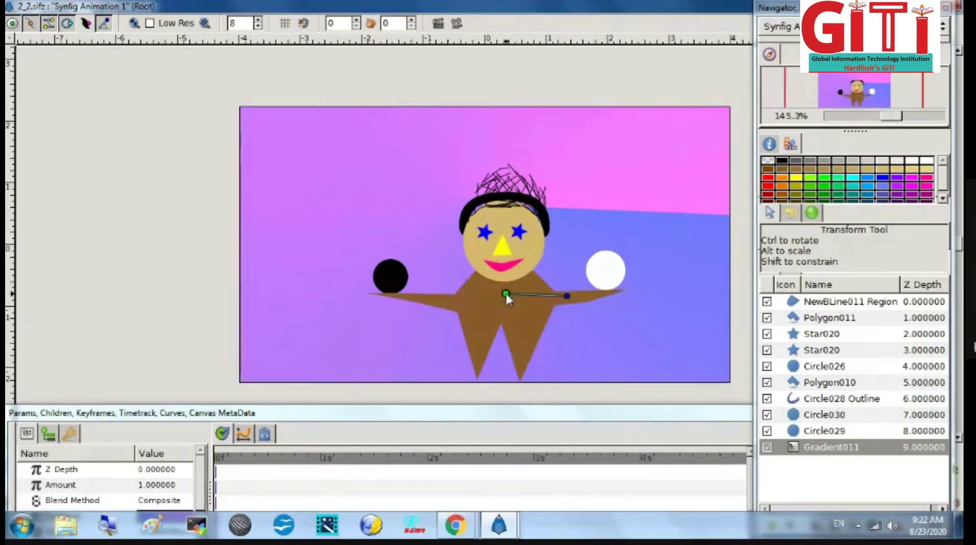
{"action": "left_click_drag", "start_coordinate": [567, 297], "coordinate": [506, 232]}
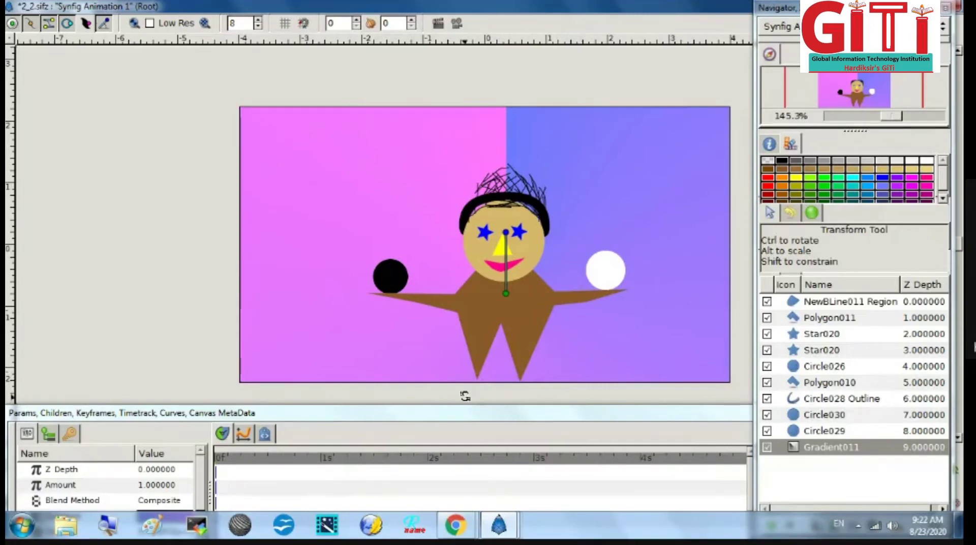
{"action": "key", "text": "ctrl+s"}
- Close the floating Navigator and Params windows to leave the whole canvas in view
{"action": "left_click_drag", "start_coordinate": [915, 8], "coordinate": [914, 275]}
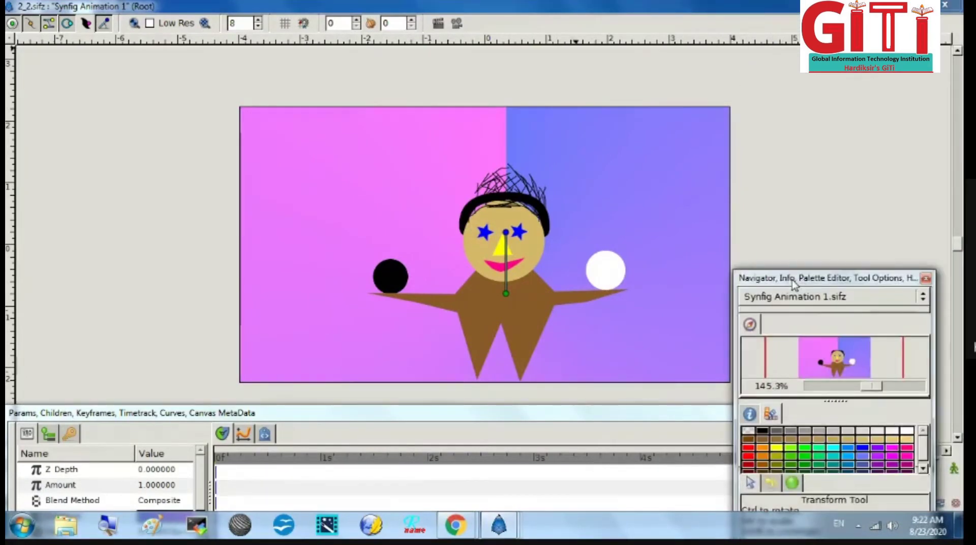
{"action": "left_click", "coordinate": [926, 278]}
{"action": "left_click", "coordinate": [762, 413]}
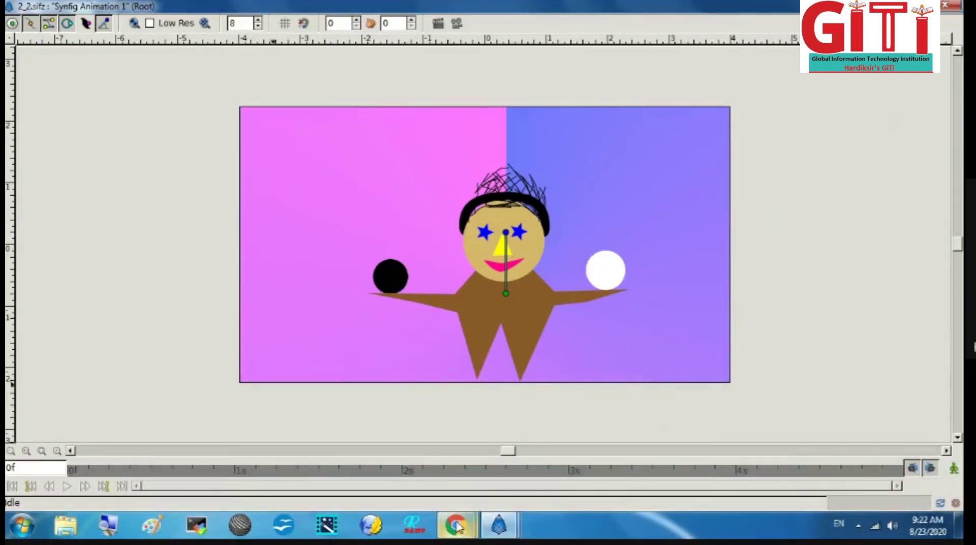
- Set the end time to 2s in the canvas properties' time settings
{"action": "left_click", "coordinate": [11, 43]}
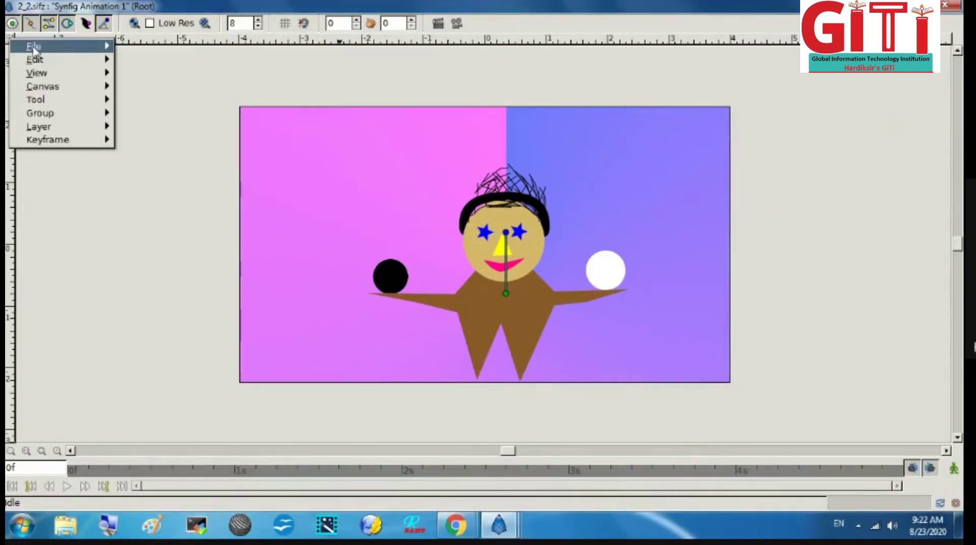
{"action": "mouse_move", "coordinate": [36, 59]}
{"action": "left_click", "coordinate": [176, 215]}
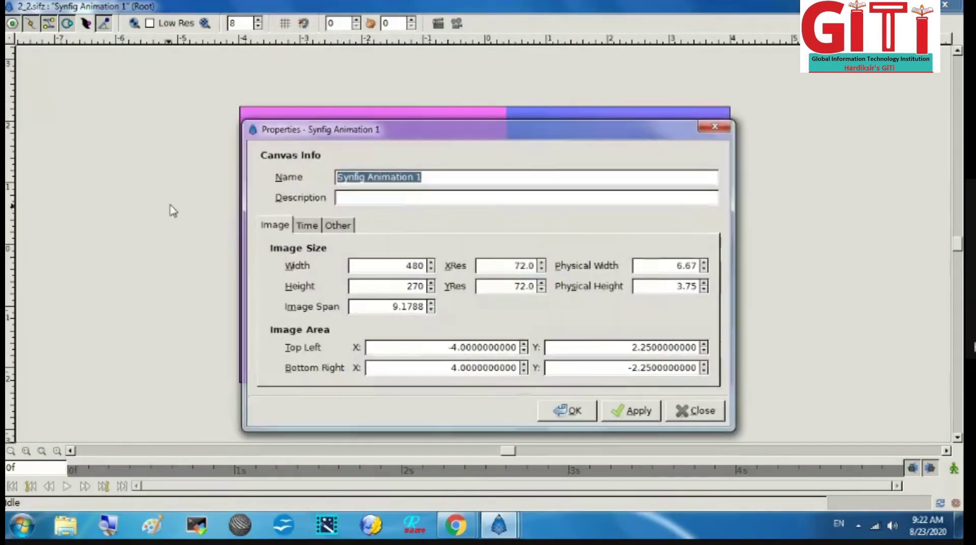
{"action": "left_click", "coordinate": [308, 225]}
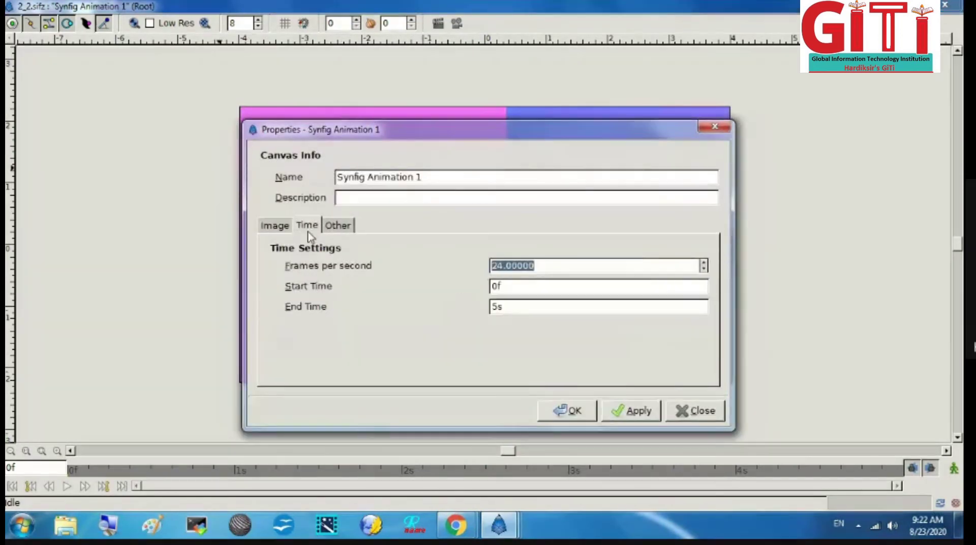
{"action": "left_click", "coordinate": [500, 307]}
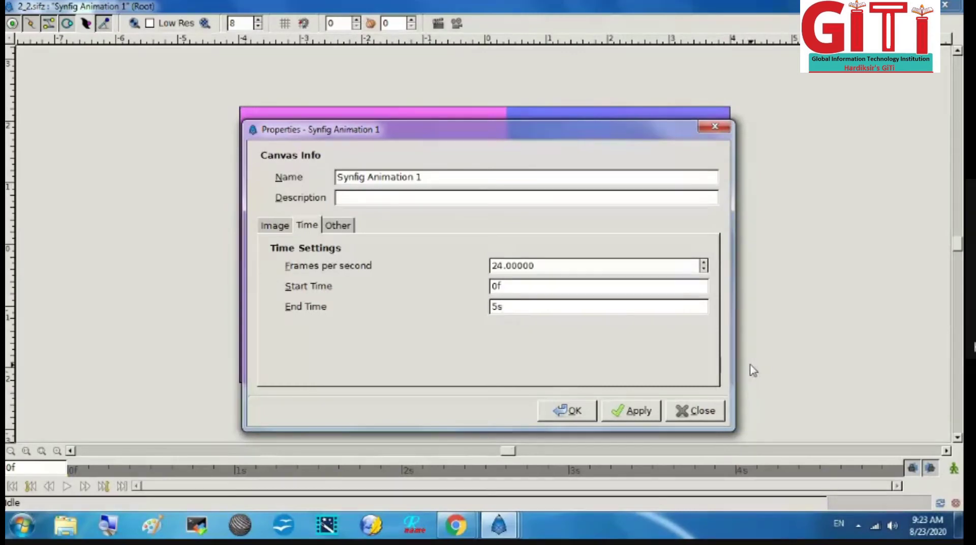
{"action": "key", "text": "BackSpace"}
- Rename the canvas "Ch 2", give it the description "Dancing Dall", and apply the canvas properties
{"action": "left_click_drag", "start_coordinate": [456, 172], "coordinate": [294, 180]}
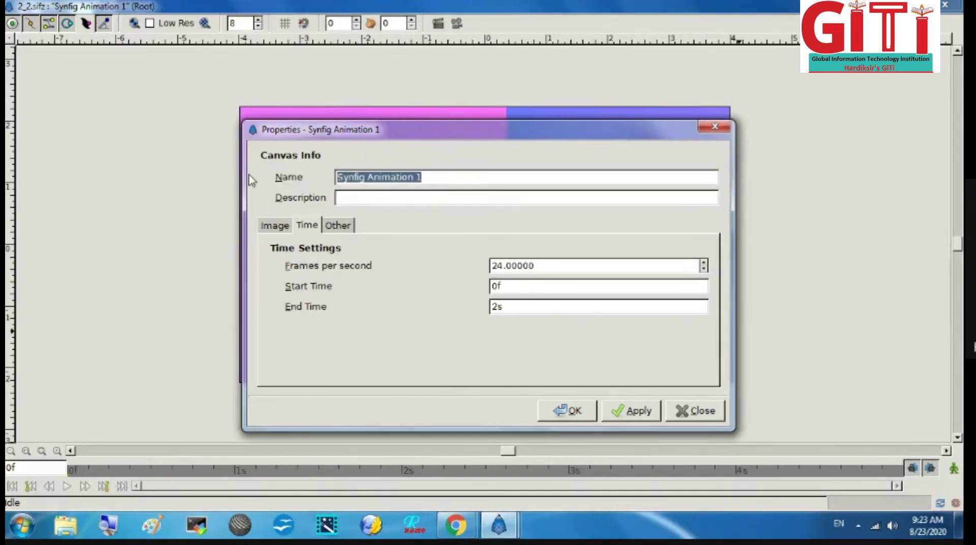
{"action": "type", "text": "XCh"}
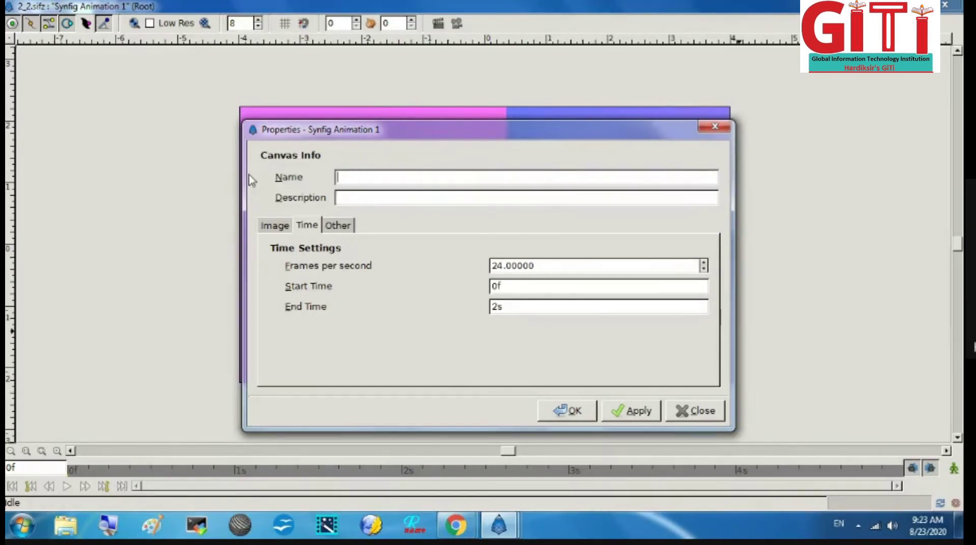
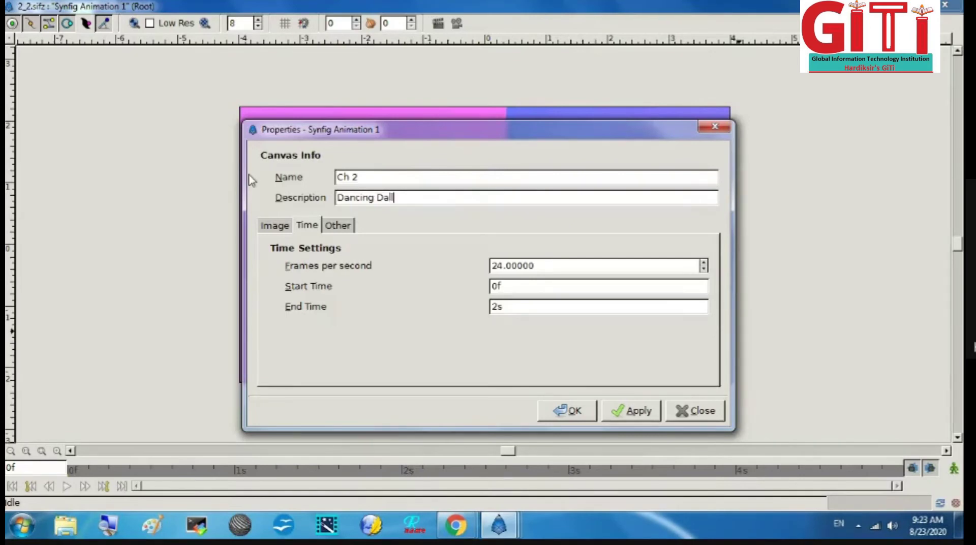
{"action": "left_click", "coordinate": [632, 411]}
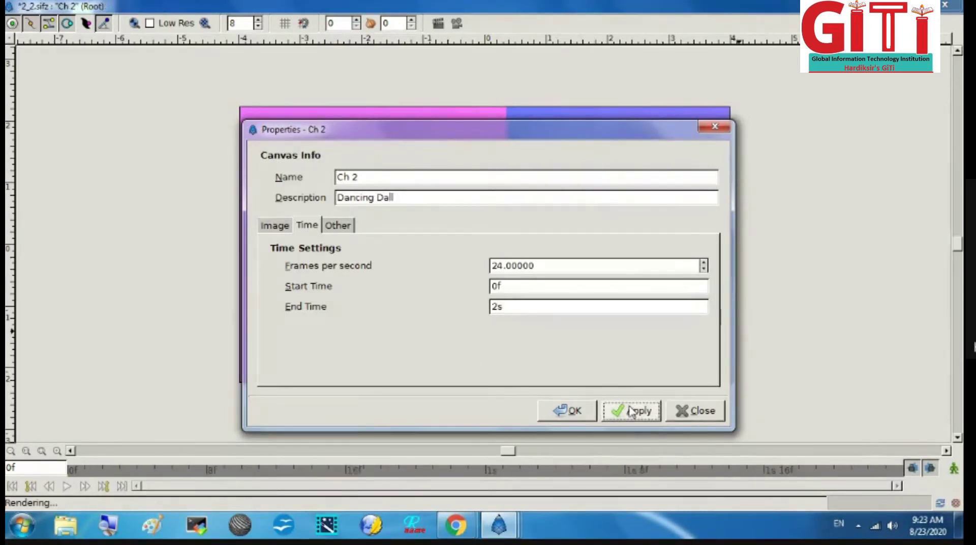
{"action": "left_click", "coordinate": [579, 411]}
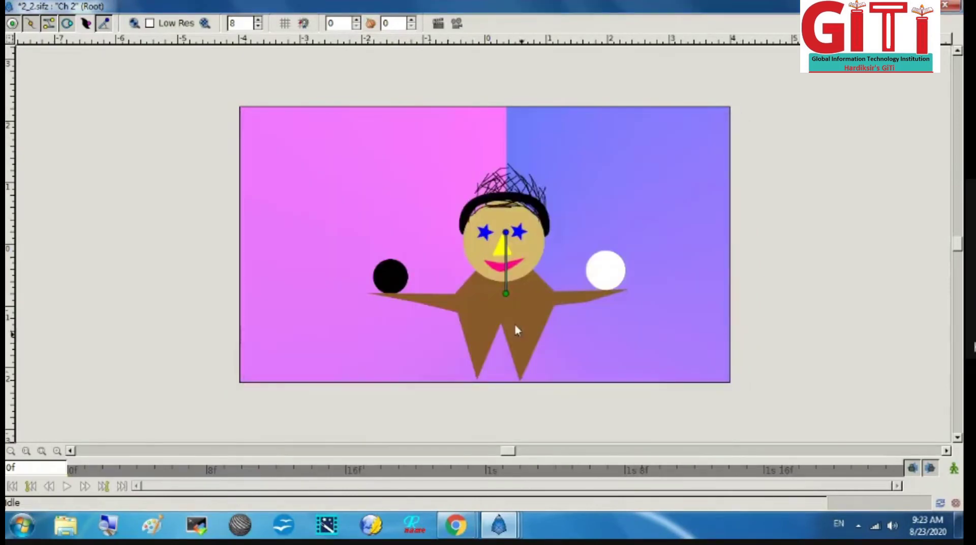
- Turn on animate editing mode and, at frame 1f, move the black ball from the left arm to just above the hair
{"action": "left_click", "coordinate": [953, 469]}
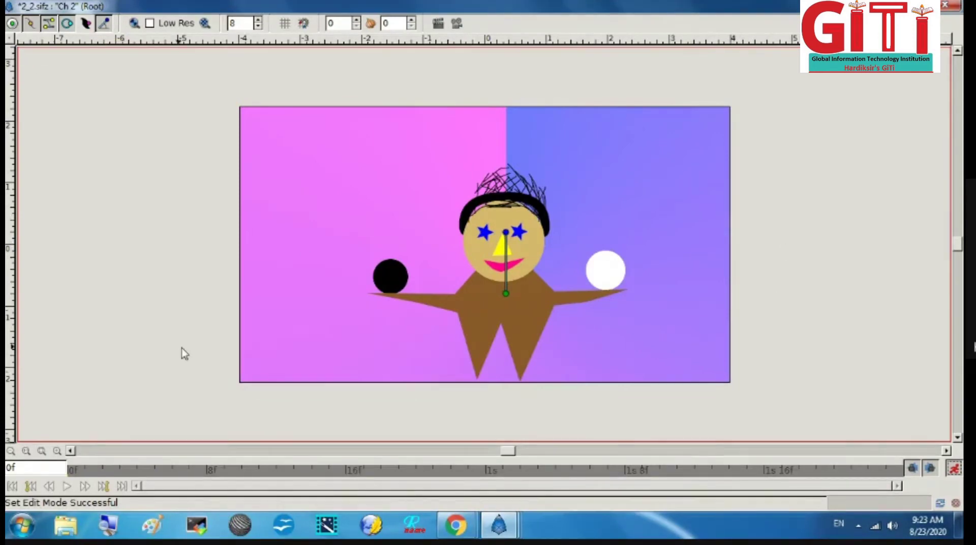
{"action": "left_click", "coordinate": [79, 473]}
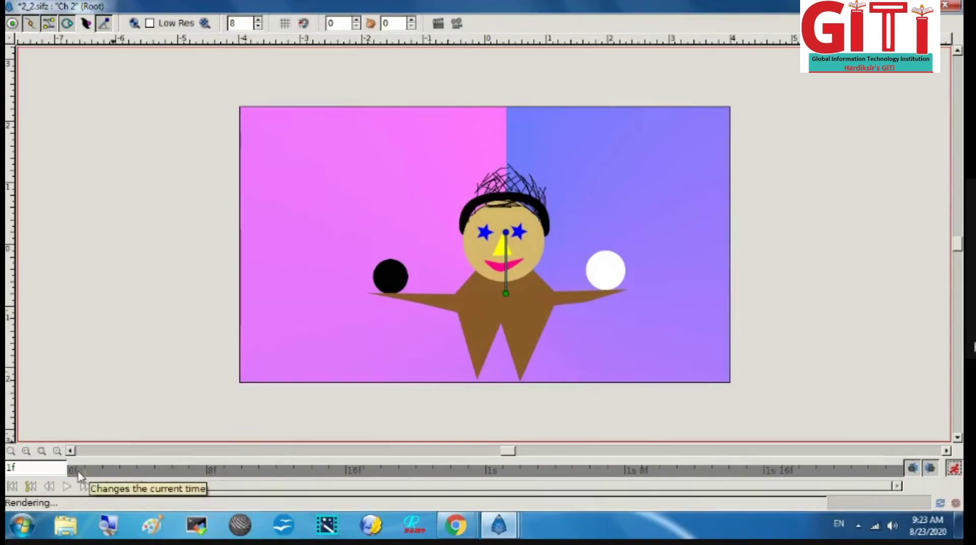
{"action": "left_click", "coordinate": [393, 283]}
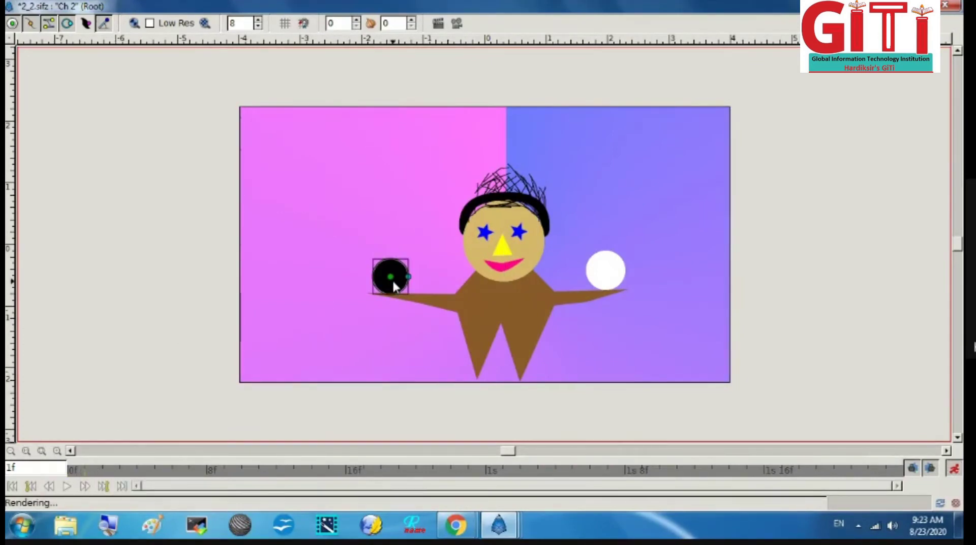
{"action": "left_click_drag", "start_coordinate": [389, 270], "coordinate": [493, 154]}
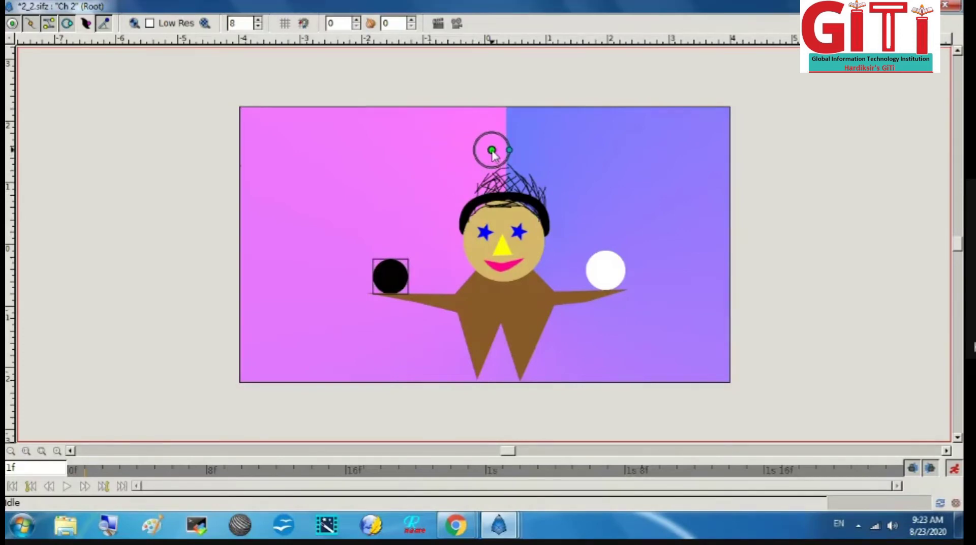
- Raise the white ball above the head at frame 3f, and move the black ball over the right arm at 5f
{"action": "left_click", "coordinate": [122, 473]}
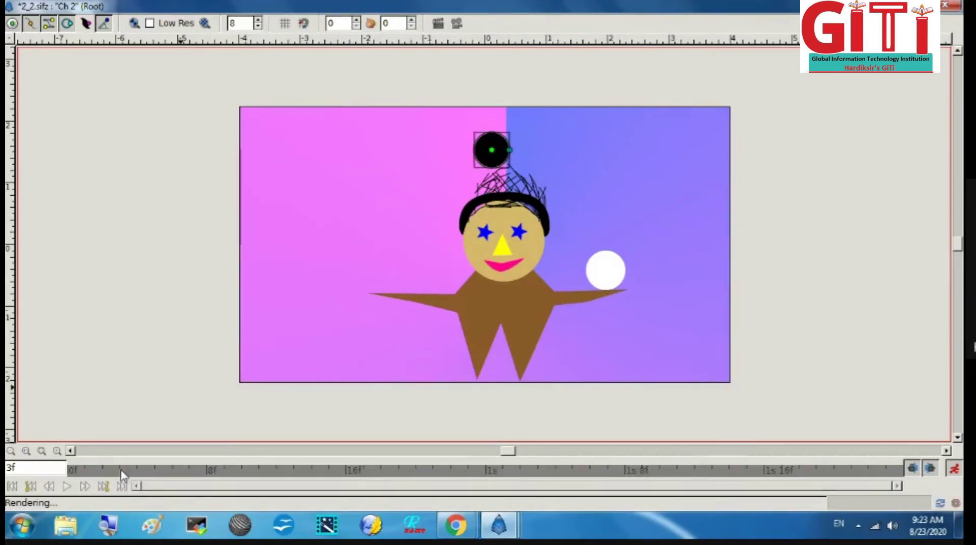
{"action": "left_click", "coordinate": [610, 277]}
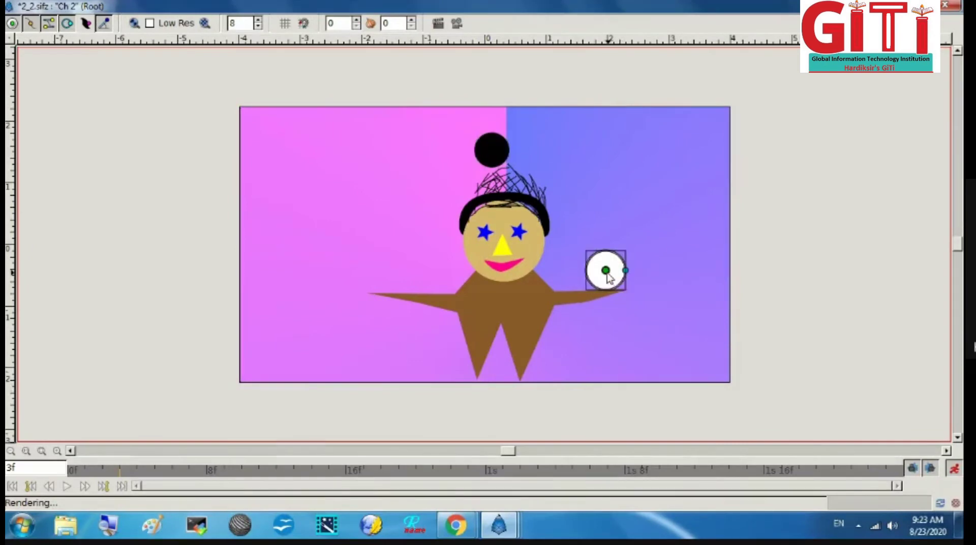
{"action": "left_click_drag", "start_coordinate": [605, 273], "coordinate": [511, 130]}
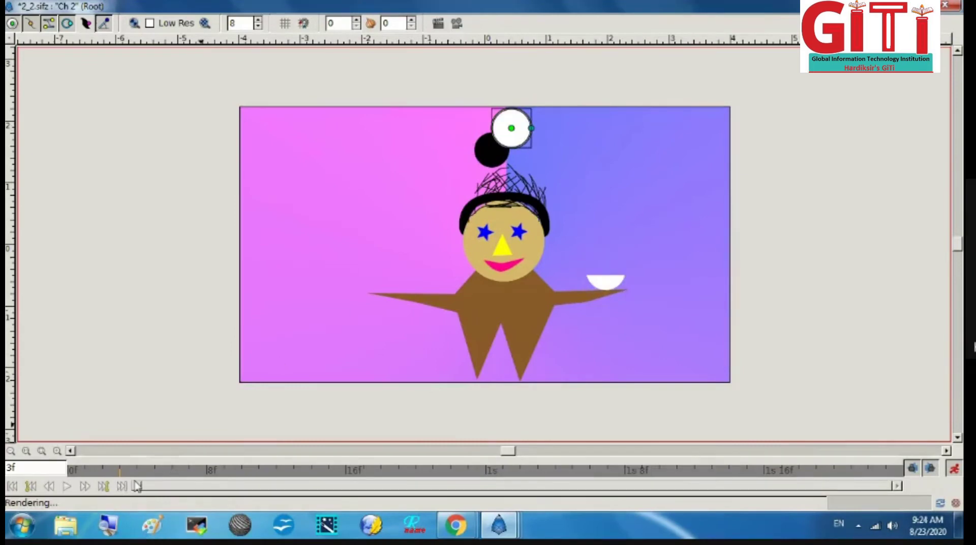
{"action": "left_click", "coordinate": [154, 471]}
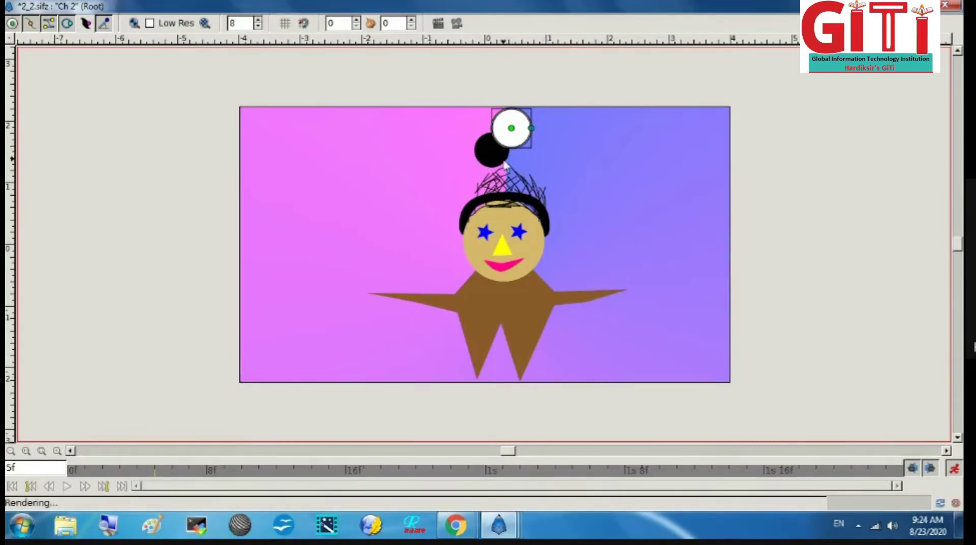
{"action": "left_click", "coordinate": [492, 149]}
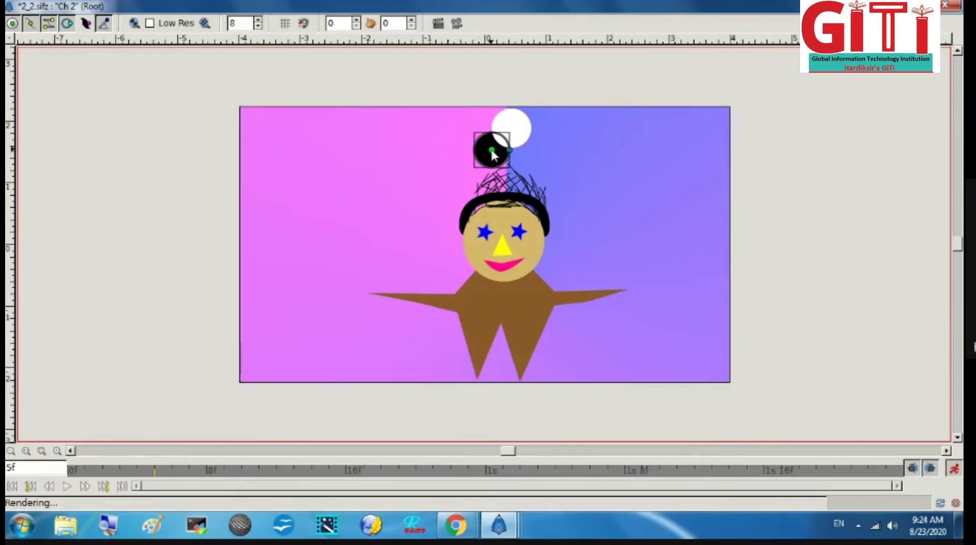
{"action": "left_click_drag", "start_coordinate": [491, 151], "coordinate": [607, 220]}
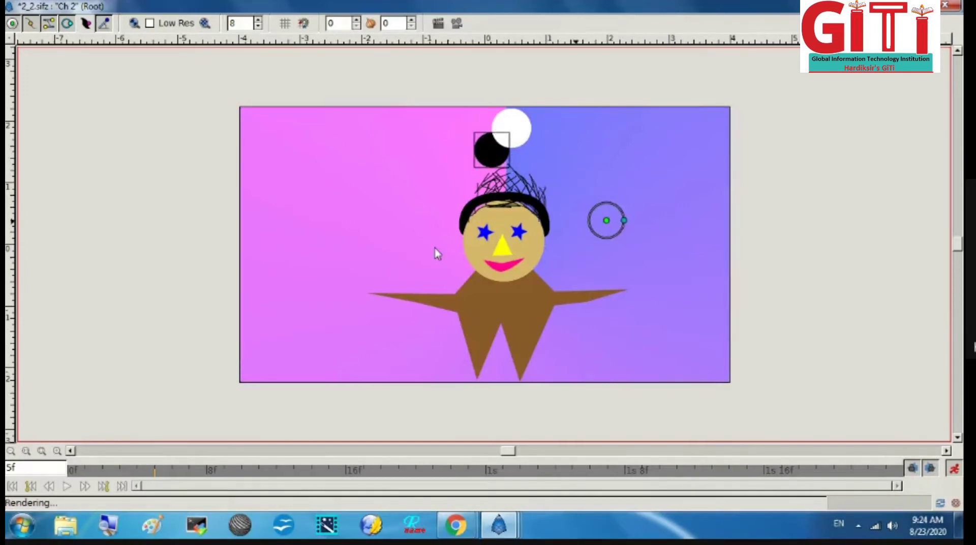
- Move the white ball to the upper left of the head at frame 7f, and lower it toward the left arm at 8f
{"action": "left_click", "coordinate": [190, 470]}
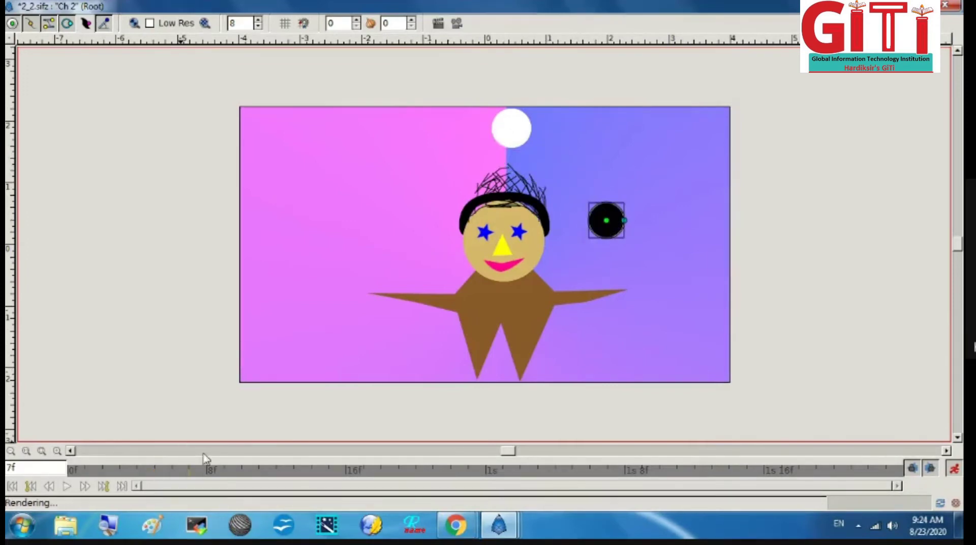
{"action": "left_click", "coordinate": [510, 133]}
{"action": "left_click_drag", "start_coordinate": [511, 128], "coordinate": [424, 191]}
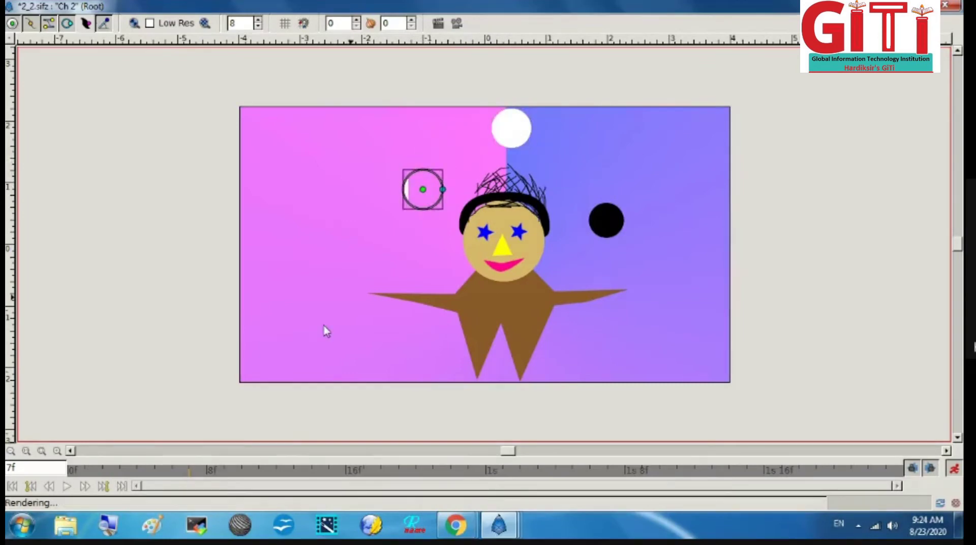
{"action": "left_click", "coordinate": [209, 470]}
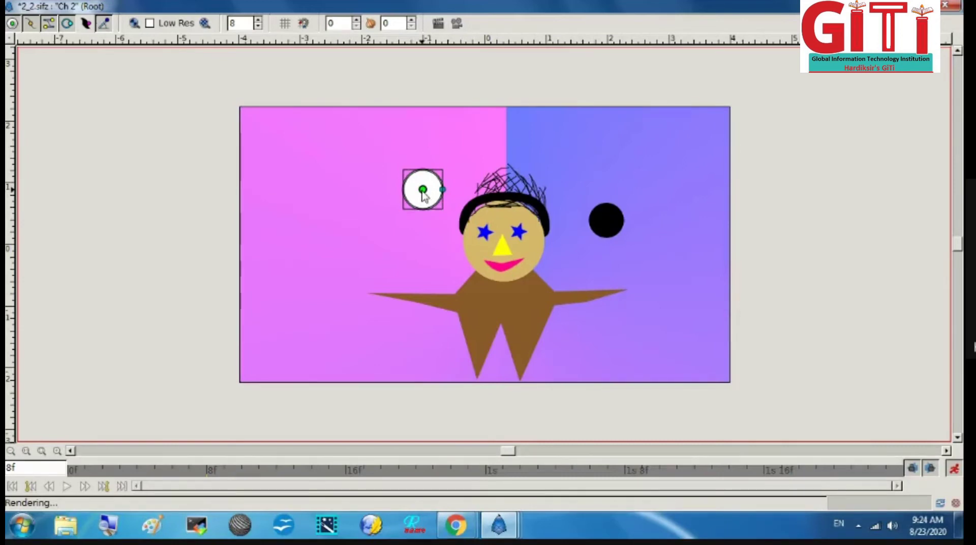
{"action": "left_click_drag", "start_coordinate": [423, 192], "coordinate": [403, 247]}
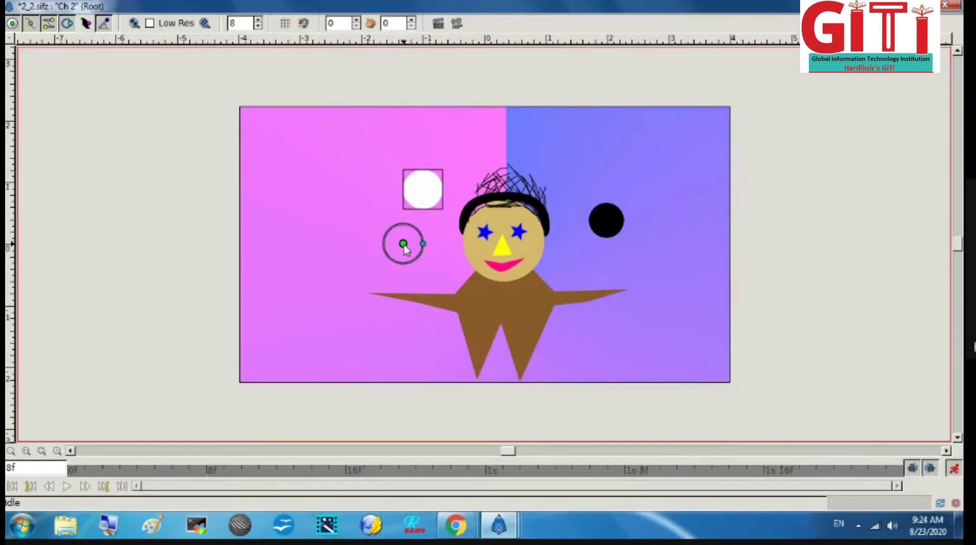
- Lower the black ball onto the right arm at frame 10f, and the white ball onto the left arm at 12f
{"action": "left_click", "coordinate": [243, 472]}
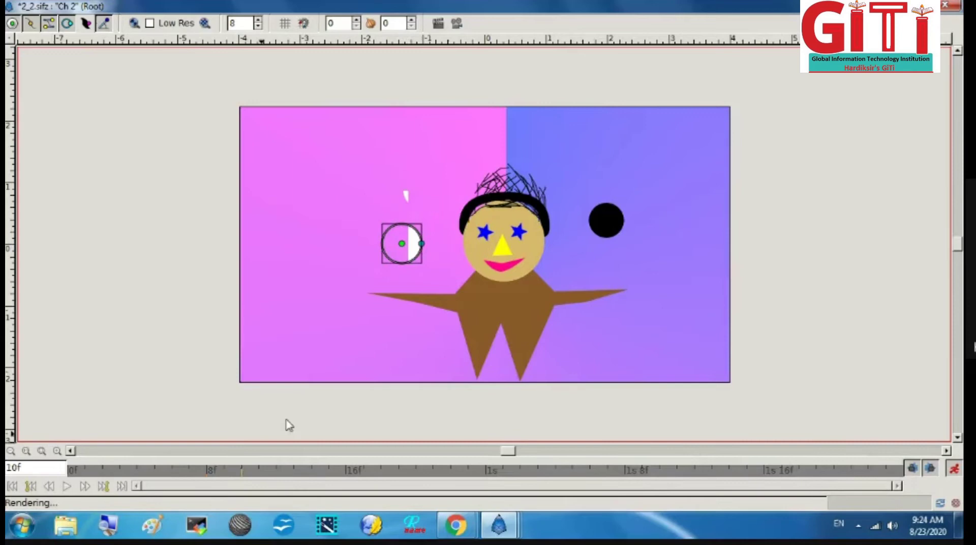
{"action": "left_click", "coordinate": [608, 223]}
{"action": "left_click_drag", "start_coordinate": [606, 222], "coordinate": [607, 270]}
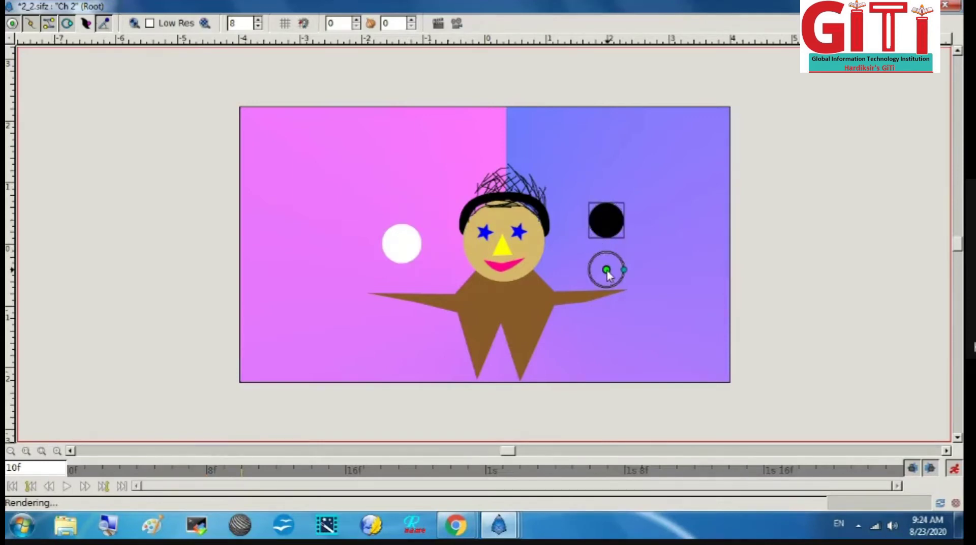
{"action": "left_click", "coordinate": [278, 471]}
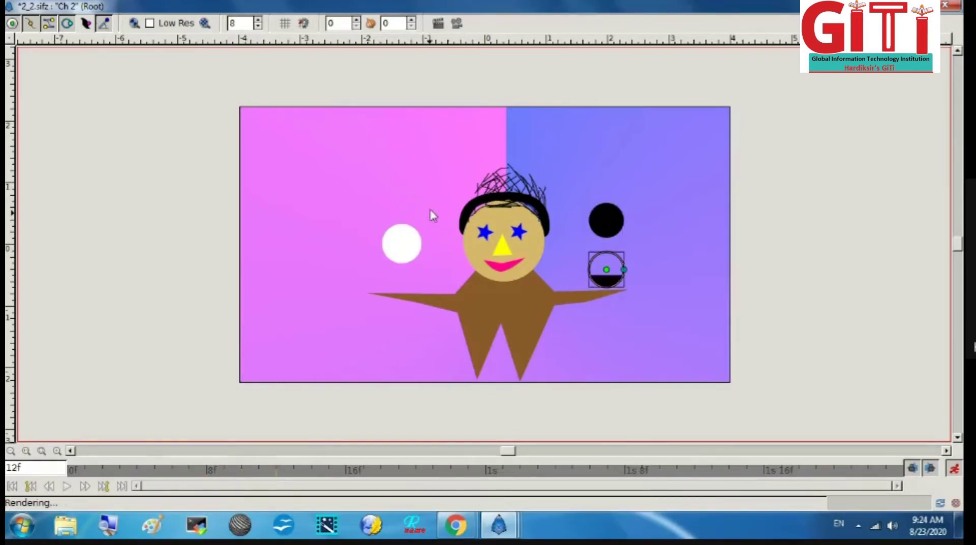
{"action": "left_click", "coordinate": [401, 243]}
{"action": "left_click_drag", "start_coordinate": [402, 244], "coordinate": [391, 275]}
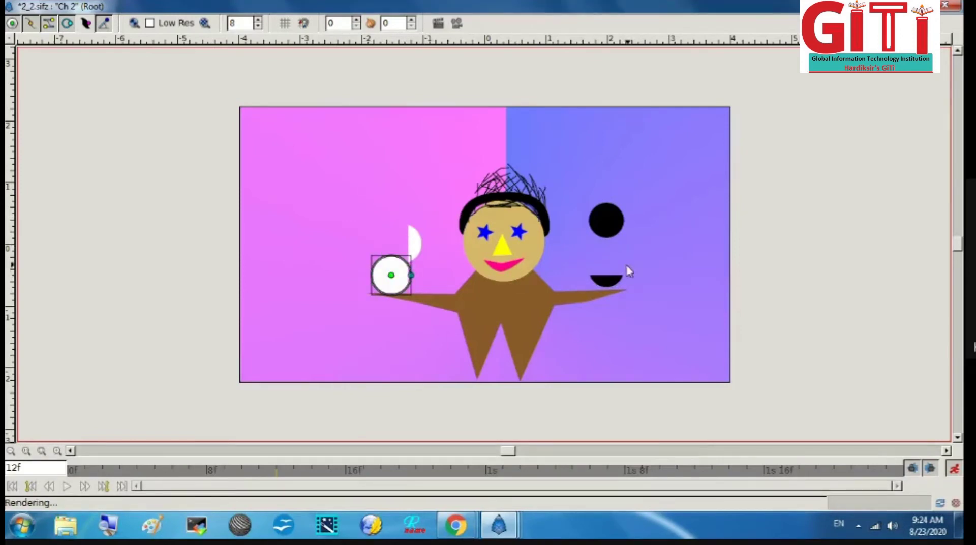
- Lift the white ball off the left arm at frame 15f, and the black ball off the right arm at 18f
{"action": "left_click", "coordinate": [330, 473]}
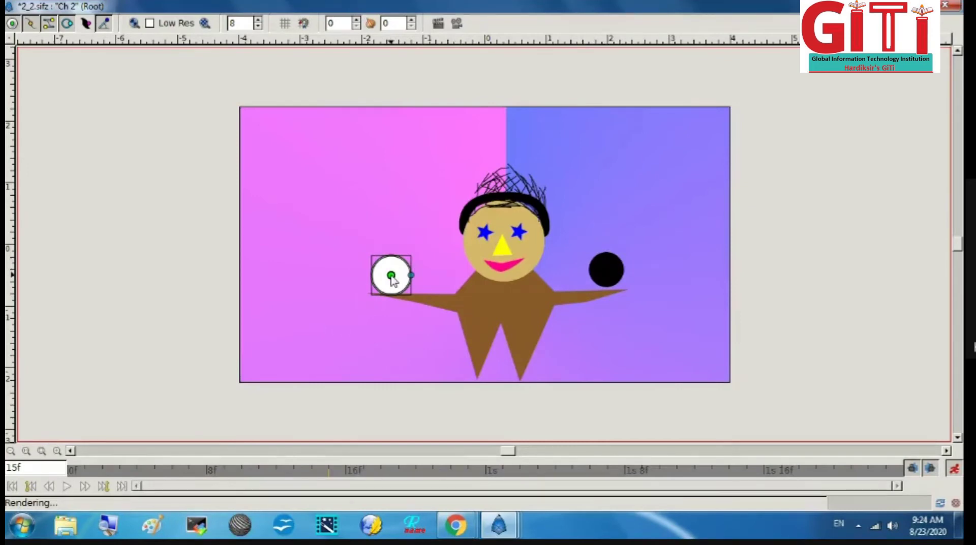
{"action": "left_click_drag", "start_coordinate": [391, 275], "coordinate": [404, 231]}
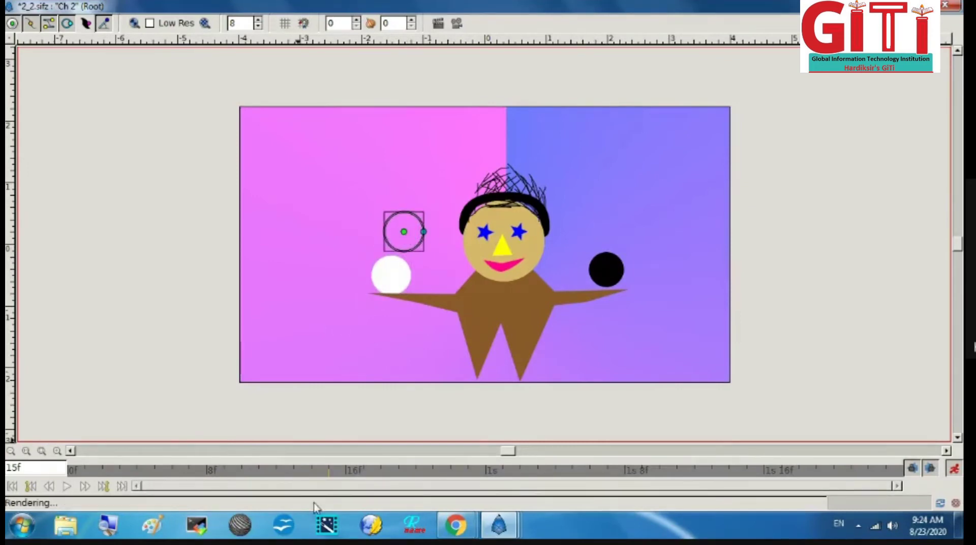
{"action": "left_click", "coordinate": [380, 473]}
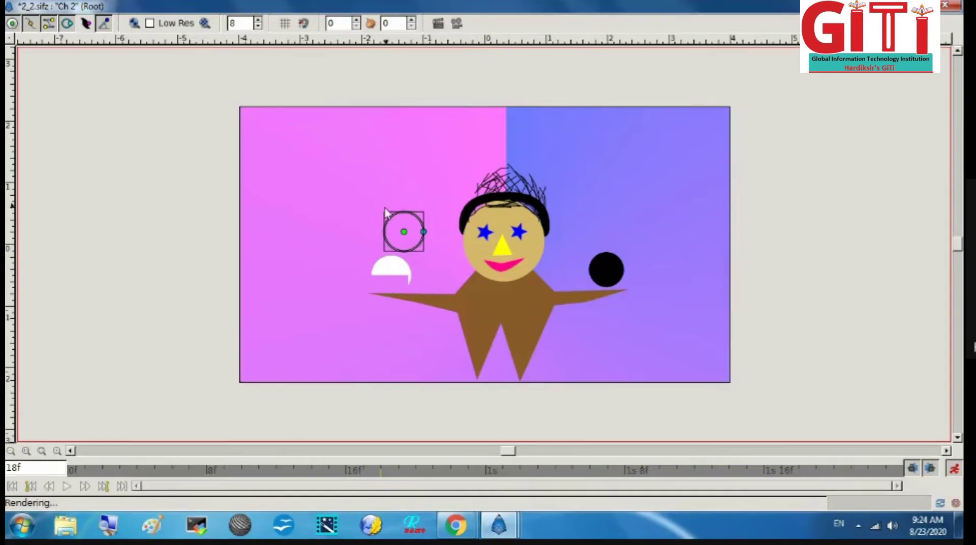
{"action": "left_click", "coordinate": [605, 269]}
{"action": "left_click_drag", "start_coordinate": [606, 269], "coordinate": [601, 214]}
- Move the white ball up to the hair's upper left at frame 23f, and the black ball to its upper right at 1s 4f
{"action": "left_click", "coordinate": [466, 473]}
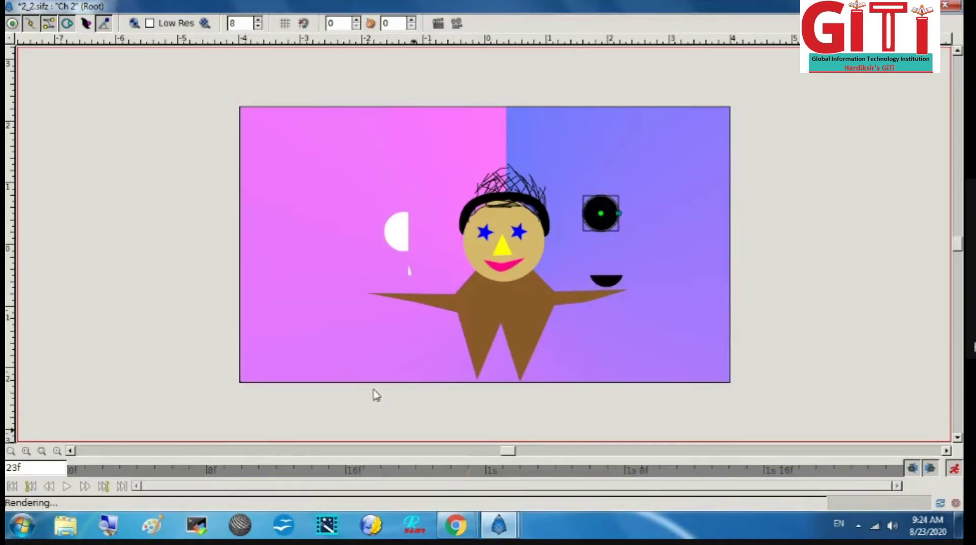
{"action": "left_click", "coordinate": [405, 239]}
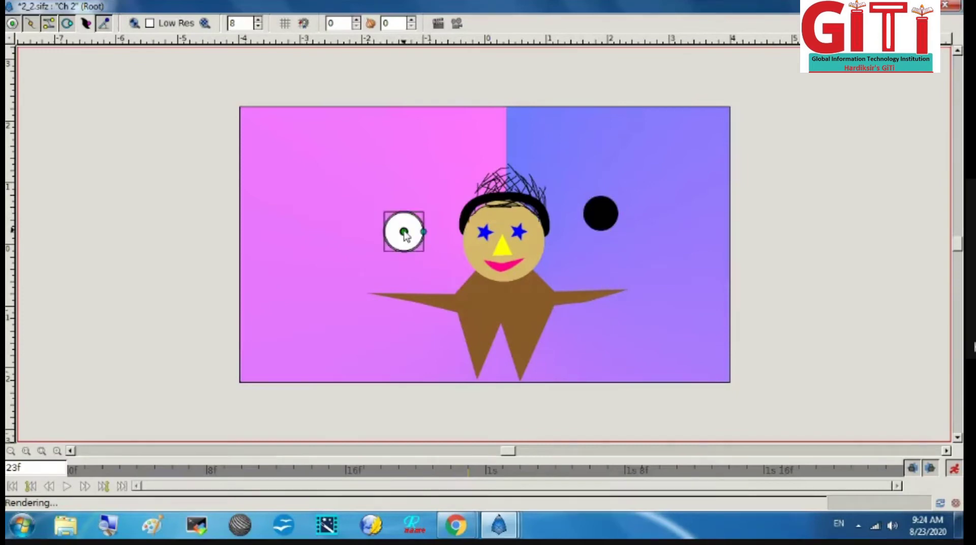
{"action": "left_click_drag", "start_coordinate": [404, 231], "coordinate": [440, 165]}
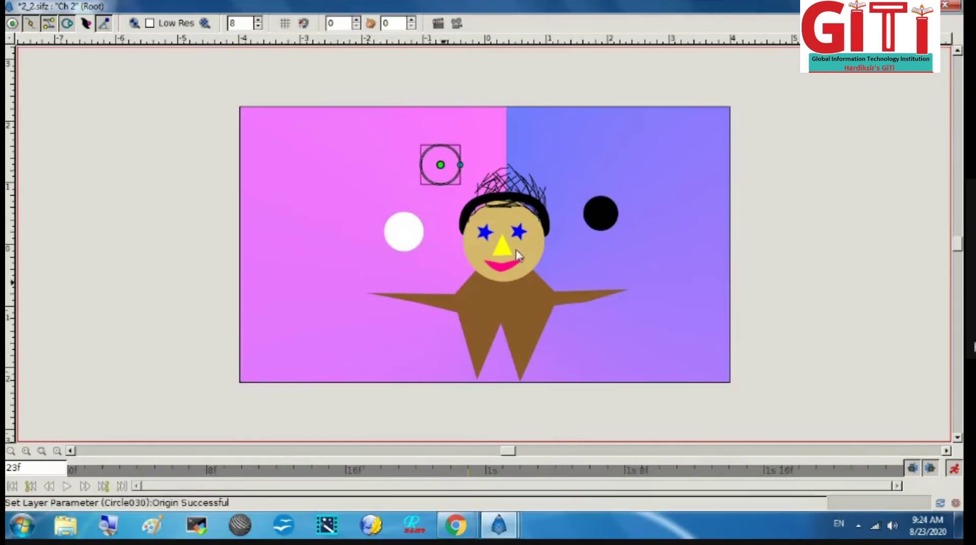
{"action": "left_click", "coordinate": [549, 473]}
{"action": "left_click", "coordinate": [606, 209]}
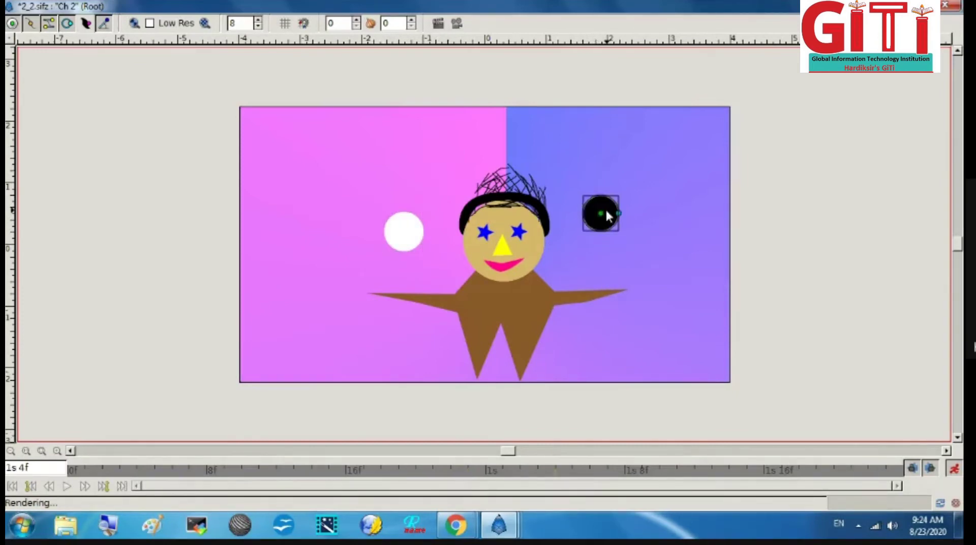
{"action": "left_click_drag", "start_coordinate": [591, 187], "coordinate": [550, 150]}
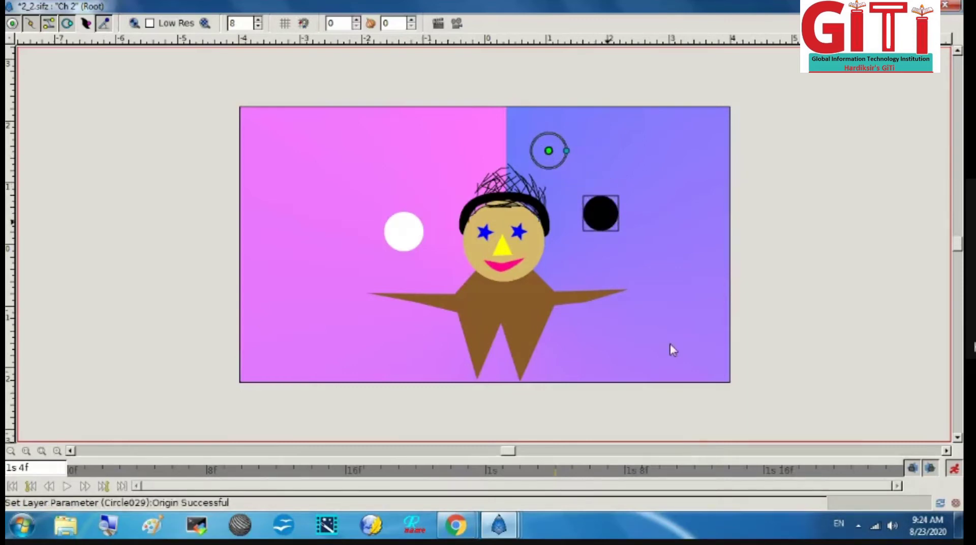
- Raise the white ball to just above the left side of the hair at 1s 9f
{"action": "left_click", "coordinate": [641, 474]}
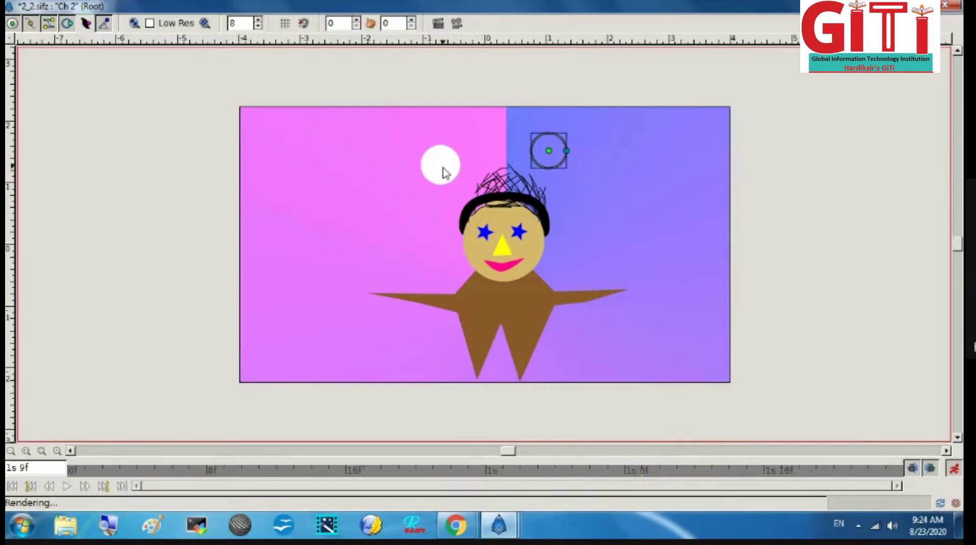
{"action": "left_click", "coordinate": [442, 173]}
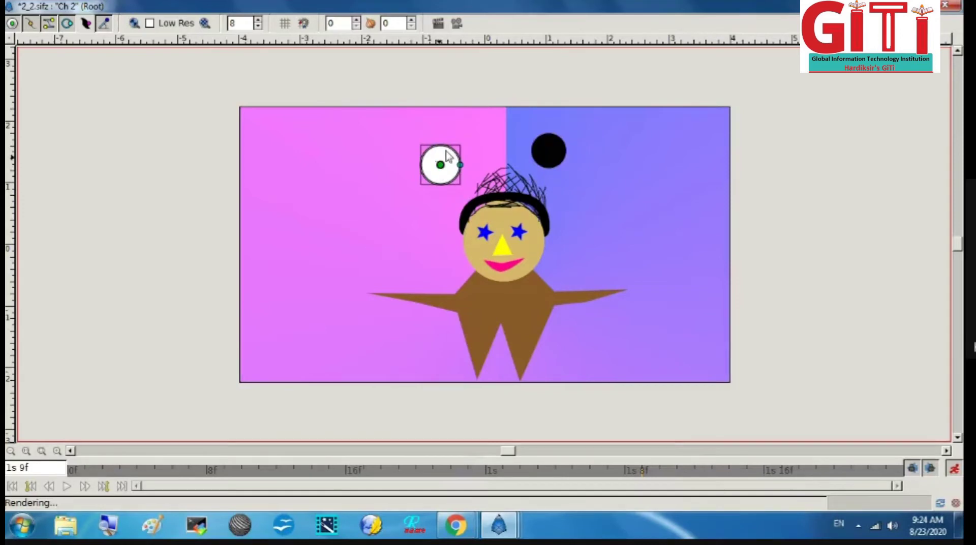
{"action": "left_click_drag", "start_coordinate": [437, 161], "coordinate": [465, 137]}
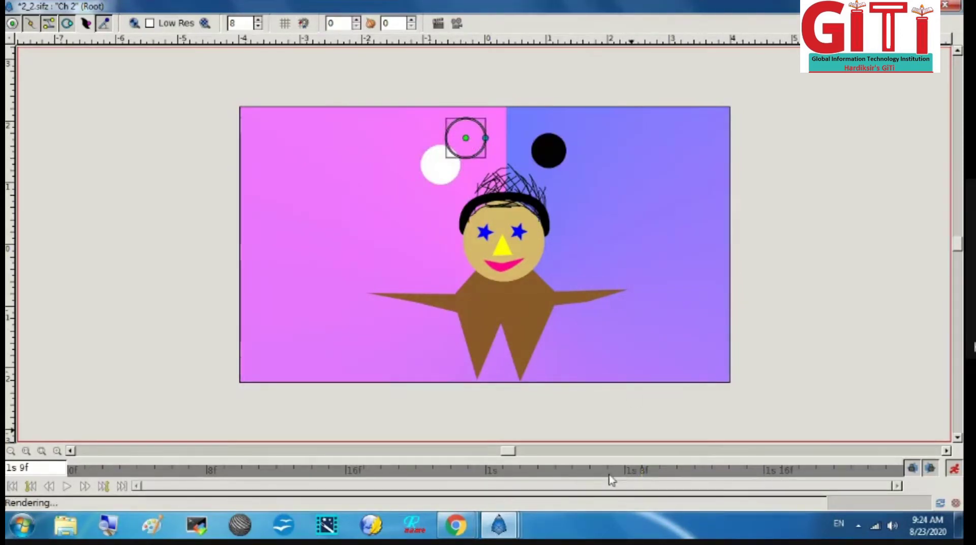
- Move the black ball directly above the hair and the white ball to the top centre of the canvas at 1s 12f
{"action": "left_click", "coordinate": [693, 475]}
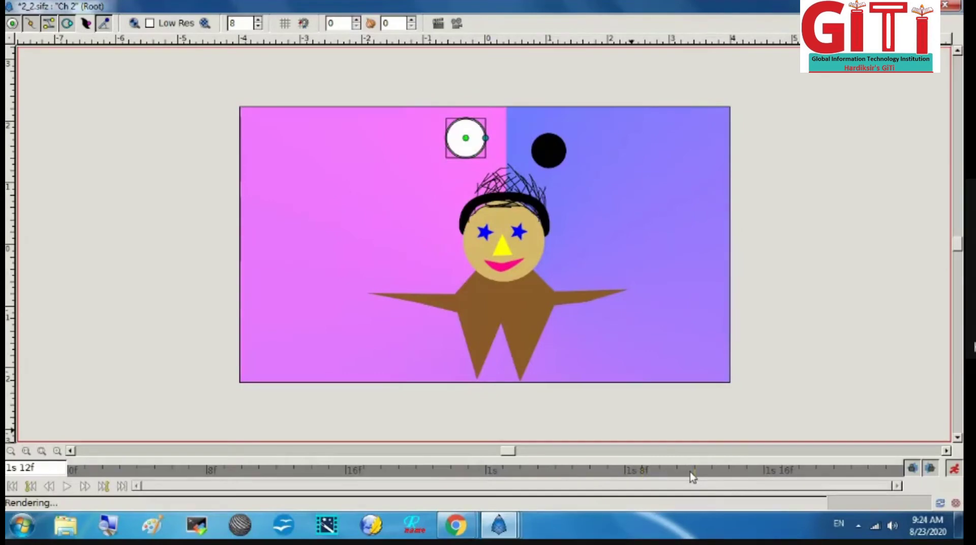
{"action": "left_click", "coordinate": [549, 151]}
{"action": "left_click_drag", "start_coordinate": [549, 151], "coordinate": [504, 126]}
{"action": "left_click", "coordinate": [463, 145]}
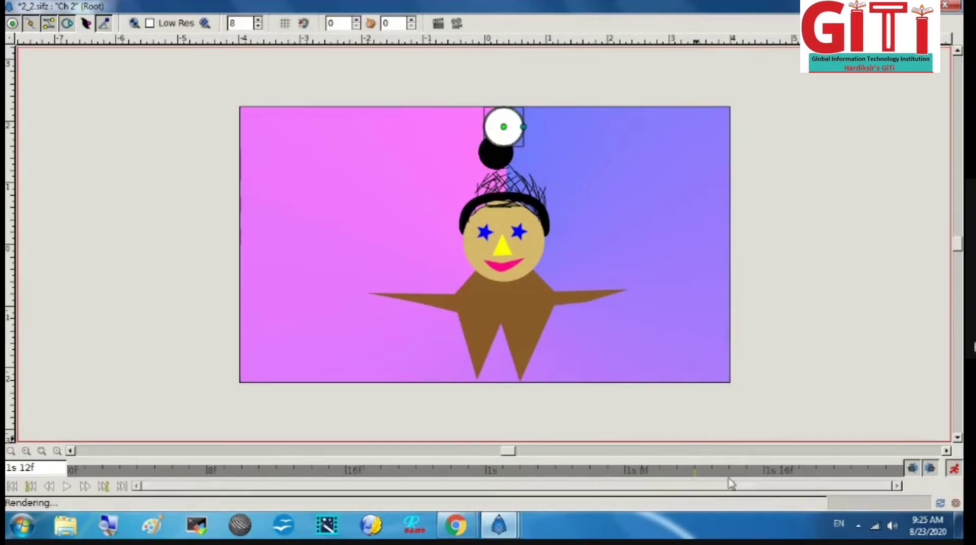
- Move the black ball to the hair's upper left shortly before 1s 16f, and the white ball to its upper right at 1s 19f
{"action": "left_click", "coordinate": [746, 471]}
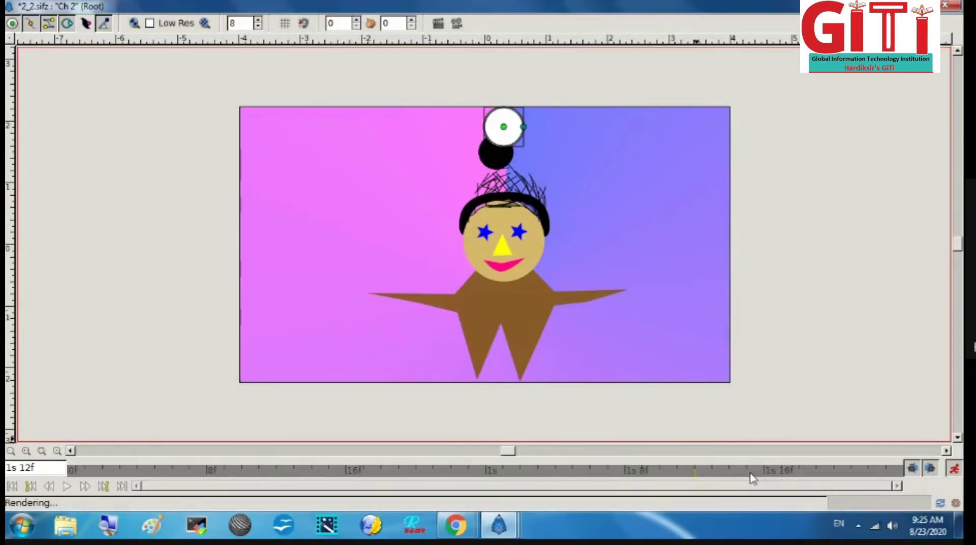
{"action": "left_click", "coordinate": [493, 154]}
{"action": "left_click_drag", "start_coordinate": [495, 149], "coordinate": [408, 173]}
{"action": "left_click", "coordinate": [812, 471]}
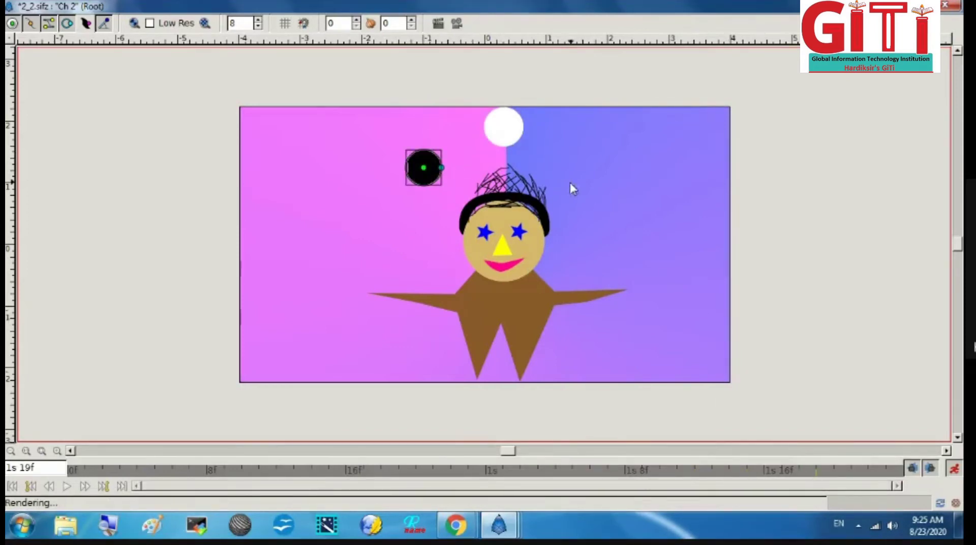
{"action": "left_click", "coordinate": [503, 130]}
{"action": "left_click_drag", "start_coordinate": [503, 131], "coordinate": [568, 144]}
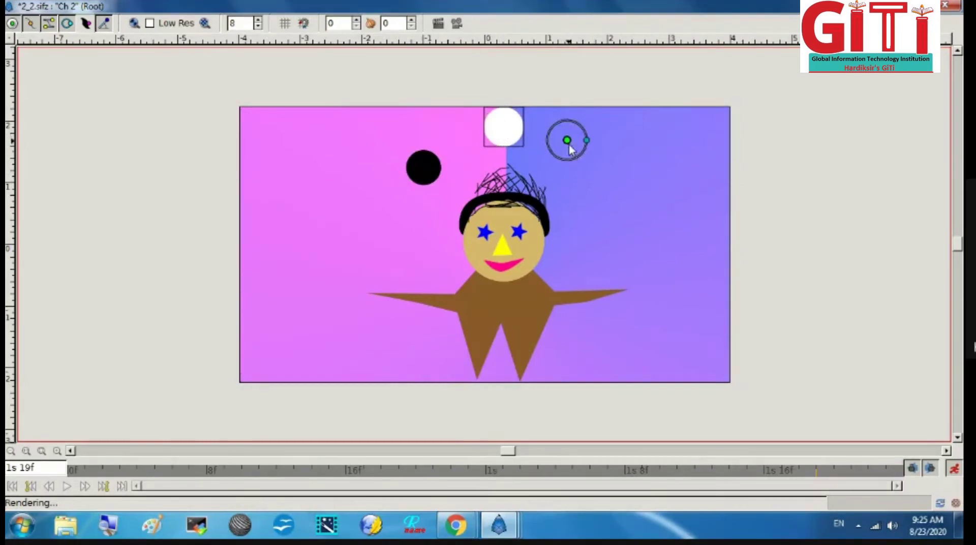
- Lower the black ball beside the left of the head and the white ball on the right at 1s 21f
{"action": "left_click", "coordinate": [858, 474]}
{"action": "left_click", "coordinate": [423, 166]}
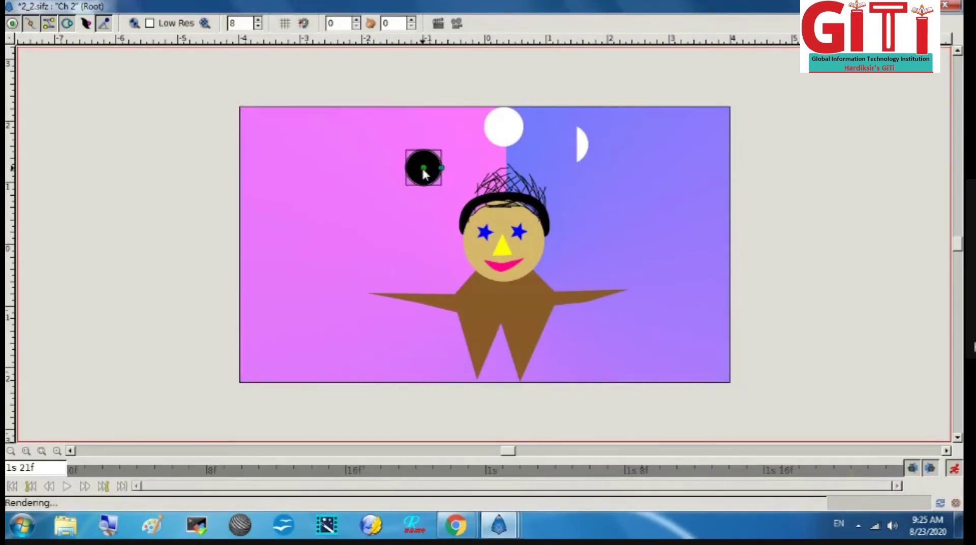
{"action": "left_click_drag", "start_coordinate": [423, 167], "coordinate": [414, 216]}
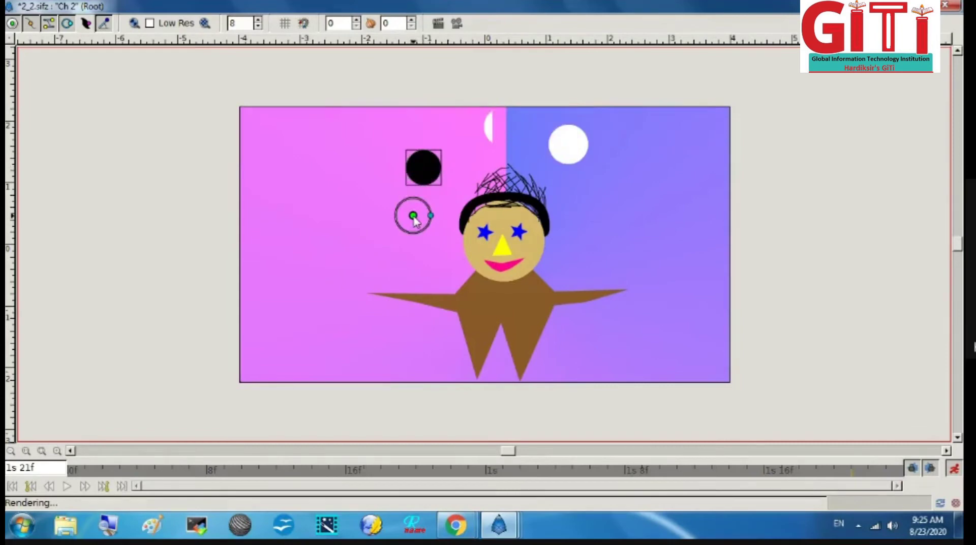
{"action": "left_click", "coordinate": [574, 153]}
{"action": "left_click_drag", "start_coordinate": [578, 157], "coordinate": [609, 203]}
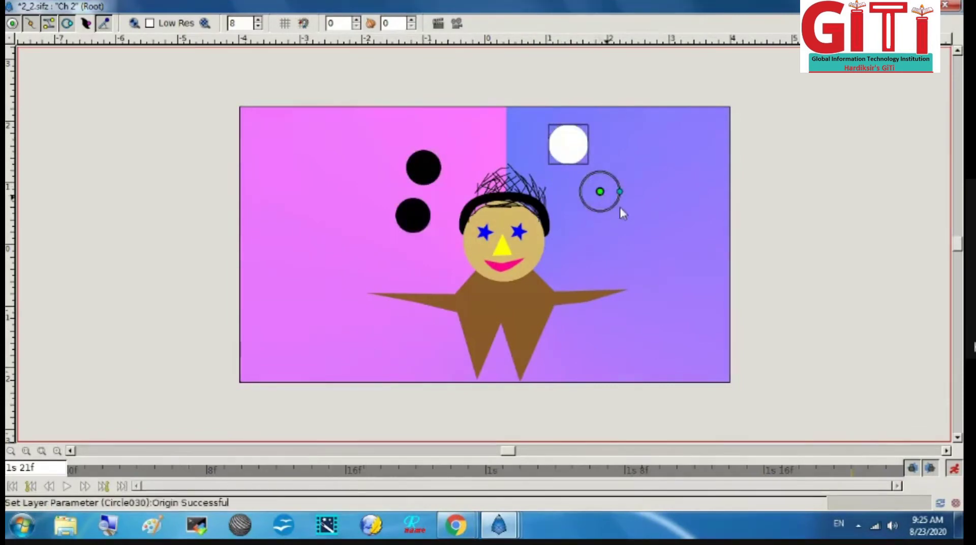
- Lower the black ball to just above the left arm at 1s 23f
{"action": "left_click", "coordinate": [885, 471]}
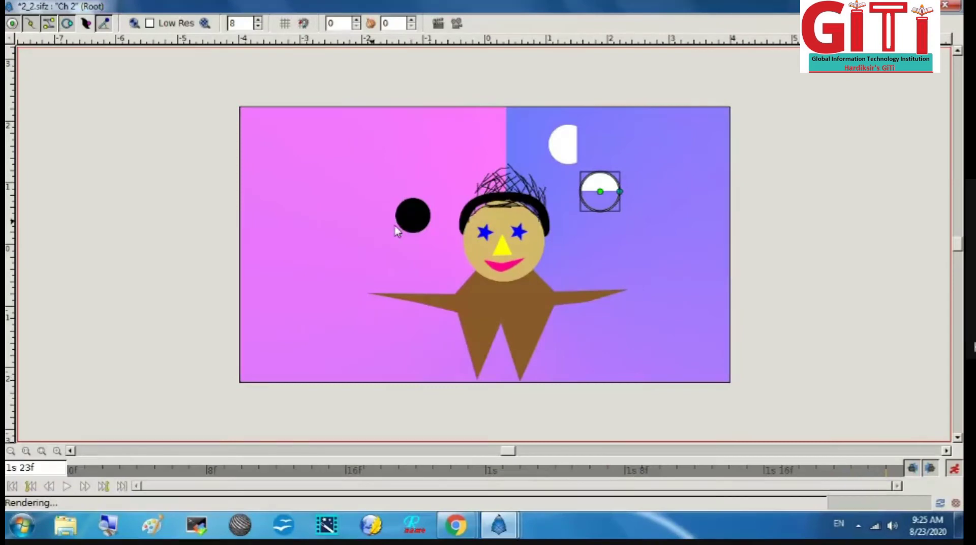
{"action": "left_click", "coordinate": [412, 214]}
{"action": "left_click_drag", "start_coordinate": [412, 215], "coordinate": [394, 274]}
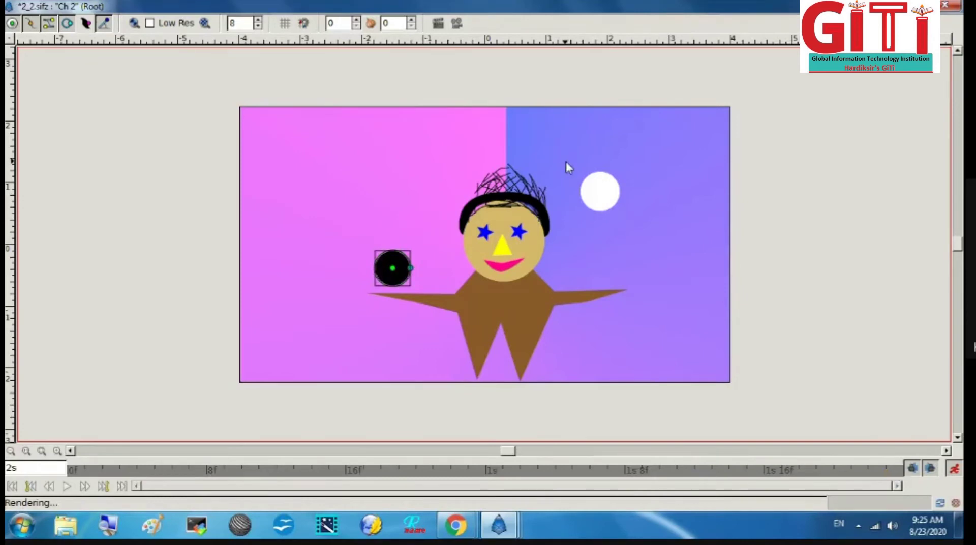
- Place the white ball on the right arm and settle the black ball onto the left arm at 2s
{"action": "left_click", "coordinate": [606, 192]}
{"action": "left_click_drag", "start_coordinate": [601, 194], "coordinate": [605, 272]}
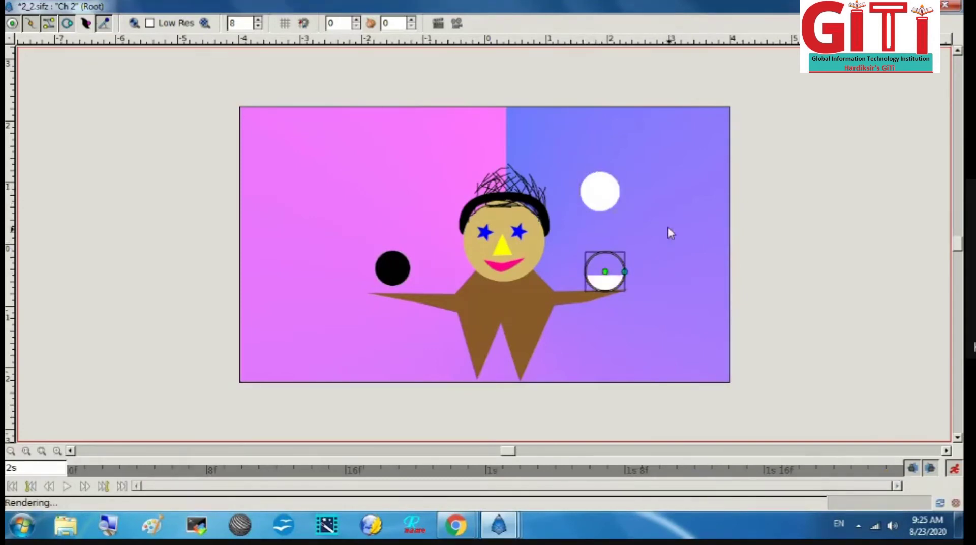
{"action": "left_click", "coordinate": [395, 274]}
{"action": "left_click_drag", "start_coordinate": [394, 279], "coordinate": [393, 277]}
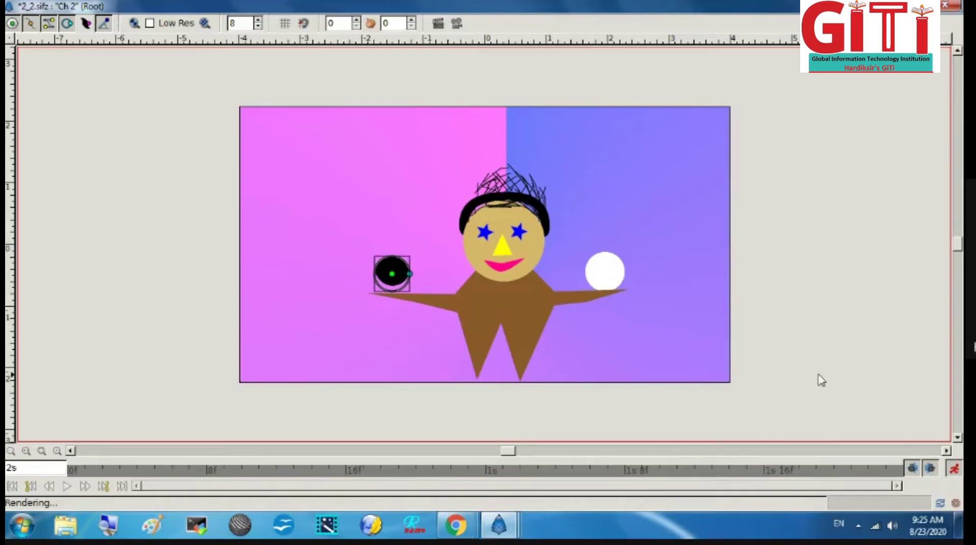
- Adjust the tangent at the middle of the mouth's upper edge at frame 1f, then return to 0f and save the file
{"action": "left_click", "coordinate": [90, 467]}
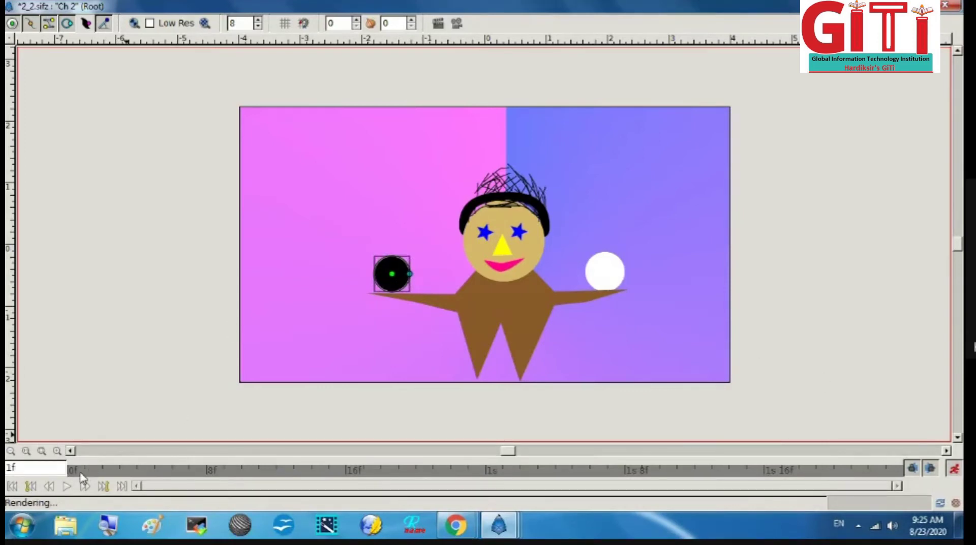
{"action": "left_click", "coordinate": [525, 264]}
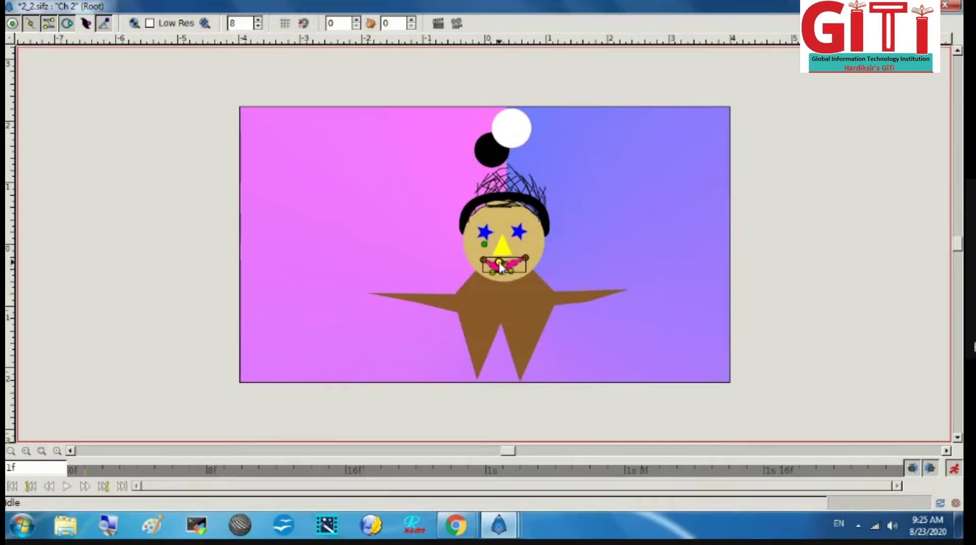
{"action": "left_click_drag", "start_coordinate": [499, 266], "coordinate": [501, 269]}
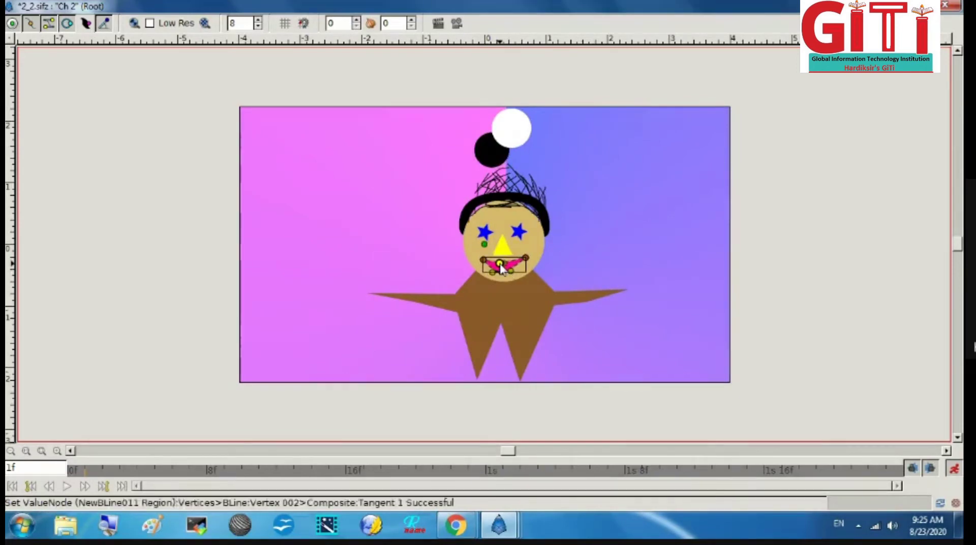
{"action": "left_click", "coordinate": [74, 474]}
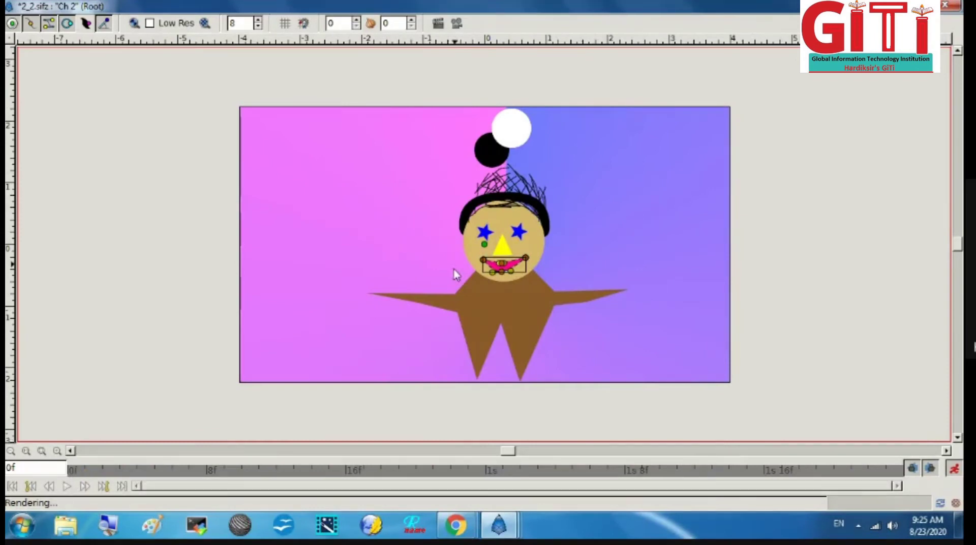
{"action": "left_click", "coordinate": [80, 474]}
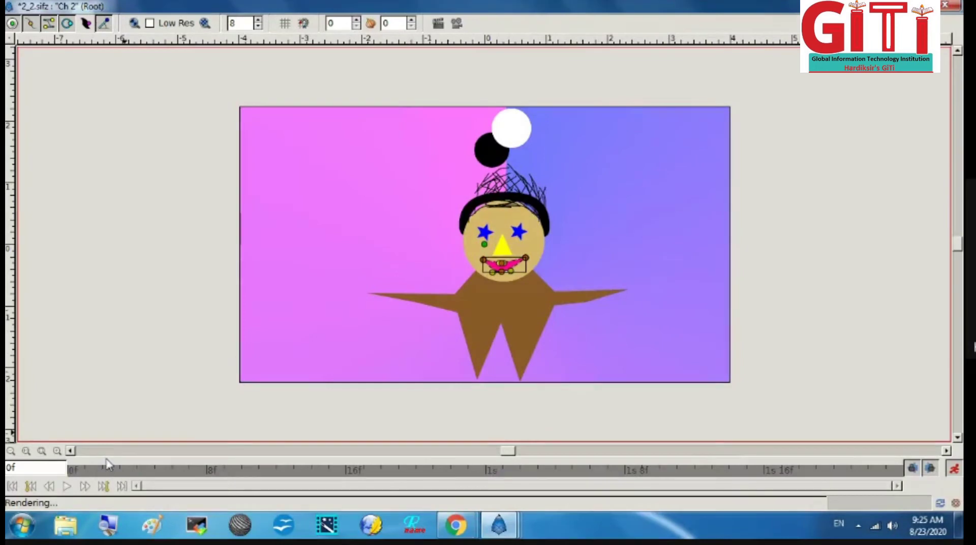
{"action": "key", "text": "ctrl+s"}
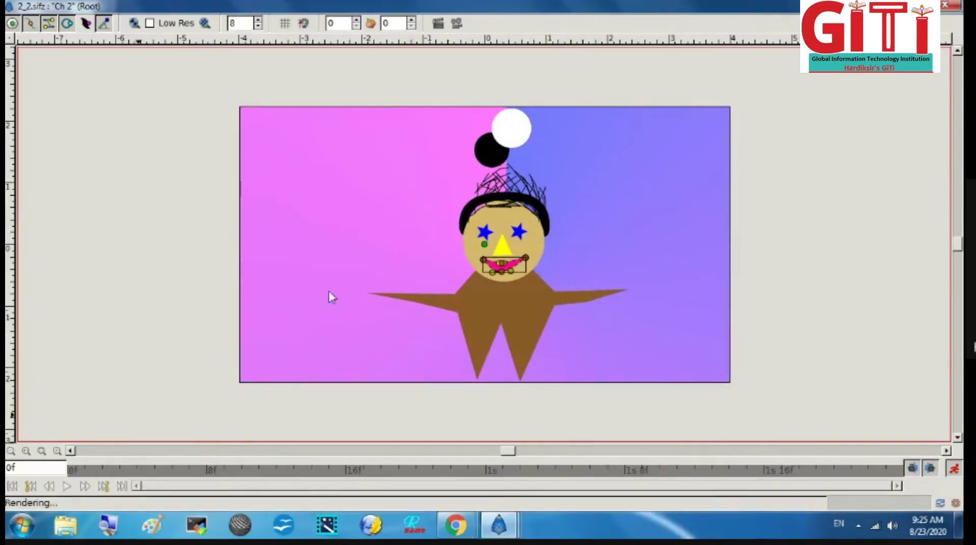
- Adjust the mouth's upper tangent at frame 5f, and reshape its lower edge at 8f
{"action": "left_click", "coordinate": [155, 471]}
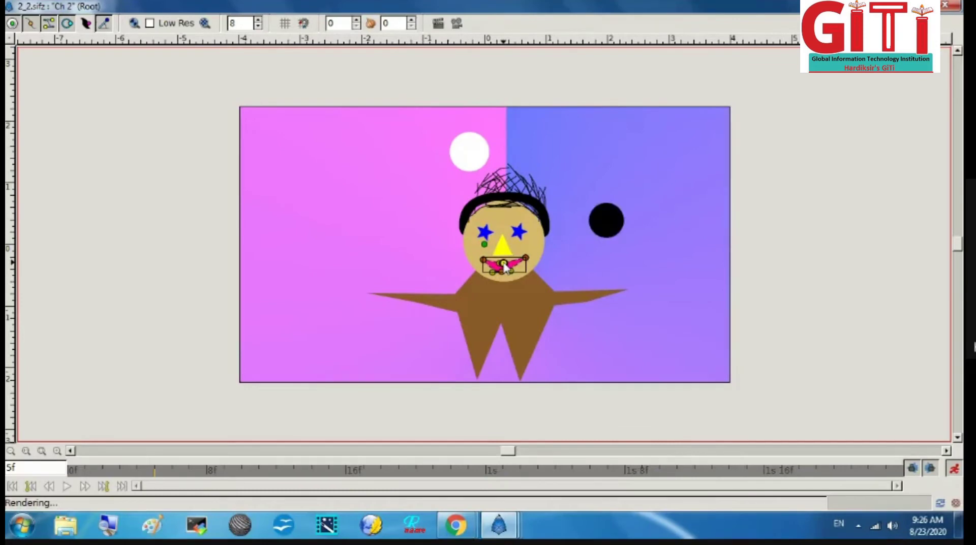
{"action": "left_click_drag", "start_coordinate": [507, 263], "coordinate": [503, 263]}
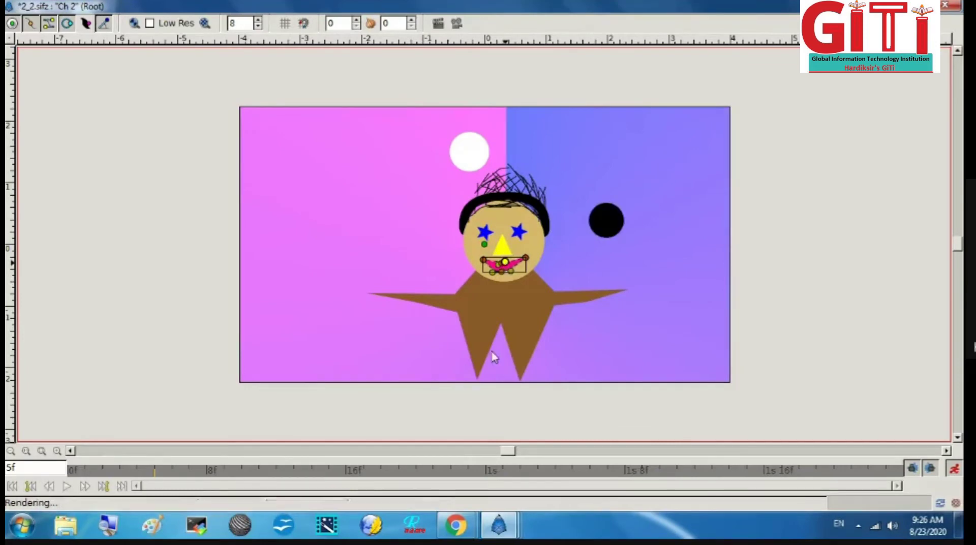
{"action": "left_click", "coordinate": [212, 470]}
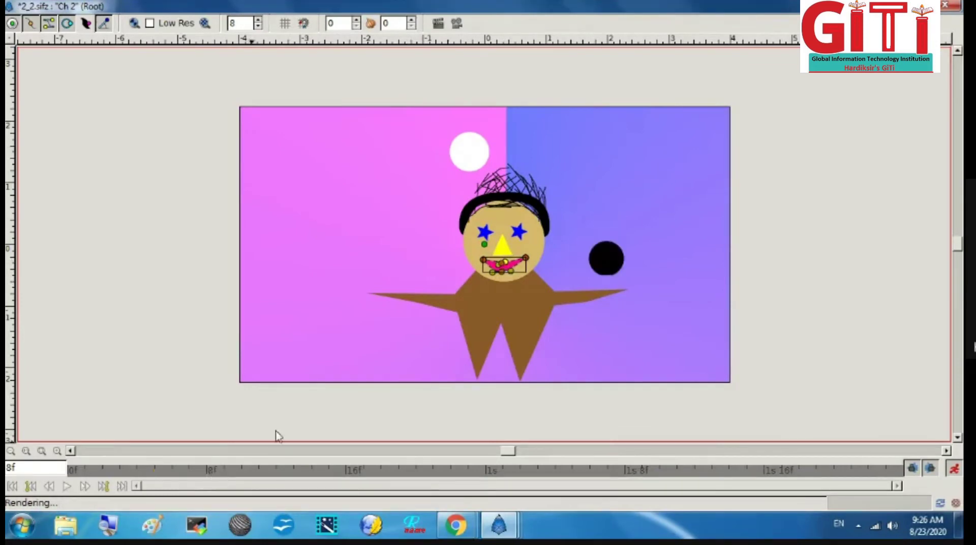
{"action": "left_click", "coordinate": [503, 273]}
- Reshape the mouth by moving its lower middle point at frames 12f, 19f and 1s
{"action": "left_click", "coordinate": [277, 472]}
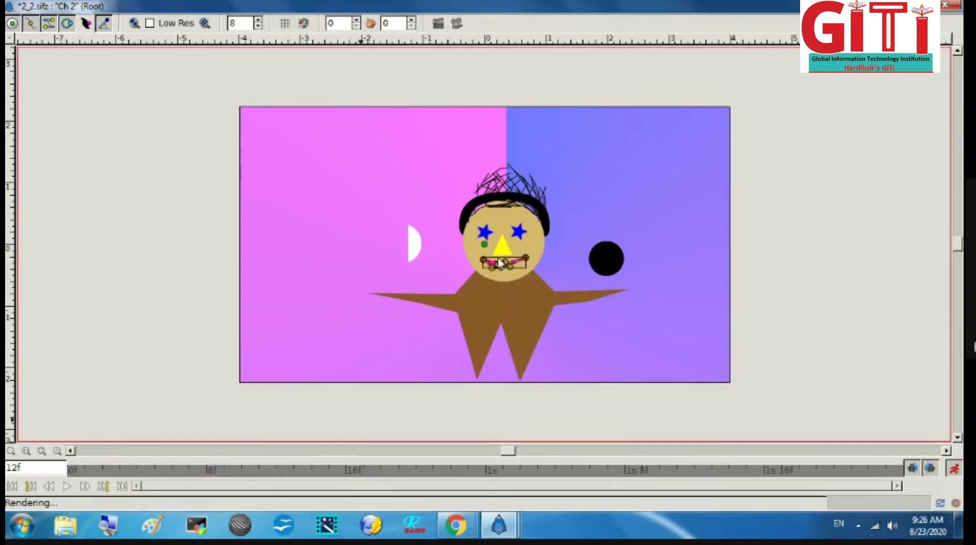
{"action": "left_click_drag", "start_coordinate": [502, 273], "coordinate": [500, 269]}
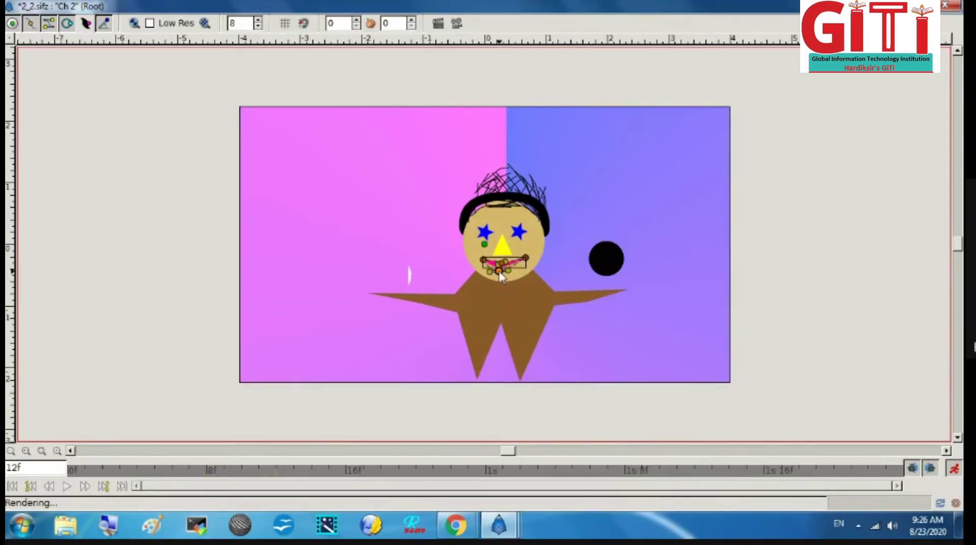
{"action": "left_click", "coordinate": [400, 471]}
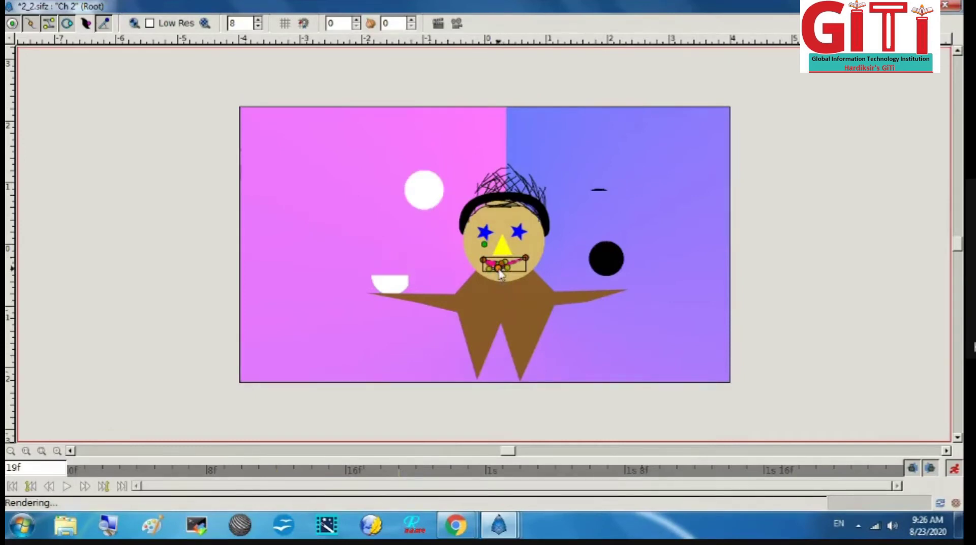
{"action": "left_click", "coordinate": [486, 471]}
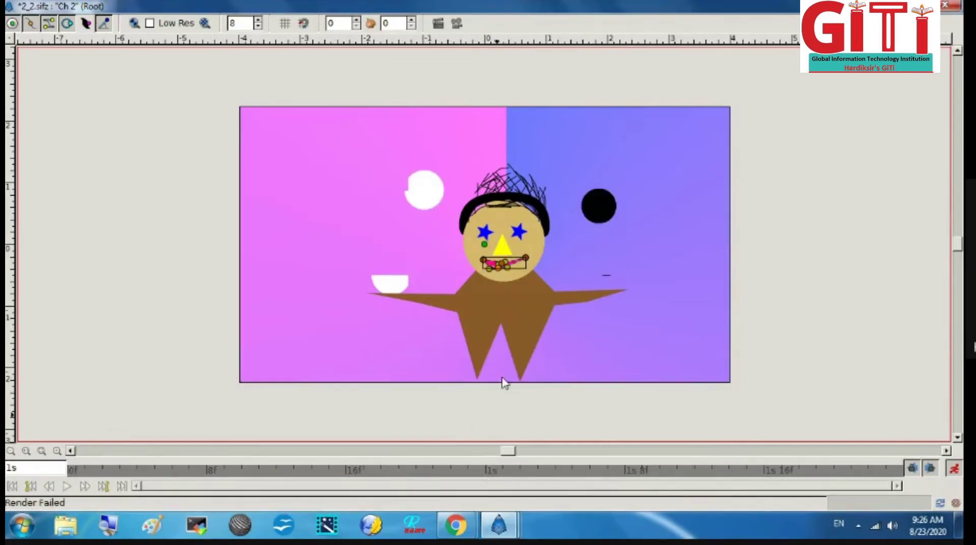
{"action": "left_click", "coordinate": [500, 268]}
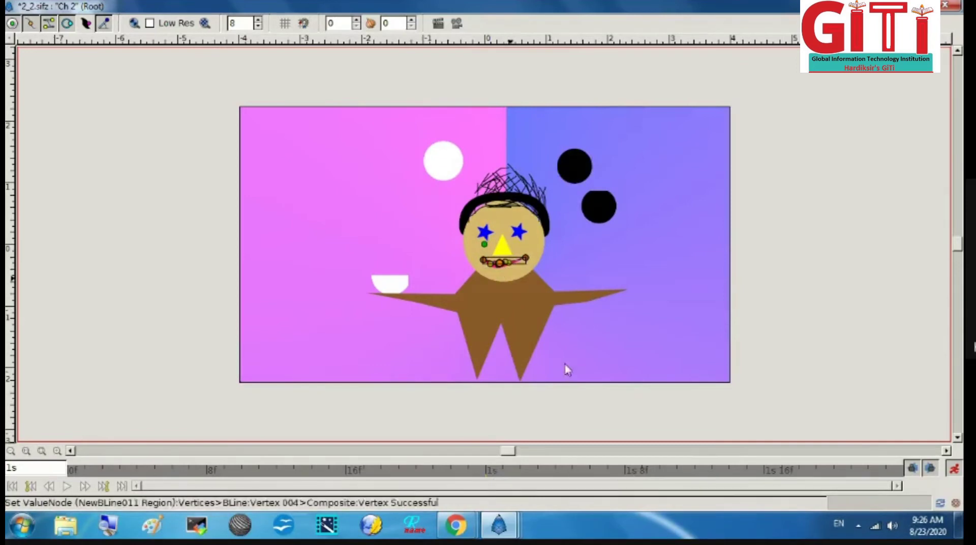
- Reshape the mouth at 1s 8f, and pull its lower point toward the right corner at 1s 23f
{"action": "left_click", "coordinate": [636, 471]}
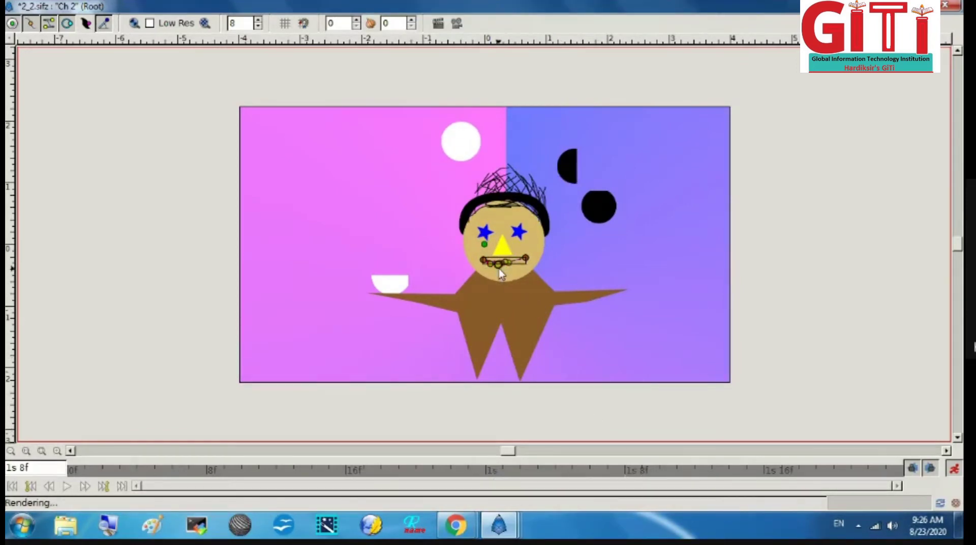
{"action": "left_click", "coordinate": [714, 471]}
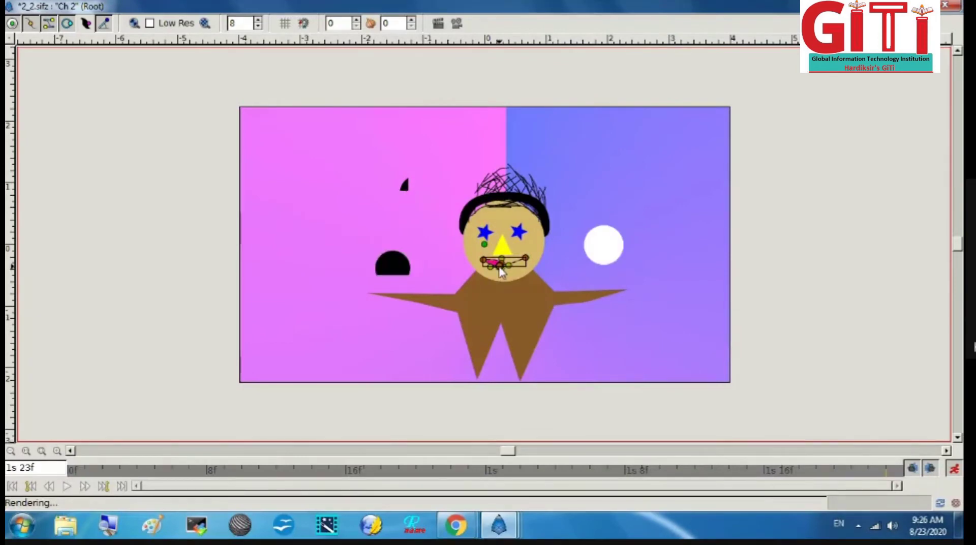
{"action": "left_click_drag", "start_coordinate": [501, 272], "coordinate": [522, 259]}
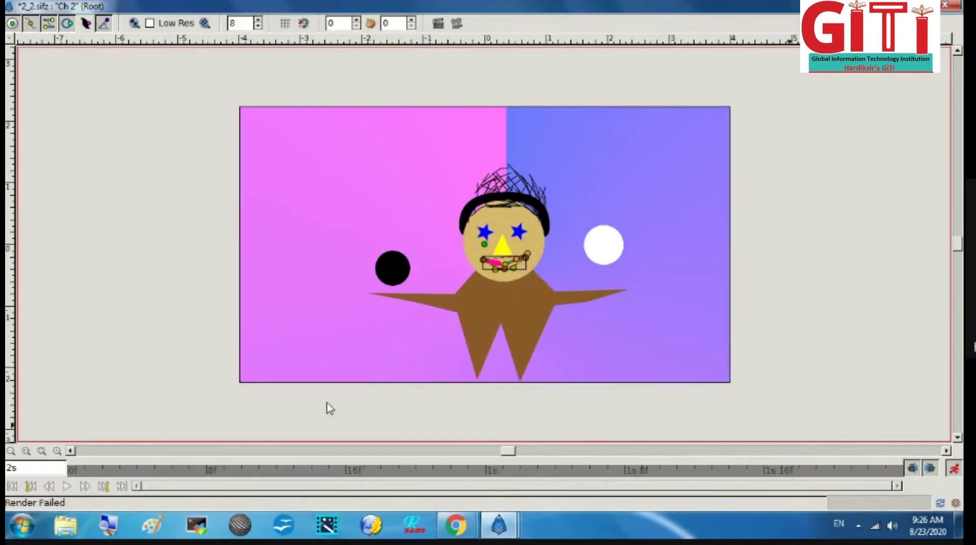
- Move the tip of the body's left leg outward to the left at frame 0f
{"action": "left_click", "coordinate": [73, 472]}
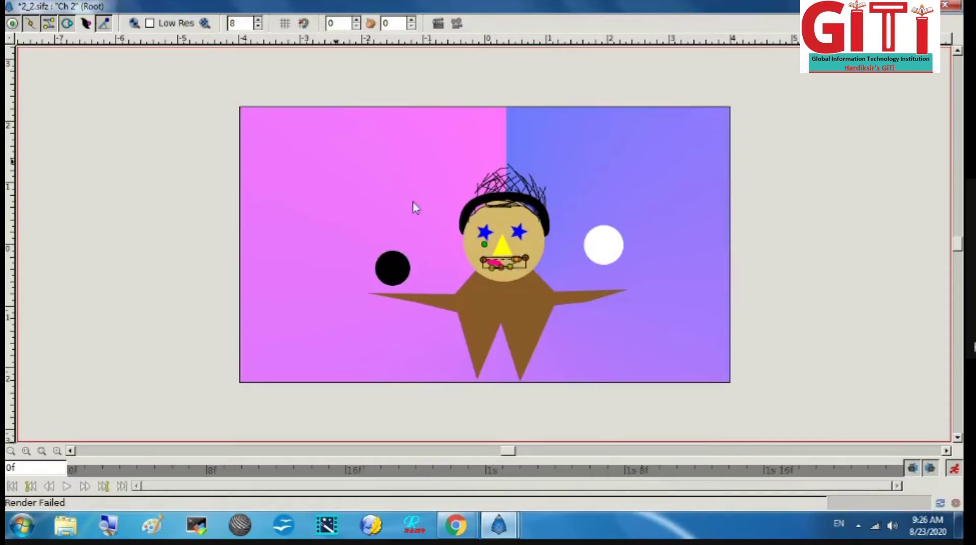
{"action": "left_click", "coordinate": [481, 374]}
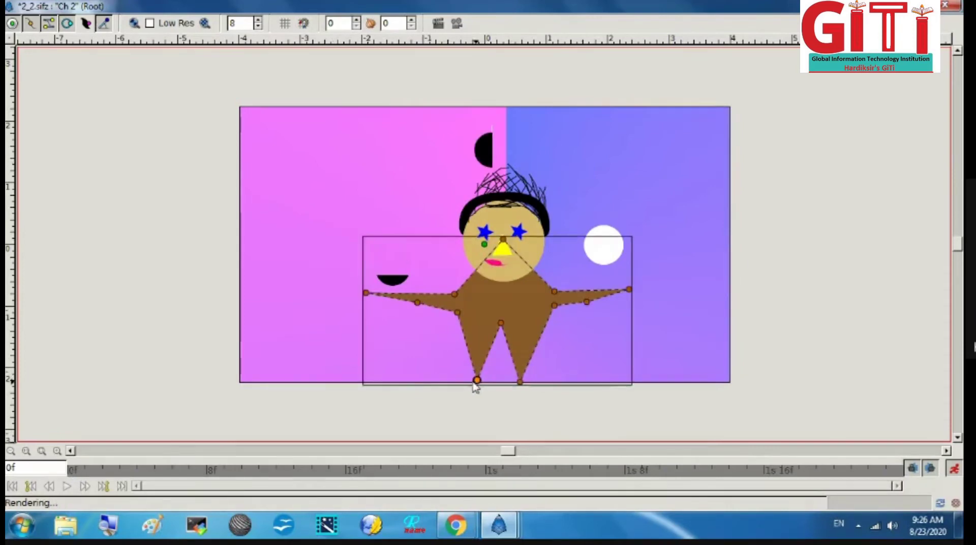
{"action": "left_click_drag", "start_coordinate": [475, 382], "coordinate": [454, 381]}
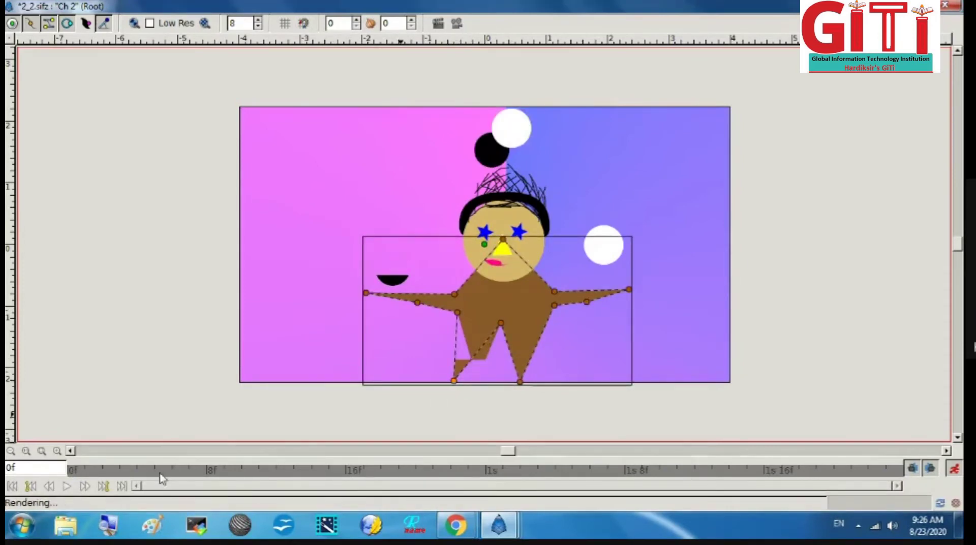
- Move the right leg's tip outward at 8f and back inward at 1s, and the left leg's tip inward at 16f
{"action": "left_click", "coordinate": [205, 473]}
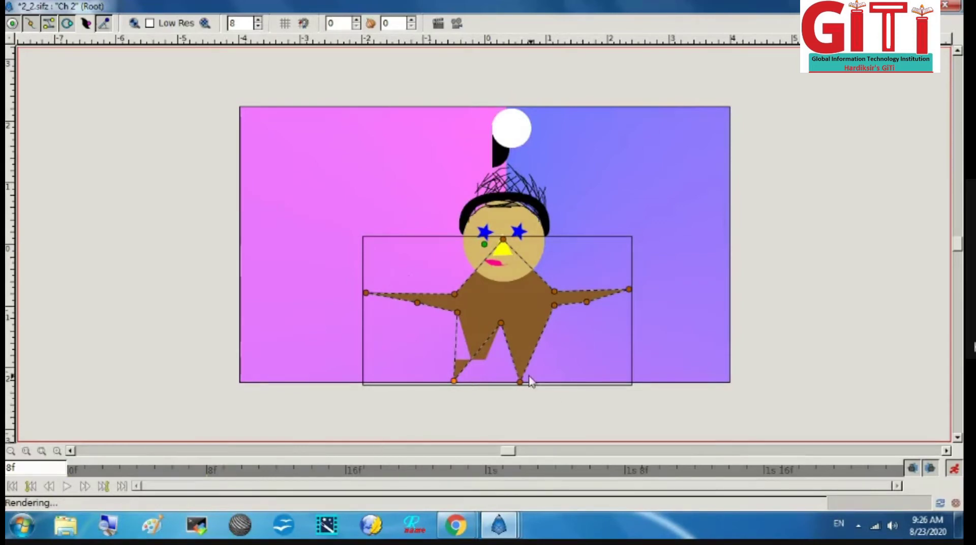
{"action": "left_click_drag", "start_coordinate": [519, 381], "coordinate": [545, 379]}
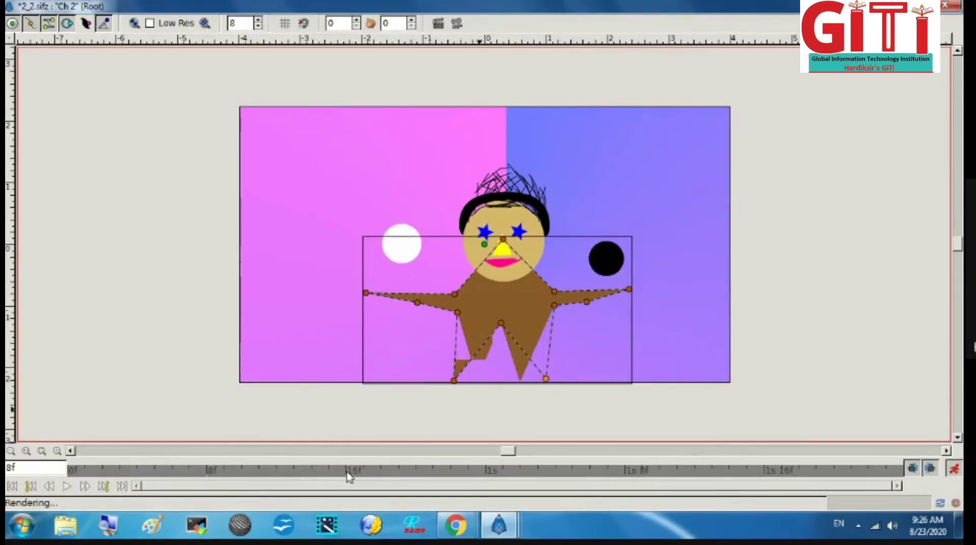
{"action": "left_click", "coordinate": [349, 473]}
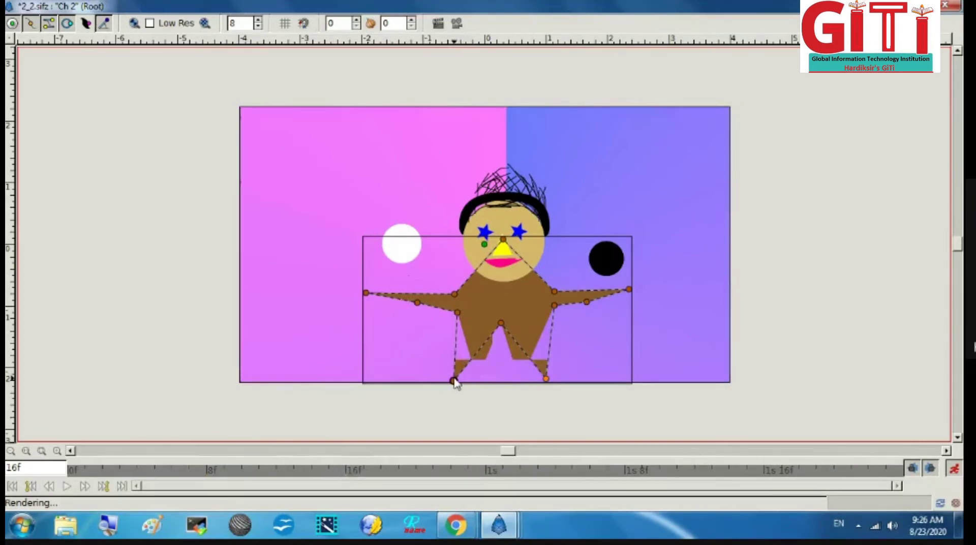
{"action": "left_click_drag", "start_coordinate": [454, 382], "coordinate": [468, 379]}
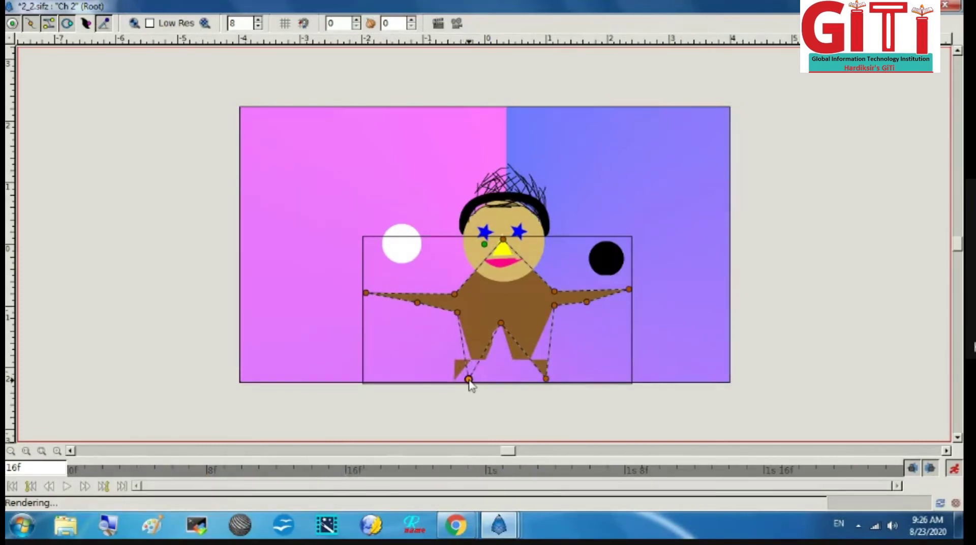
{"action": "left_click", "coordinate": [489, 473]}
{"action": "left_click_drag", "start_coordinate": [545, 379], "coordinate": [525, 379]}
- Move the left leg's tip outward at 1s 8f and inward at 2s, and the right leg's tip outward at 1s 16f
{"action": "left_click", "coordinate": [626, 475]}
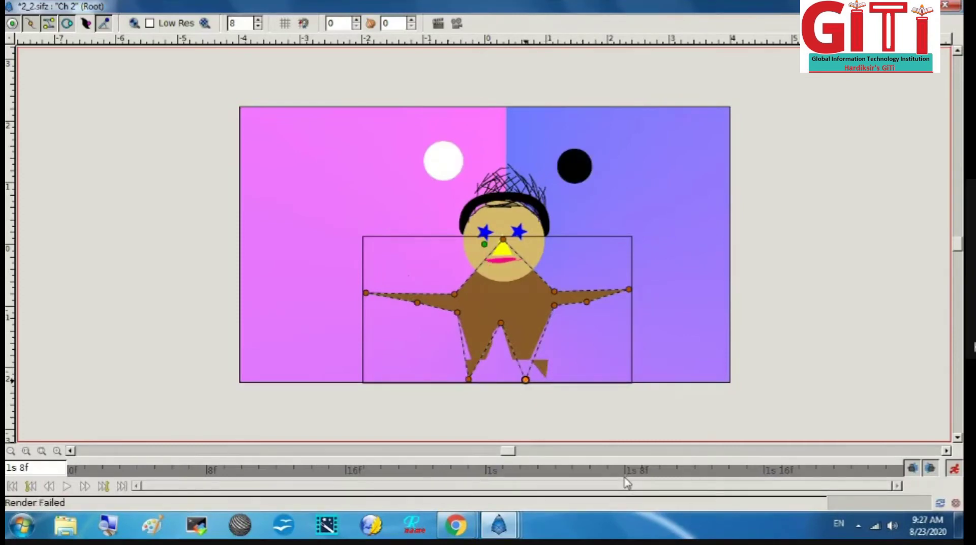
{"action": "left_click_drag", "start_coordinate": [468, 379], "coordinate": [434, 380]}
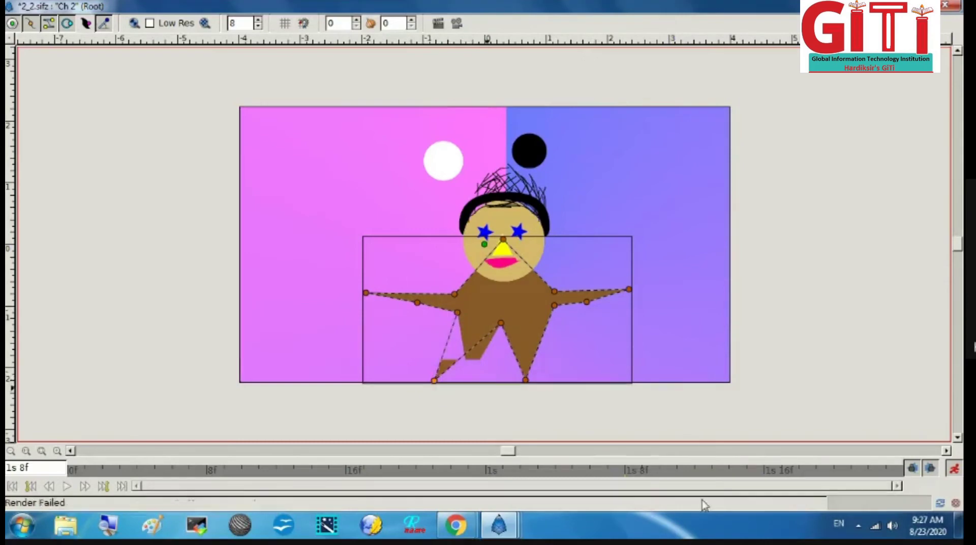
{"action": "left_click", "coordinate": [764, 475]}
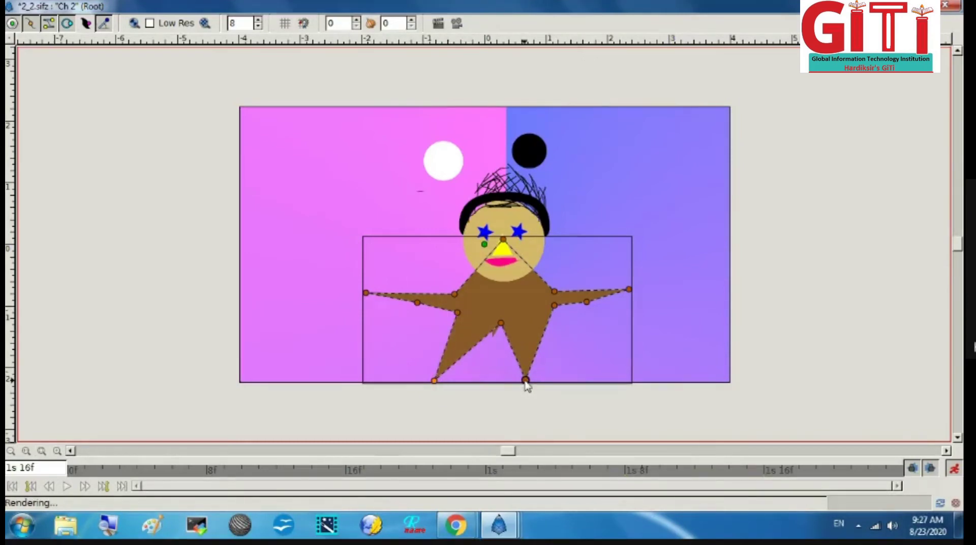
{"action": "left_click_drag", "start_coordinate": [526, 382], "coordinate": [555, 383]}
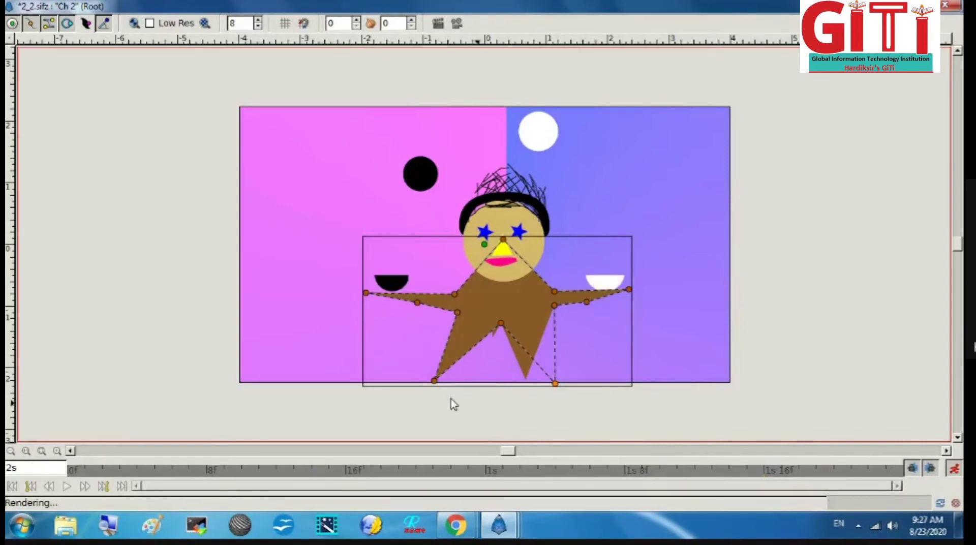
{"action": "left_click_drag", "start_coordinate": [436, 383], "coordinate": [460, 382]}
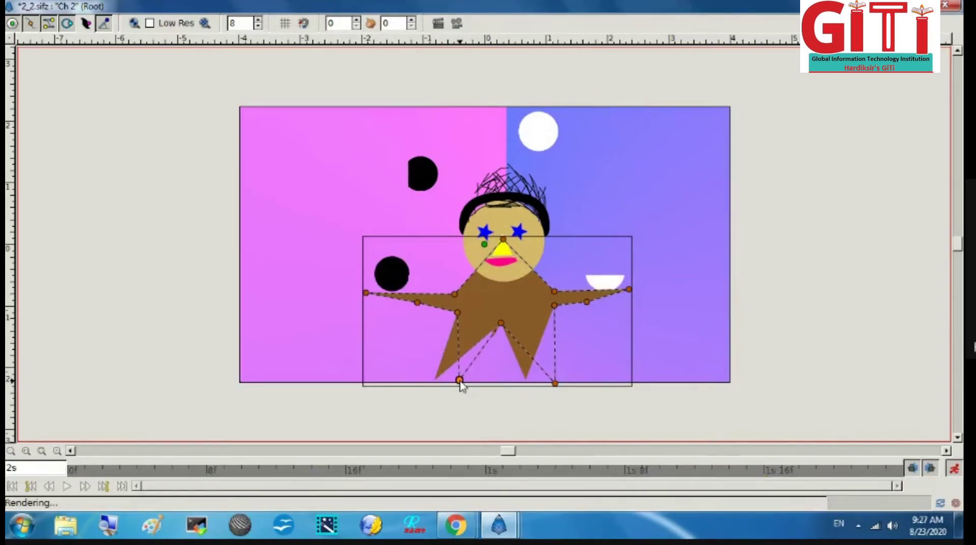
- Raise the left leg's tip at frame 4f, then lower it and raise the right leg's tip at 13f
{"action": "left_click", "coordinate": [139, 470]}
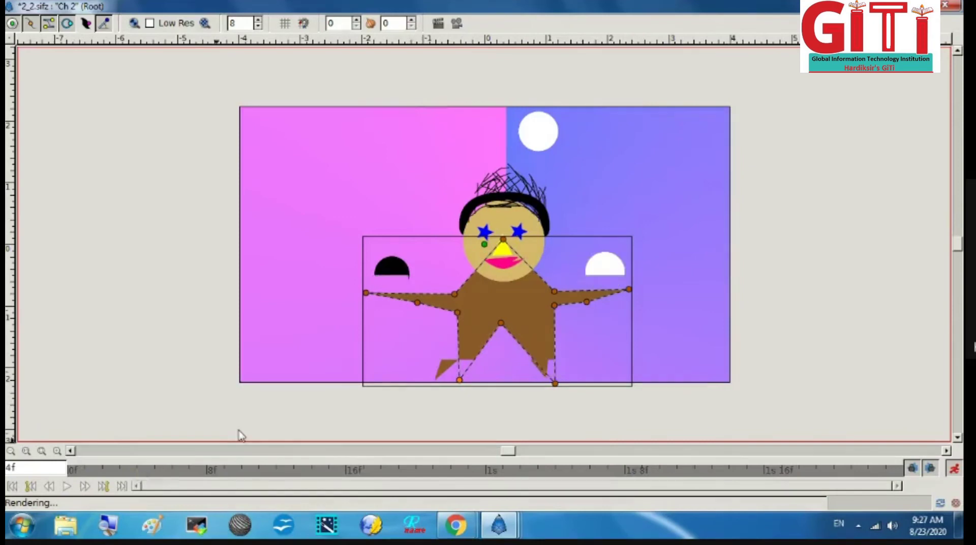
{"action": "left_click_drag", "start_coordinate": [459, 380], "coordinate": [462, 359]}
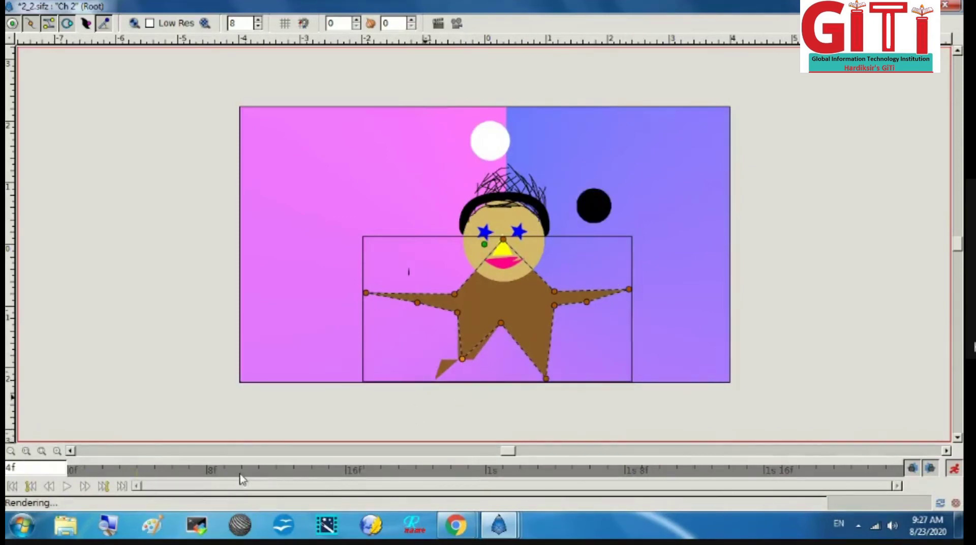
{"action": "left_click", "coordinate": [292, 478]}
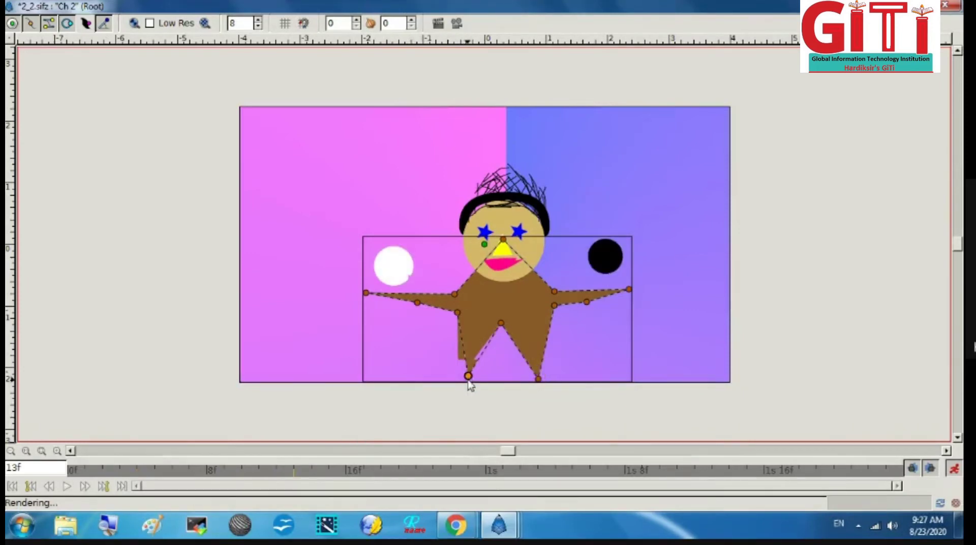
{"action": "left_click_drag", "start_coordinate": [466, 374], "coordinate": [468, 381]}
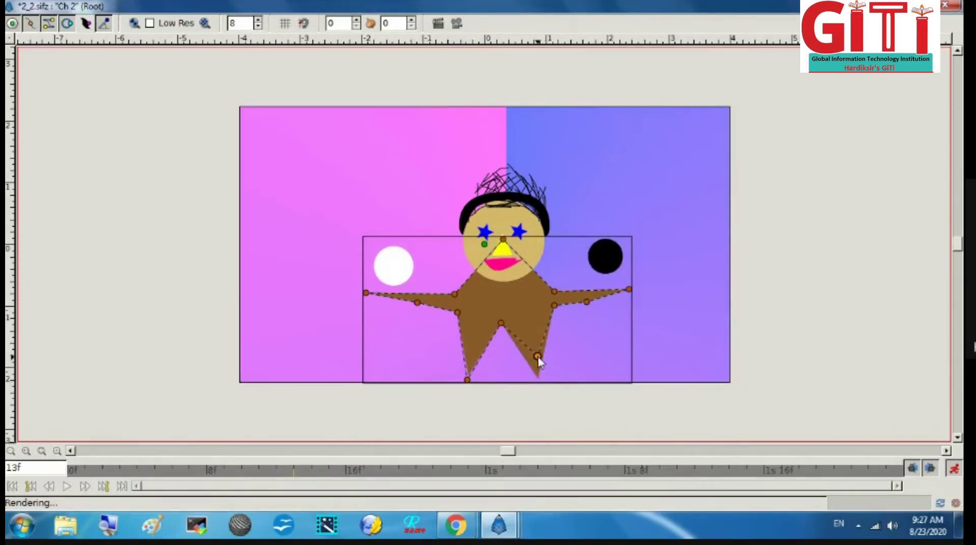
- At frame 20f, raise the left leg's tip and lower the right leg's tip to the ground
{"action": "left_click", "coordinate": [420, 472]}
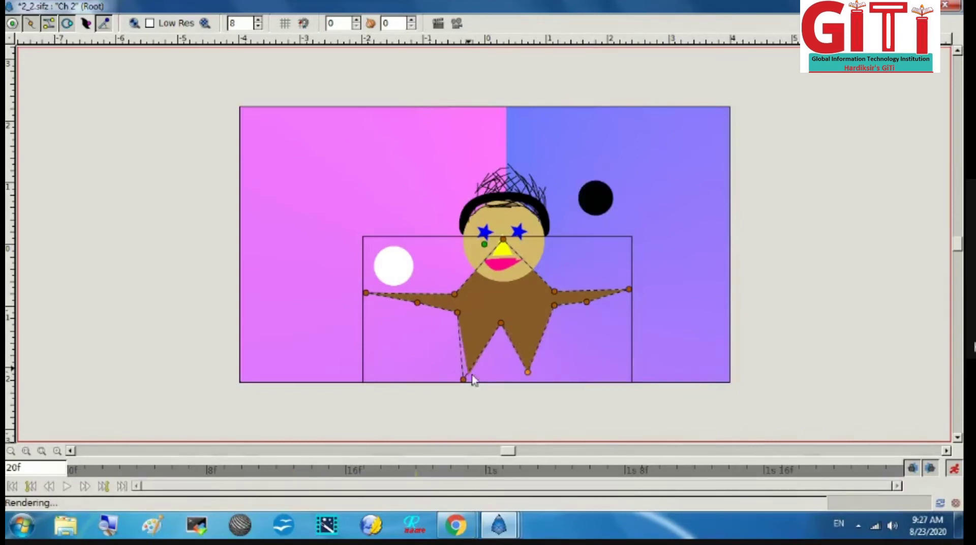
{"action": "left_click_drag", "start_coordinate": [463, 381], "coordinate": [469, 356]}
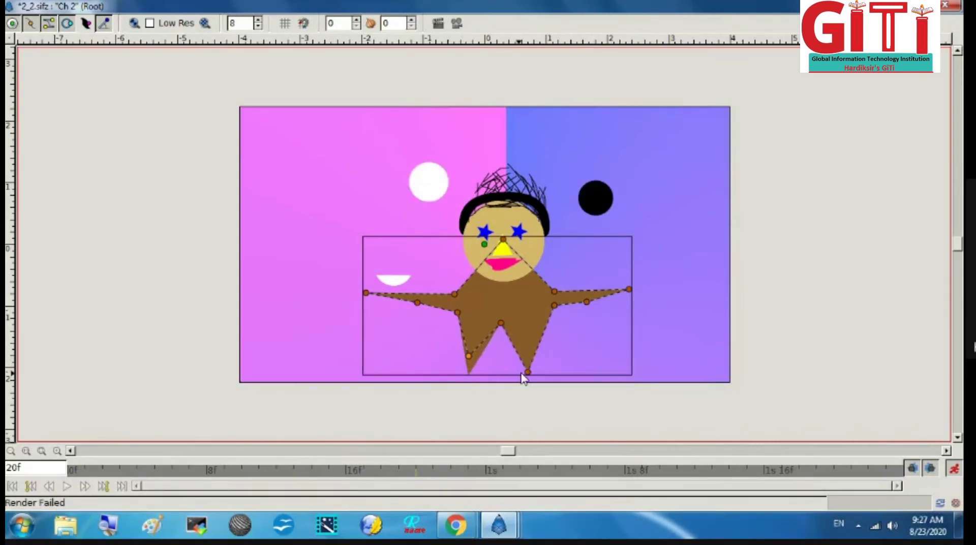
{"action": "left_click_drag", "start_coordinate": [527, 372], "coordinate": [528, 379]}
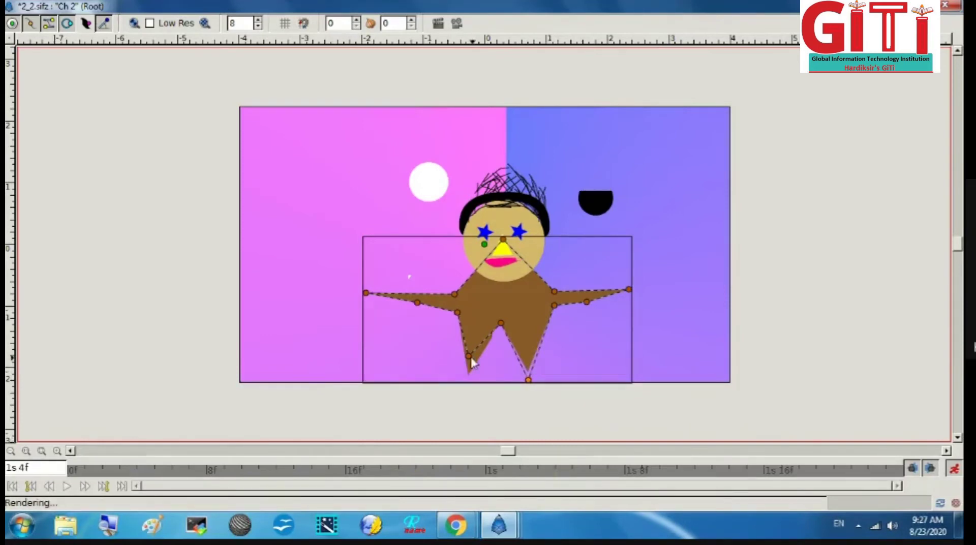
- Shift the left leg's tip slightly outward at 1s 4f, and raise the right leg's tip slightly inward at 1s 13f
{"action": "mouse_move", "coordinate": [469, 355]}
{"action": "left_mouse_down"}
{"action": "mouse_move", "coordinate": [443, 374]}
{"action": "mouse_move", "coordinate": [460, 353]}
{"action": "left_mouse_up"}
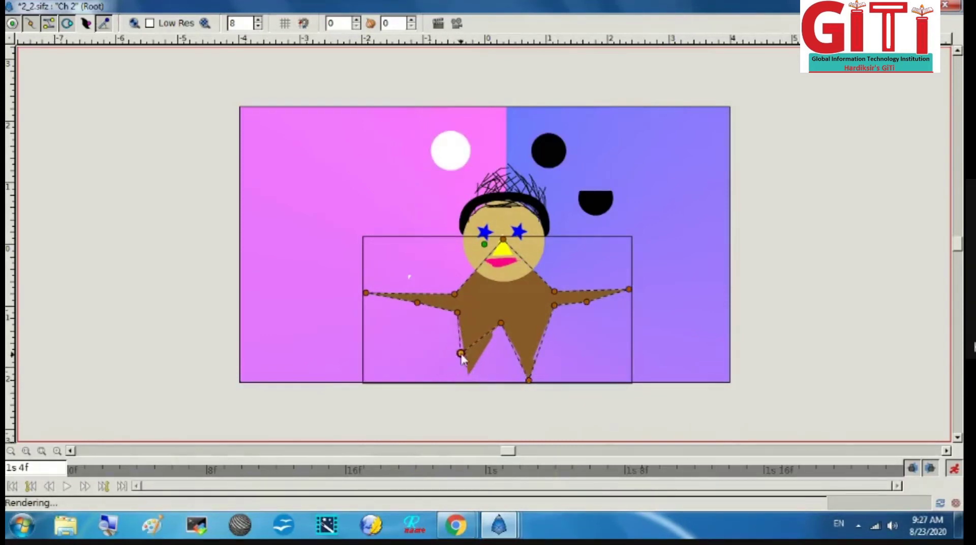
{"action": "left_click", "coordinate": [529, 381]}
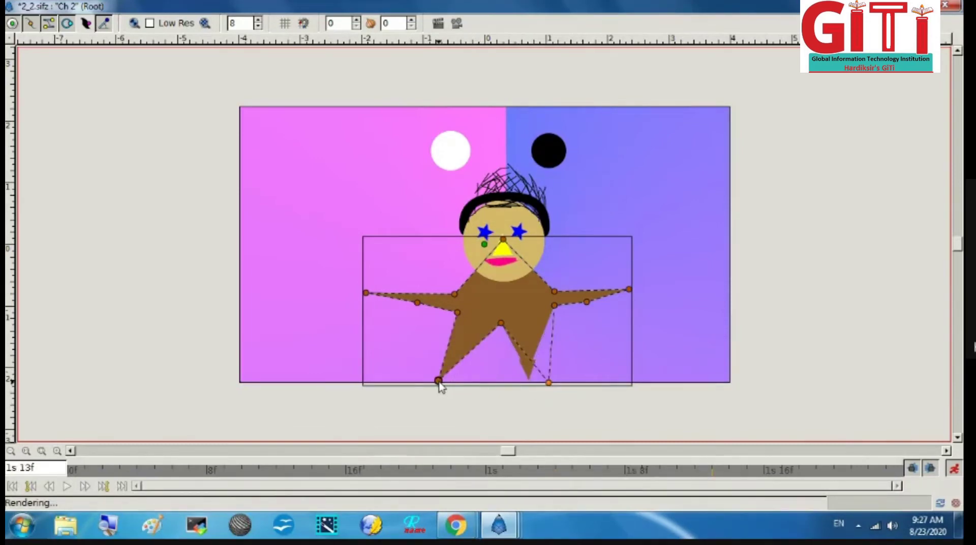
{"action": "left_click_drag", "start_coordinate": [548, 383], "coordinate": [539, 364]}
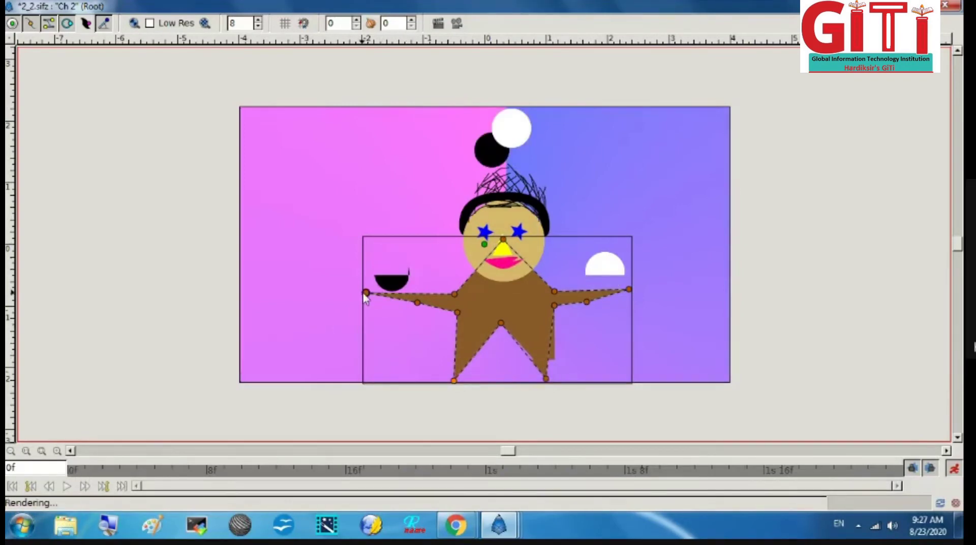
- Lower the left arm's tip at 0f and raise it at 16f; lower the right arm's tip at 8f and raise it at 21f
{"action": "left_click_drag", "start_coordinate": [365, 295], "coordinate": [366, 303]}
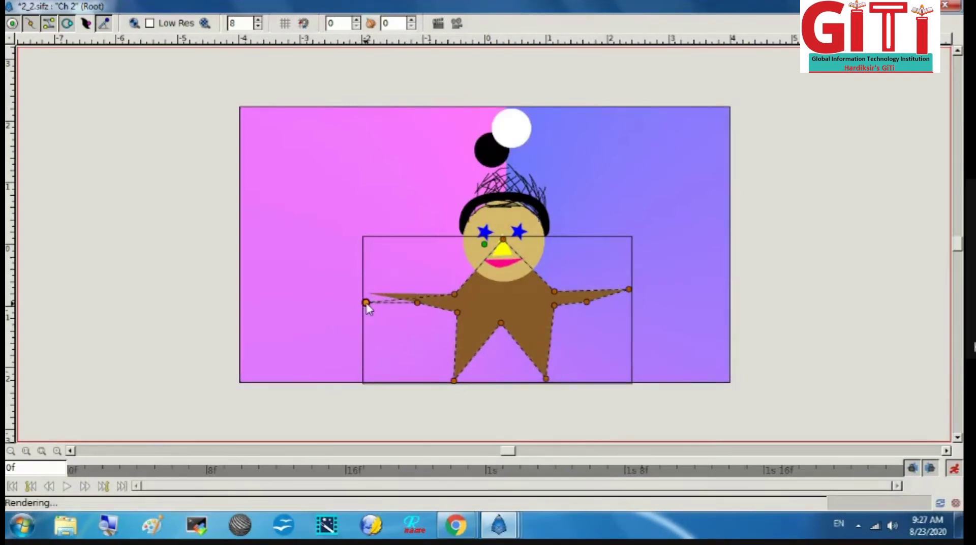
{"action": "left_click", "coordinate": [210, 473]}
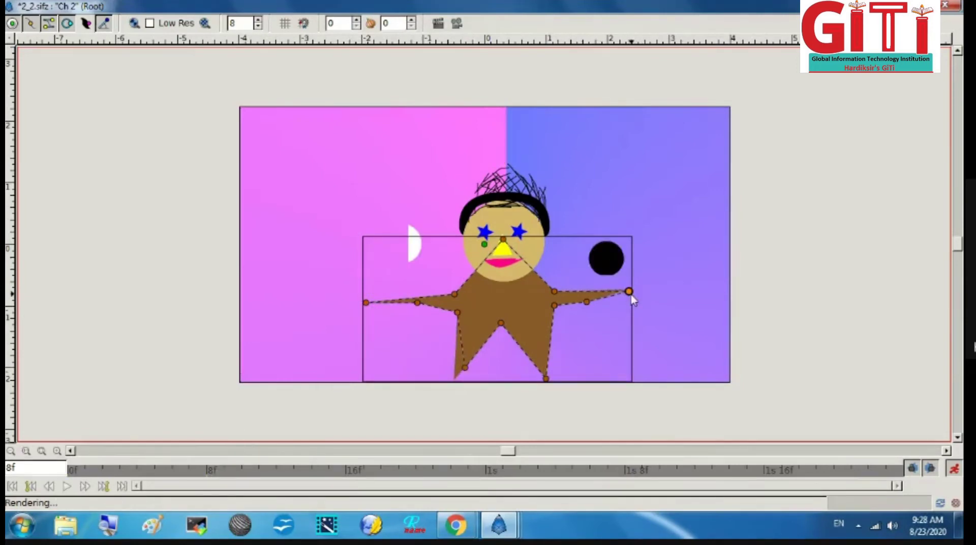
{"action": "left_click_drag", "start_coordinate": [632, 297], "coordinate": [633, 297]}
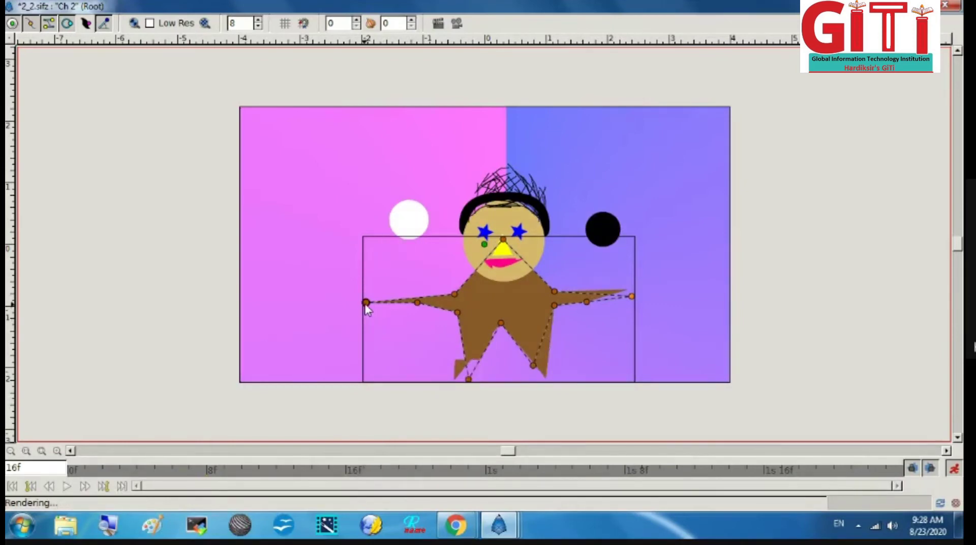
{"action": "left_click_drag", "start_coordinate": [366, 301], "coordinate": [366, 284]}
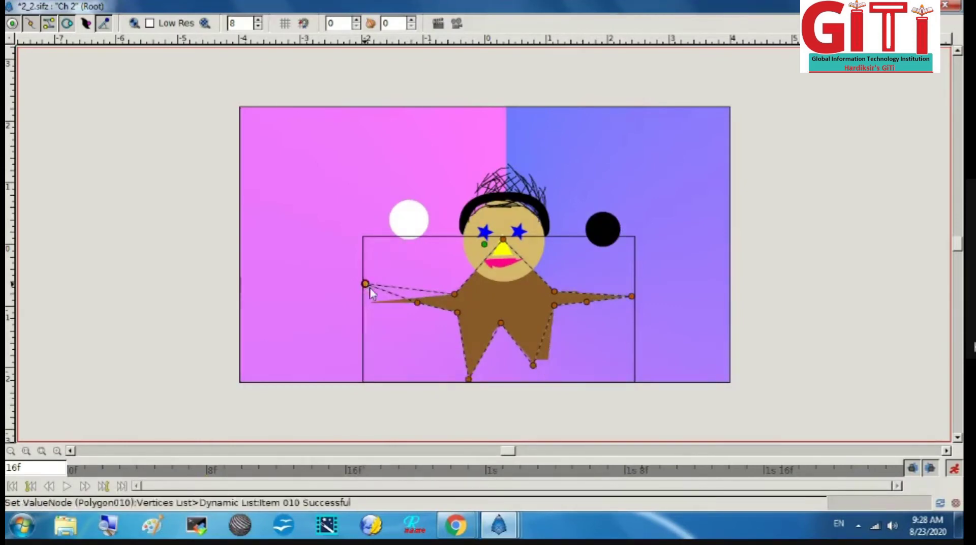
{"action": "left_click", "coordinate": [431, 469]}
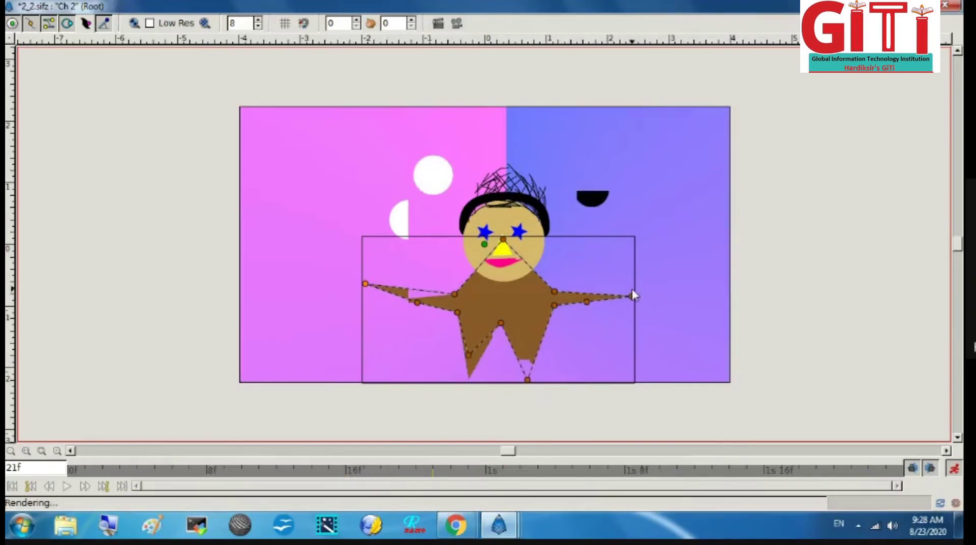
{"action": "left_click_drag", "start_coordinate": [629, 295], "coordinate": [626, 282]}
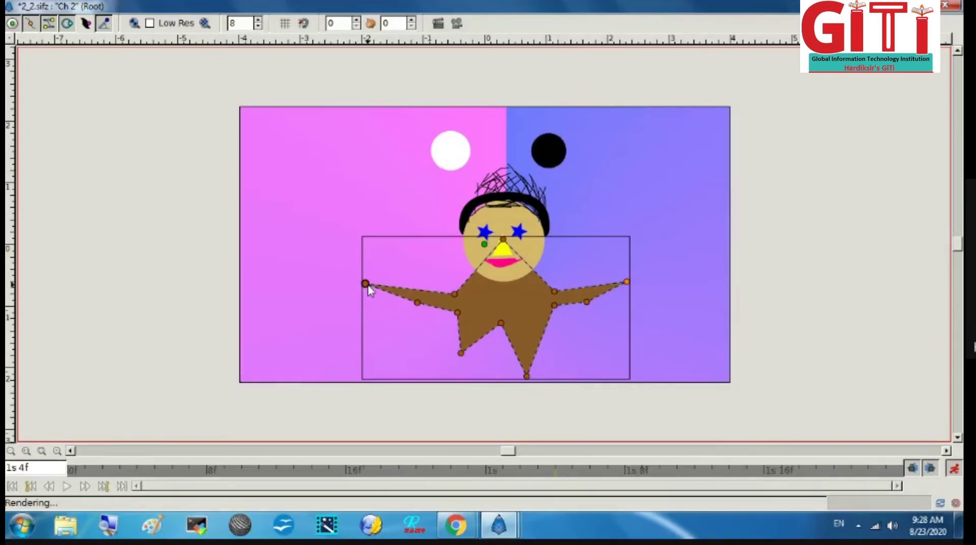
- Lower the tips of both arms slightly at frame 1s 13f
{"action": "left_click", "coordinate": [654, 475]}
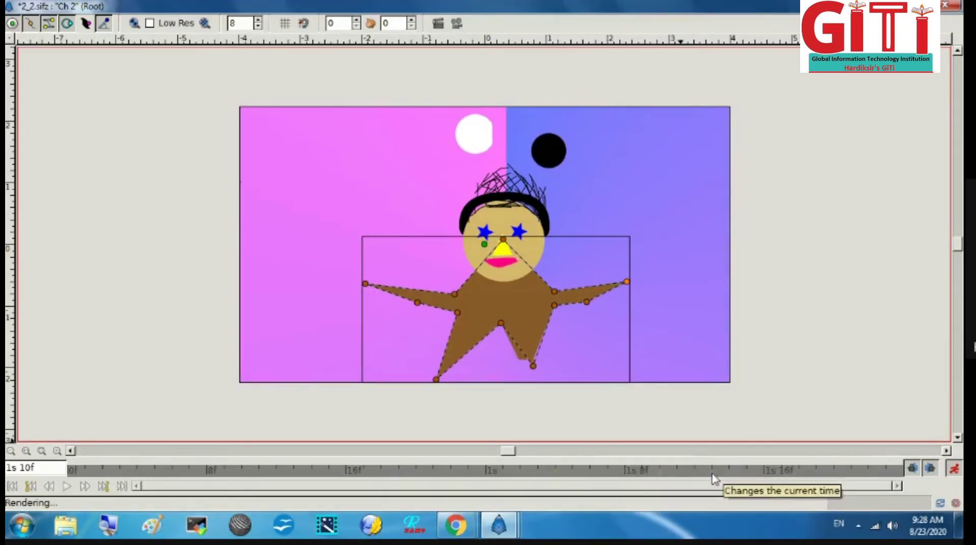
{"action": "left_click", "coordinate": [713, 475]}
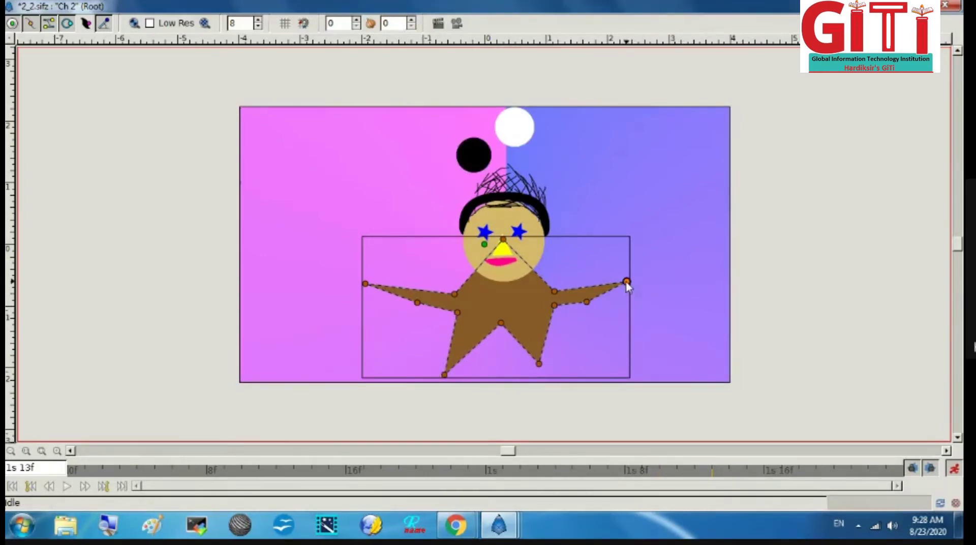
{"action": "left_click_drag", "start_coordinate": [626, 283], "coordinate": [631, 289]}
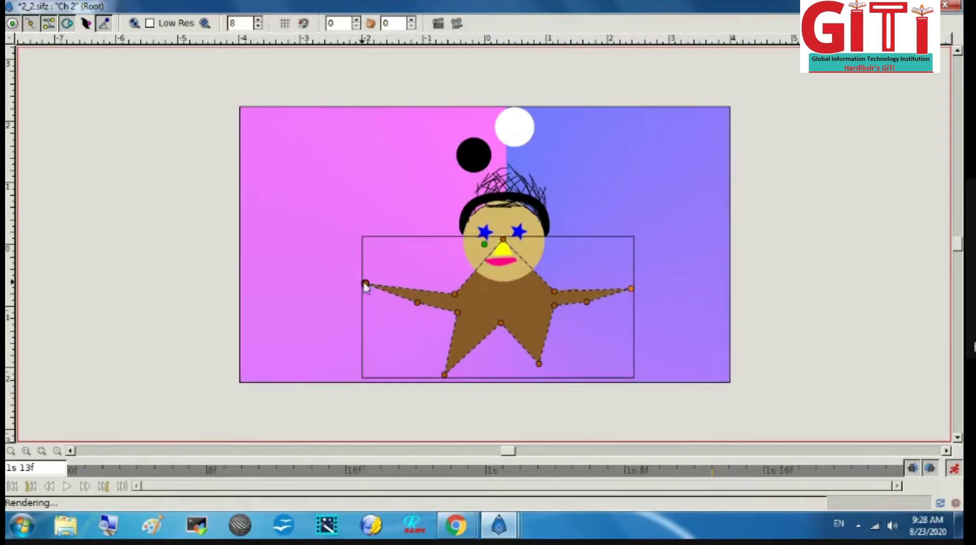
{"action": "left_click_drag", "start_coordinate": [365, 285], "coordinate": [365, 289]}
- Raise the left arm's tip at 1s 18f and the right arm's at 1s 21f, and move the left one slightly down and inward at 1s 23f
{"action": "left_click", "coordinate": [798, 468]}
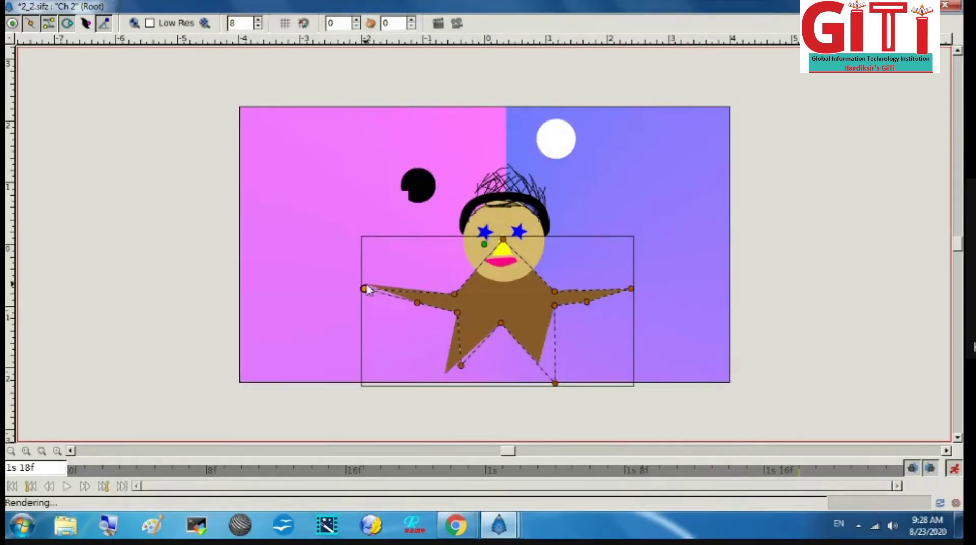
{"action": "left_click_drag", "start_coordinate": [364, 289], "coordinate": [367, 276]}
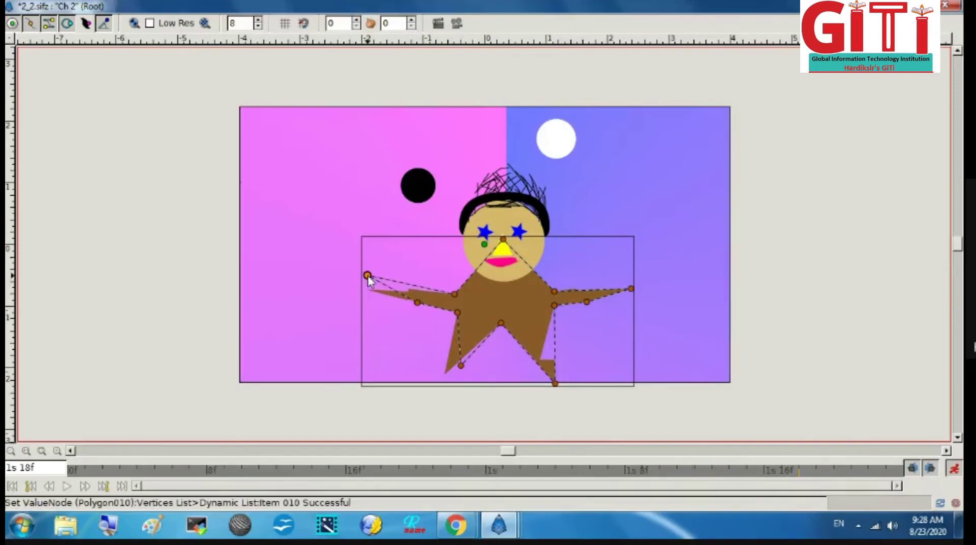
{"action": "left_click", "coordinate": [852, 468]}
{"action": "left_click_drag", "start_coordinate": [632, 288], "coordinate": [632, 277]}
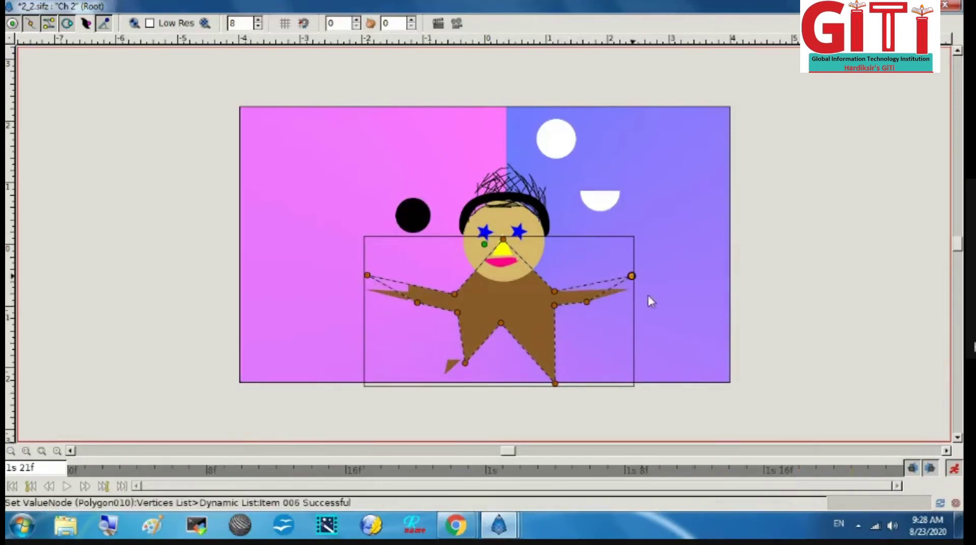
{"action": "left_click", "coordinate": [884, 468]}
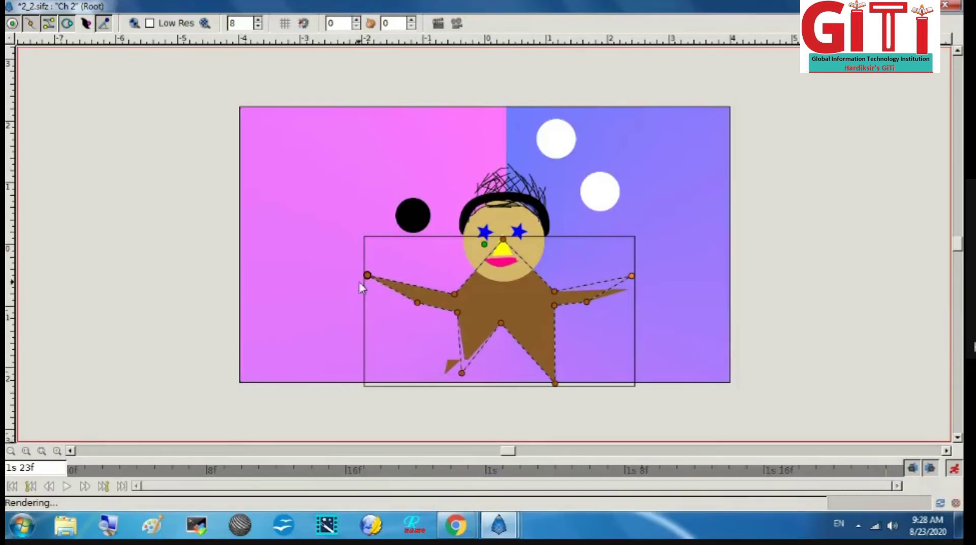
{"action": "left_click_drag", "start_coordinate": [368, 275], "coordinate": [373, 281]}
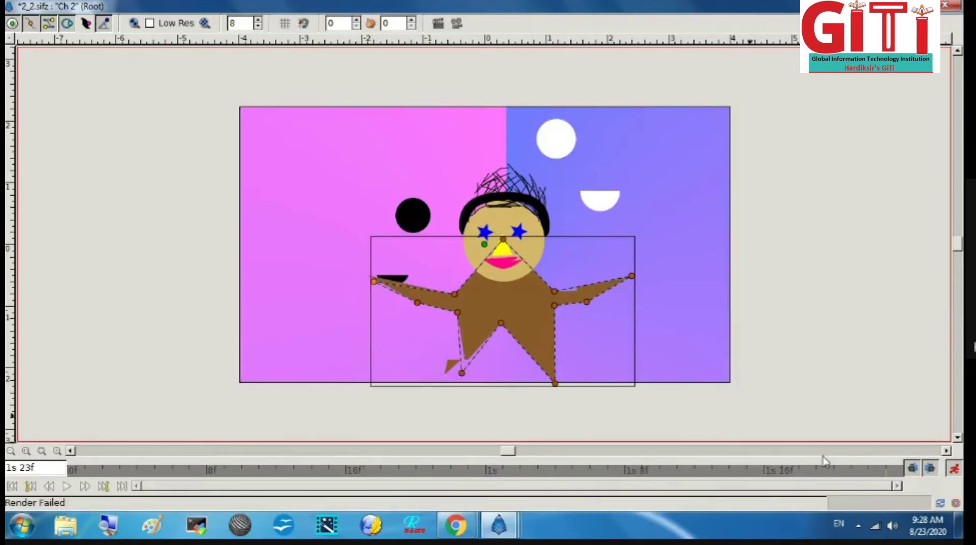
- Select the left eye's star at frame 1f and save the file
{"action": "left_click", "coordinate": [86, 468]}
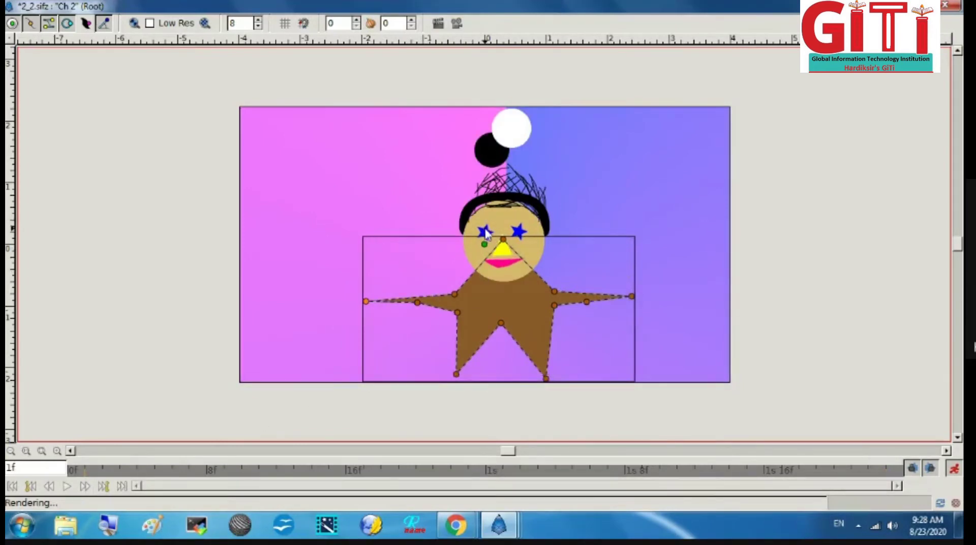
{"action": "left_click", "coordinate": [486, 231]}
{"action": "key", "text": "ctrl+s"}
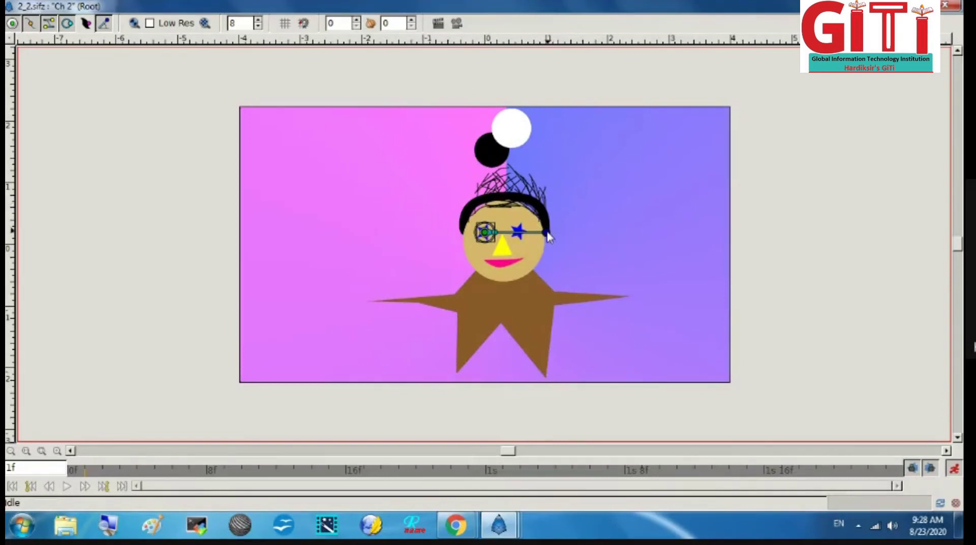
- Rotate both star eyes at frame 1f and again at frame 8f
{"action": "left_click_drag", "start_coordinate": [547, 234], "coordinate": [469, 150]}
{"action": "left_click", "coordinate": [520, 233]}
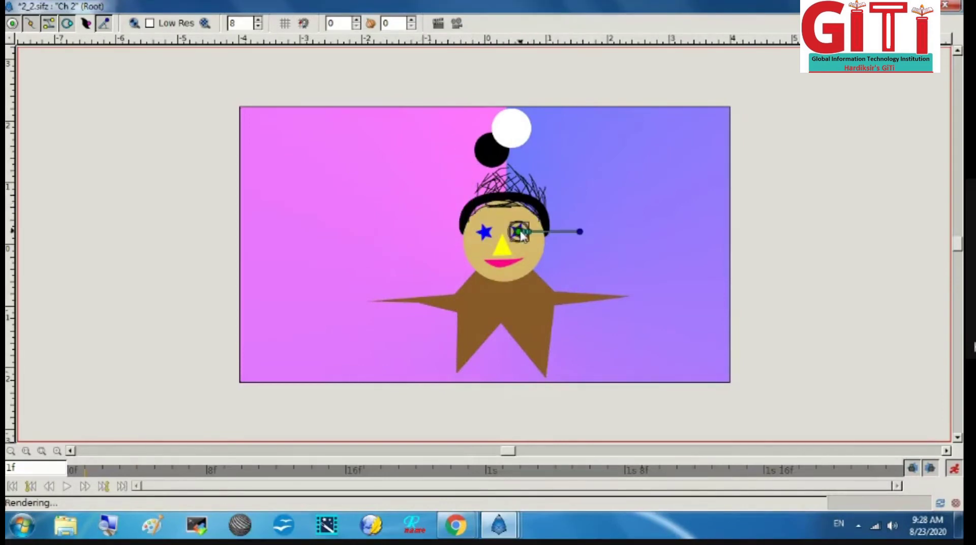
{"action": "left_click_drag", "start_coordinate": [580, 232], "coordinate": [543, 128]}
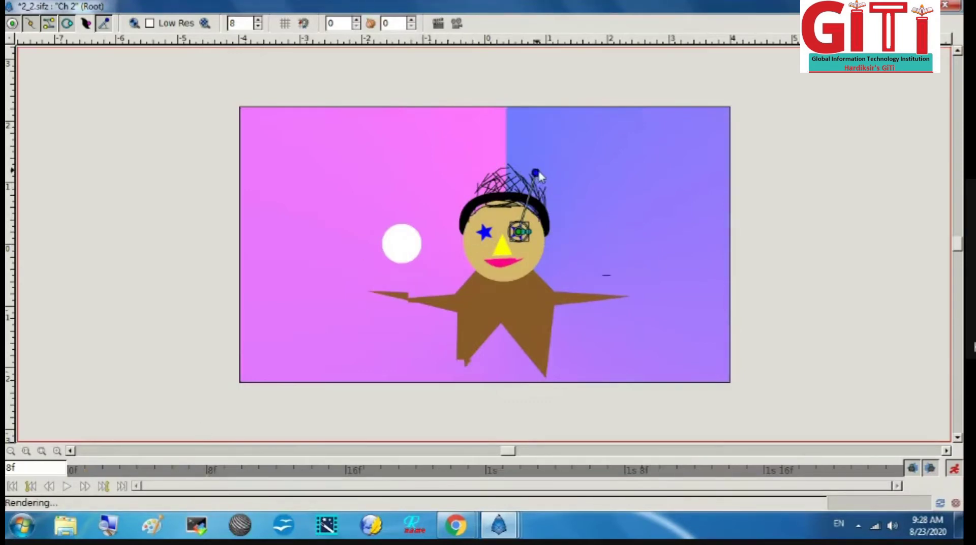
{"action": "left_click_drag", "start_coordinate": [535, 172], "coordinate": [609, 98]}
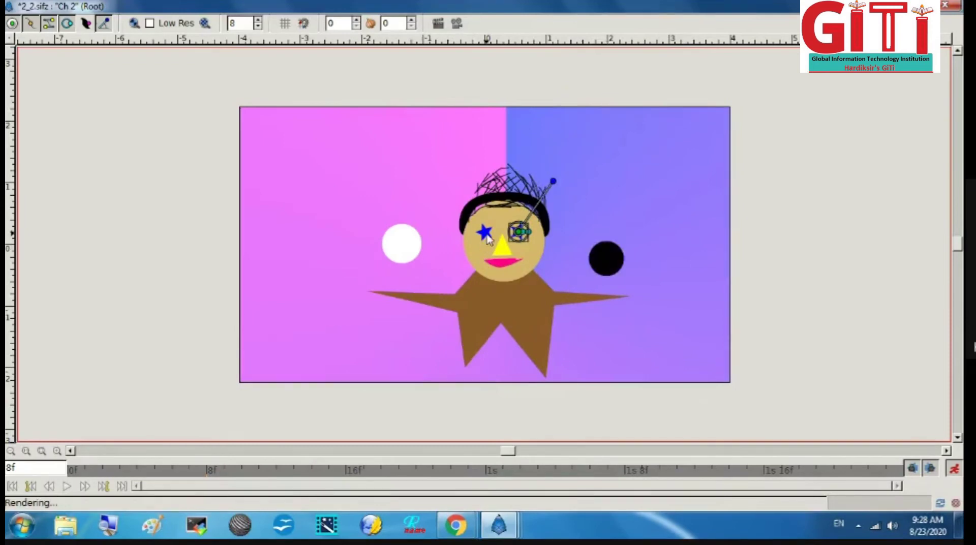
{"action": "left_click_drag", "start_coordinate": [553, 181], "coordinate": [485, 109]}
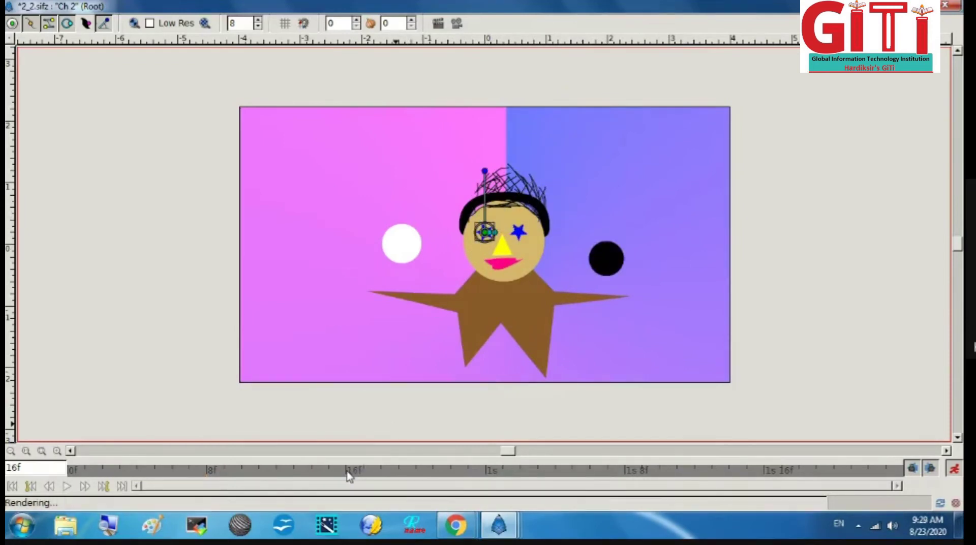
- Rotate the left and right star eyes at frame 16f, nudging the right one slightly
{"action": "left_click_drag", "start_coordinate": [487, 174], "coordinate": [455, 178]}
{"action": "left_click", "coordinate": [519, 232]}
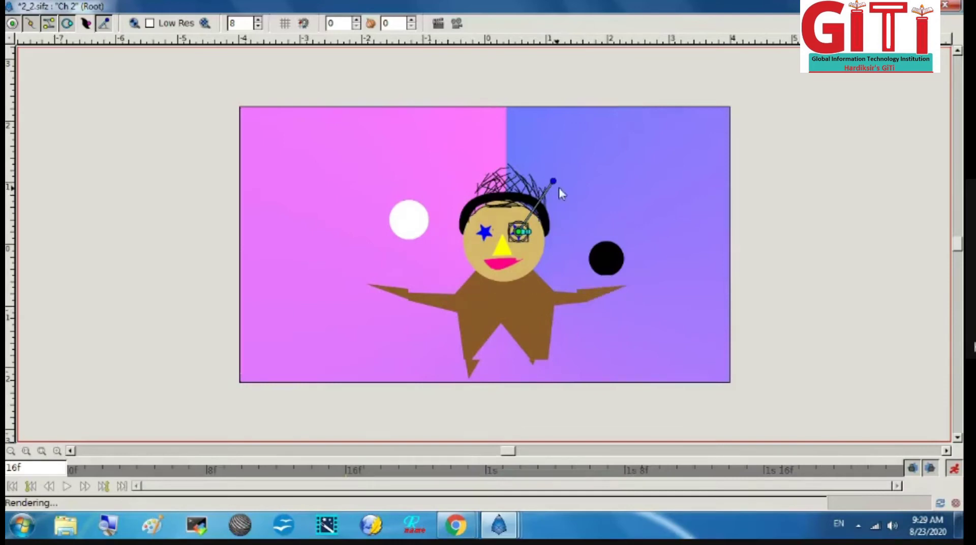
{"action": "left_click", "coordinate": [545, 300]}
{"action": "left_click", "coordinate": [409, 220]}
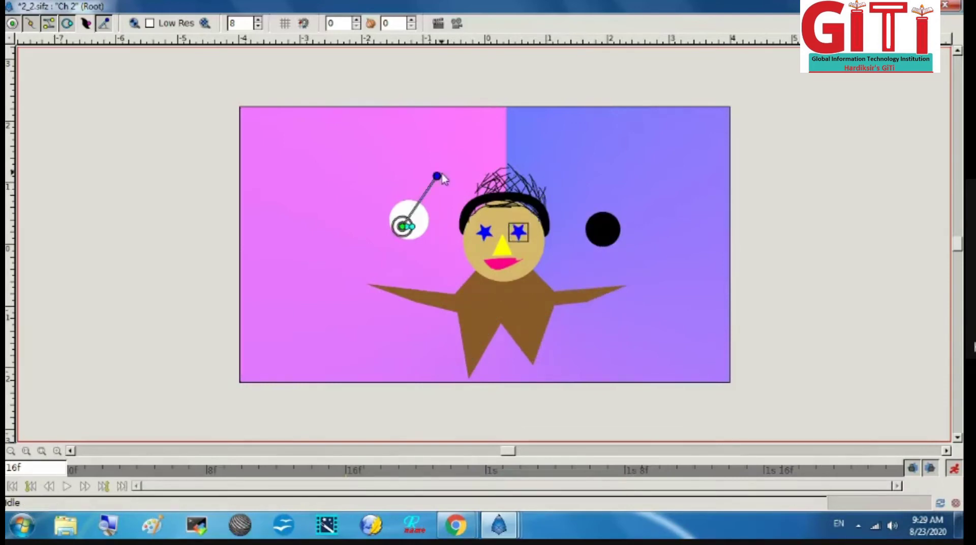
{"action": "left_click", "coordinate": [519, 233]}
{"action": "left_click_drag", "start_coordinate": [555, 218], "coordinate": [555, 186]}
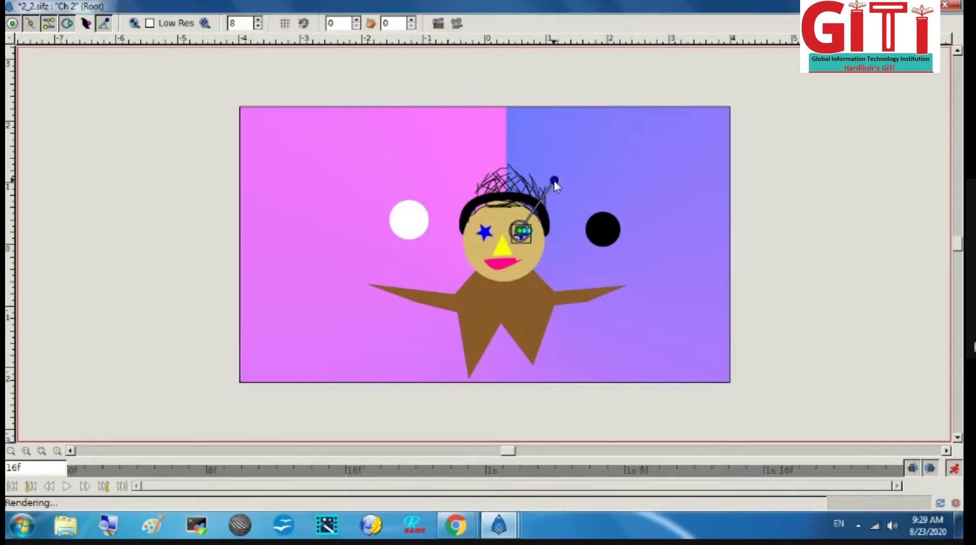
{"action": "left_click", "coordinate": [625, 144]}
{"action": "left_click", "coordinate": [522, 237]}
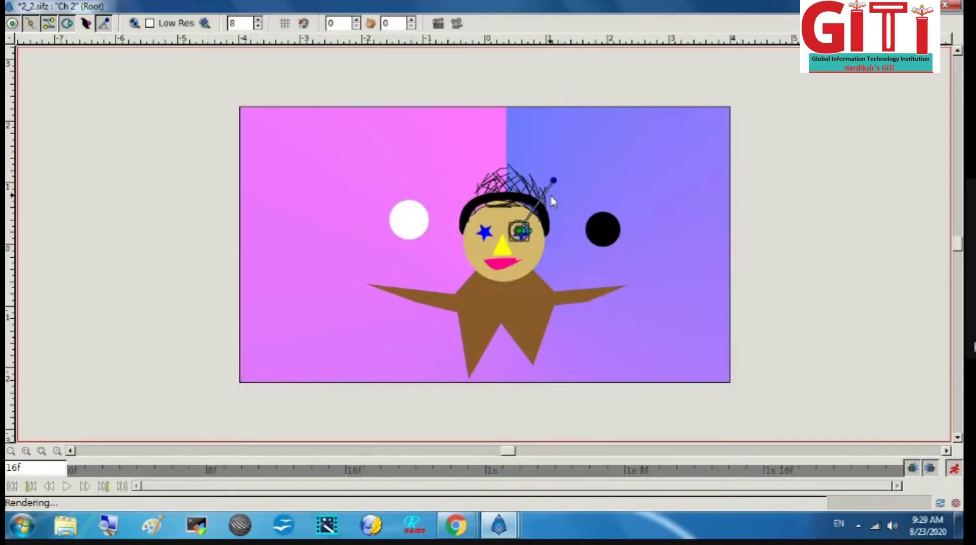
{"action": "left_click_drag", "start_coordinate": [554, 180], "coordinate": [598, 44]}
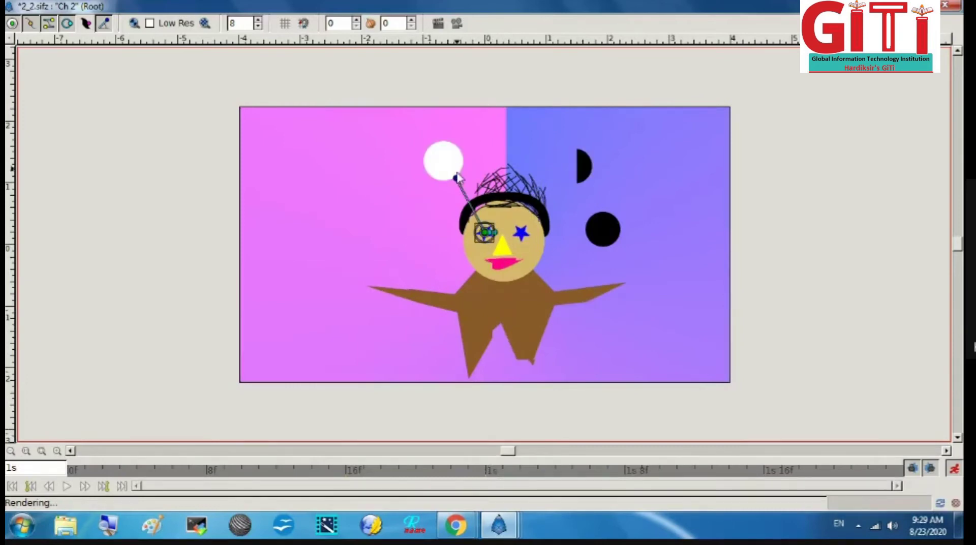
- Rotate the left eye's star at frame 1s and the right eye's star at 1s 8f
{"action": "mouse_move", "coordinate": [455, 183]}
{"action": "left_mouse_down"}
{"action": "mouse_move", "coordinate": [568, 387]}
{"action": "mouse_move", "coordinate": [432, 151]}
{"action": "mouse_move", "coordinate": [452, 179]}
{"action": "left_mouse_up"}
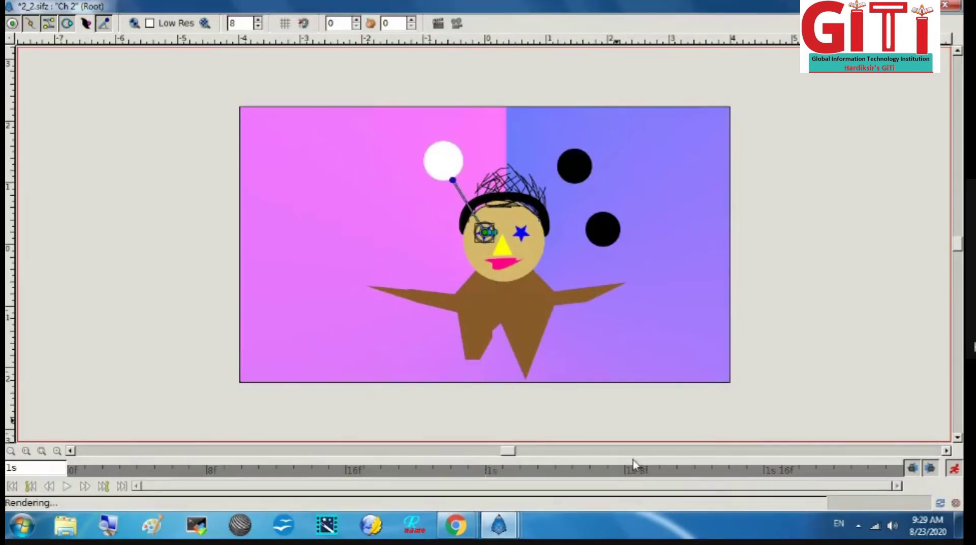
{"action": "left_click", "coordinate": [628, 472]}
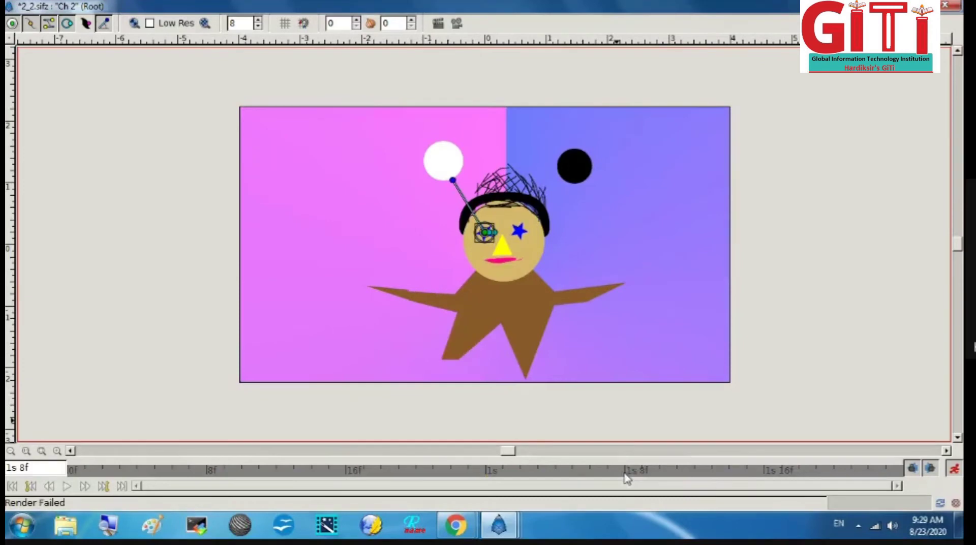
{"action": "left_click", "coordinate": [518, 232]}
{"action": "left_click_drag", "start_coordinate": [548, 179], "coordinate": [505, 171]}
- Rotate the left eye's star at frame 1s 16f and the right eye's star at 2s
{"action": "left_click", "coordinate": [768, 479]}
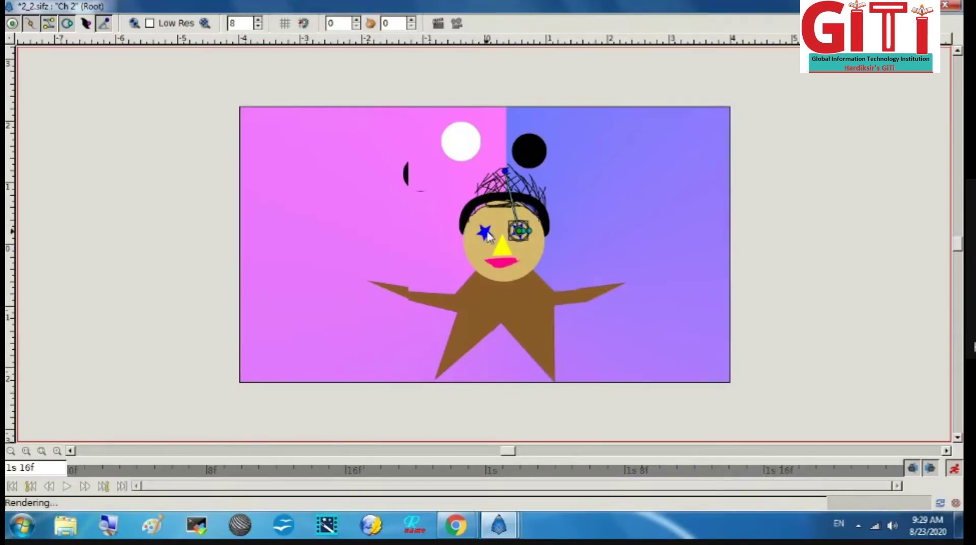
{"action": "left_click_drag", "start_coordinate": [452, 182], "coordinate": [432, 77]}
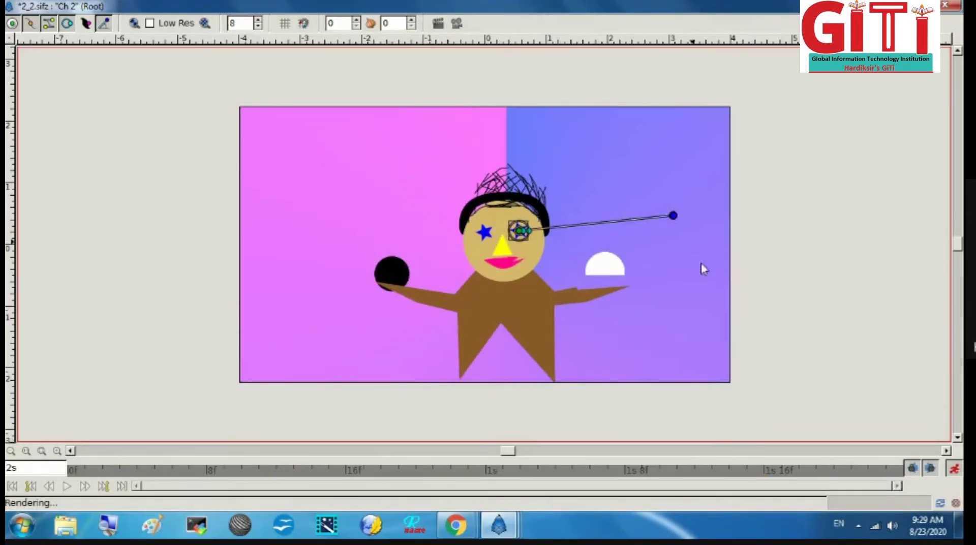
{"action": "mouse_move", "coordinate": [702, 268]}
{"action": "left_mouse_down"}
{"action": "mouse_move", "coordinate": [381, 300]}
{"action": "mouse_move", "coordinate": [392, 235]}
{"action": "left_mouse_up"}
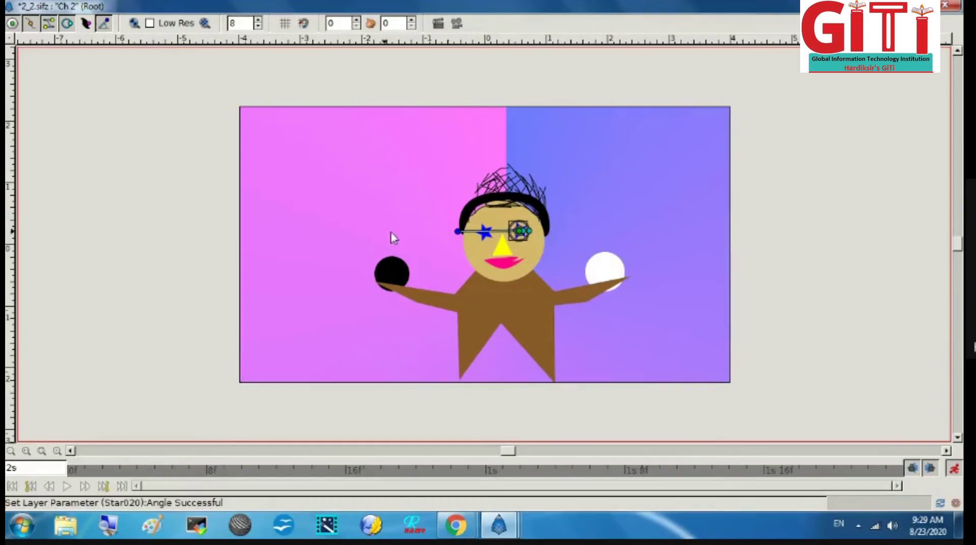
- Select the black hair outline, raise its top vertex at frame 2f, and lower the vertex and tilt its tangent at 12f
{"action": "left_click", "coordinate": [496, 213]}
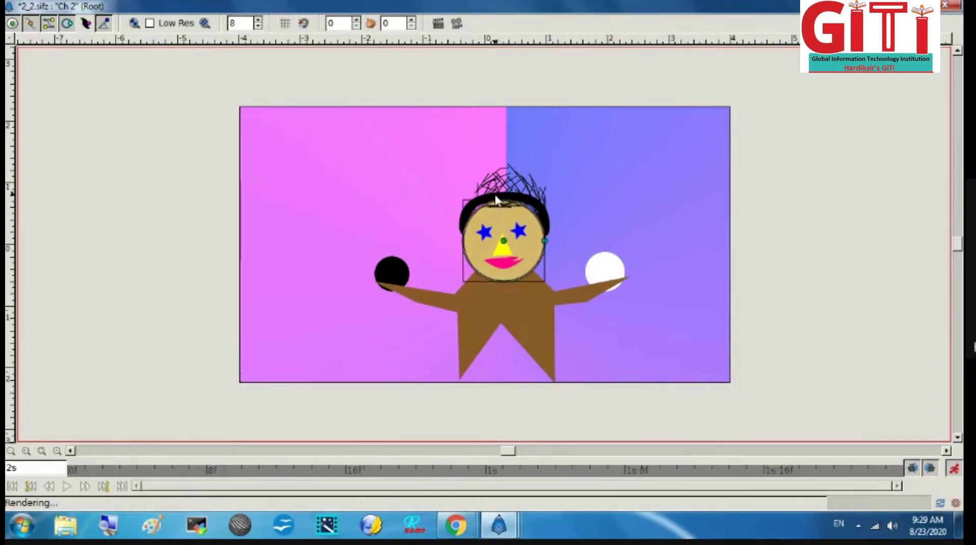
{"action": "left_click", "coordinate": [497, 201]}
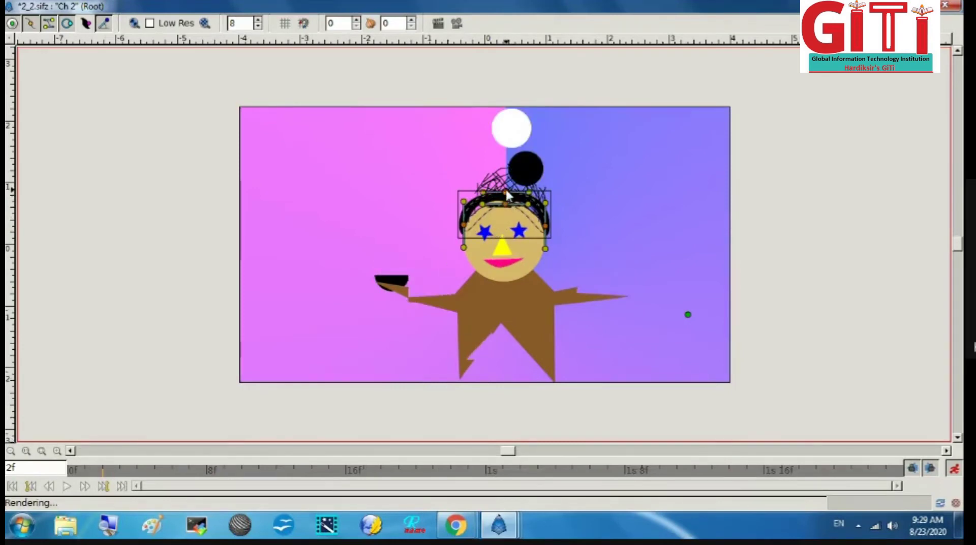
{"action": "left_click_drag", "start_coordinate": [507, 195], "coordinate": [506, 187]}
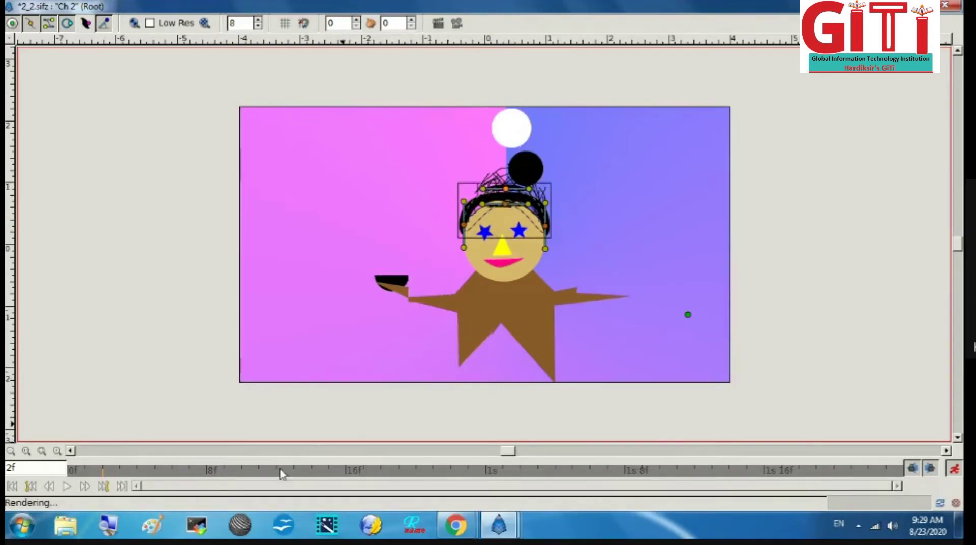
{"action": "left_click", "coordinate": [506, 200]}
{"action": "left_click", "coordinate": [522, 207]}
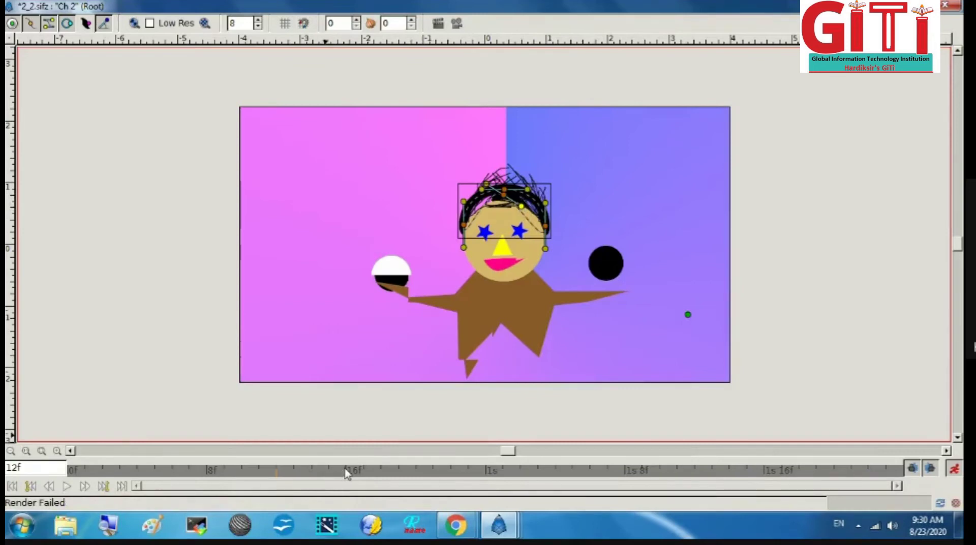
- Lower the hair outline's top vertex slightly at frame 16f and adjust it again at 1s
{"action": "left_click", "coordinate": [505, 198]}
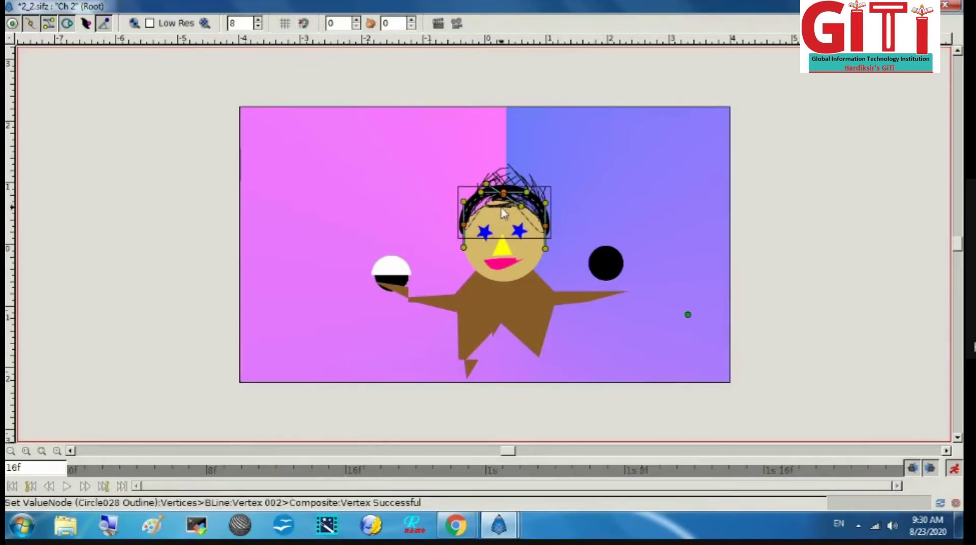
{"action": "left_click", "coordinate": [490, 473]}
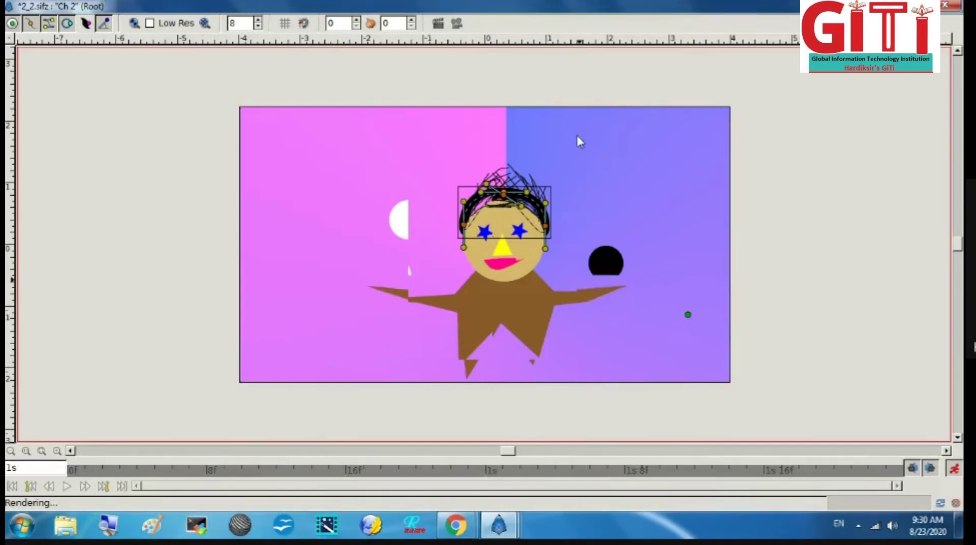
{"action": "left_click", "coordinate": [505, 198]}
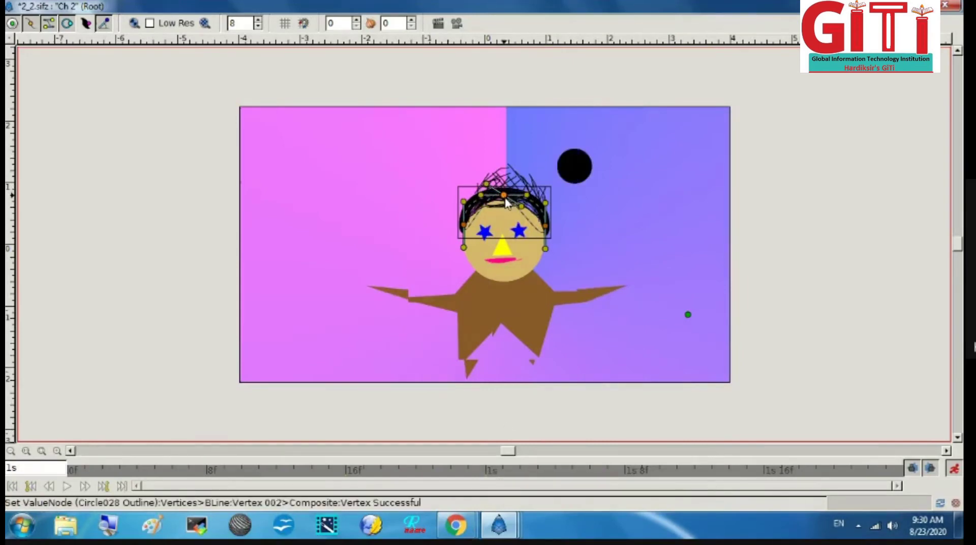
{"action": "left_click", "coordinate": [628, 477]}
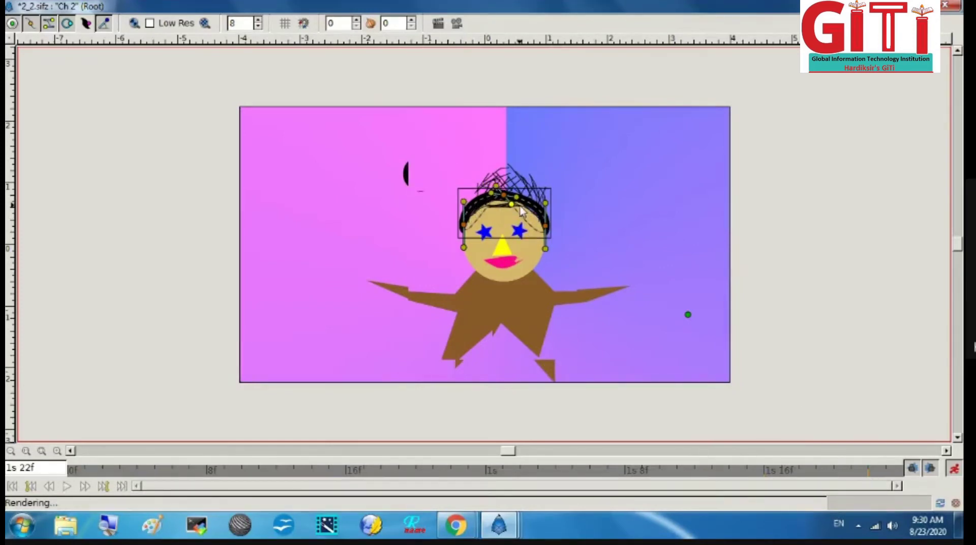
- Adjust the hair outline's top tangent at frame 1s 22f, raise its top vertex at 2s, and turn off animate editing mode
{"action": "left_click_drag", "start_coordinate": [512, 205], "coordinate": [517, 196]}
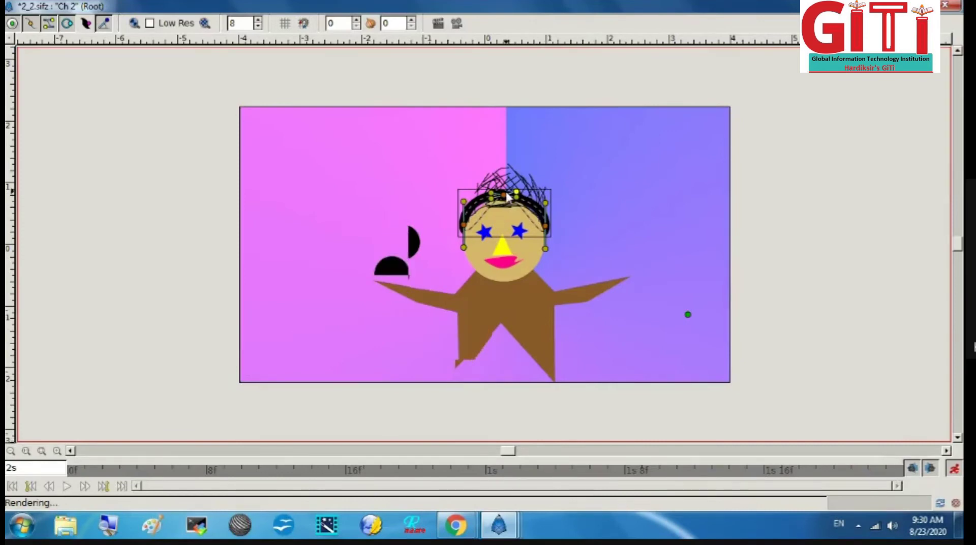
{"action": "left_click_drag", "start_coordinate": [502, 198], "coordinate": [501, 191]}
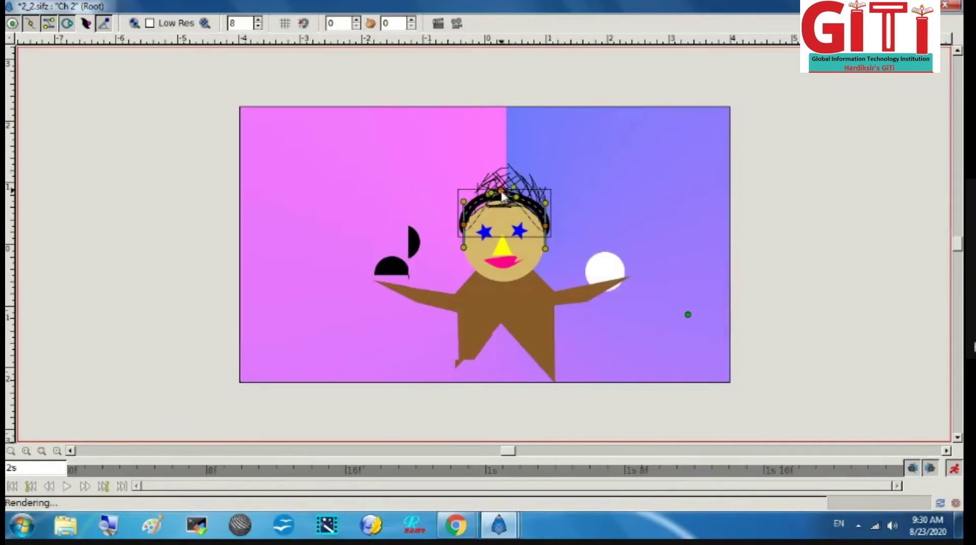
{"action": "left_click", "coordinate": [954, 469]}
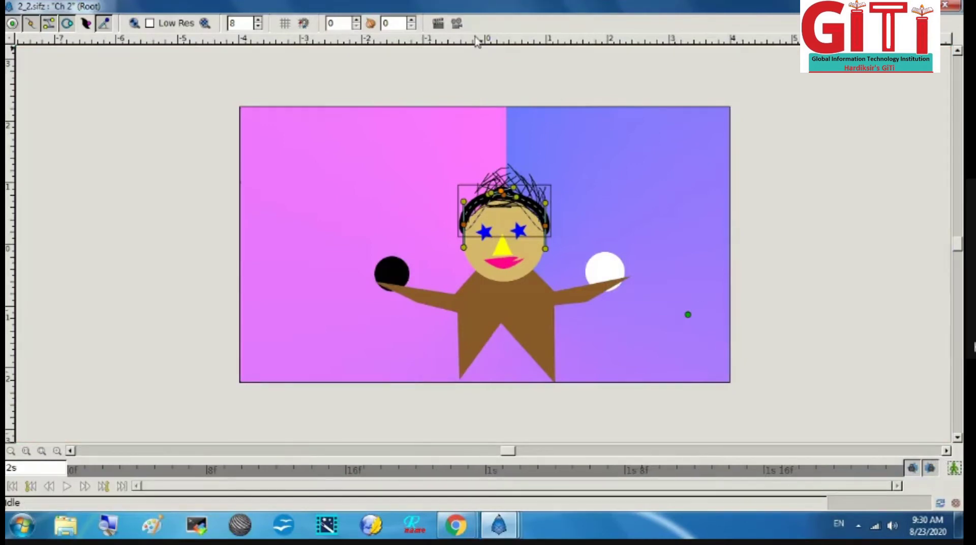
- Render a preview of the animation with the default options and play it in a loop at 200% zoom
{"action": "left_click", "coordinate": [458, 24]}
{"action": "left_click", "coordinate": [250, 218]}
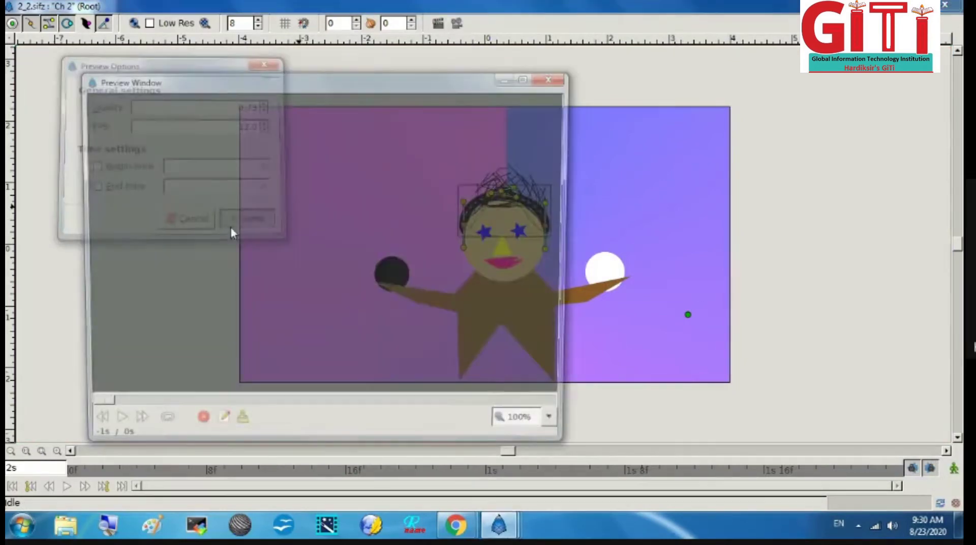
{"action": "left_click", "coordinate": [528, 77]}
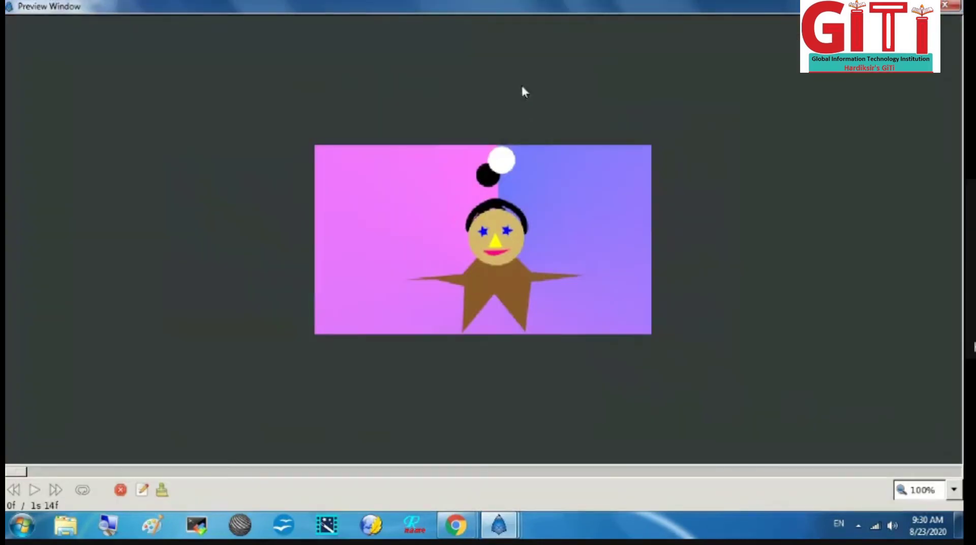
{"action": "left_click", "coordinate": [953, 489]}
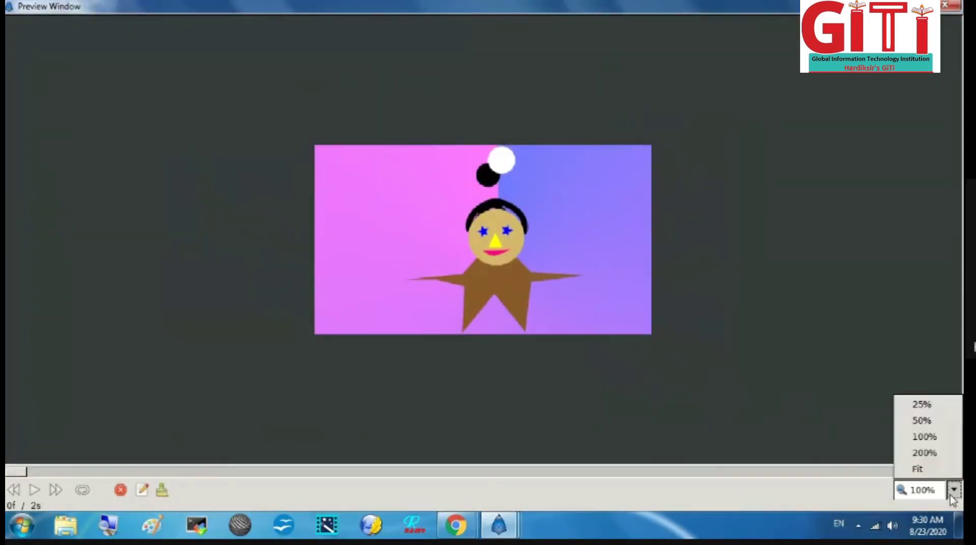
{"action": "left_click", "coordinate": [925, 454]}
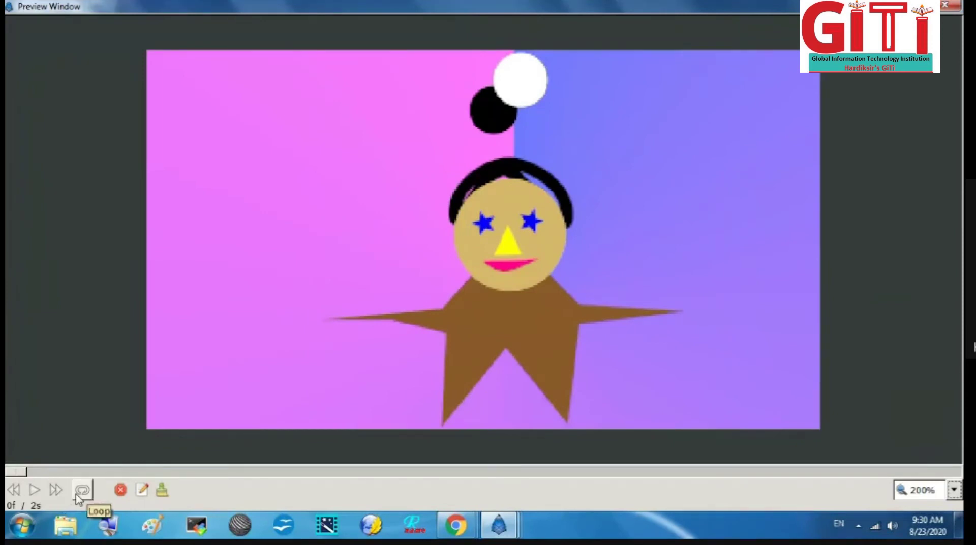
{"action": "left_click", "coordinate": [34, 492]}
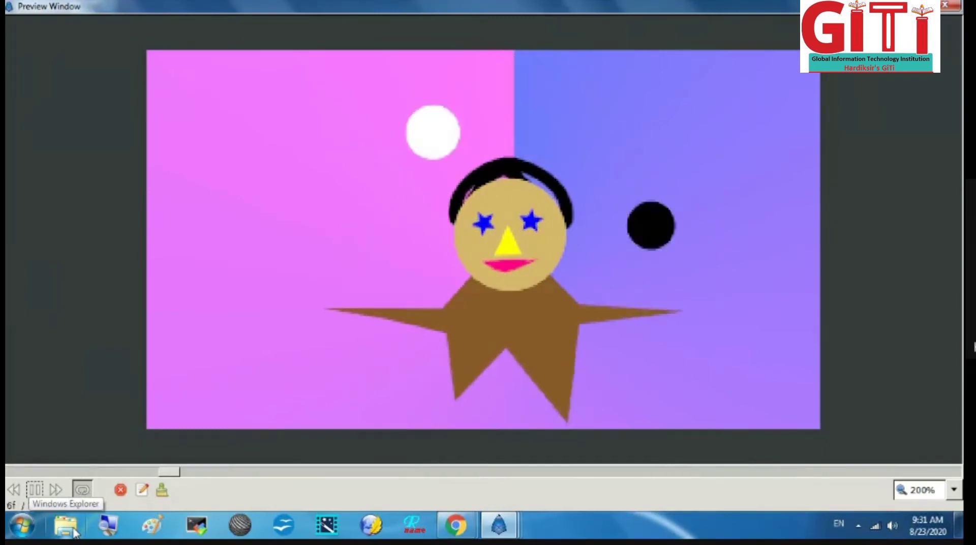
- Close the preview and the 2_2.sifz animation file
{"action": "left_click", "coordinate": [945, 4]}
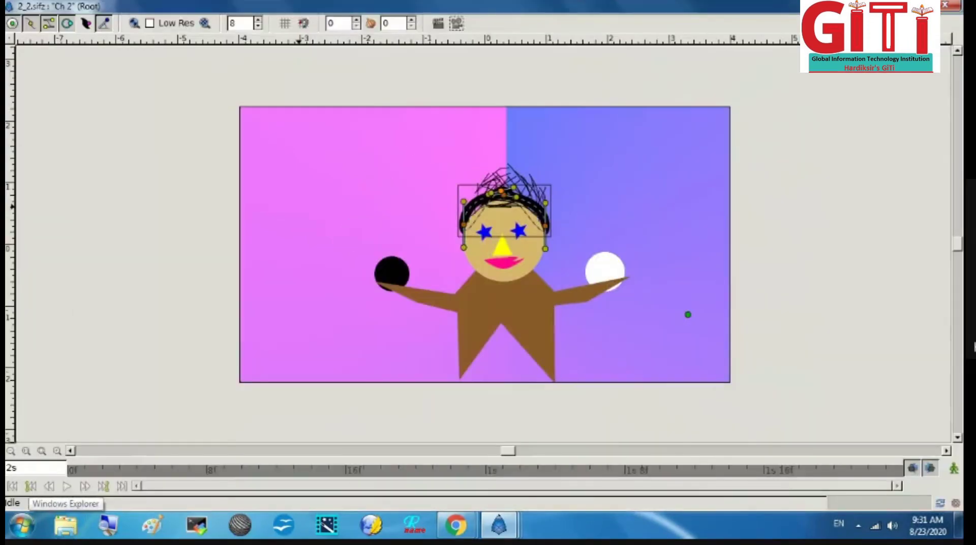
{"action": "left_click", "coordinate": [954, 7]}
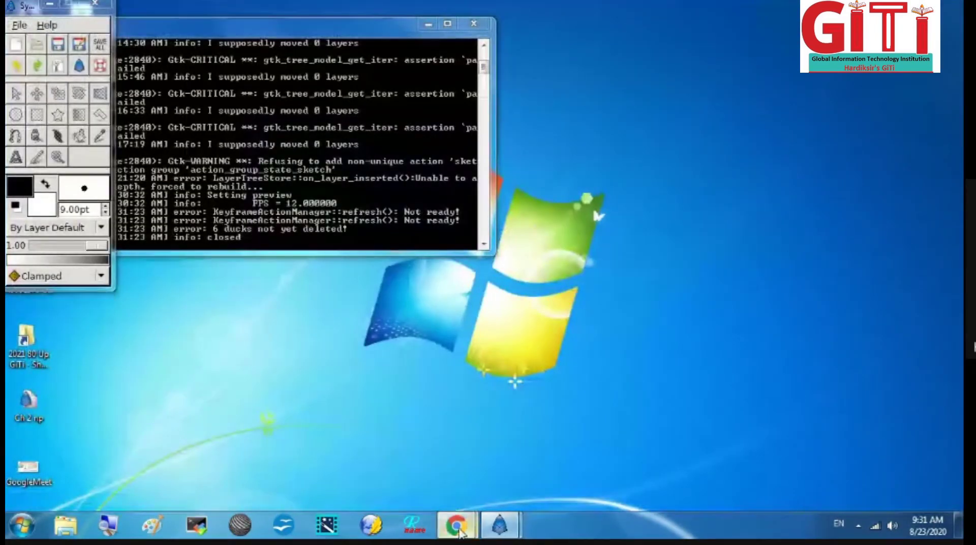
- Switch to the Google Meet call in Chrome and stop the meeting recording
{"action": "mouse_move", "coordinate": [456, 526]}
{"action": "left_click", "coordinate": [429, 455]}
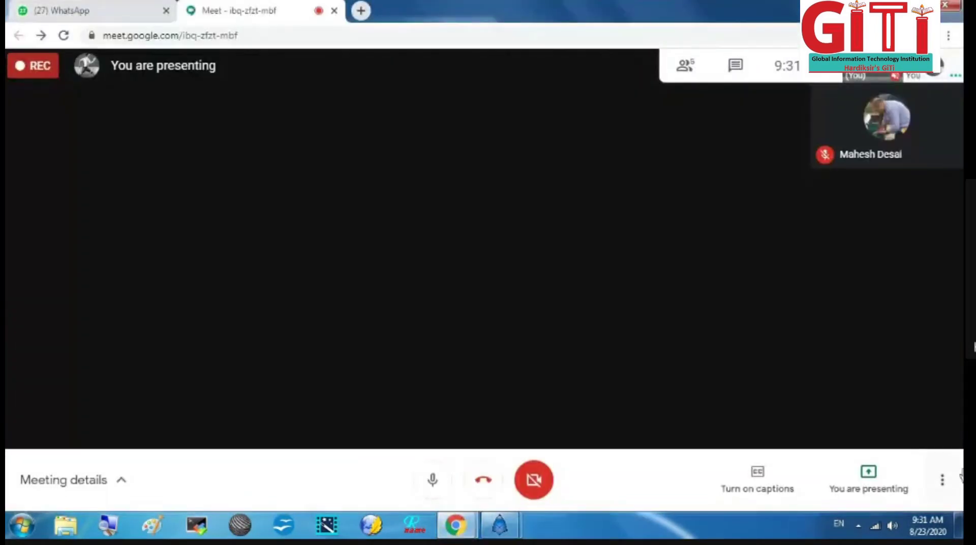
{"action": "left_click", "coordinate": [942, 480]}
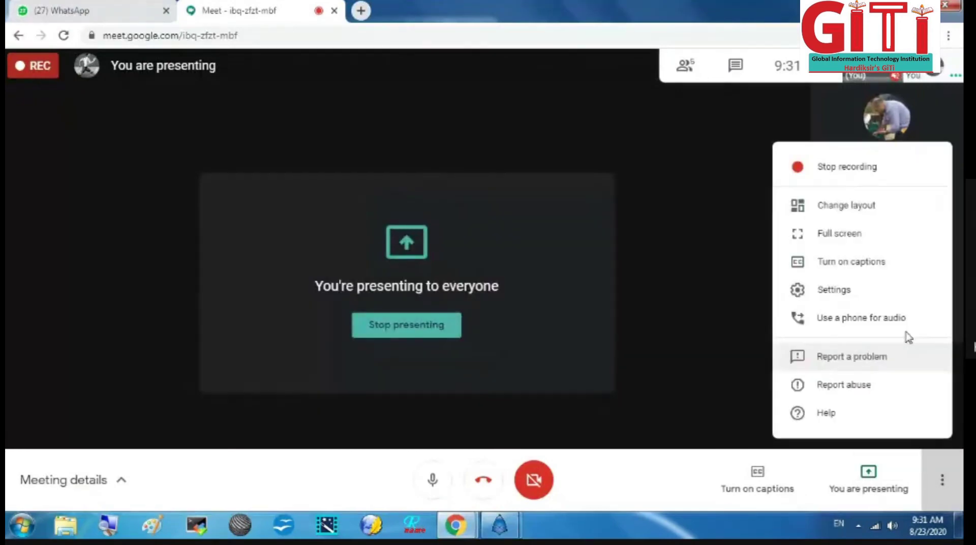
{"action": "left_click", "coordinate": [846, 172]}
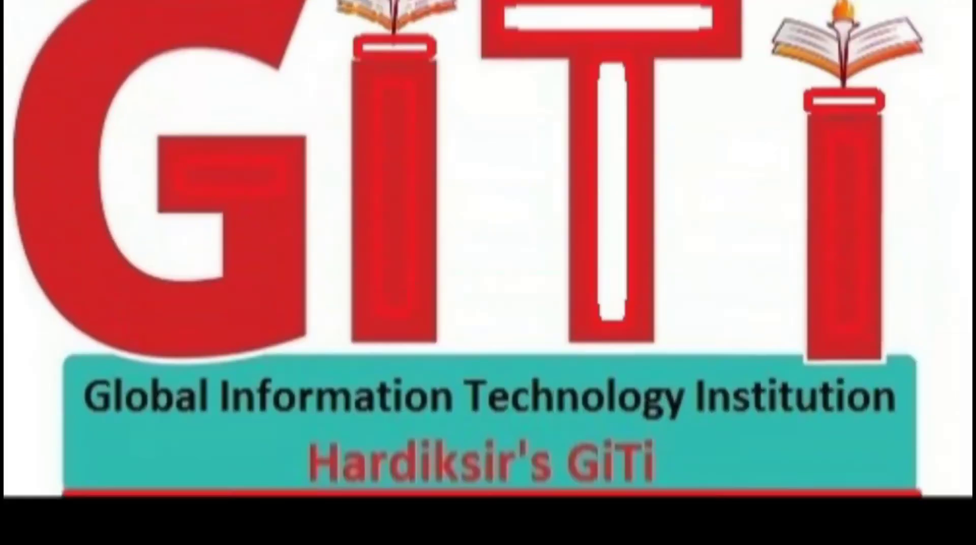